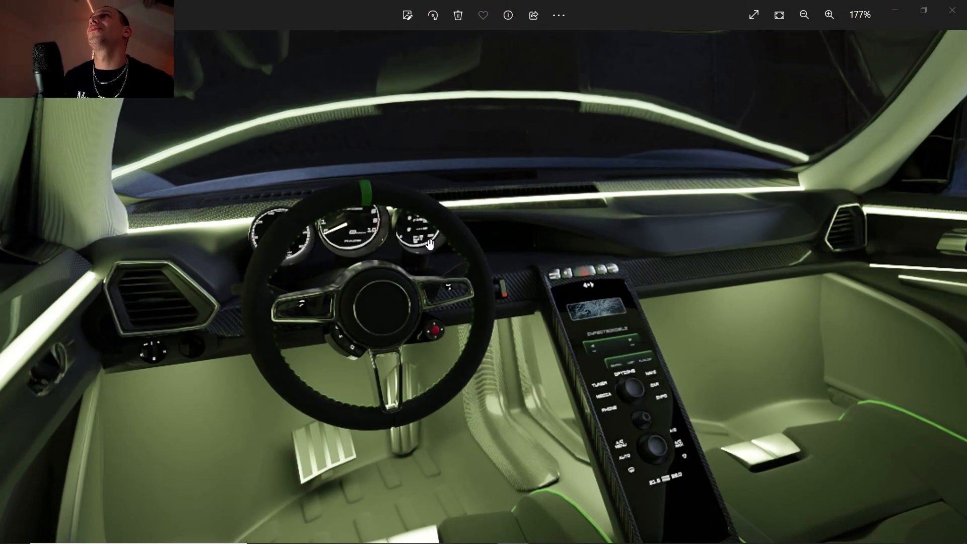
scroll(447, 260, down, 4)
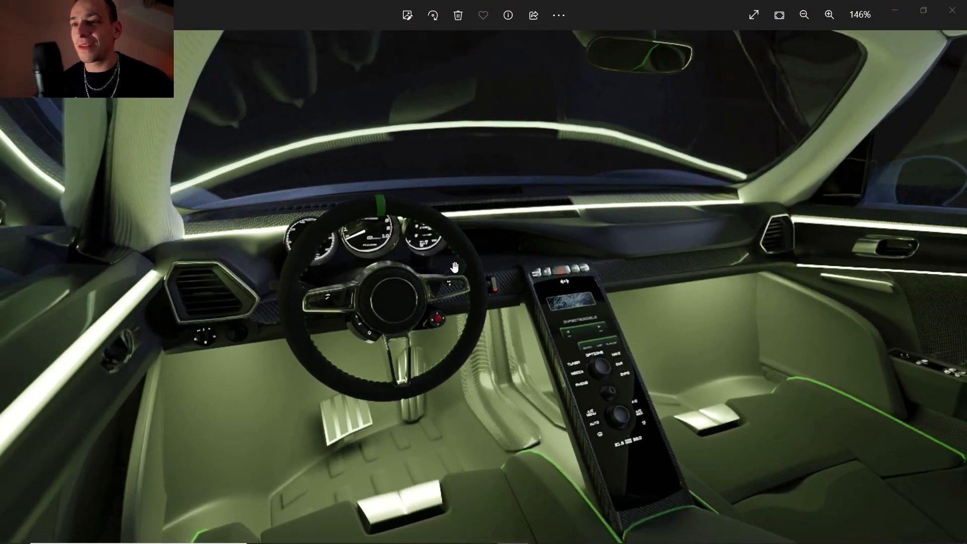
scroll(468, 278, up, 3)
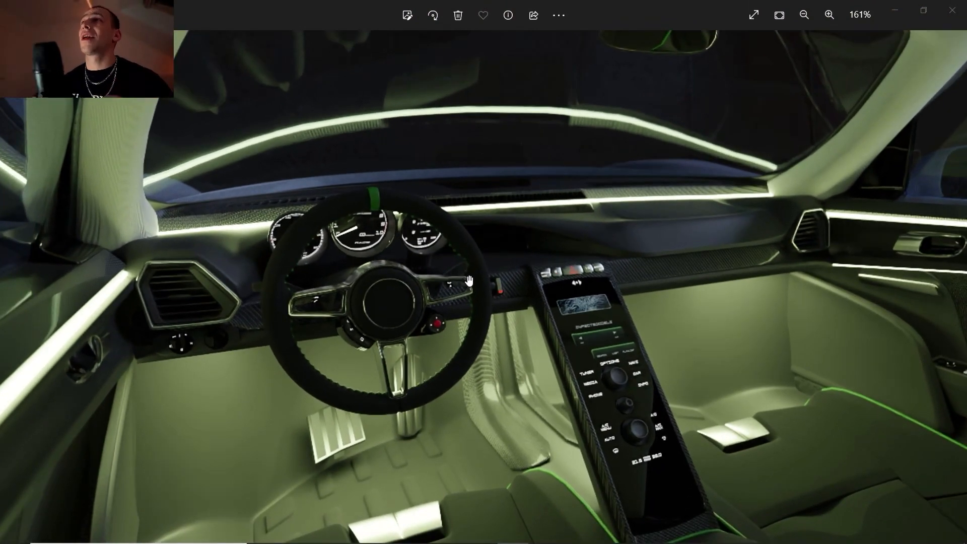
scroll(518, 278, down, 3)
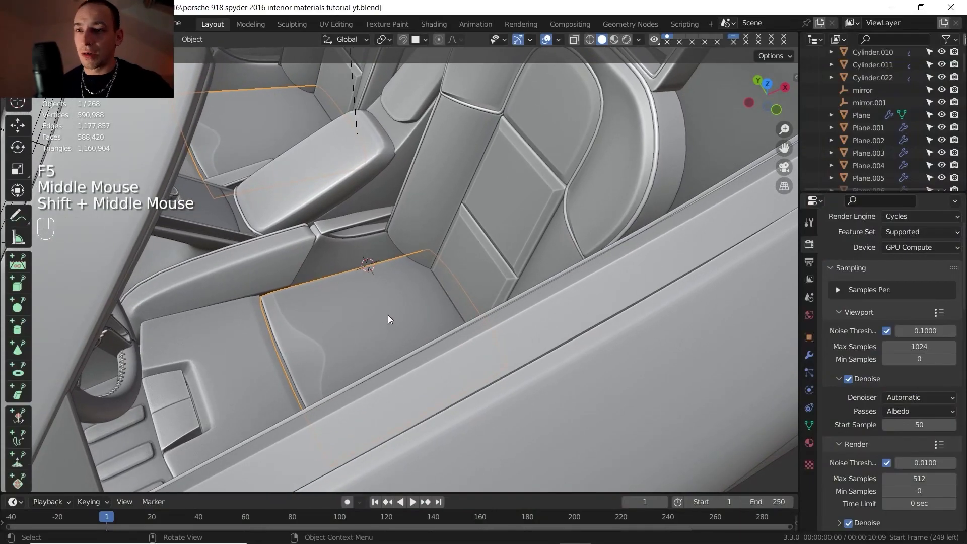
middle_drag(388, 316, 408, 291)
key(slash)
scroll(443, 289, up, 1)
scroll(403, 267, up, 2)
click(410, 324)
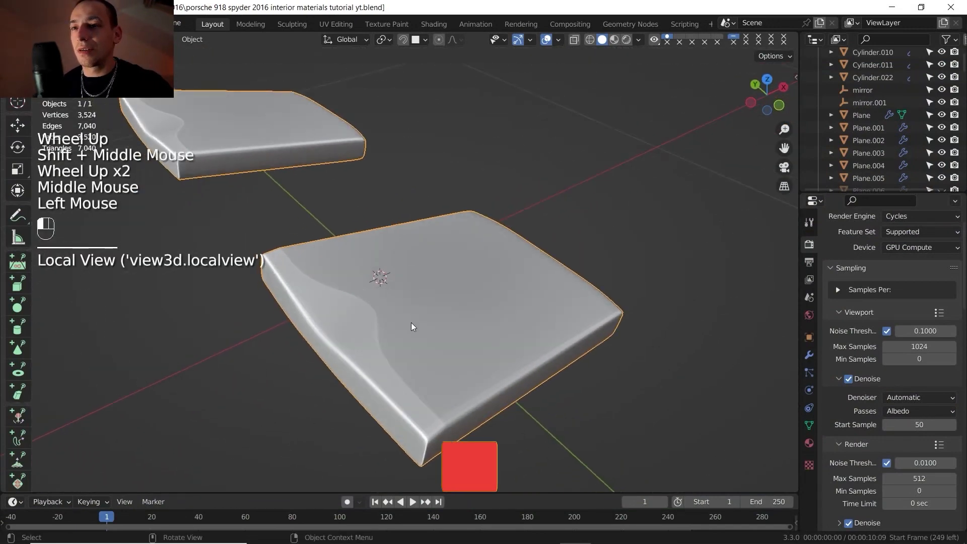
key(slash)
scroll(409, 308, down, 2)
scroll(406, 292, up, 1)
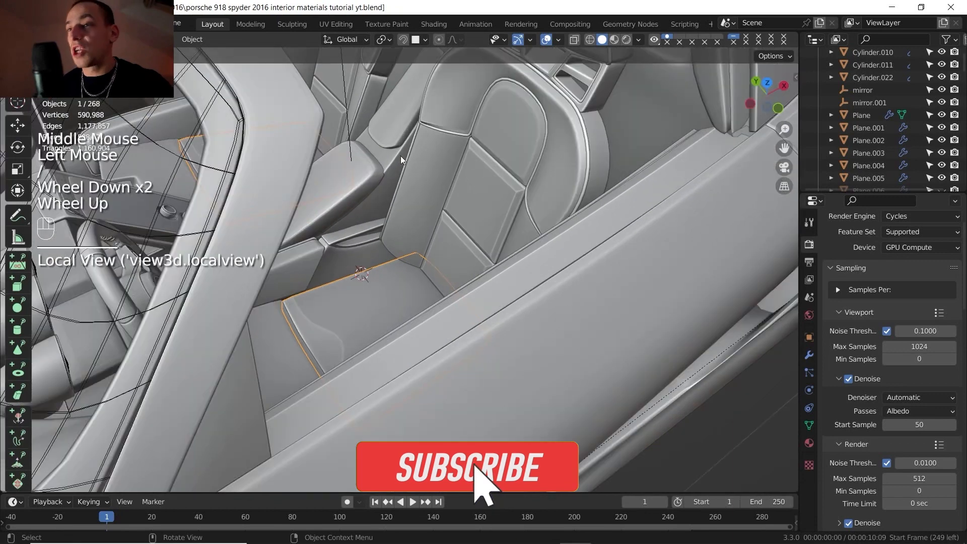
Switch to the Shading workspace and isolate the selected seat cushions in local view.
click(430, 25)
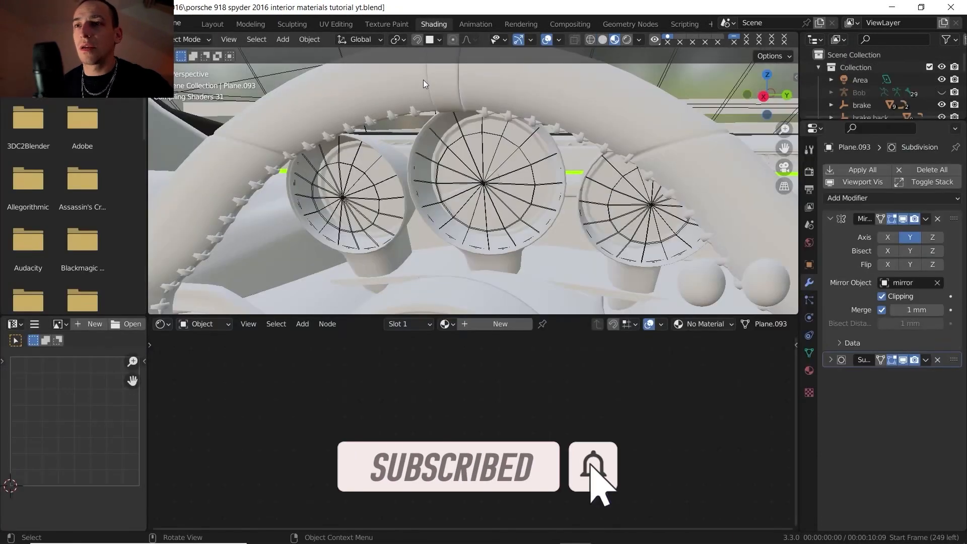
scroll(443, 176, down, 2)
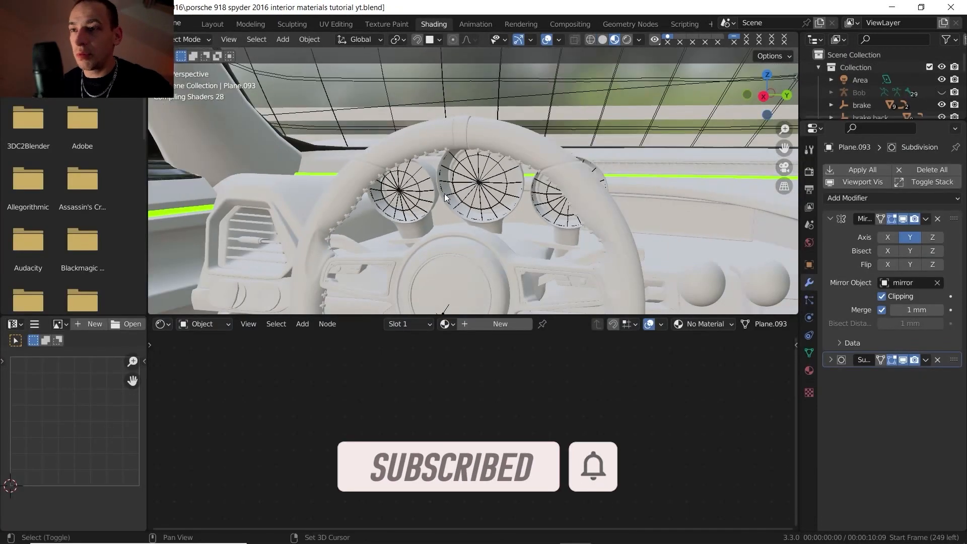
middle_drag(444, 194, 526, 148)
key(KP_Divide)
scroll(468, 170, up, 1)
scroll(526, 147, up, 1)
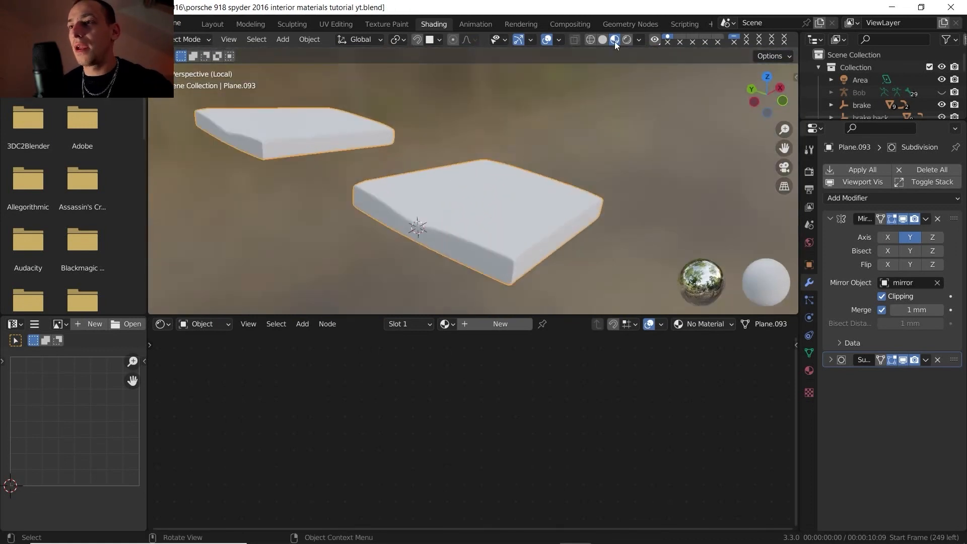
Display the isolated seat cushion with rendered viewport shading and view it up close.
click(627, 39)
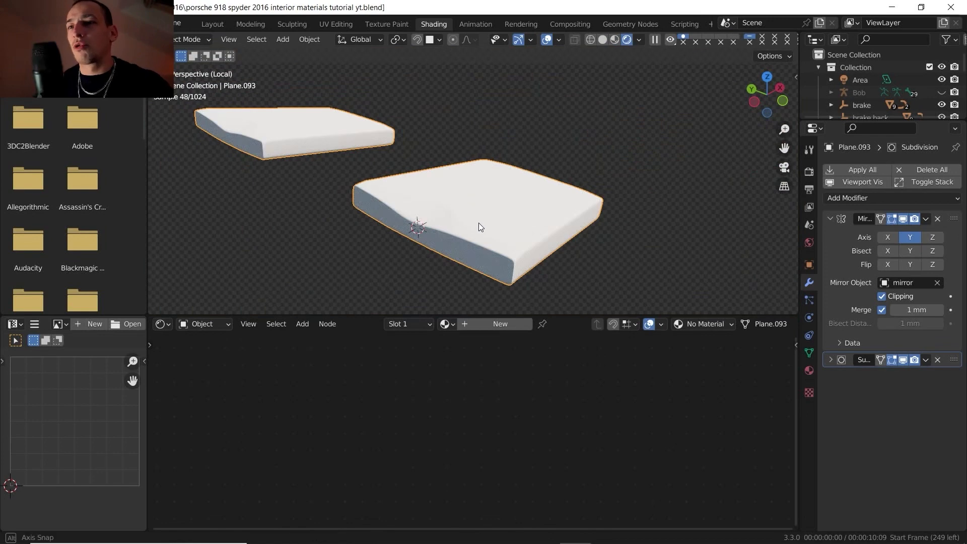
mouse_move(479, 223)
middle_down()
mouse_move(491, 221)
mouse_move(460, 211)
mouse_move(473, 194)
middle_up()
scroll(460, 210, up, 3)
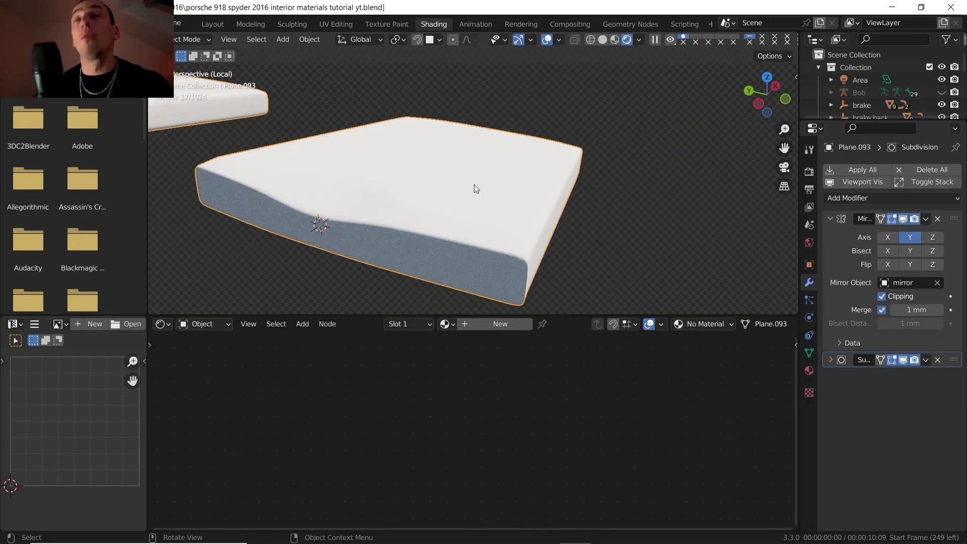
Create a new material named leather for the seat cushion and add a Voronoi Texture node before the Principled BSDF.
click(494, 325)
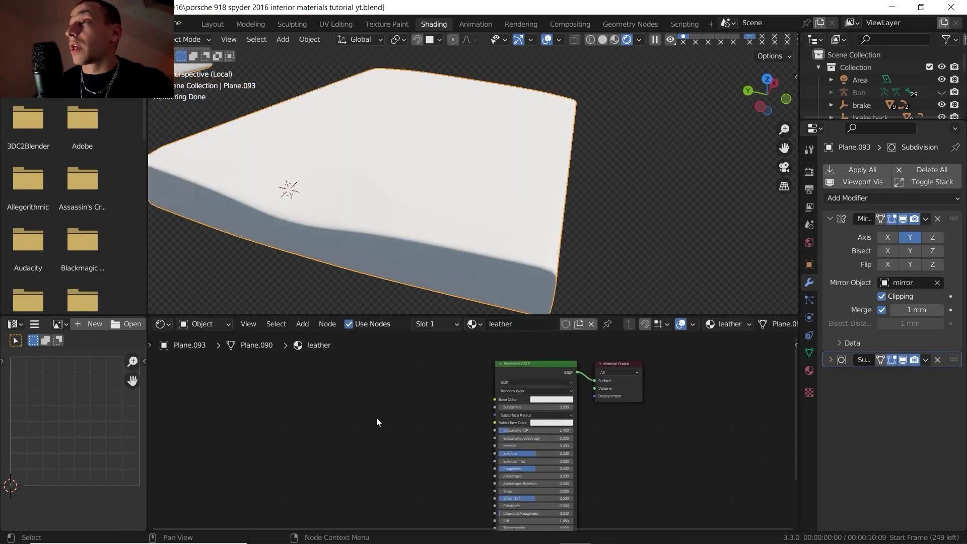
key(shift+a)
mouse_move(346, 440)
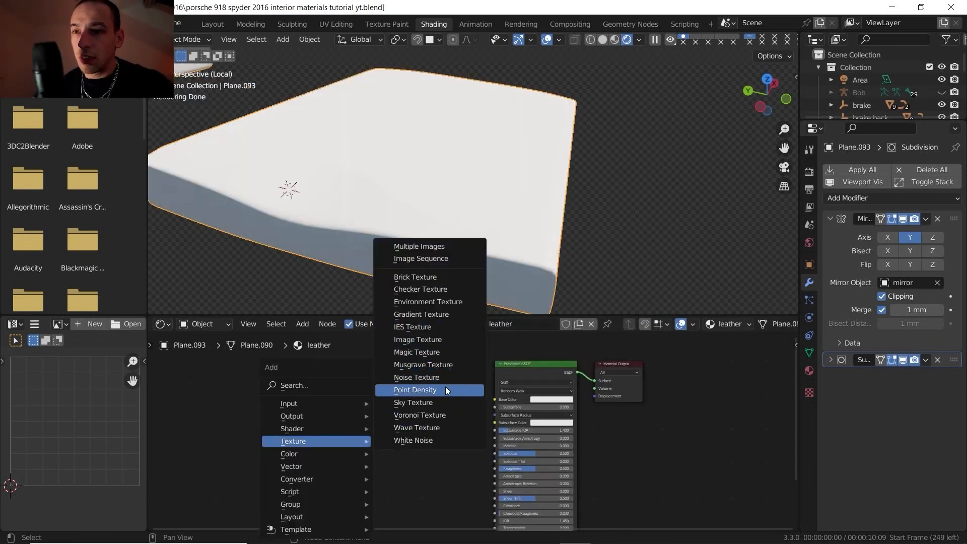
click(436, 413)
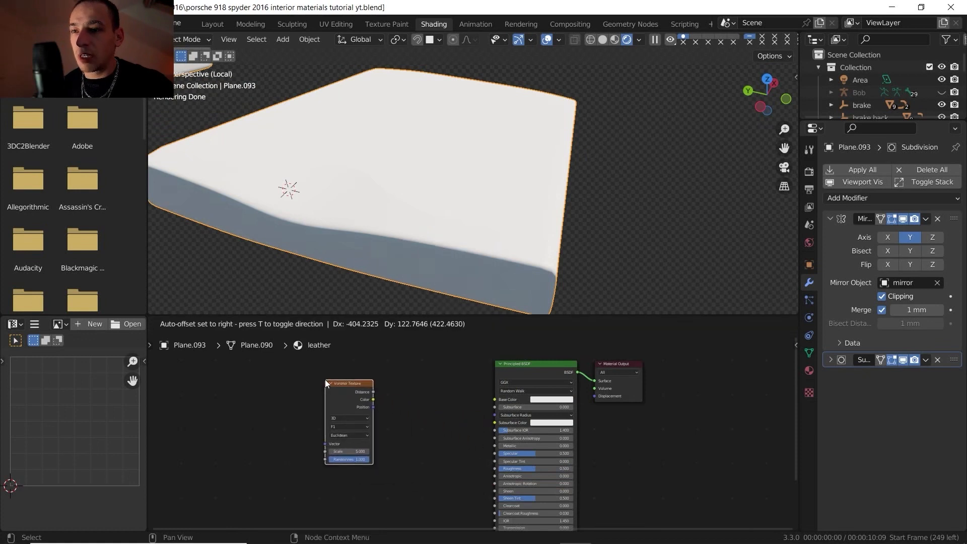
click(325, 379)
Preview the Voronoi Texture on the cushion and set its feature output to Distance to Edge.
ctrl+shift+click(349, 387)
scroll(369, 392, up, 1)
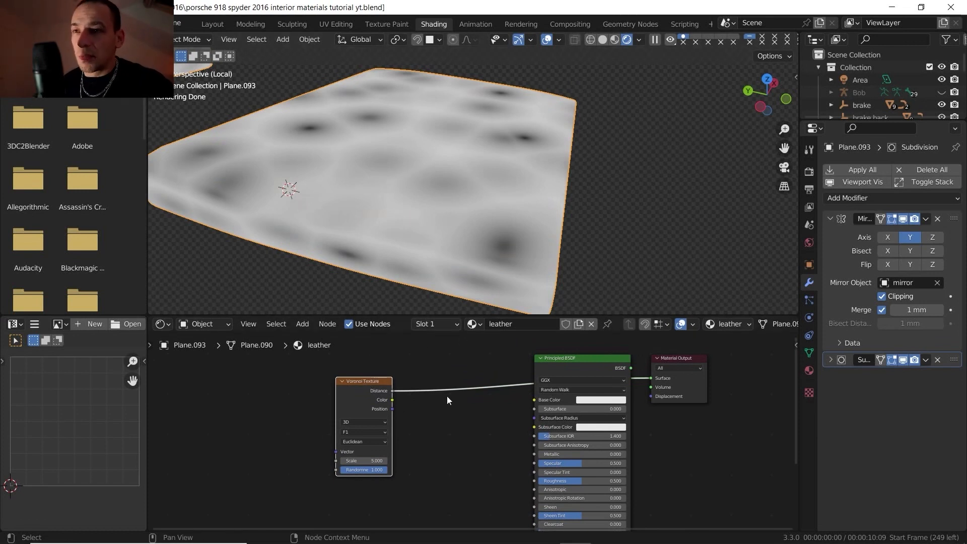
scroll(448, 400, up, 2)
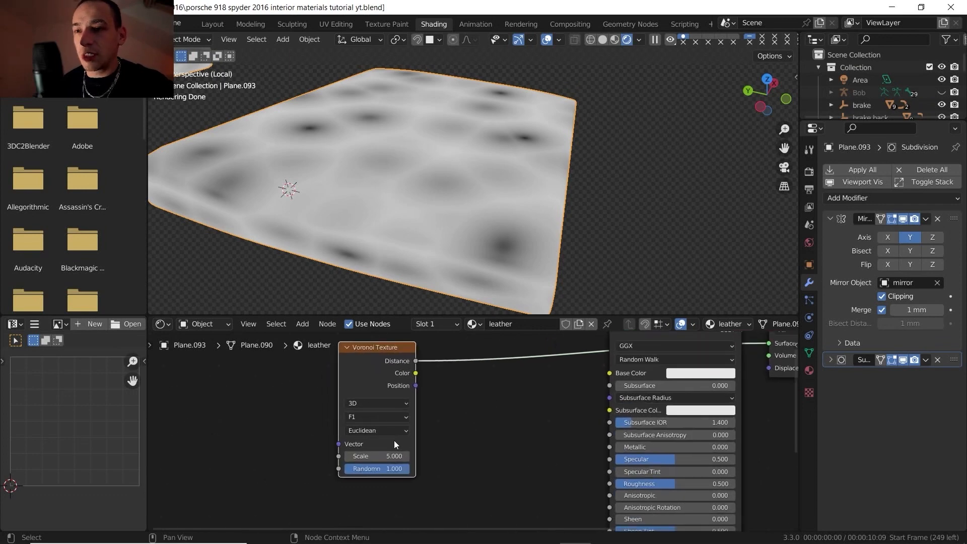
click(385, 417)
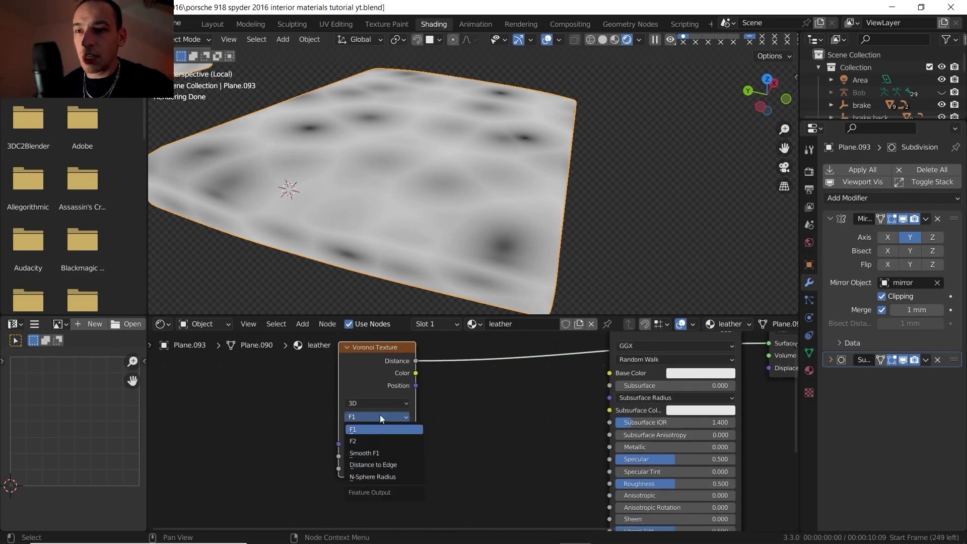
click(382, 469)
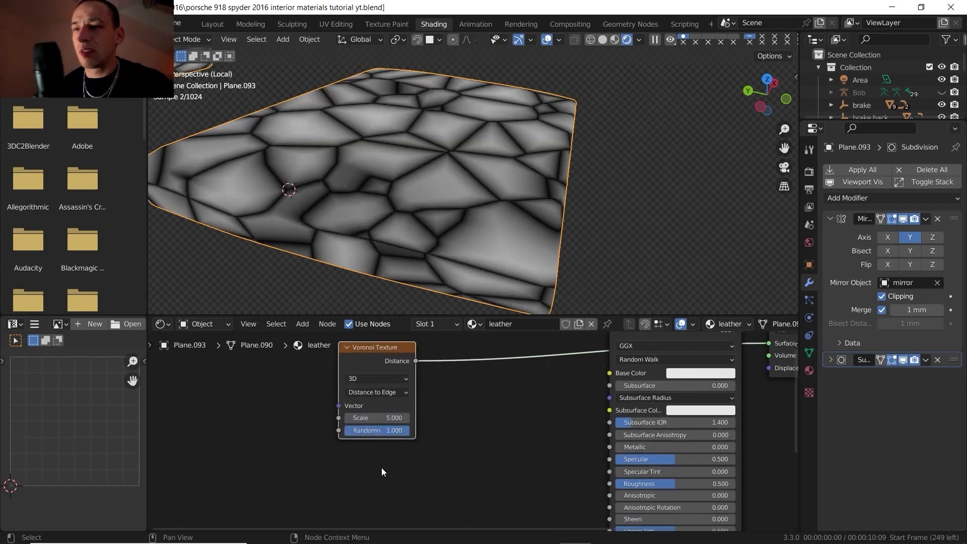
scroll(388, 343, down, 2)
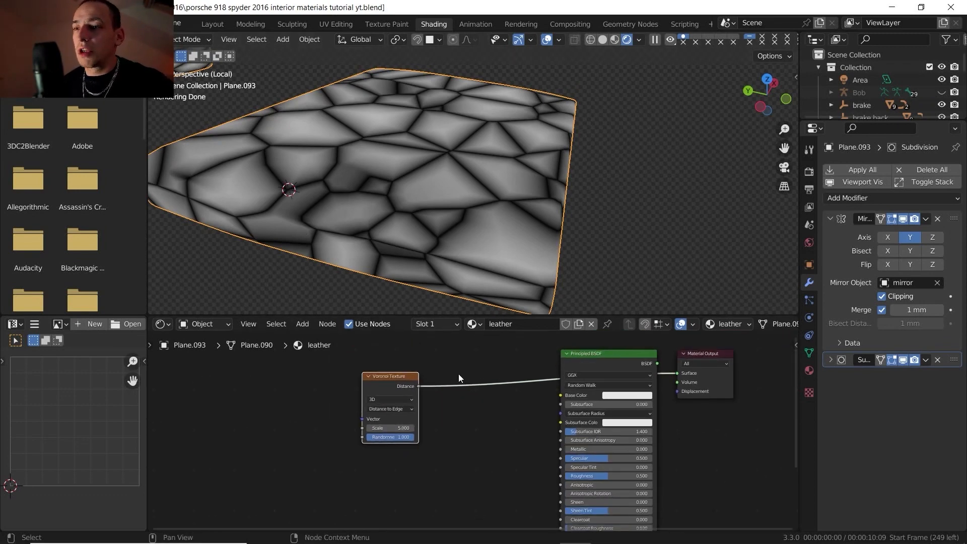
Move the Voronoi Texture node farther from the Principled BSDF and inspect the cell pattern on the cushion.
drag(378, 381, 321, 375)
middle_drag(401, 391, 499, 409)
scroll(450, 385, up, 2)
middle_drag(411, 211, 422, 236)
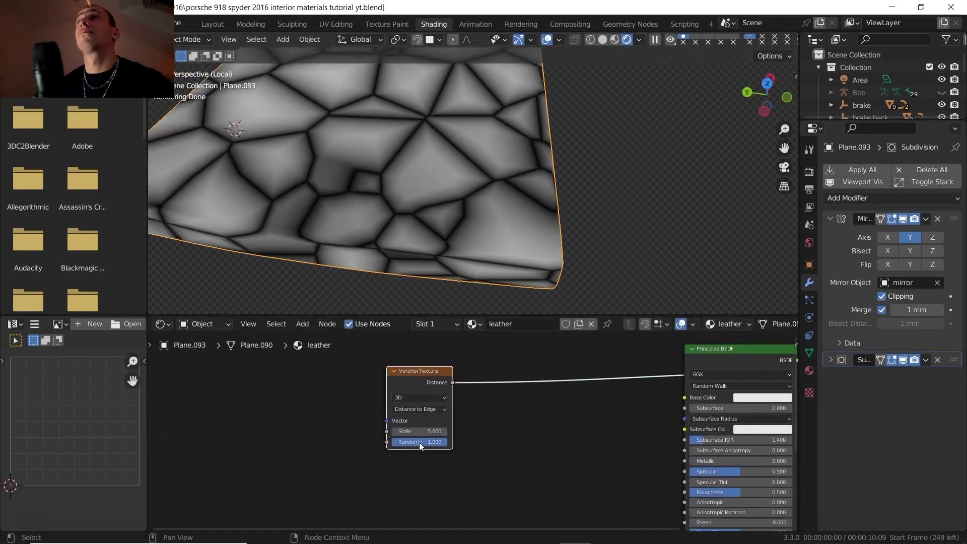
Add a Noise Texture node before the Voronoi Texture and connect its Fac output to the Voronoi's Vector input.
scroll(285, 420, up, 2)
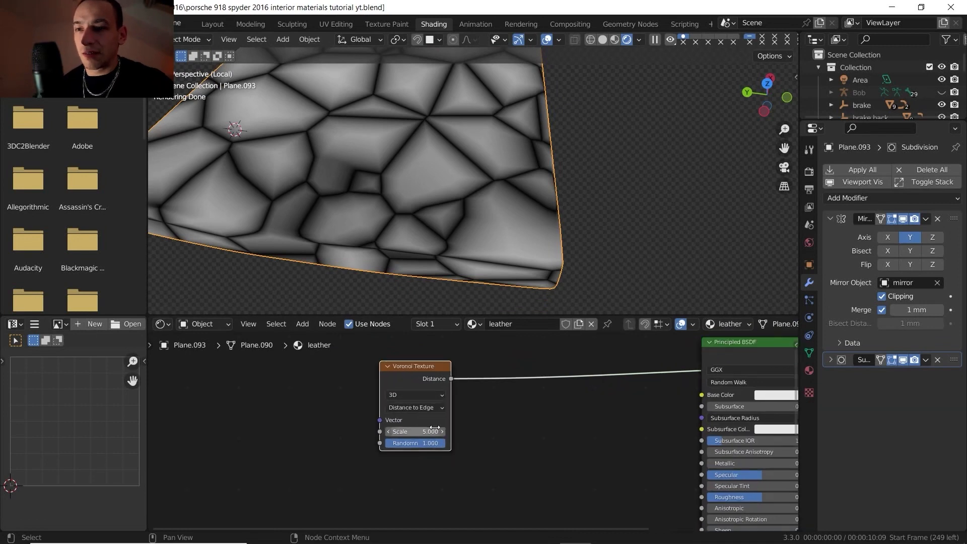
key(shift+a)
mouse_move(285, 422)
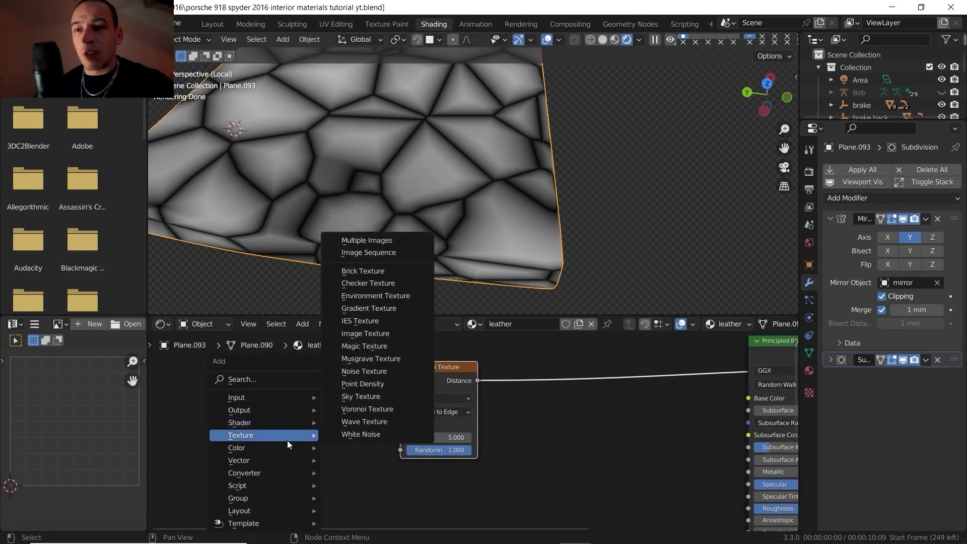
click(362, 372)
click(317, 410)
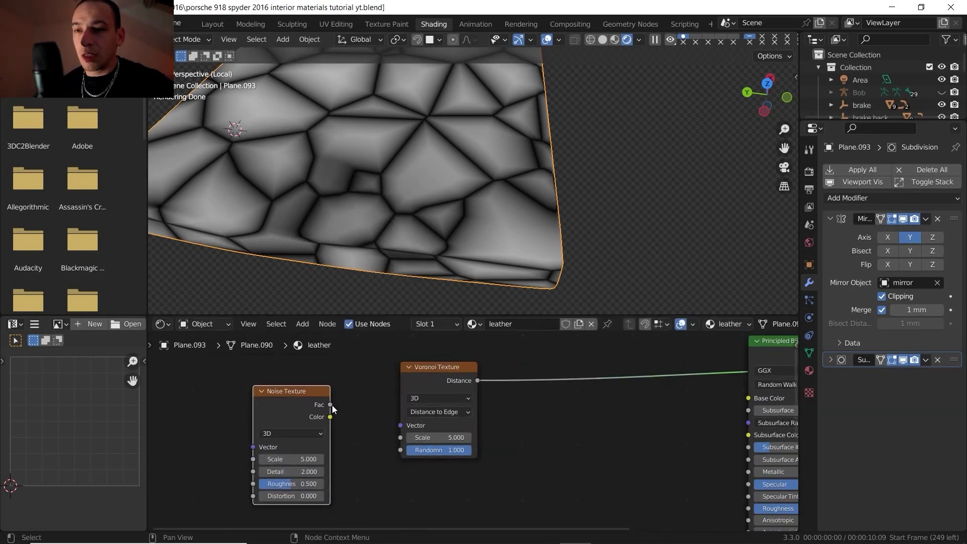
drag(330, 405, 403, 427)
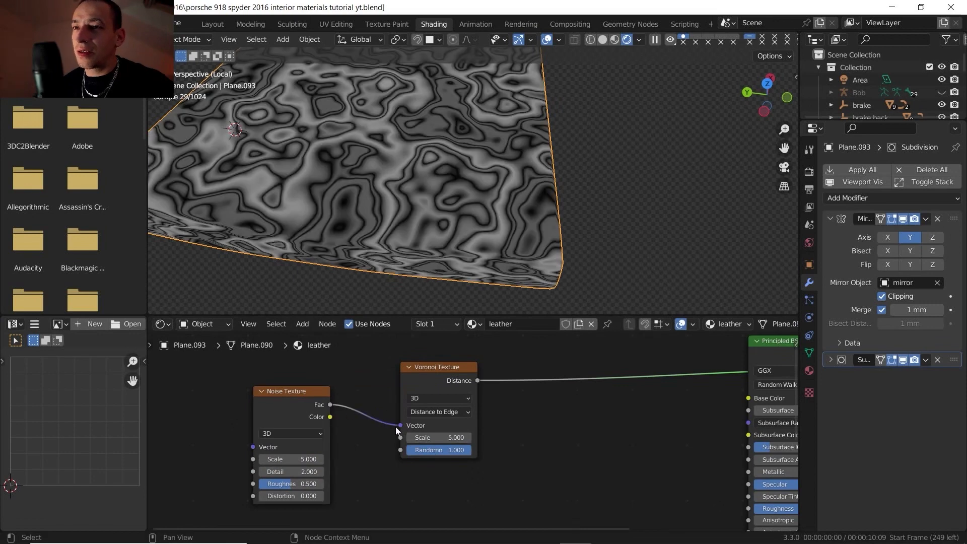
middle_drag(390, 422, 481, 421)
scroll(459, 416, down, 1)
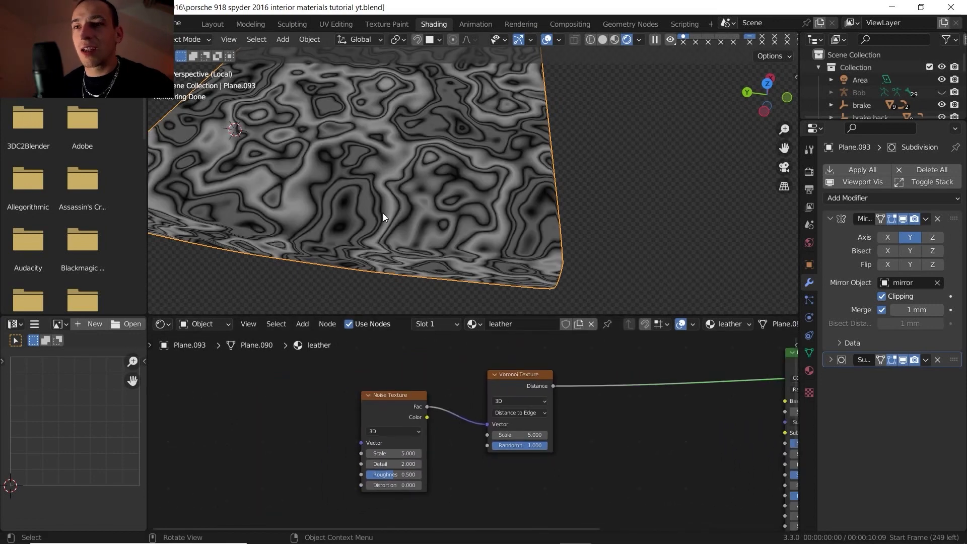
Set the Noise Texture's Detail to 11.1 and try Scale 7.9 before reducing the Scale.
drag(398, 453, 514, 453)
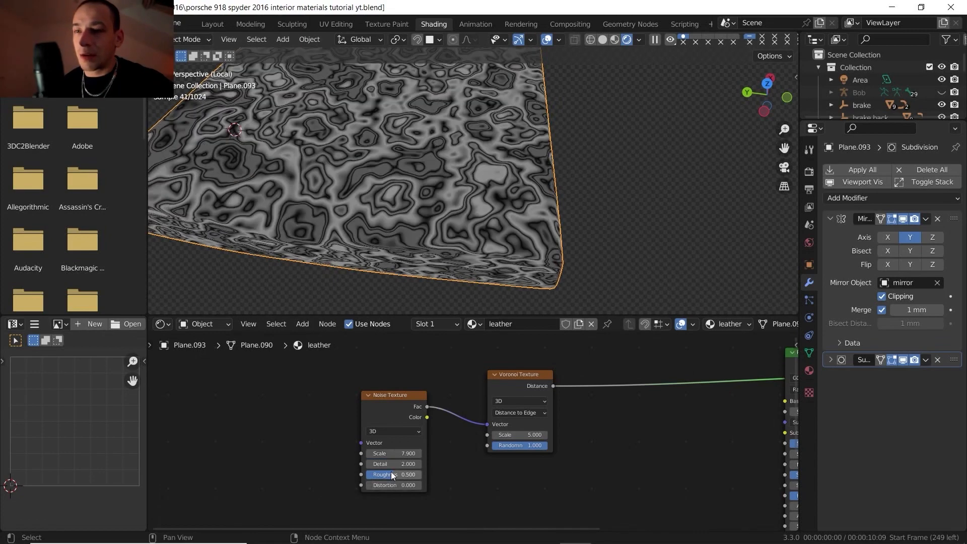
drag(393, 464, 454, 464)
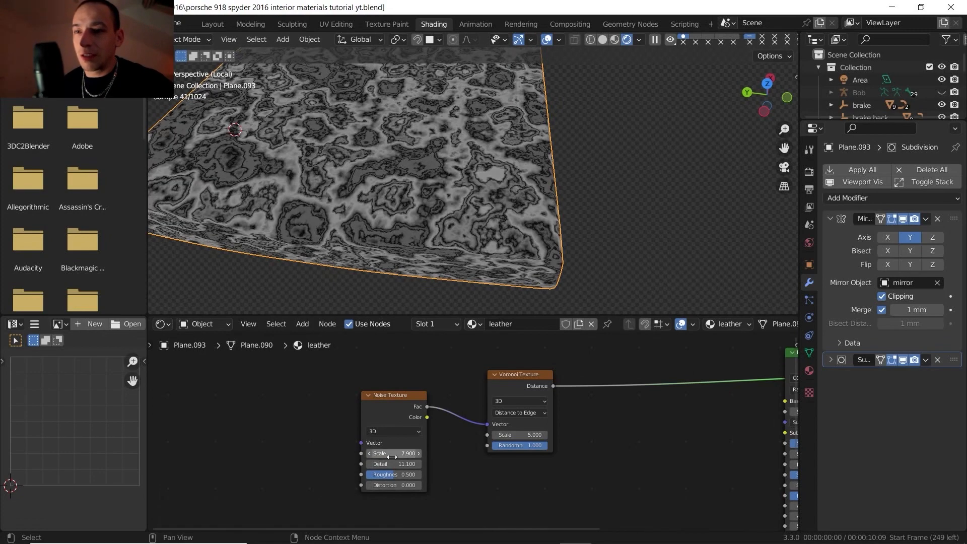
drag(393, 453, 305, 453)
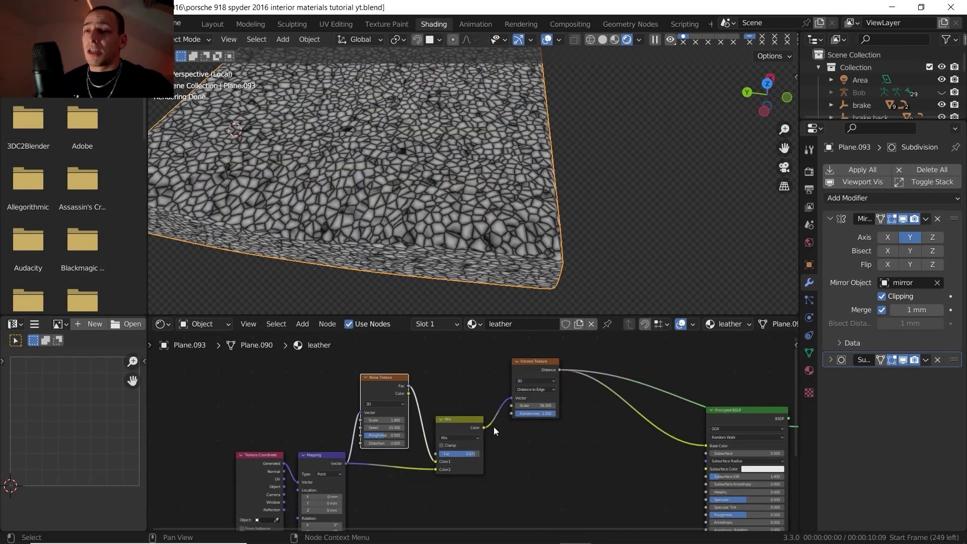
Examine how the Texture Coordinate, Mapping, Noise Texture and Mix nodes feed the Voronoi Texture's Vector input.
scroll(483, 423, up, 3)
scroll(414, 407, up, 2)
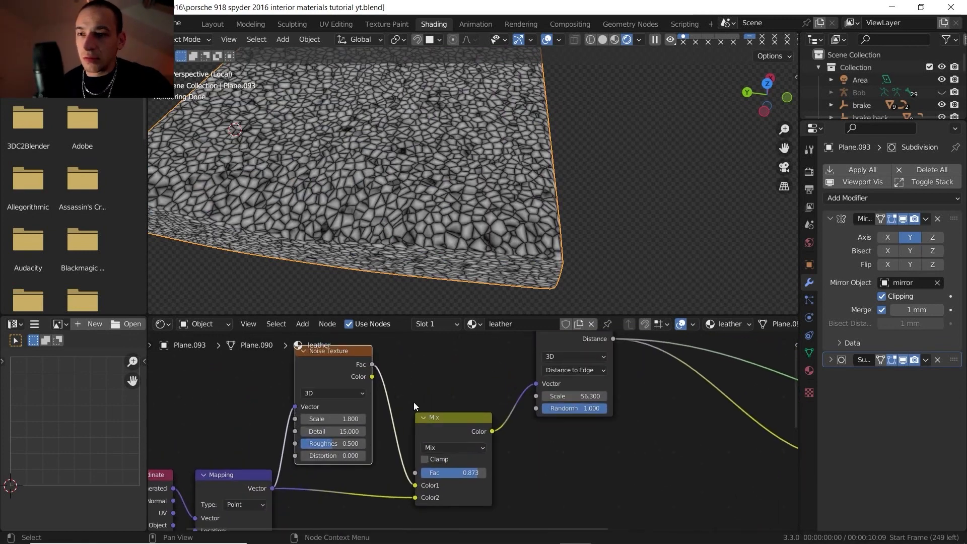
scroll(445, 383, down, 1)
middle_drag(448, 384, 465, 383)
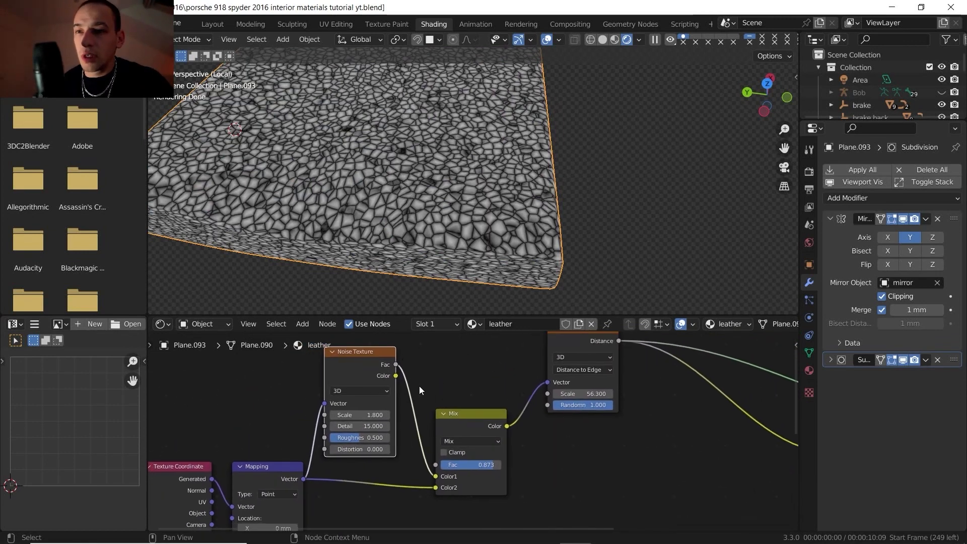
scroll(521, 403, down, 2)
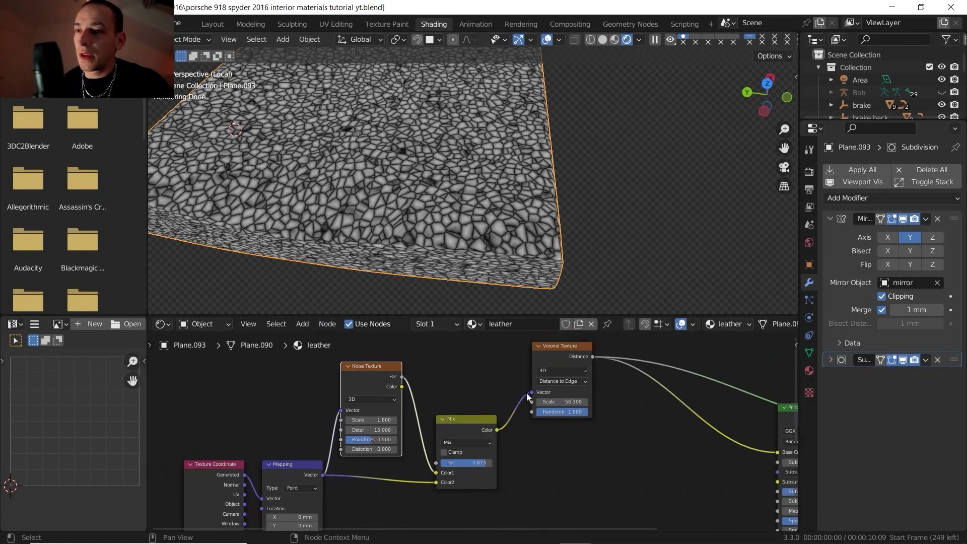
middle_drag(505, 373, 516, 321)
middle_drag(310, 415, 309, 418)
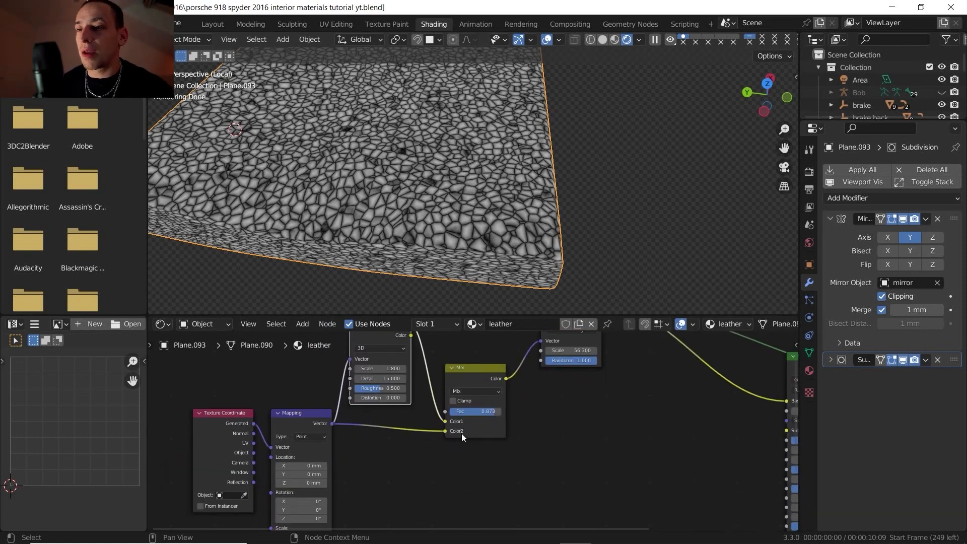
middle_drag(455, 439, 457, 464)
scroll(498, 435, up, 3)
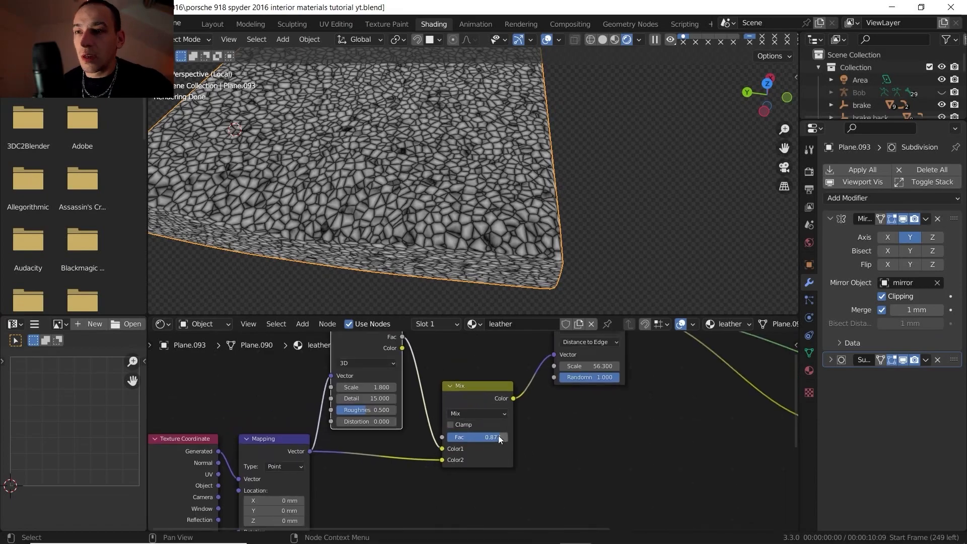
Set the Mix node's Fac to 0.85.
middle_drag(494, 434, 456, 436)
scroll(455, 434, up, 3)
mouse_move(445, 447)
mouse_down()
mouse_move(458, 446)
mouse_move(415, 447)
mouse_move(452, 446)
mouse_up()
click(452, 446)
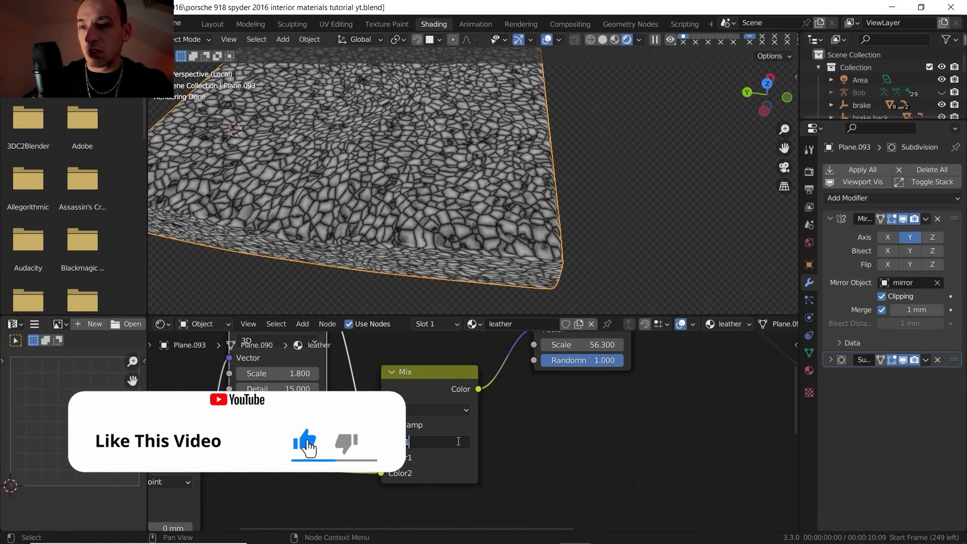
key(Return)
click(458, 441)
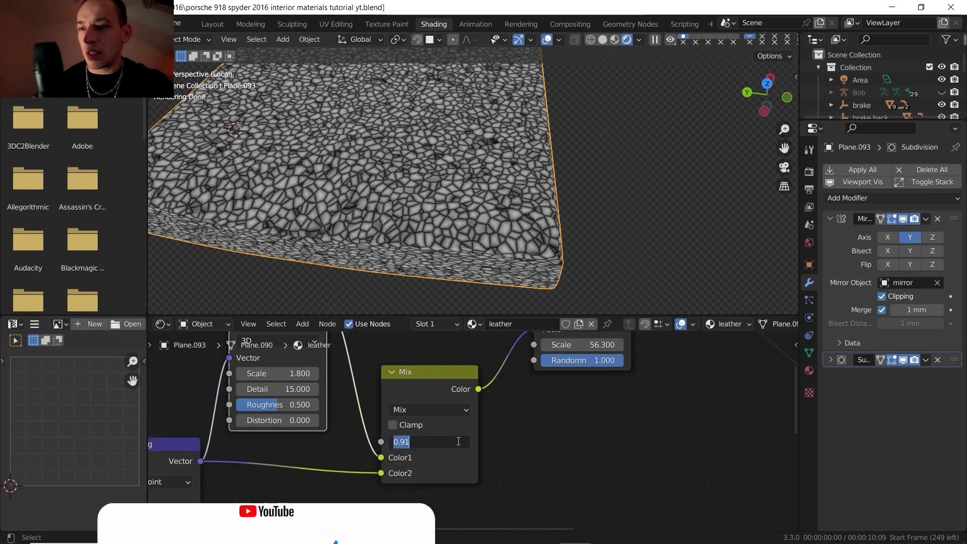
text(0.)
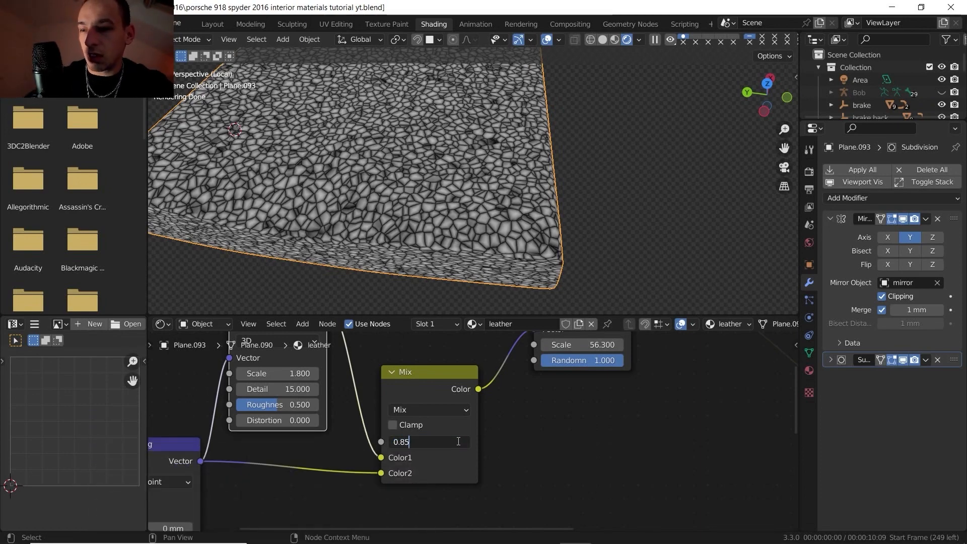
key(Return)
Set the Noise Texture's Scale to 4 and check the distorted cell pattern on the cushion.
scroll(395, 197, up, 4)
middle_drag(394, 197, 418, 213)
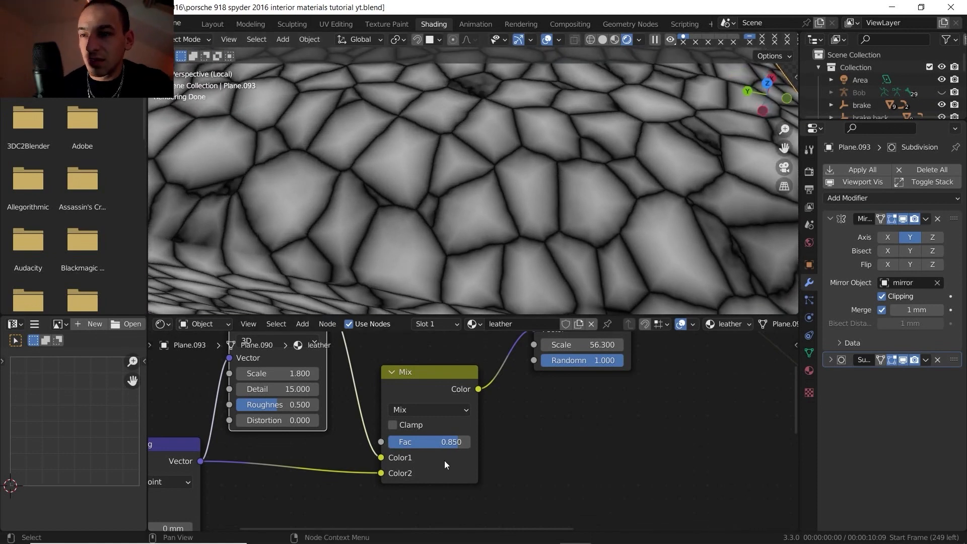
drag(285, 392, 309, 392)
scroll(334, 409, down, 1)
middle_drag(335, 409, 367, 440)
mouse_move(323, 409)
mouse_down()
mouse_move(366, 409)
mouse_move(332, 413)
mouse_up()
click(326, 409)
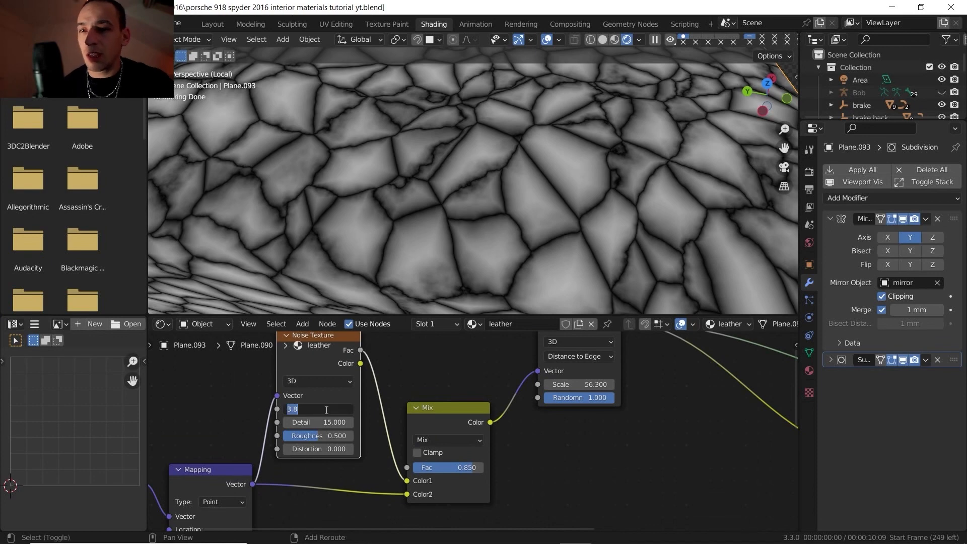
key(Return)
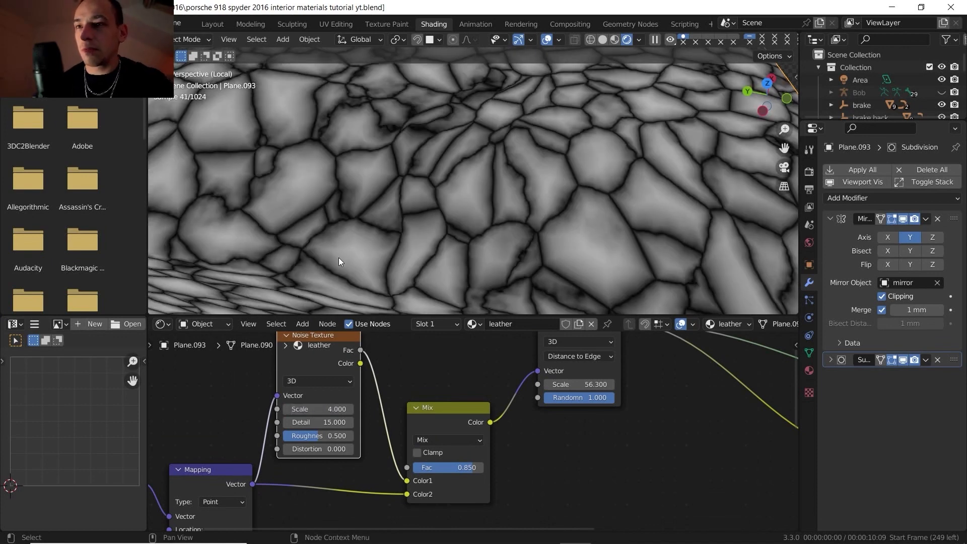
scroll(410, 167, down, 3)
middle_drag(452, 210, 508, 283)
Try a Voronoi Texture Scale of 100, and set it to 200 for finer cells on the cushion.
middle_drag(548, 404, 388, 408)
scroll(427, 436, down, 1)
scroll(388, 410, up, 3)
click(386, 402)
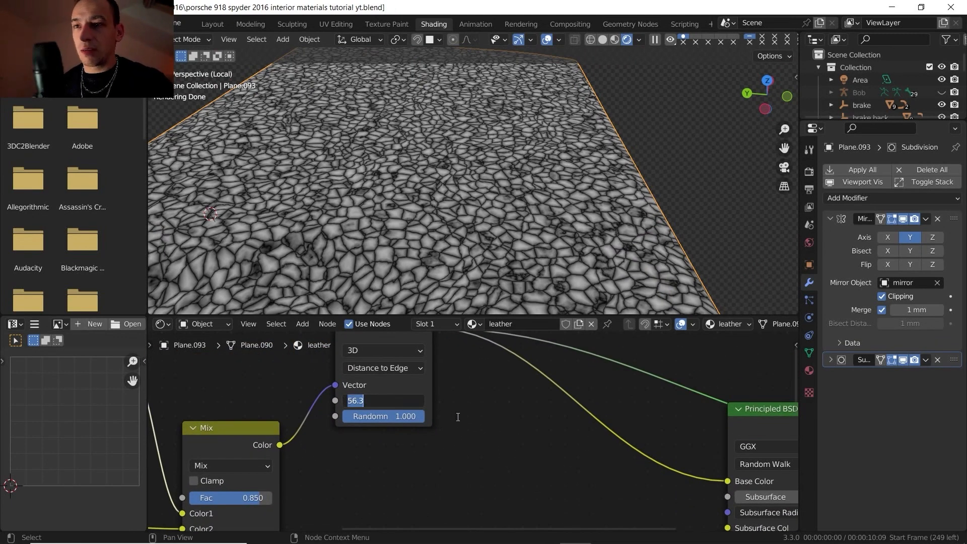
click(475, 420)
middle_drag(476, 420, 454, 428)
scroll(487, 464, down, 1)
click(416, 433)
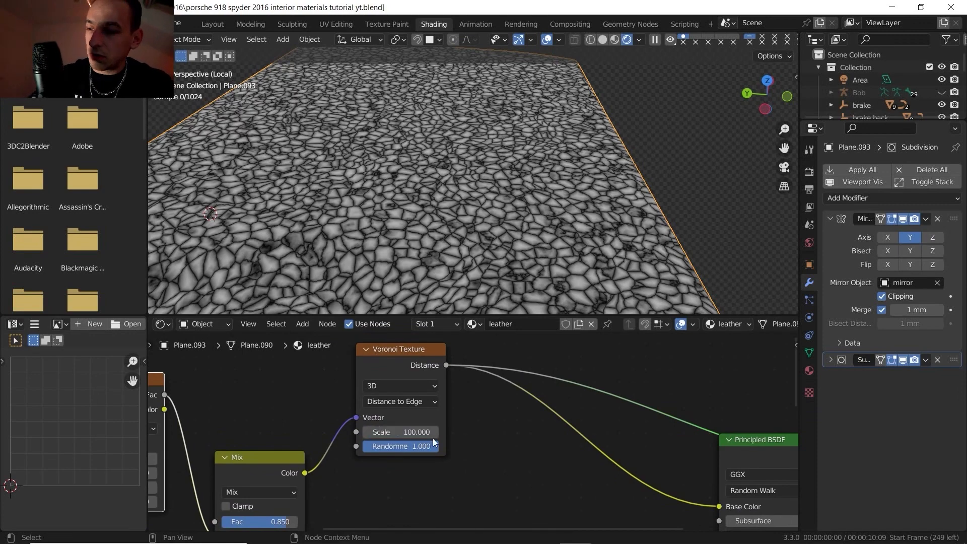
click(394, 432)
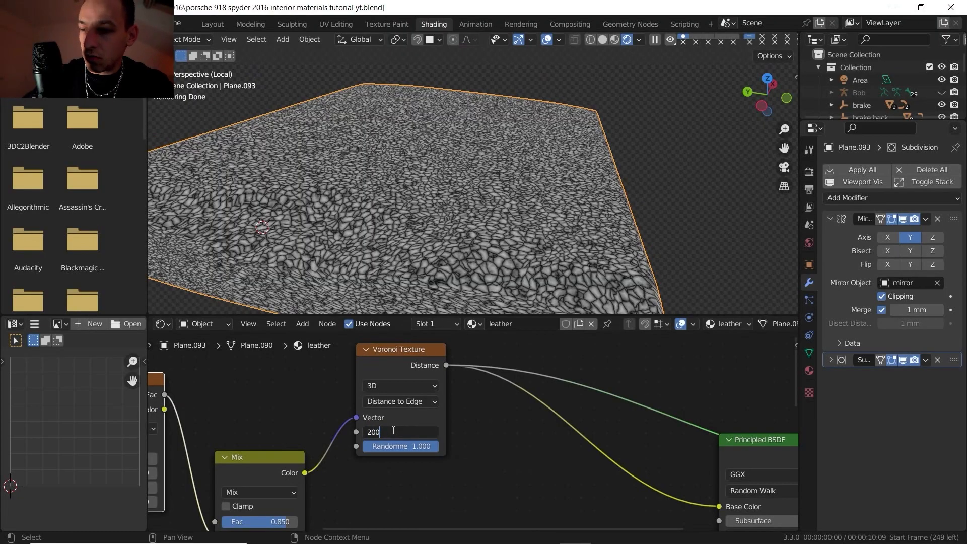
key(Return)
middle_drag(444, 256, 453, 231)
scroll(437, 238, up, 3)
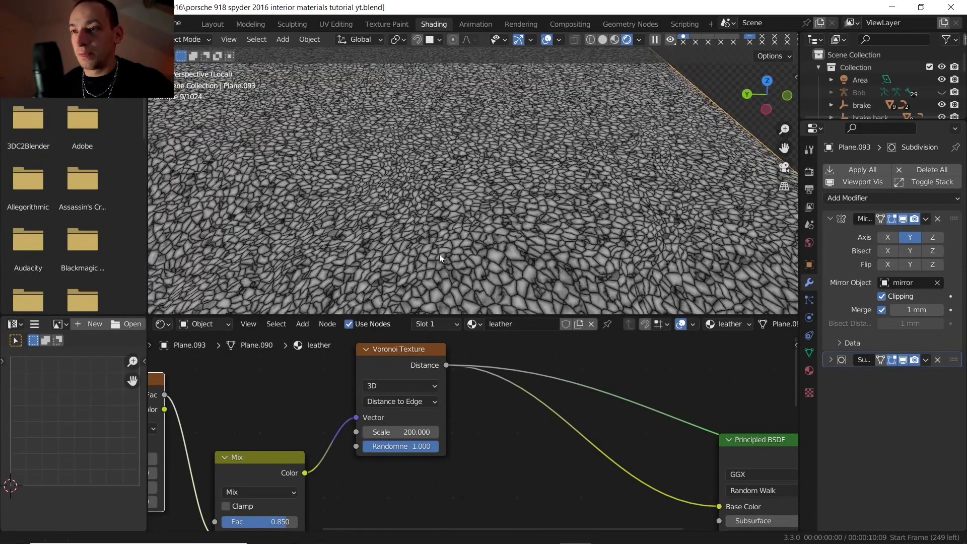
Preview the Principled BSDF on the cushion and disconnect the Voronoi Texture from its Base Color.
scroll(481, 406, down, 4)
middle_drag(480, 407, 445, 321)
ctrl+shift+click(579, 359)
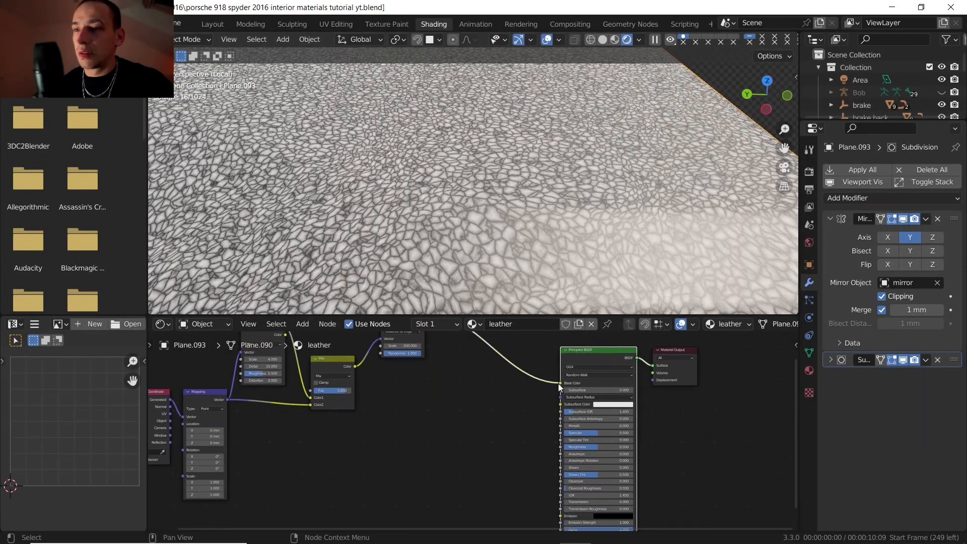
drag(560, 383, 529, 373)
scroll(533, 371, down, 3)
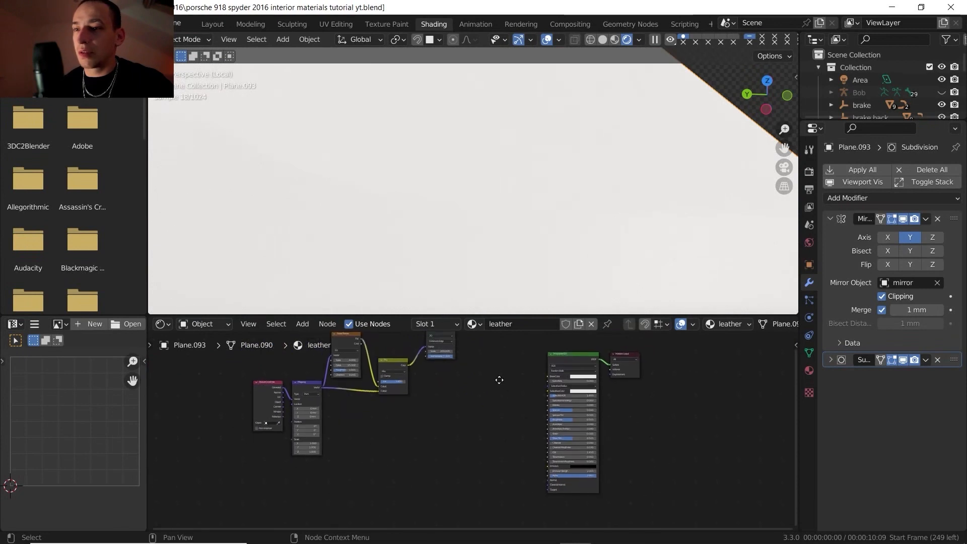
Move the texture nodes together down toward the level of the Principled BSDF's Normal input.
drag(504, 447, 230, 363)
drag(434, 345, 383, 479)
scroll(346, 391, up, 2)
Add a Bump node, feed the Voronoi Distance into its Height, and connect its Normal to the Principled BSDF's Normal.
key(shift+a)
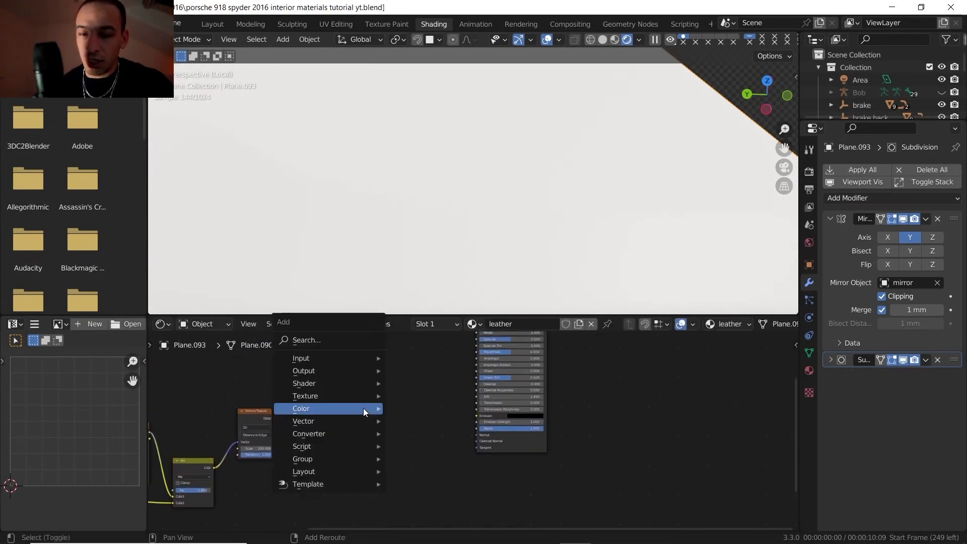
mouse_move(356, 422)
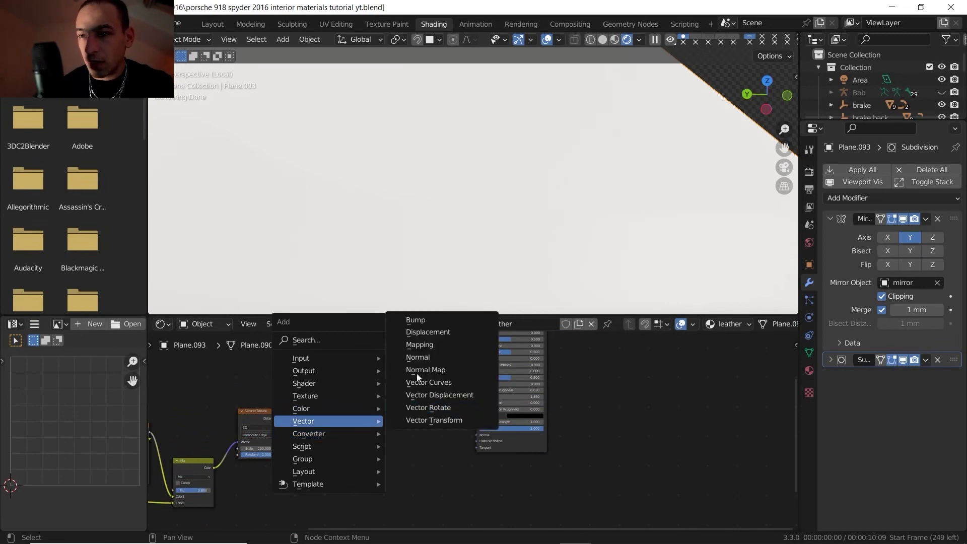
click(416, 320)
click(363, 433)
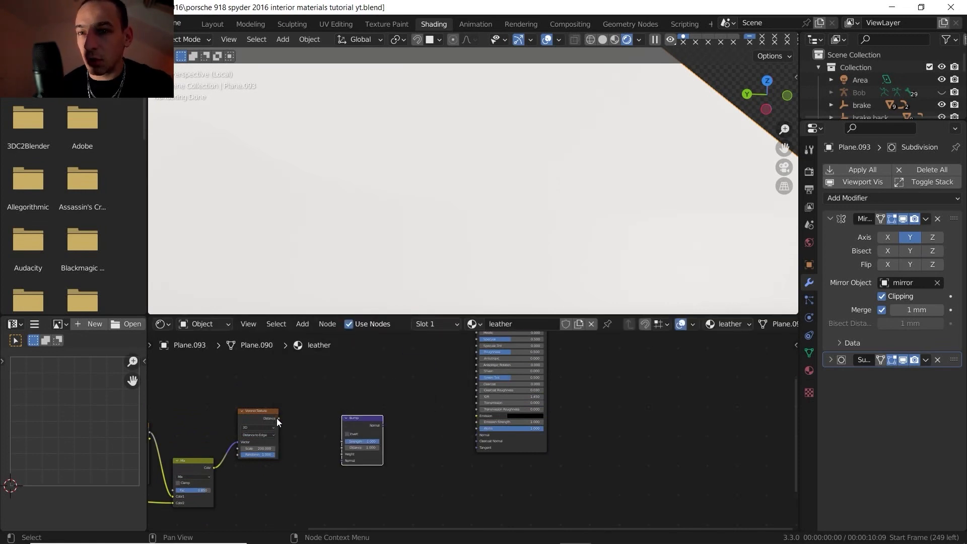
drag(277, 419, 343, 455)
scroll(356, 455, up, 2)
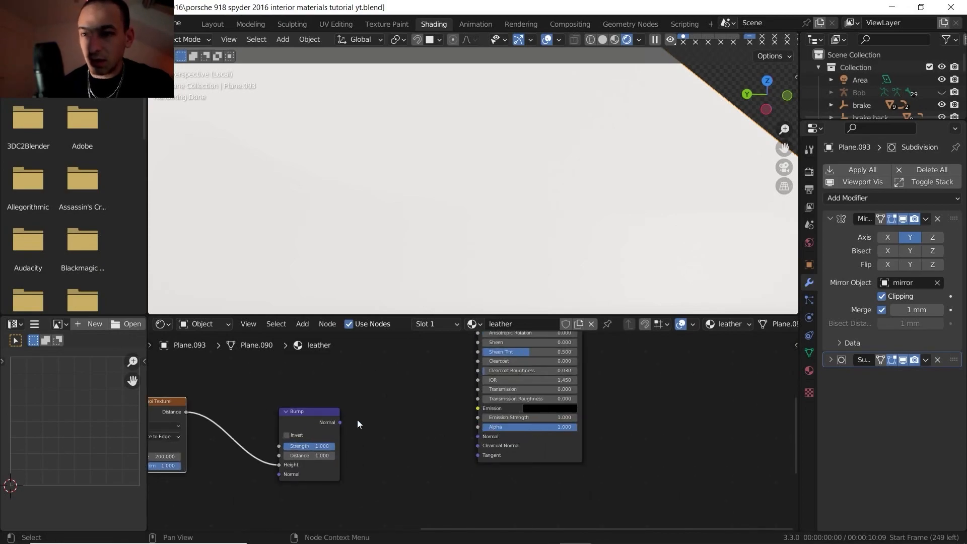
drag(340, 423, 480, 436)
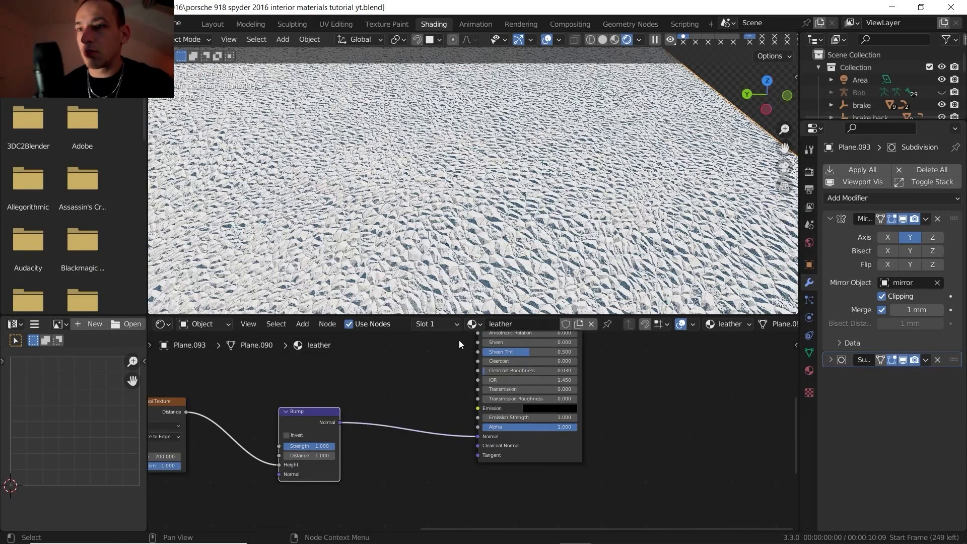
Examine the bump relief on the cushion's surface and edge from several angles and distances.
scroll(440, 208, down, 2)
middle_drag(430, 208, 456, 206)
scroll(449, 212, up, 3)
middle_drag(304, 465, 444, 432)
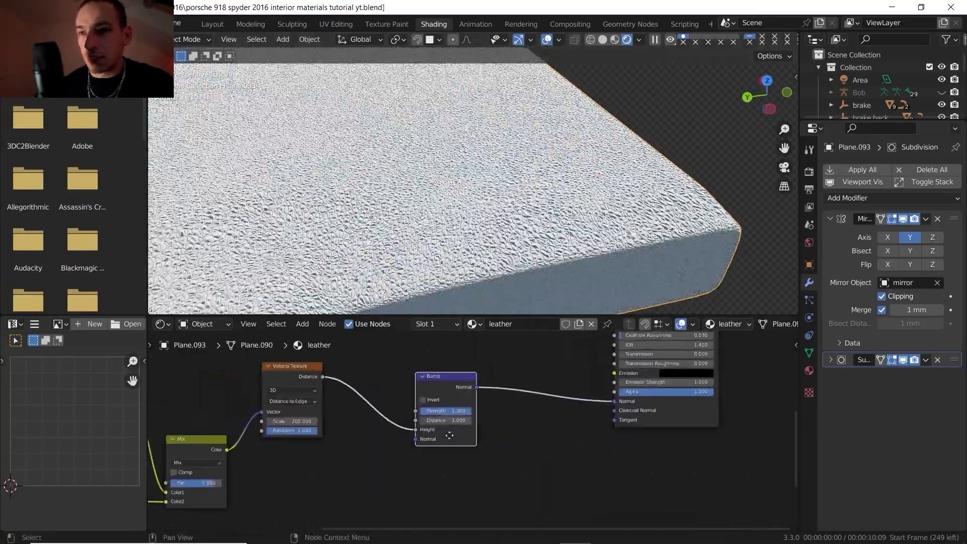
scroll(447, 433, up, 3)
middle_drag(509, 207, 544, 166)
scroll(546, 160, up, 2)
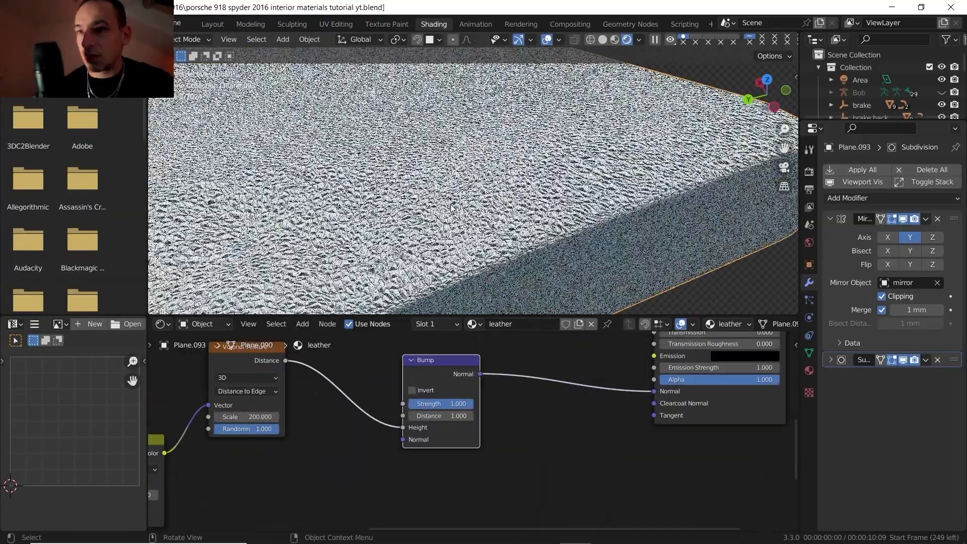
scroll(461, 226, up, 2)
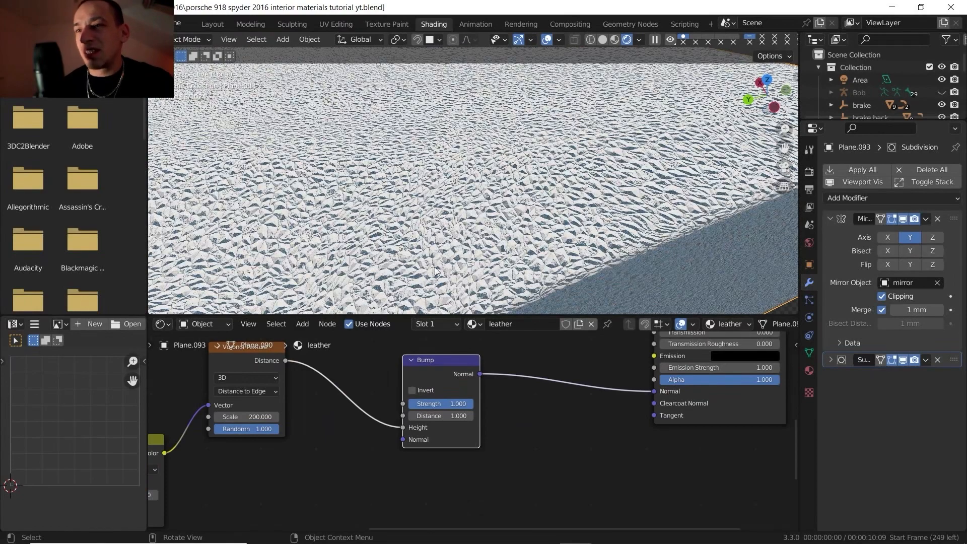
middle_drag(437, 243, 443, 235)
scroll(443, 236, up, 2)
Insert a ColorRamp node between the Voronoi Texture and the Bump node's Height input.
middle_drag(329, 448, 358, 455)
scroll(353, 449, down, 1)
key(shift+a)
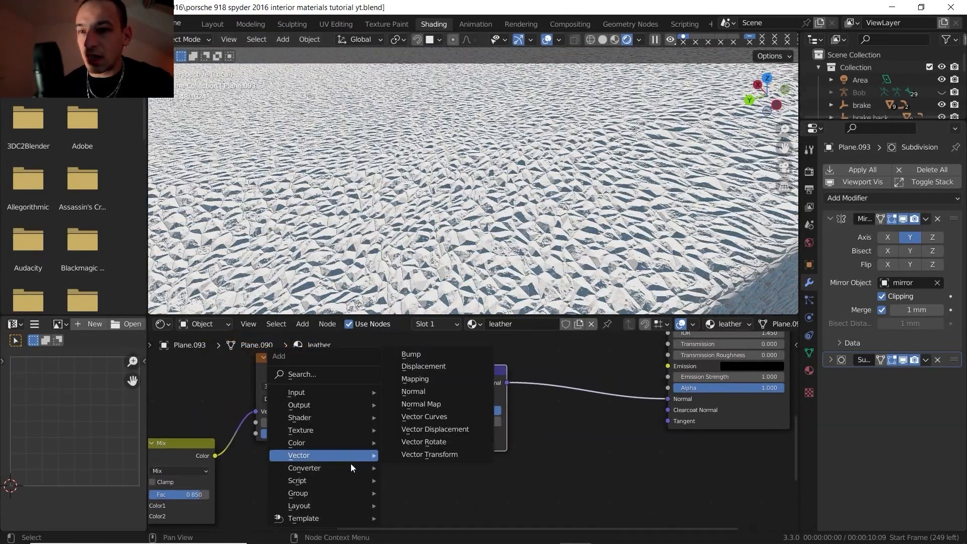
mouse_move(354, 467)
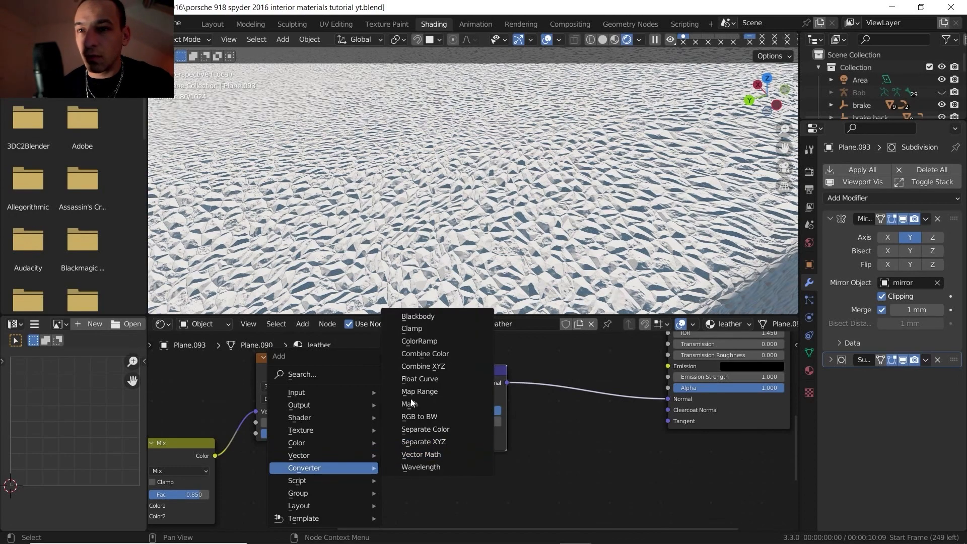
click(425, 340)
click(367, 373)
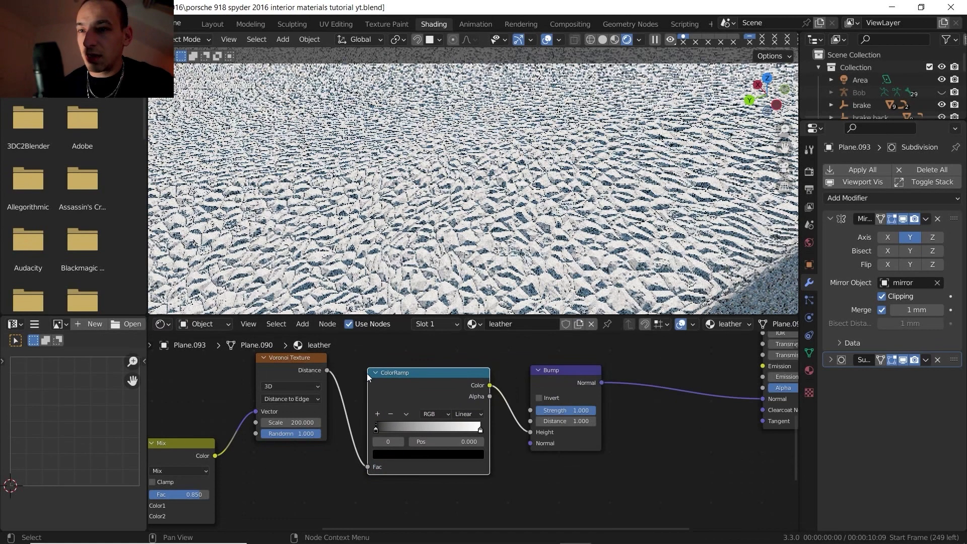
Move the ColorRamp's white stop to position 0.120.
scroll(398, 412, up, 3)
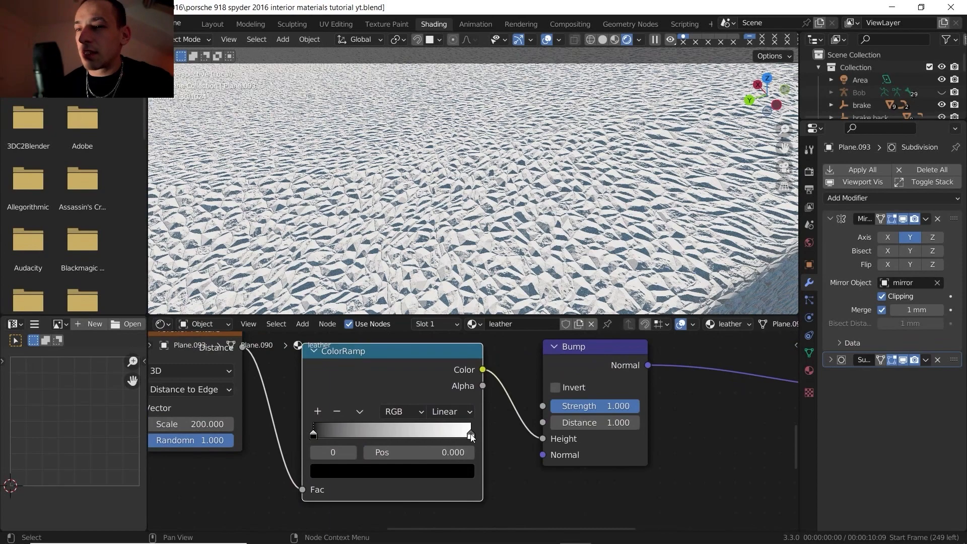
drag(472, 435, 421, 436)
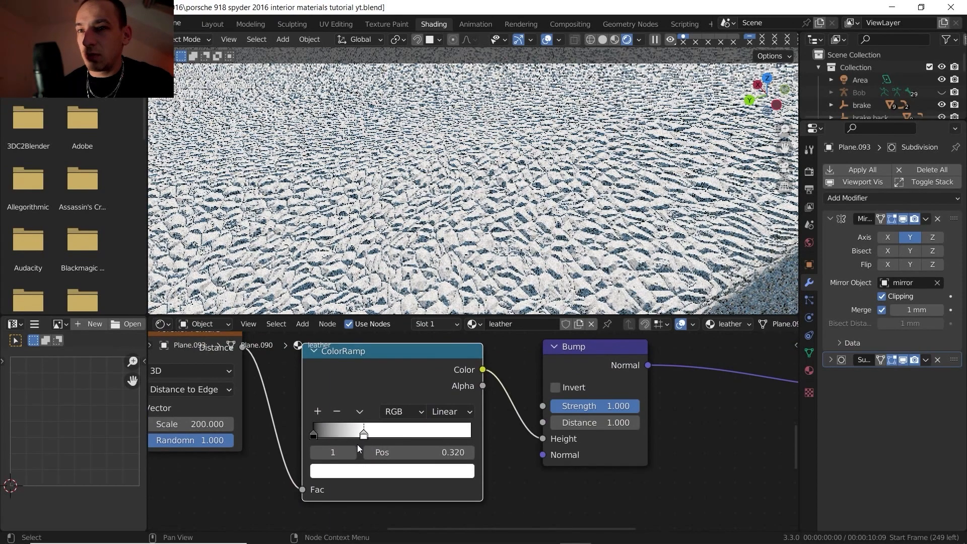
drag(358, 444, 473, 446)
drag(443, 447, 328, 454)
Try a Bump Strength of 0.3 on the cushion, and settle on 0.6.
scroll(509, 431, down, 3)
scroll(509, 251, down, 6)
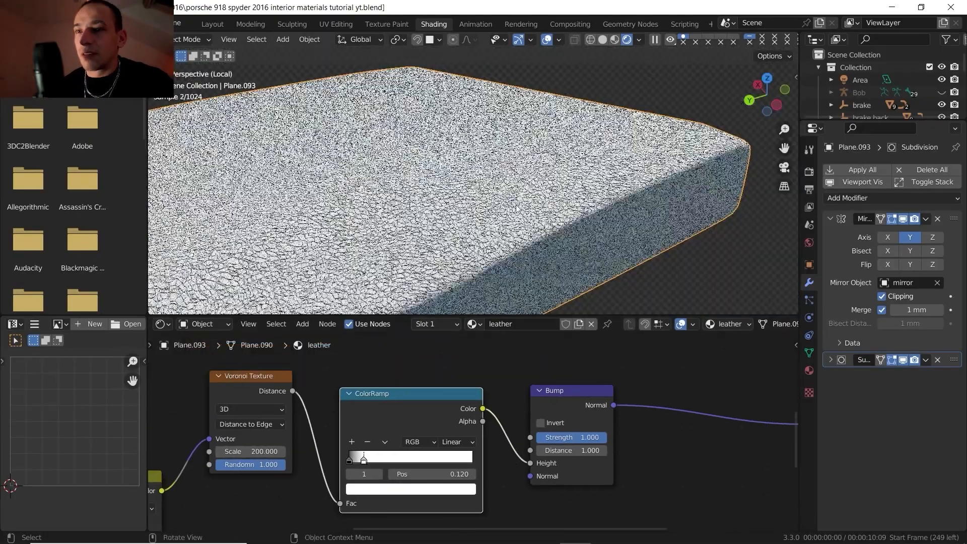
middle_drag(513, 222, 504, 271)
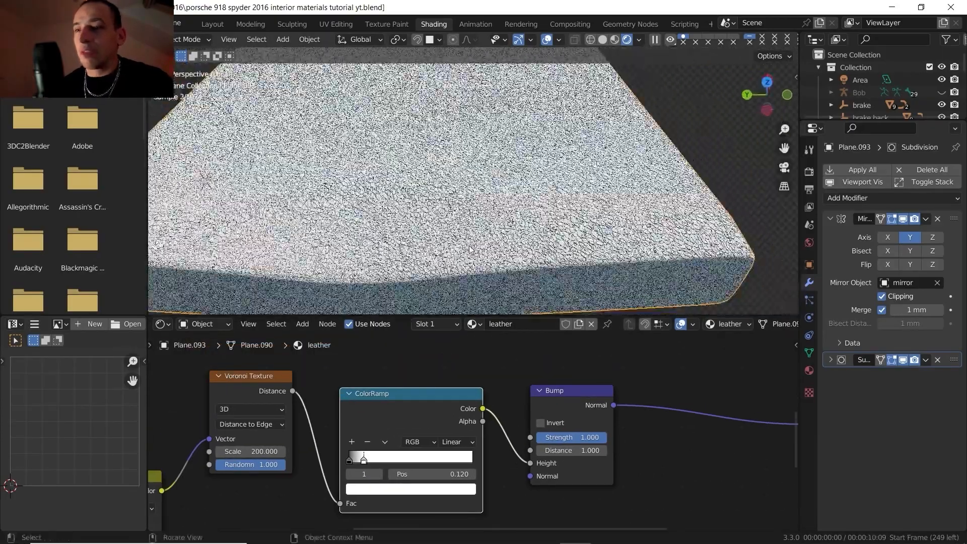
click(570, 437)
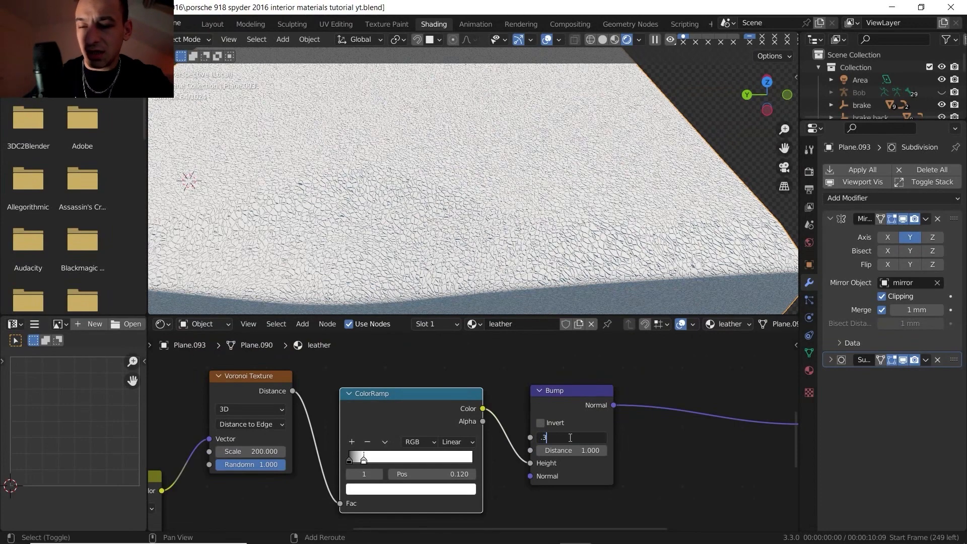
key(Return)
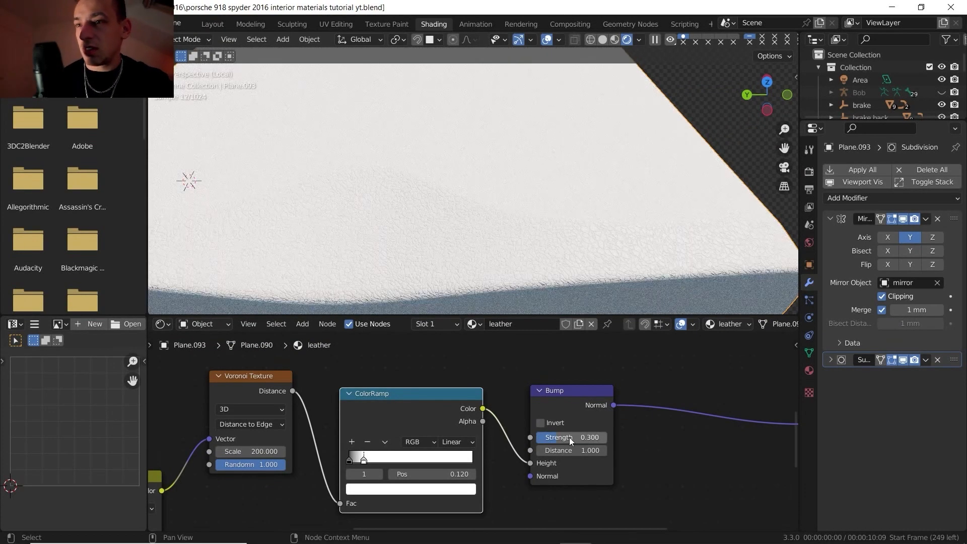
scroll(519, 220, down, 6)
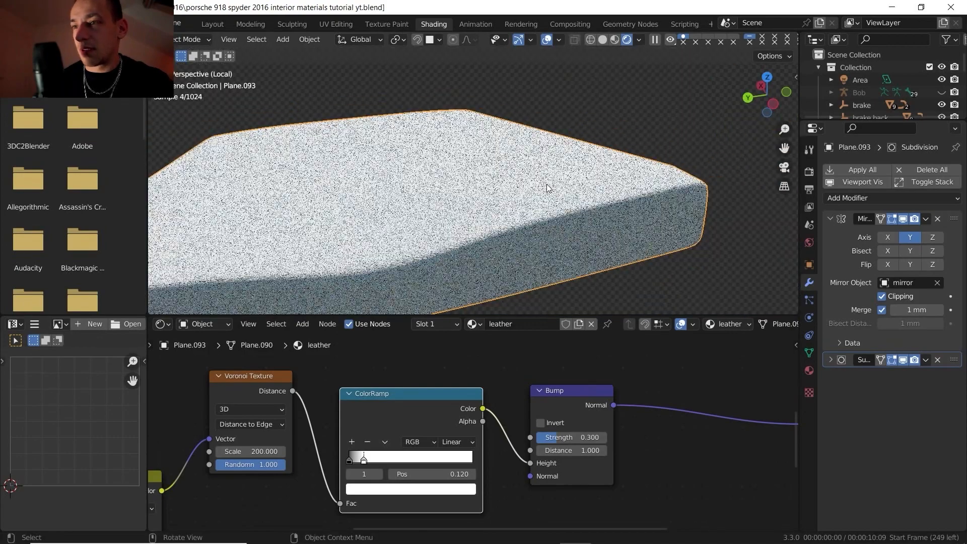
middle_drag(546, 183, 514, 237)
click(584, 437)
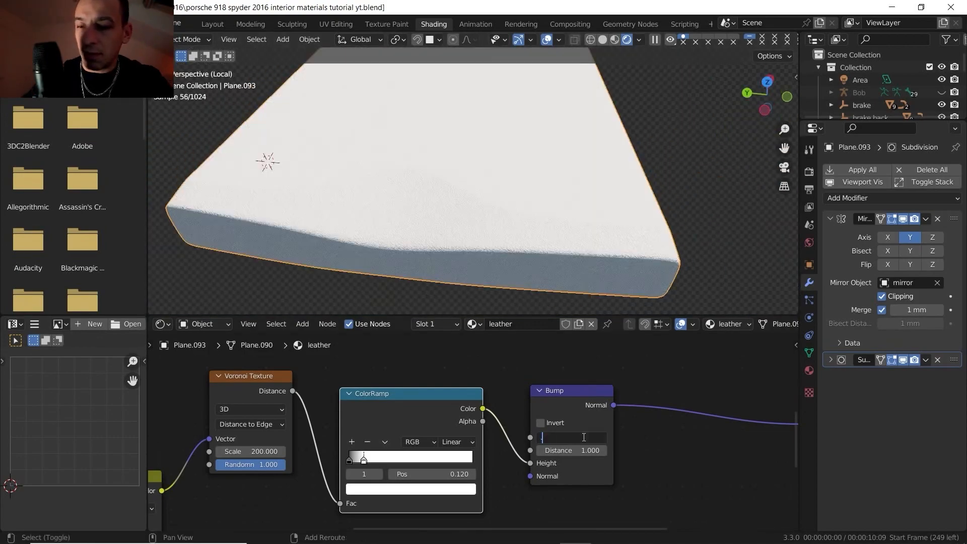
key(Return)
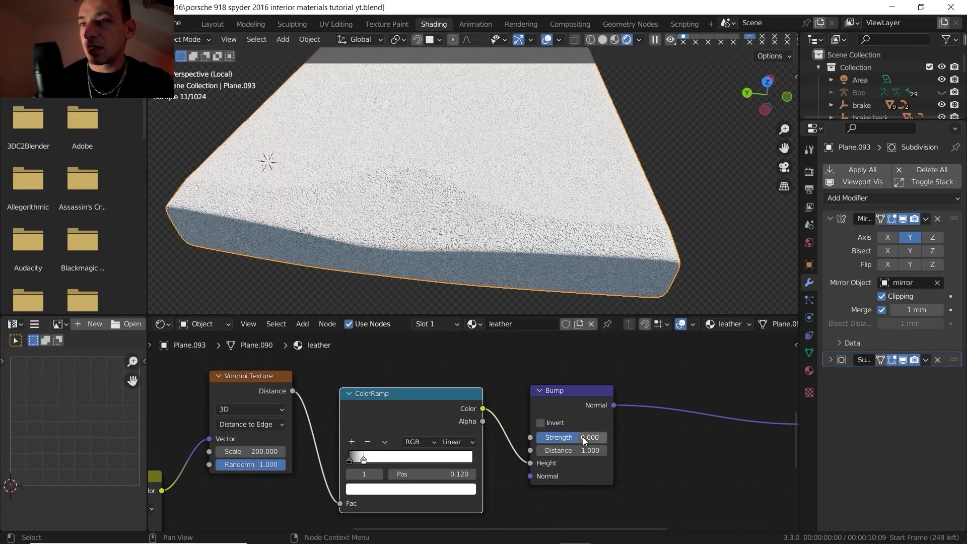
Connect the upper ColorRamp's Color output to the Principled BSDF's Roughness and preview that ColorRamp on the cushion.
scroll(643, 431, down, 3)
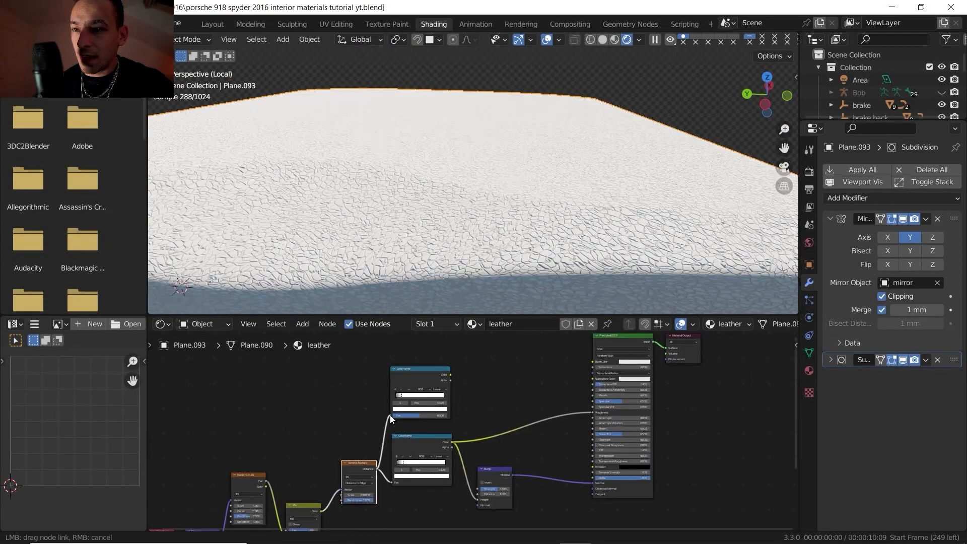
drag(451, 374, 592, 412)
click(413, 373)
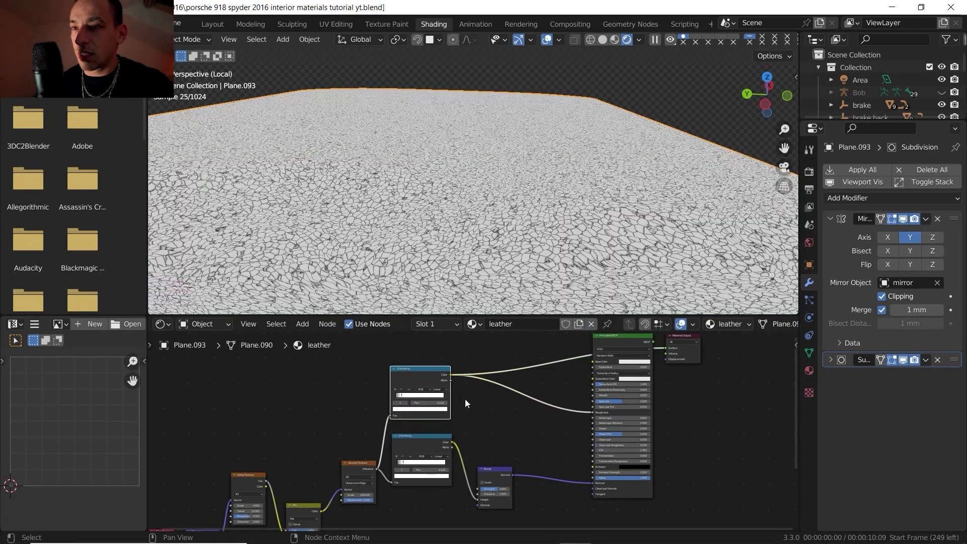
Move the white stop of the ColorRamp driving the Roughness to position 0.480.
scroll(511, 395, up, 3)
scroll(508, 399, up, 1)
drag(420, 414, 467, 414)
scroll(528, 401, down, 3)
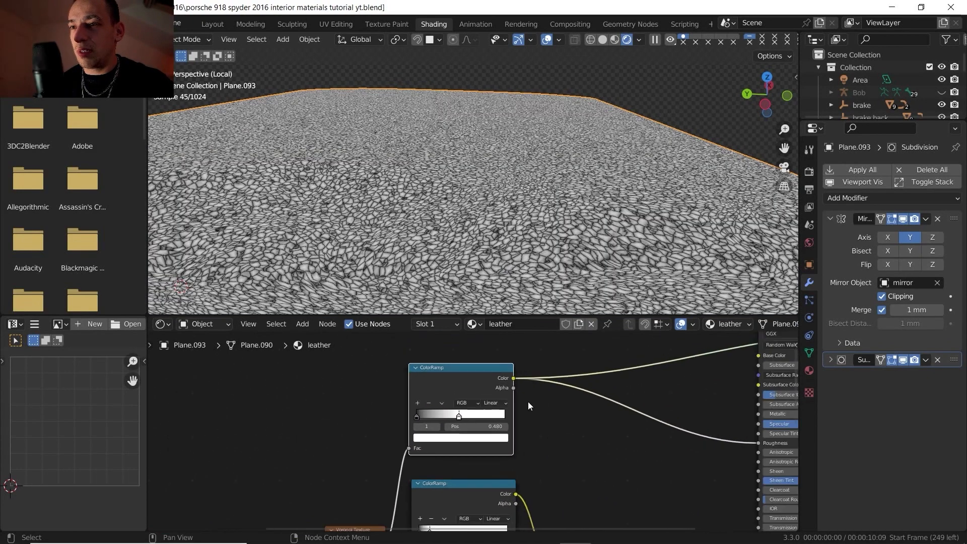
Preview the full Principled BSDF shader on the cushion in place of the ColorRamp.
middle_drag(544, 421, 475, 434)
ctrl+shift+click(664, 350)
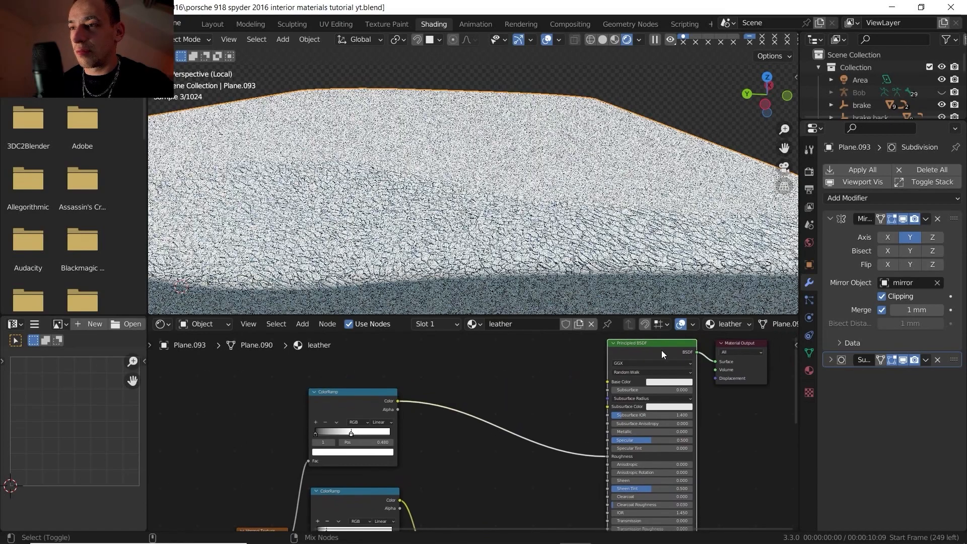
scroll(529, 226, down, 3)
scroll(529, 227, up, 1)
Try a saturated blue Base Color on the Principled BSDF and inspect the leather grain on the cushion.
click(663, 382)
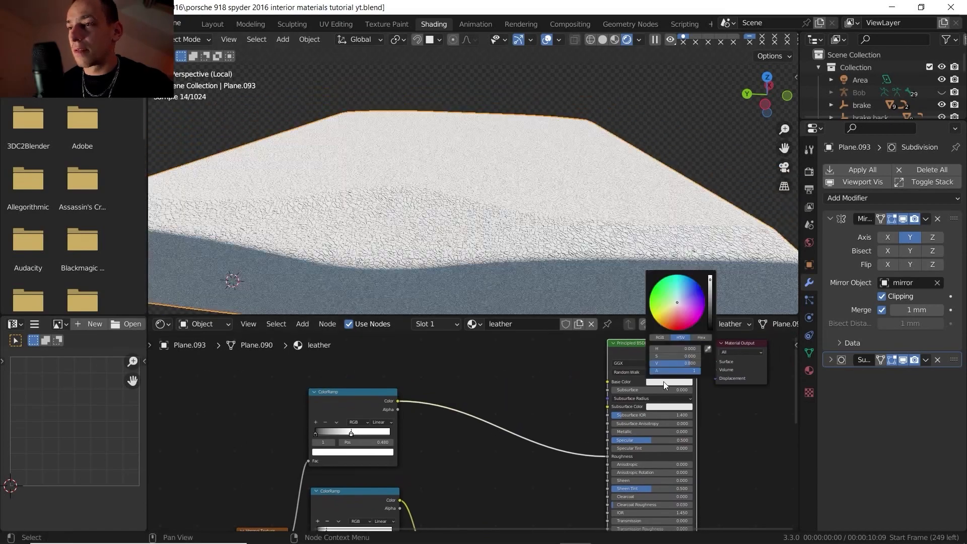
click(693, 308)
scroll(489, 217, down, 2)
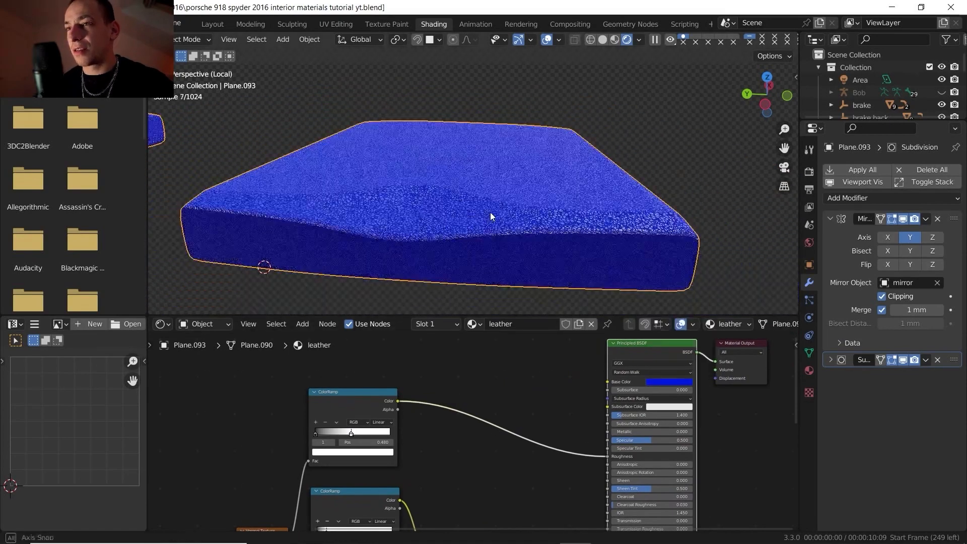
scroll(491, 213, up, 2)
middle_drag(491, 213, 663, 196)
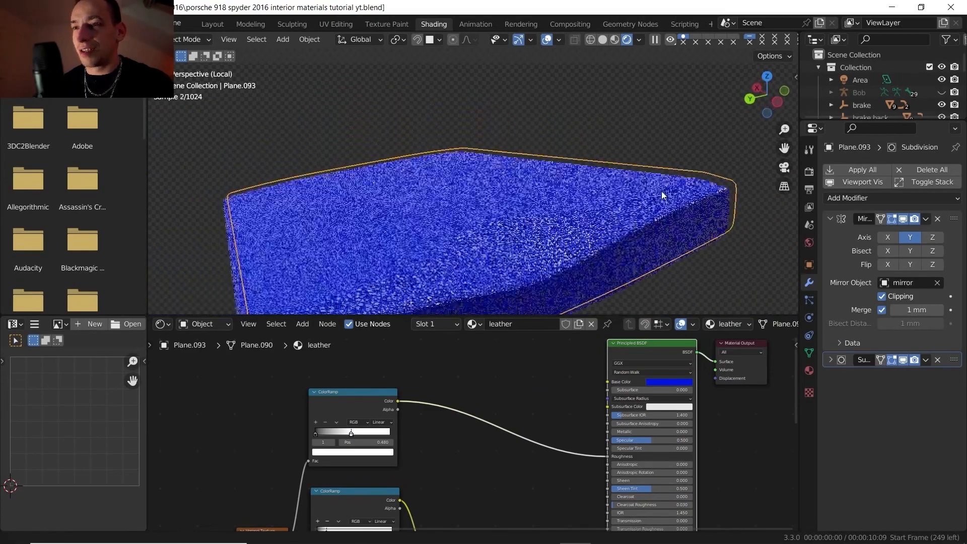
scroll(629, 201, up, 4)
scroll(415, 419, up, 1)
Move the white stop of the ColorRamp driving the Roughness to position 1.000 and check the cushion's reflections.
middle_drag(414, 418, 478, 398)
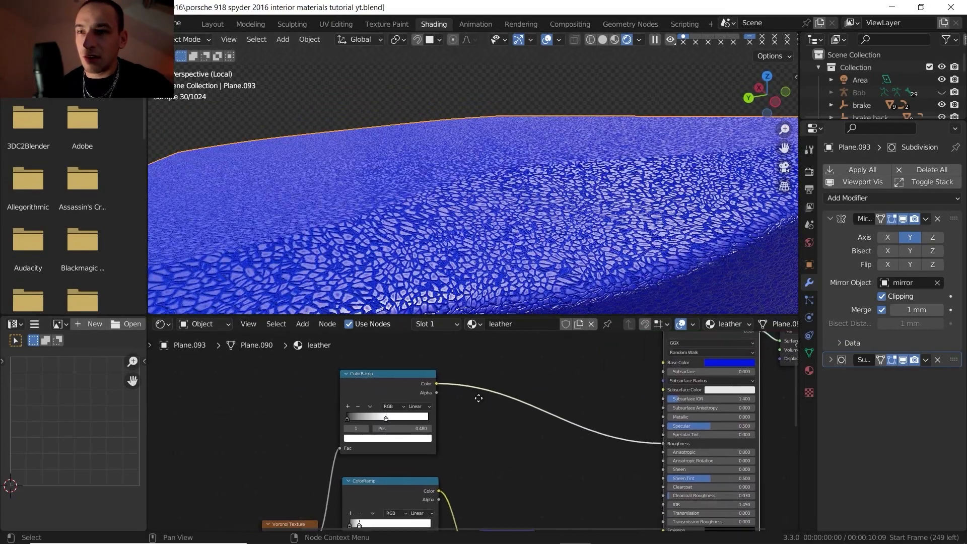
scroll(479, 398, up, 2)
drag(355, 413, 427, 411)
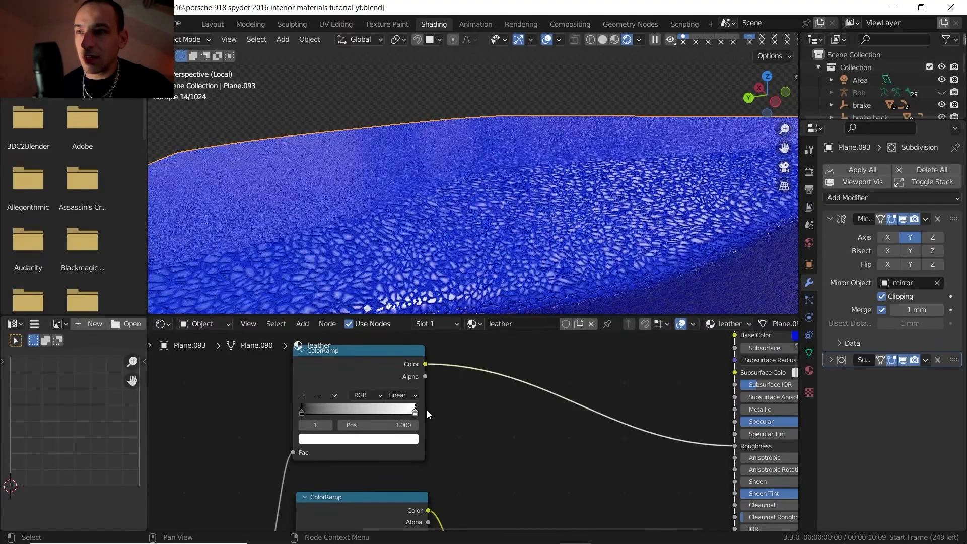
middle_drag(454, 237, 467, 259)
scroll(475, 393, down, 6)
scroll(422, 176, down, 2)
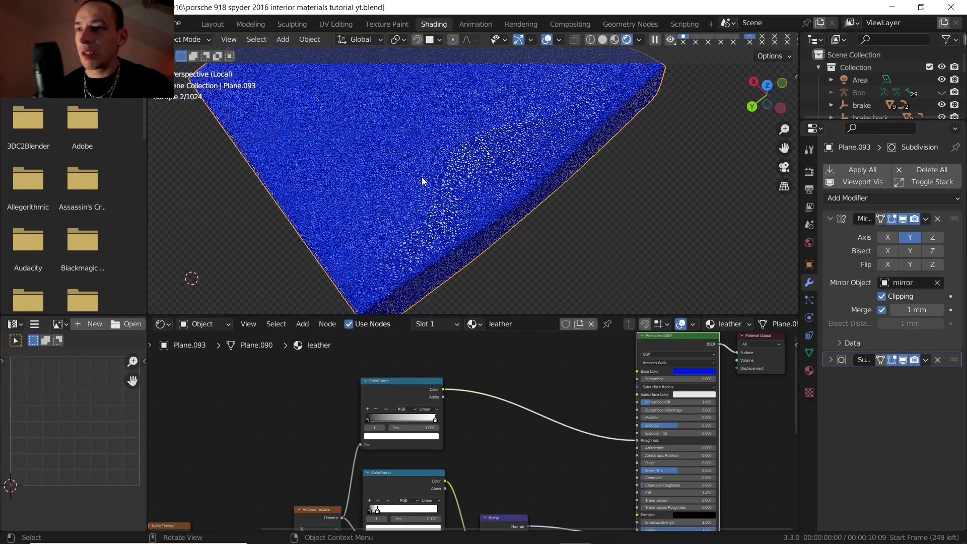
scroll(431, 156, down, 5)
Lighten the black stop of the ColorRamp driving the Roughness to a neutral grey with a Value of about 0.255.
middle_drag(492, 411, 579, 379)
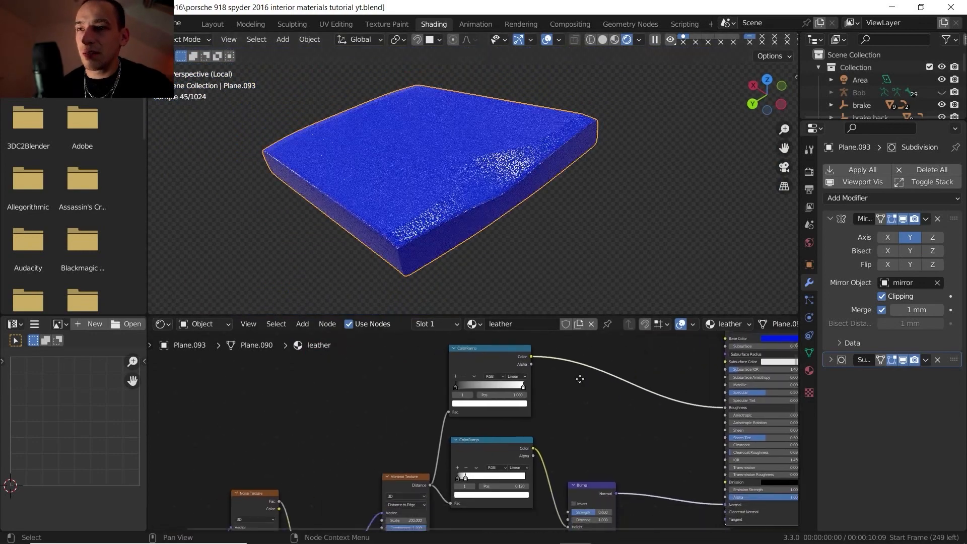
middle_drag(325, 496, 366, 389)
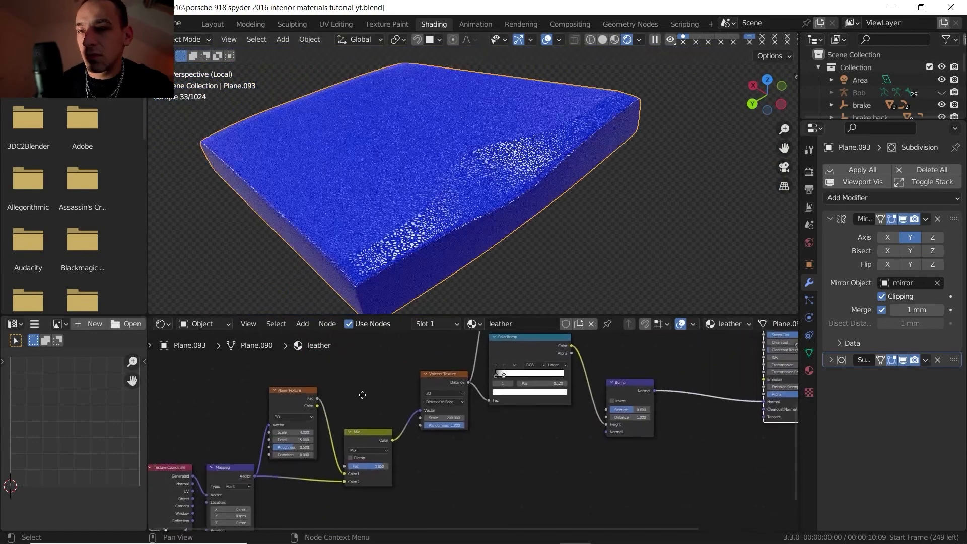
scroll(357, 425, up, 4)
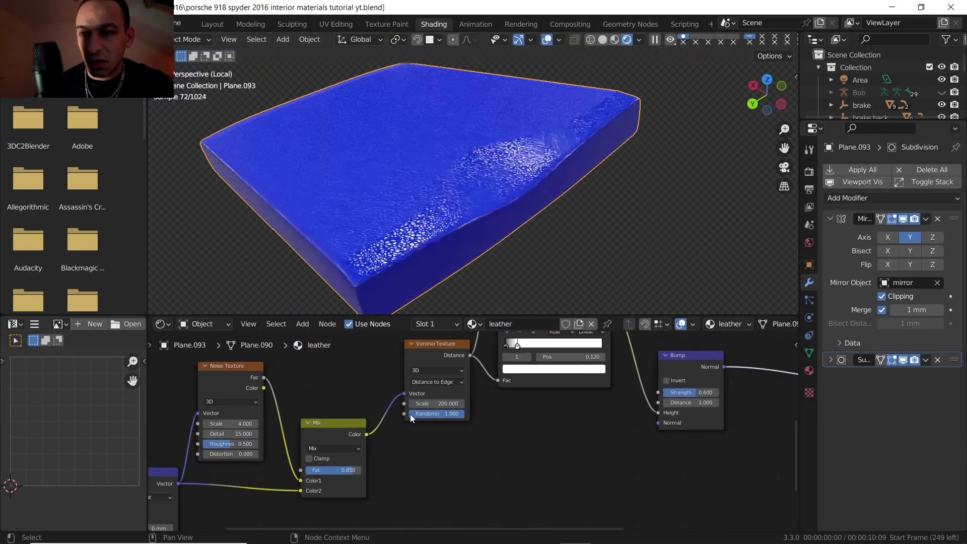
middle_drag(411, 415, 252, 480)
scroll(472, 429, down, 2)
middle_drag(517, 375, 461, 473)
scroll(474, 432, up, 4)
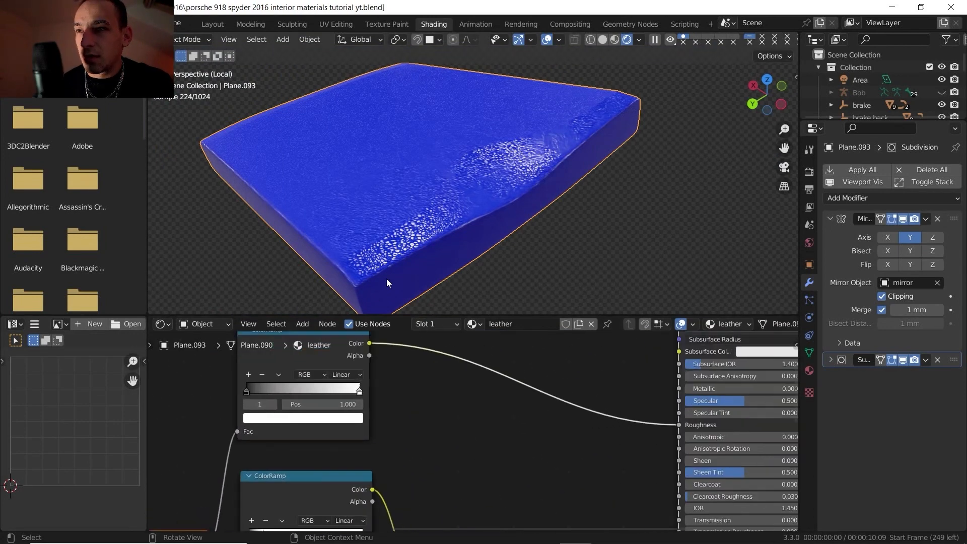
click(245, 392)
click(258, 414)
drag(337, 333, 339, 297)
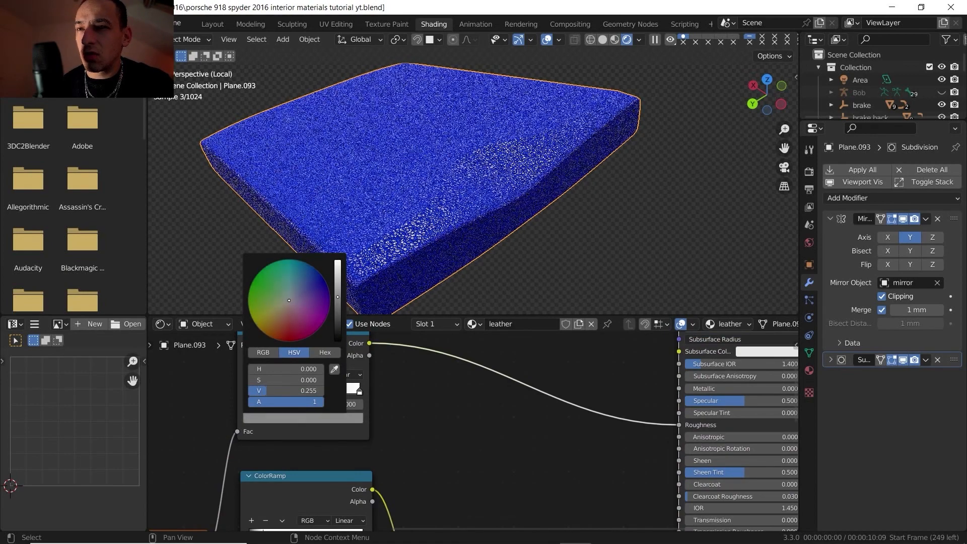
scroll(431, 430, down, 1)
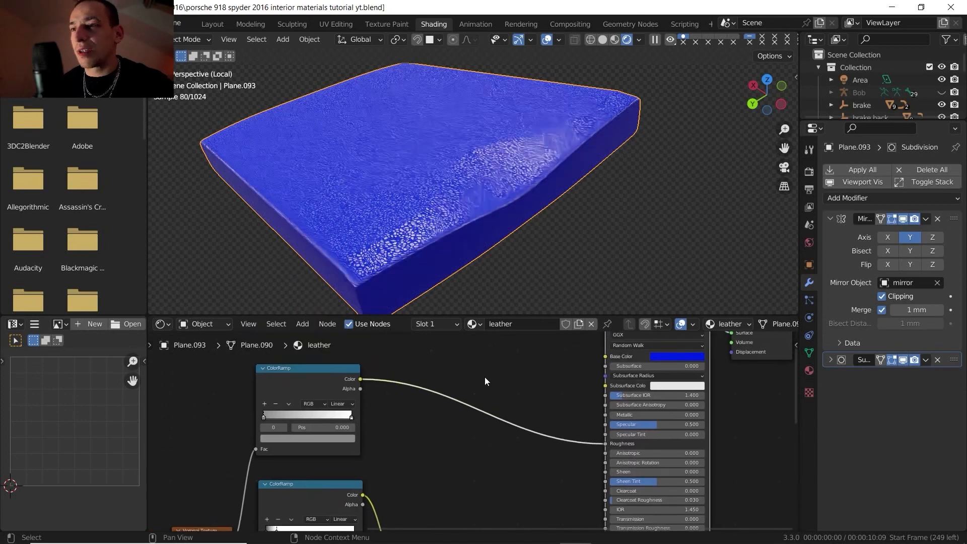
scroll(484, 377, down, 1)
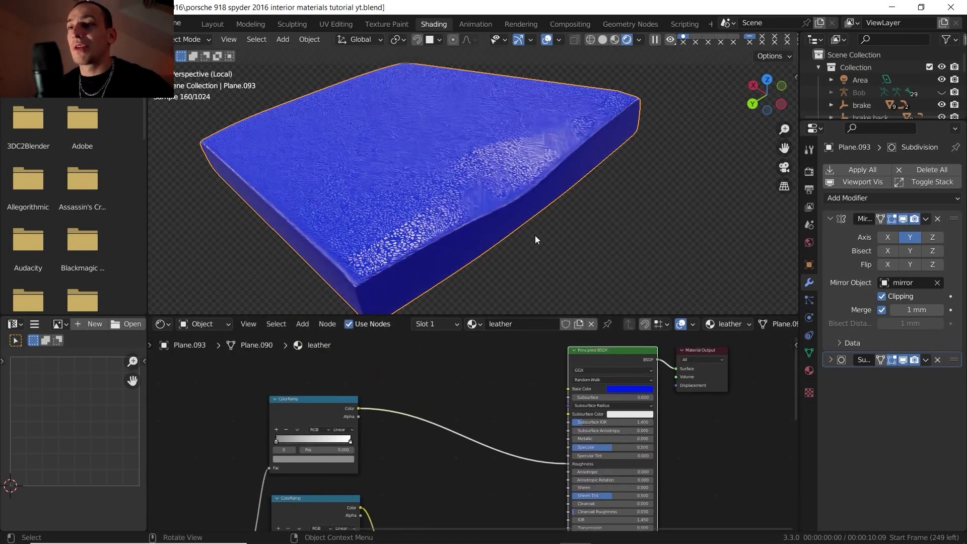
Set the Principled BSDF's Base Color to a neutral near-black with Hue 0, Saturation 0 and Value 0.002.
middle_drag(480, 424, 454, 449)
scroll(479, 438, down, 2)
scroll(472, 432, up, 3)
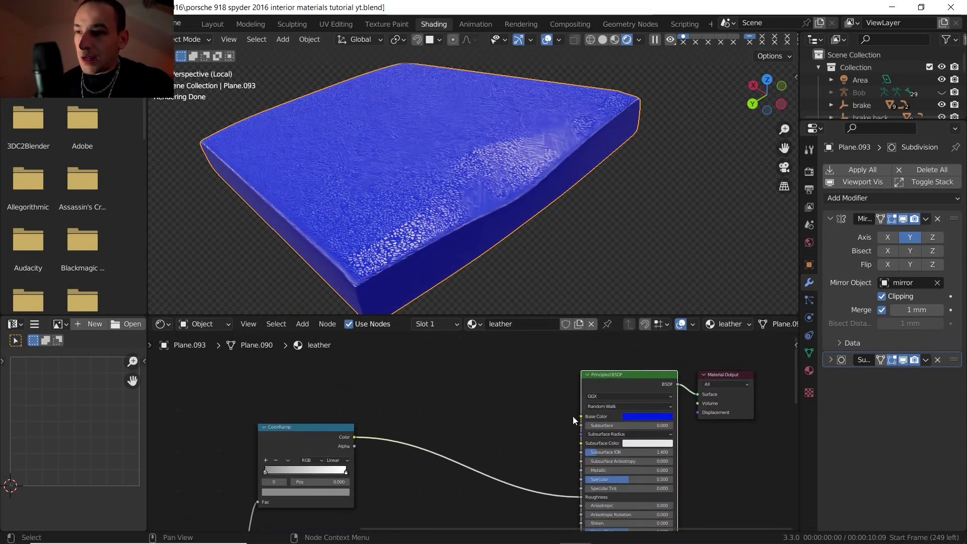
click(630, 415)
drag(692, 347, 691, 355)
drag(663, 389, 610, 389)
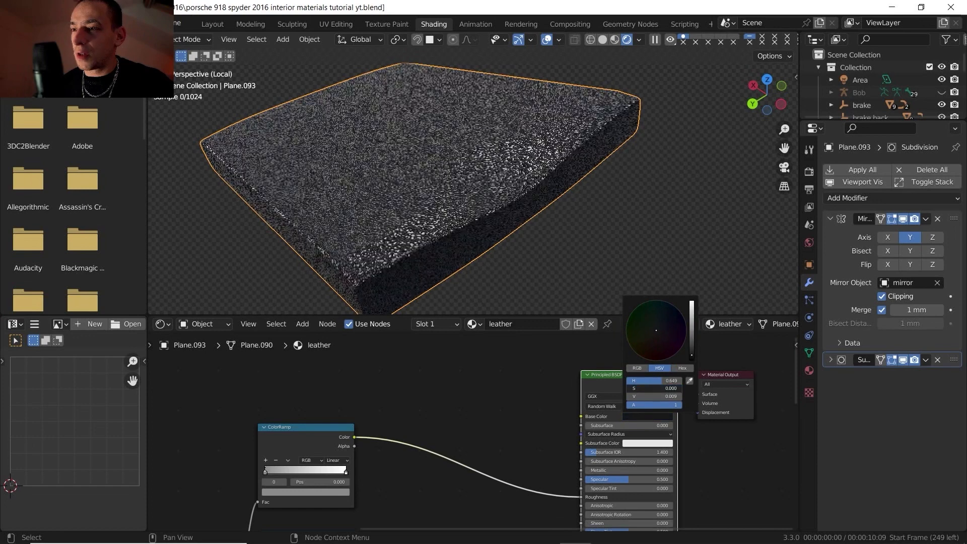
drag(691, 356, 692, 356)
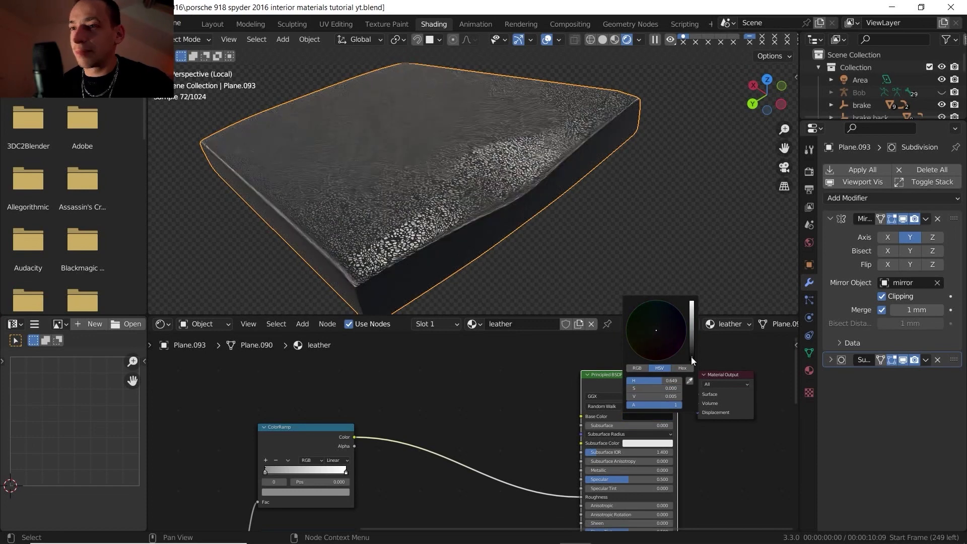
click(632, 416)
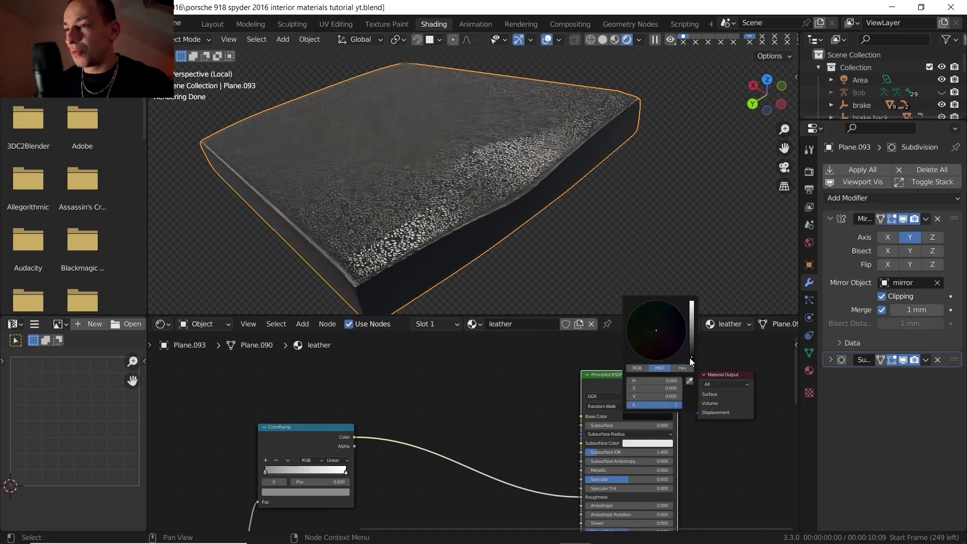
click(667, 396)
text(0.00)
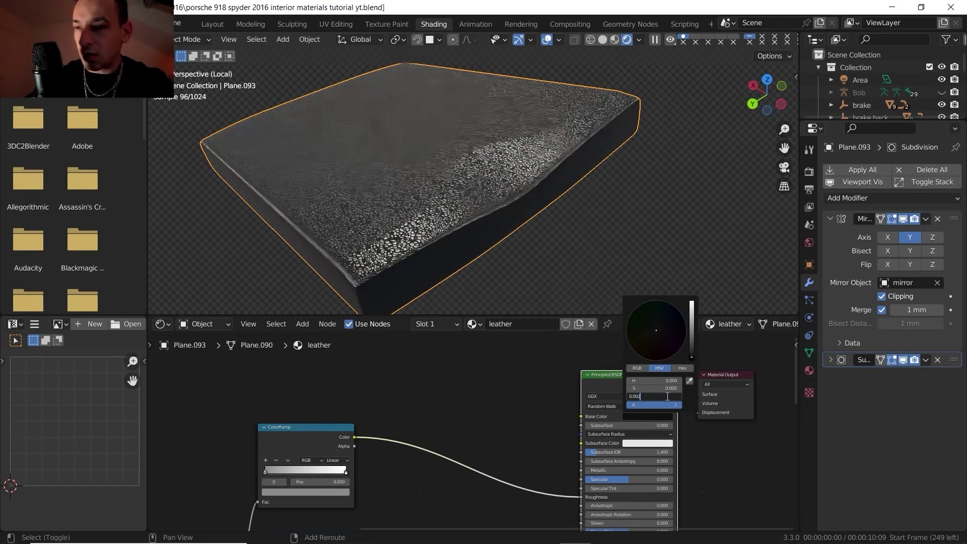
text(2)
key(Return)
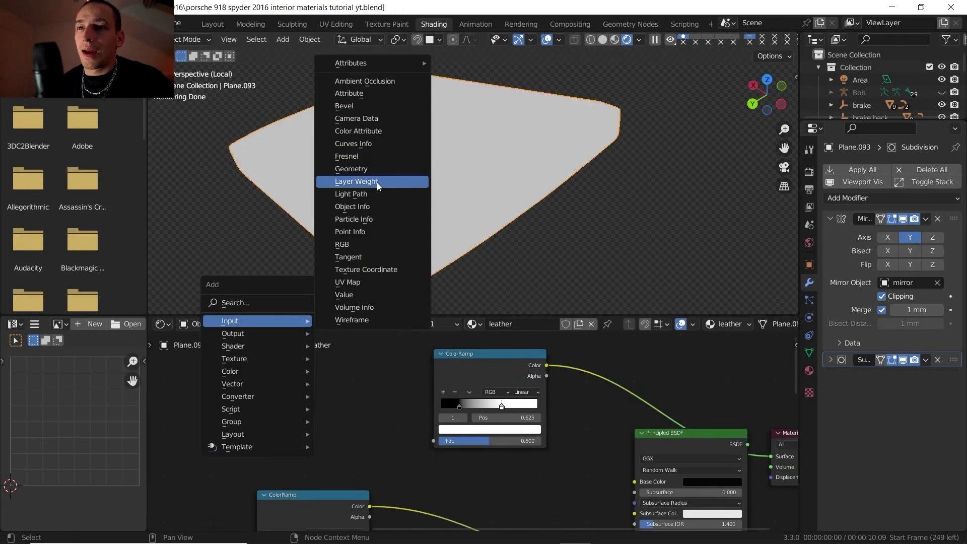
Add a Geometry node and connect its Pointiness output to the Fac input of the new ColorRamp.
click(372, 170)
click(355, 418)
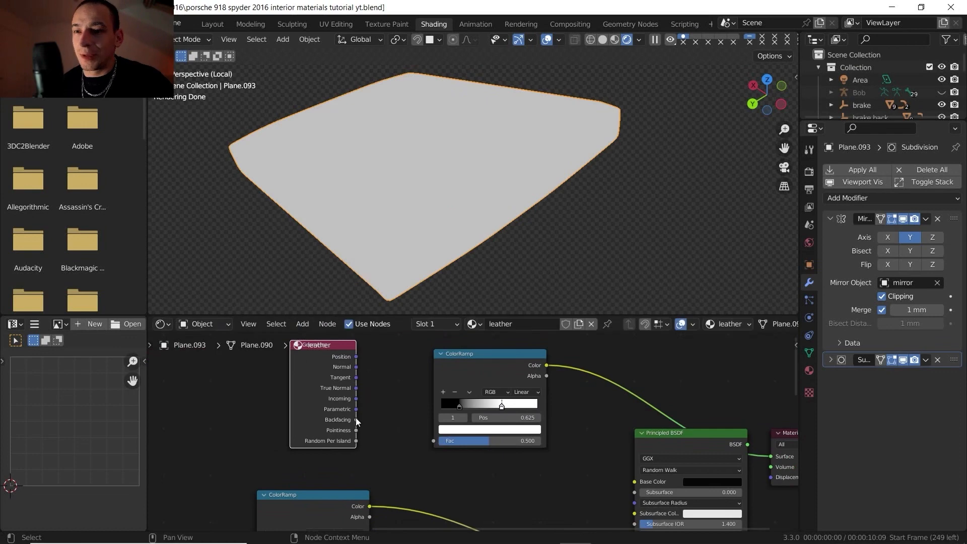
drag(356, 430, 455, 421)
Refine the edge mask by shifting the Pointiness ColorRamp's white stop slightly higher and its black stop to position 0.505.
scroll(432, 442, up, 2)
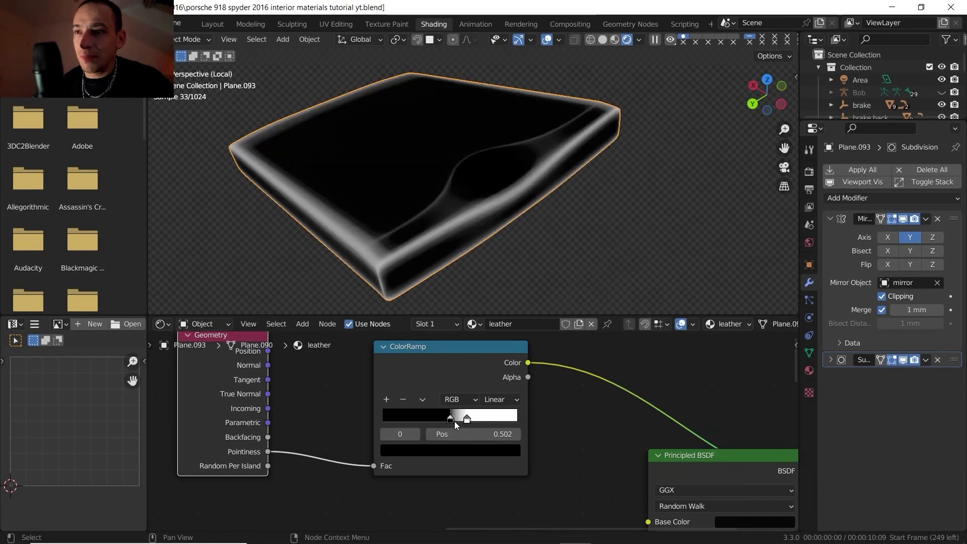
drag(467, 417, 478, 419)
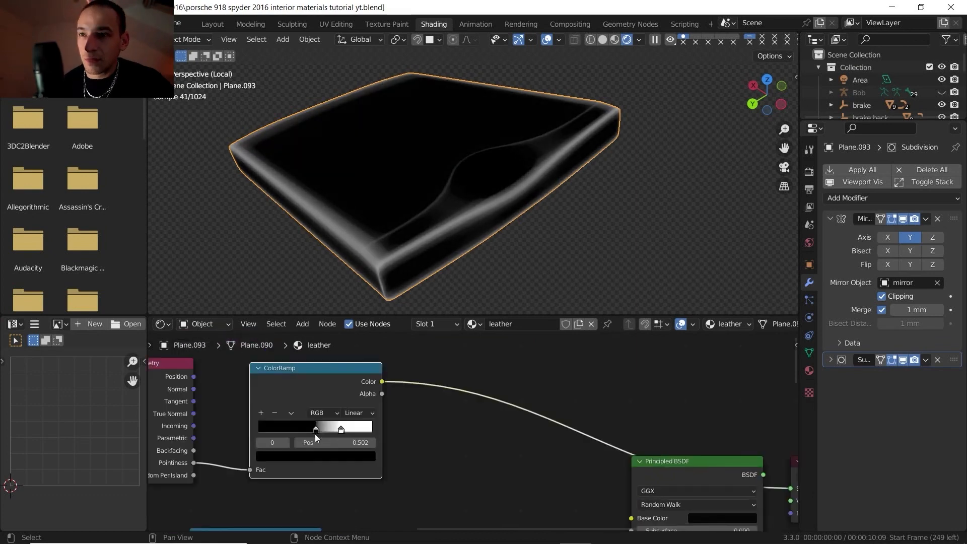
drag(316, 437, 317, 435)
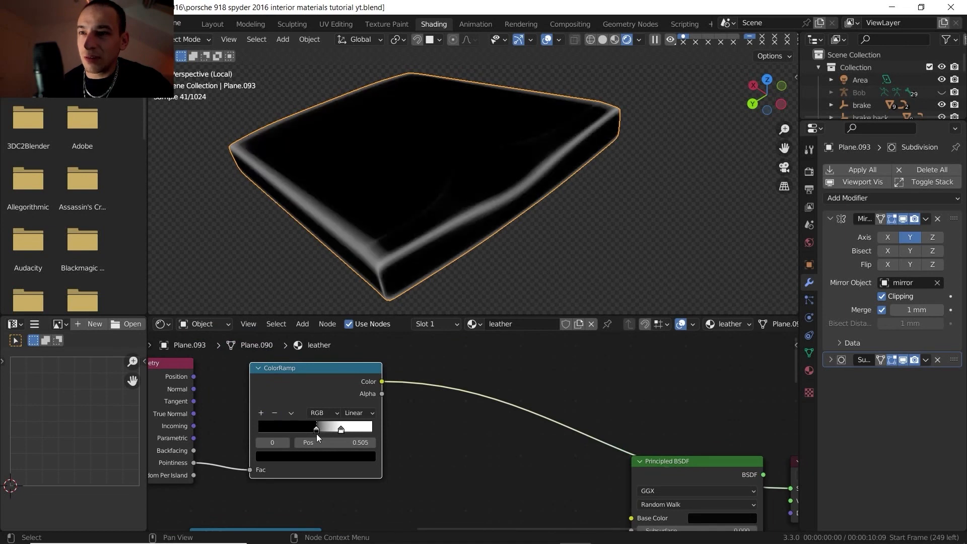
Move the Geometry node and its ColorRamp farther above the other nodes to free space below them.
scroll(406, 465, down, 3)
middle_drag(406, 465, 413, 412)
scroll(410, 414, down, 1)
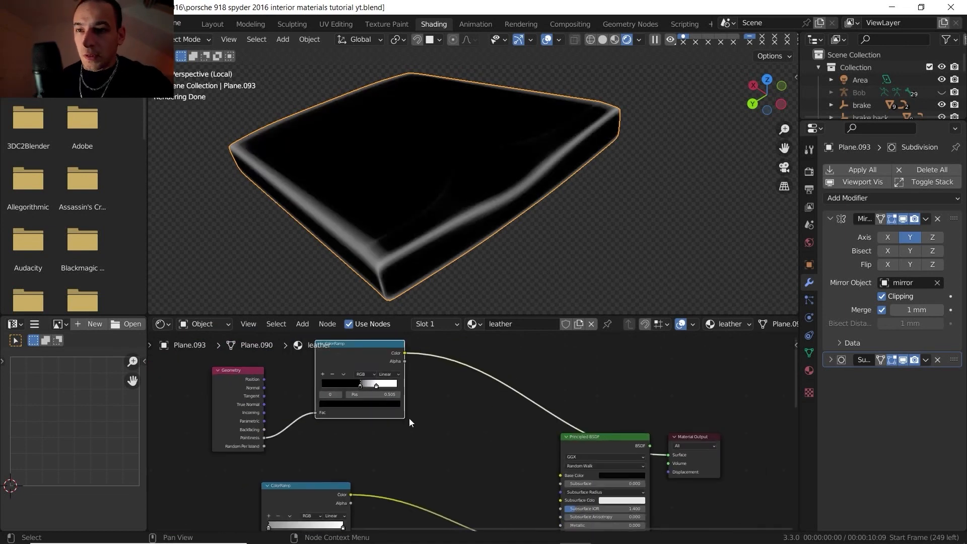
drag(241, 384, 267, 325)
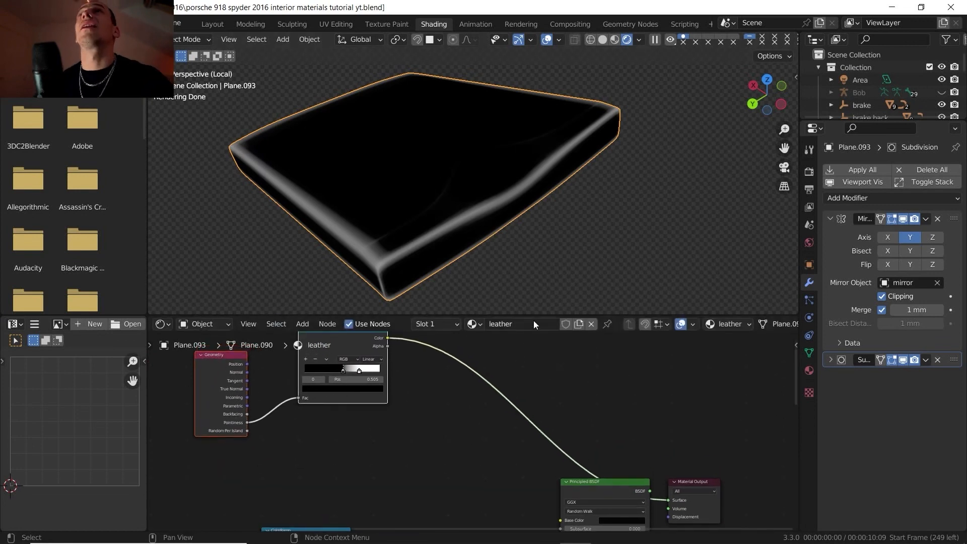
Add a Noise Texture node just below the Pointiness ColorRamp.
key(shift+a)
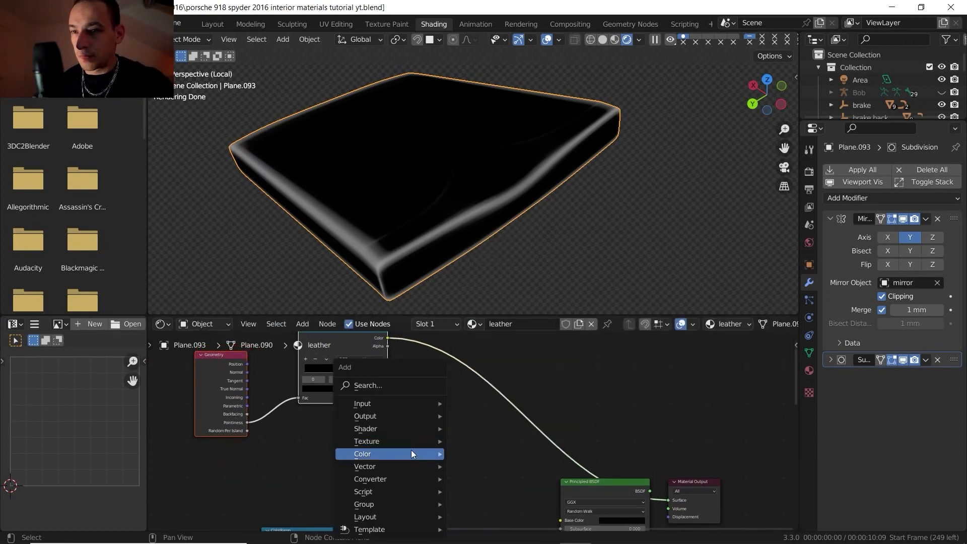
mouse_move(434, 441)
click(489, 377)
click(340, 413)
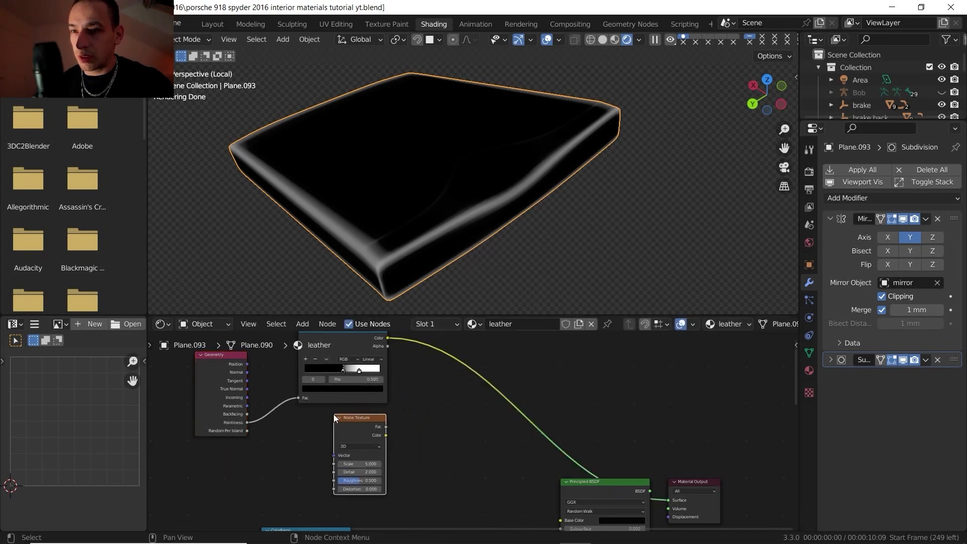
Insert a Mix color node on the Pointiness ColorRamp's output link and connect the Noise Texture's Fac to its Color2.
scroll(388, 420, up, 1)
key(shift+a)
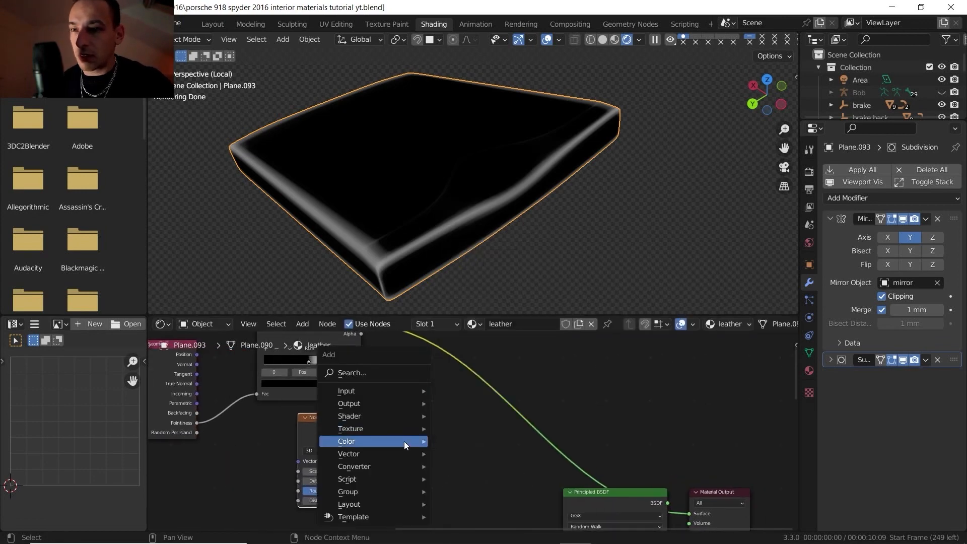
mouse_move(404, 441)
click(475, 505)
click(437, 367)
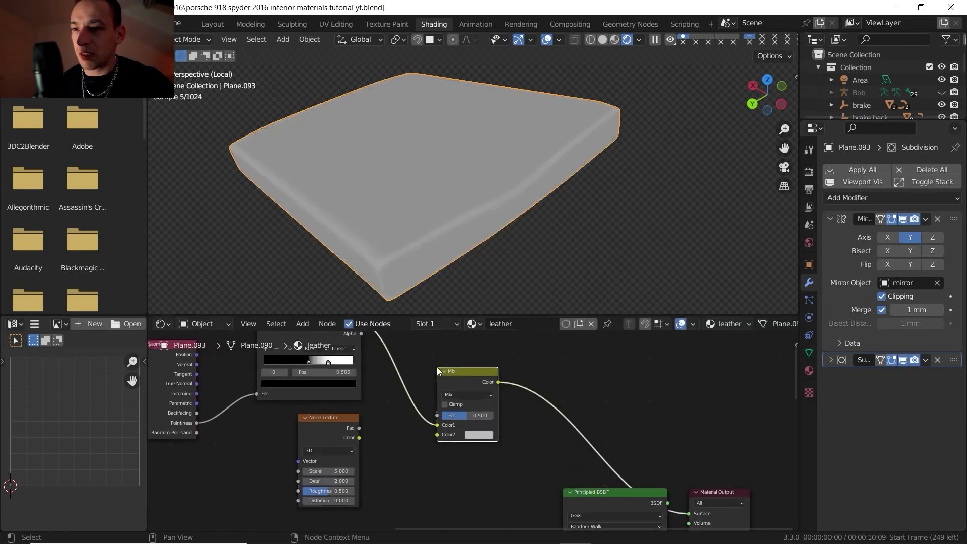
drag(359, 429, 438, 434)
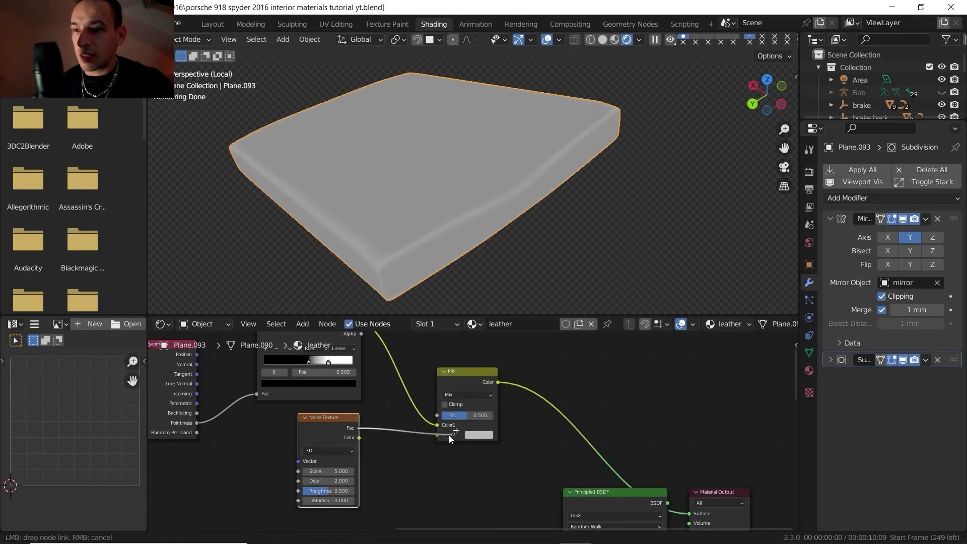
Set the Scale of the Noise Texture feeding the Mix node to 15.5.
middle_drag(444, 433, 474, 433)
scroll(468, 433, up, 2)
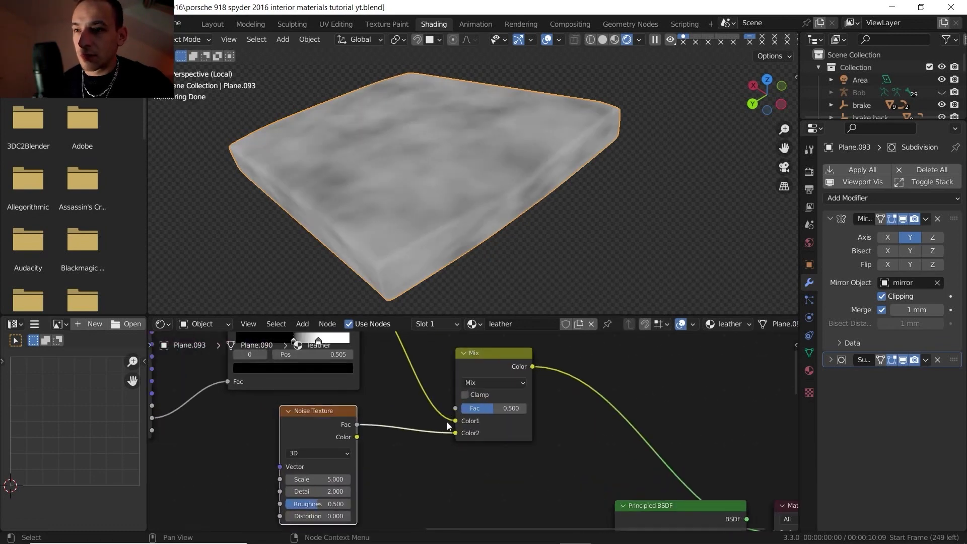
drag(319, 478, 381, 454)
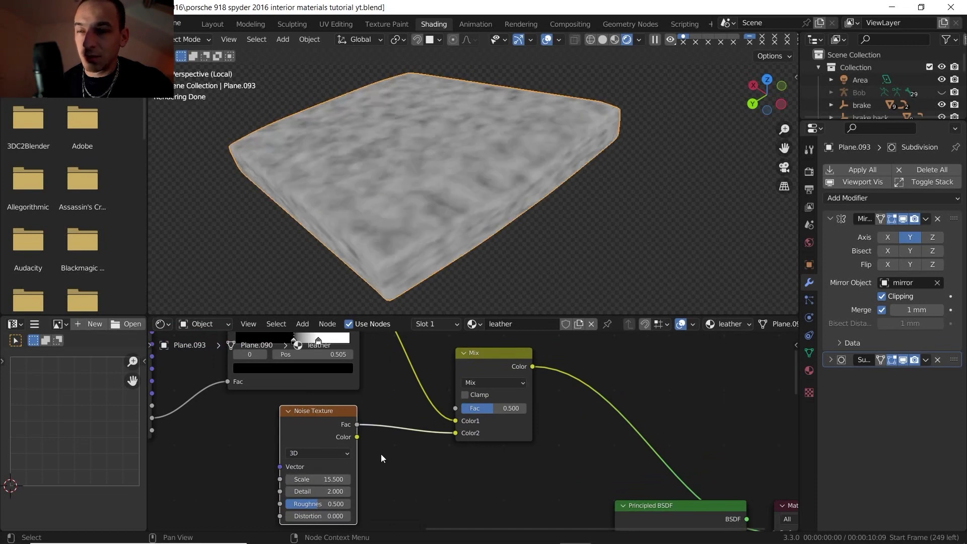
Change the blending mode of the Mix node combining the edge mask and noise to Multiply.
scroll(391, 452, down, 1)
click(481, 390)
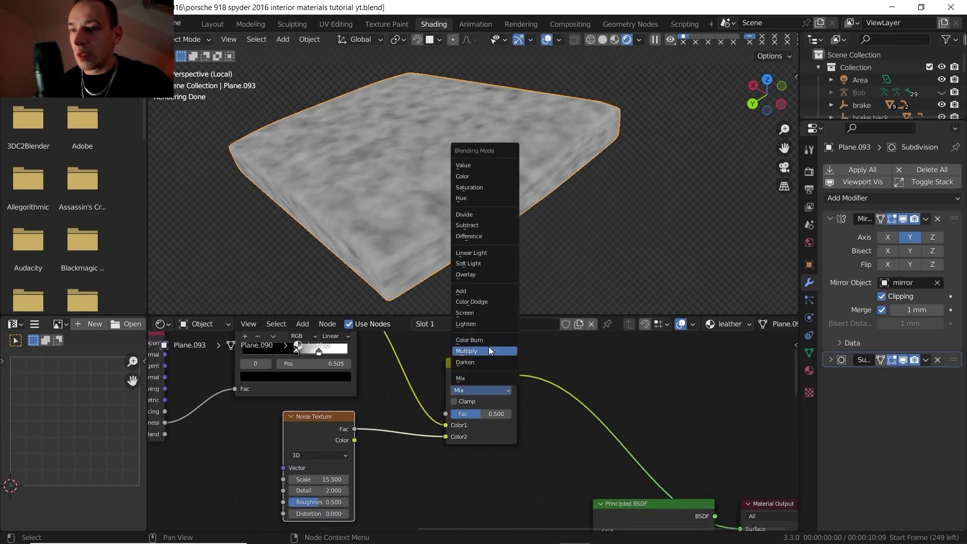
click(488, 347)
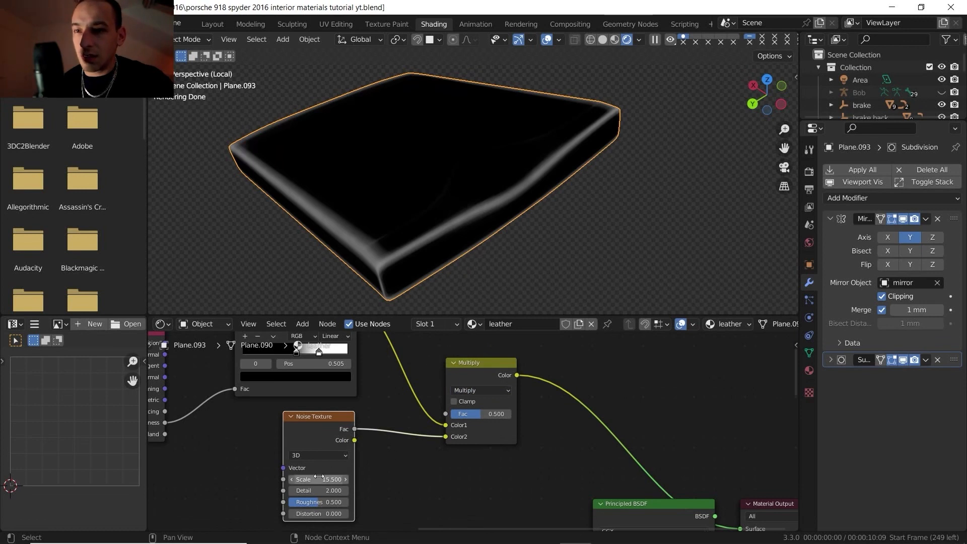
Set the Scale of the Noise Texture feeding the Multiply node to 17 and move the node farther from it.
drag(319, 478, 312, 477)
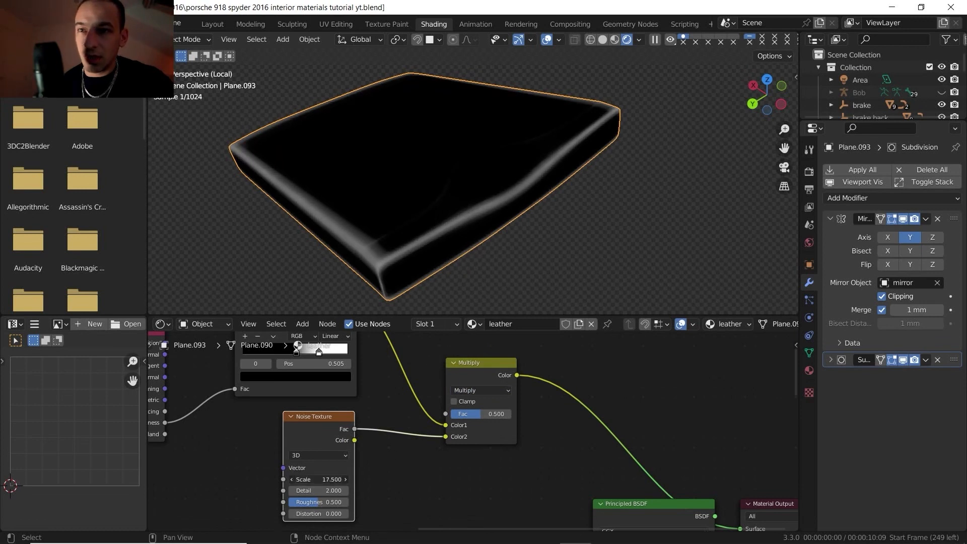
scroll(348, 443, down, 3)
middle_drag(381, 419, 445, 391)
drag(396, 401, 308, 422)
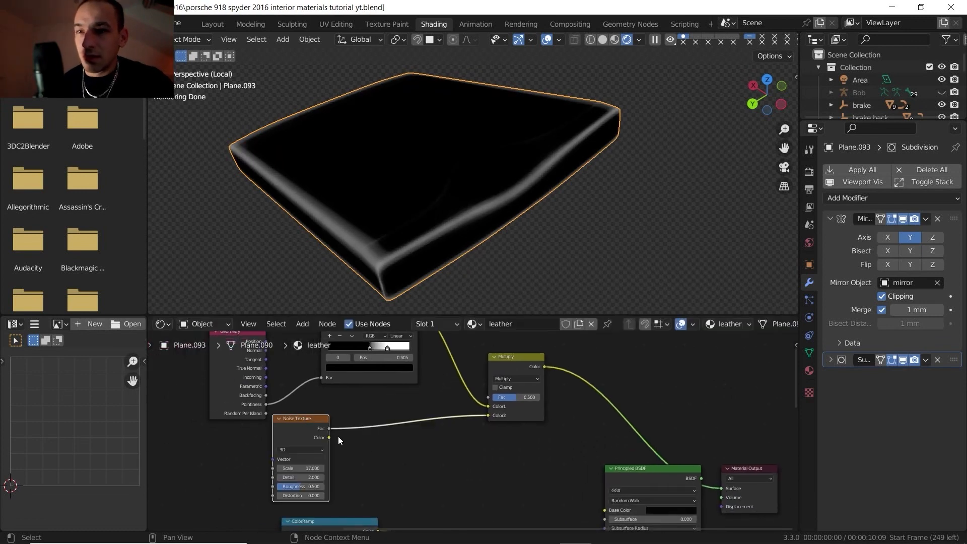
Duplicate the Pointiness ColorRamp and insert the copy between the Noise Texture's Fac and the Multiply node's Color2.
middle_drag(379, 386, 381, 410)
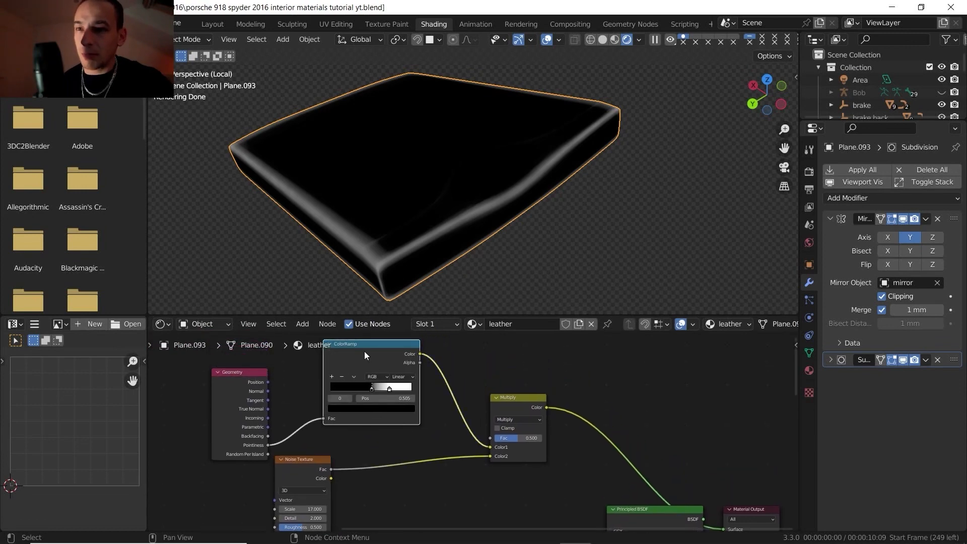
key(shift+d)
click(401, 477)
middle_drag(391, 458, 383, 409)
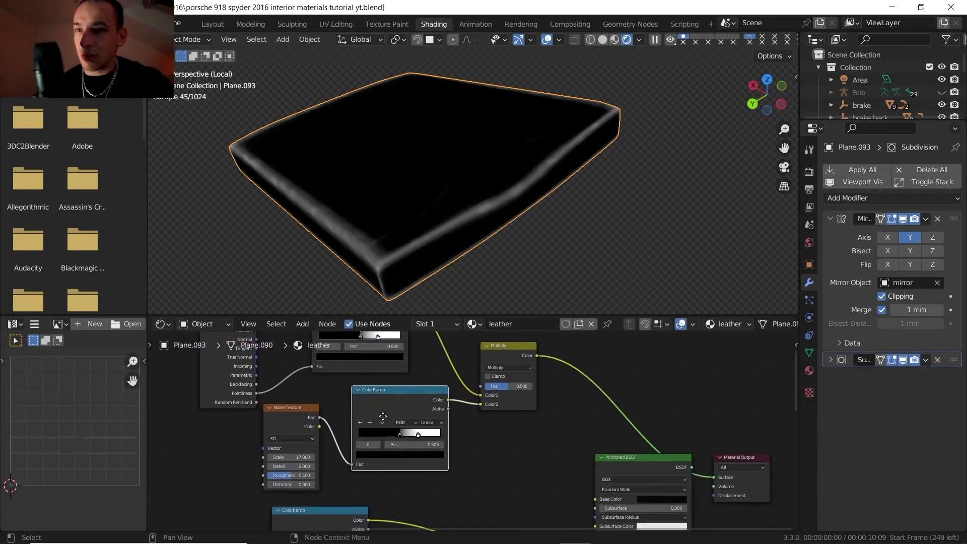
Tune the noise mask with Noise Texture Scale 15.5, Multiply factor 1 and the noise ColorRamp's black stop at 0.211.
scroll(383, 409, up, 2)
middle_drag(391, 310, 412, 246)
mouse_move(260, 461)
mouse_down()
mouse_move(289, 461)
mouse_move(253, 461)
mouse_up()
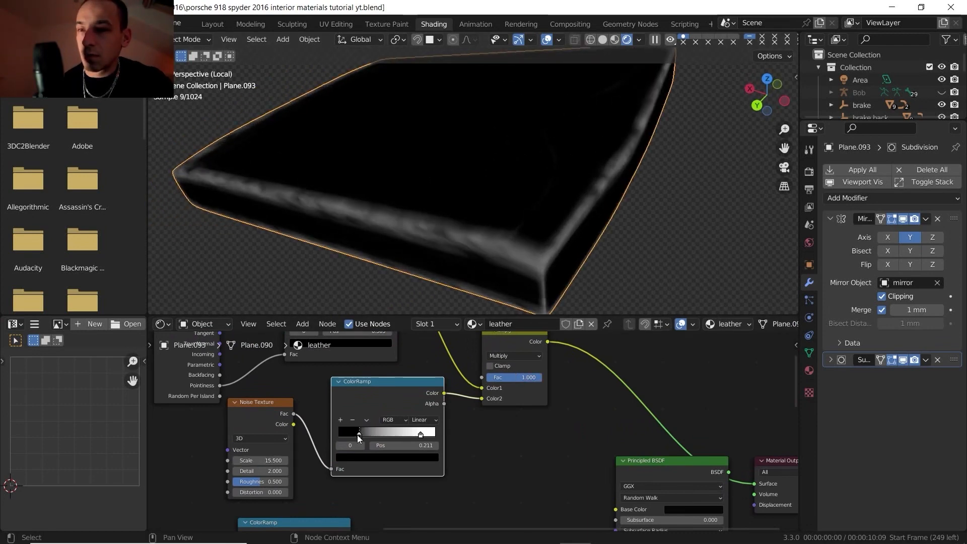
scroll(470, 401, down, 1)
scroll(498, 208, down, 5)
scroll(457, 368, down, 2)
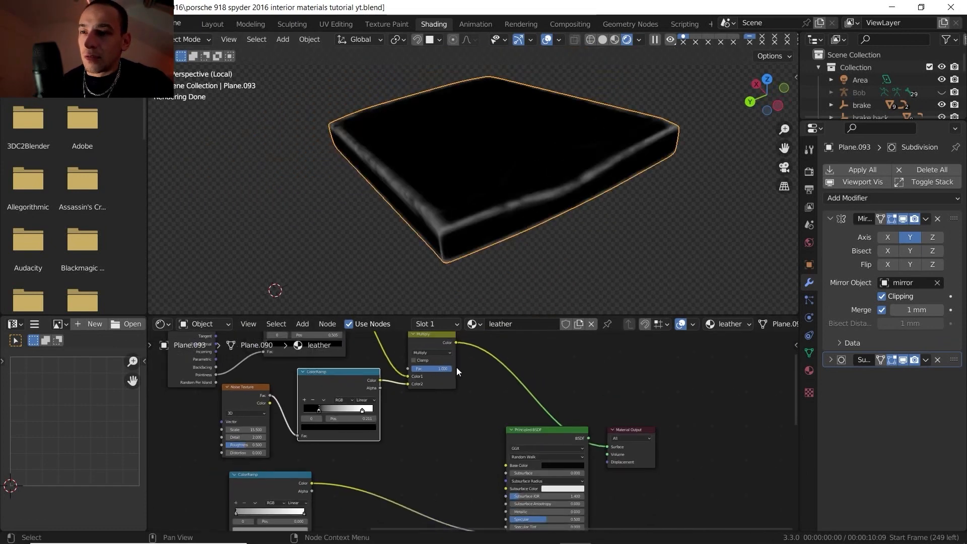
Connect the Multiply node's Color output to the Principled BSDF's Base Color and preview the complete shader on the cushion.
middle_drag(457, 367, 435, 402)
drag(434, 371, 485, 493)
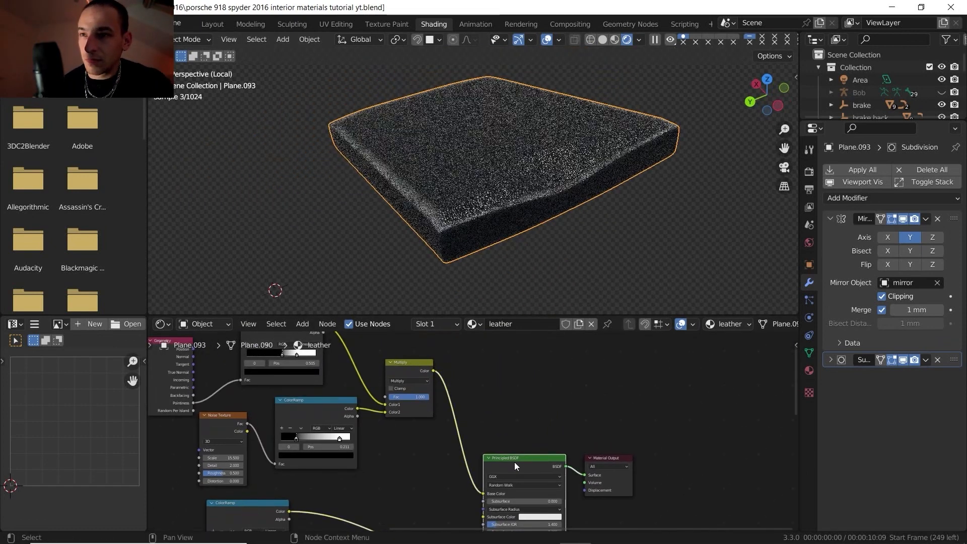
middle_drag(476, 174, 432, 196)
scroll(405, 218, up, 2)
scroll(287, 337, down, 1)
Preview the Pointiness ColorRamp alone, set its black stop to 0.513 and its white stop near the end, and restore the Principled BSDF output.
middle_drag(287, 337, 396, 383)
ctrl+shift+click(394, 379)
scroll(407, 410, up, 3)
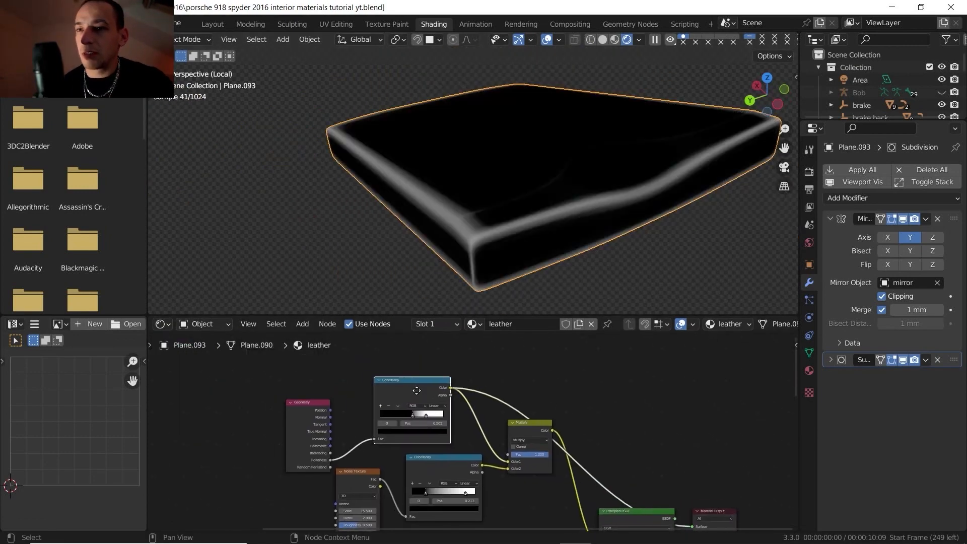
drag(406, 407, 376, 410)
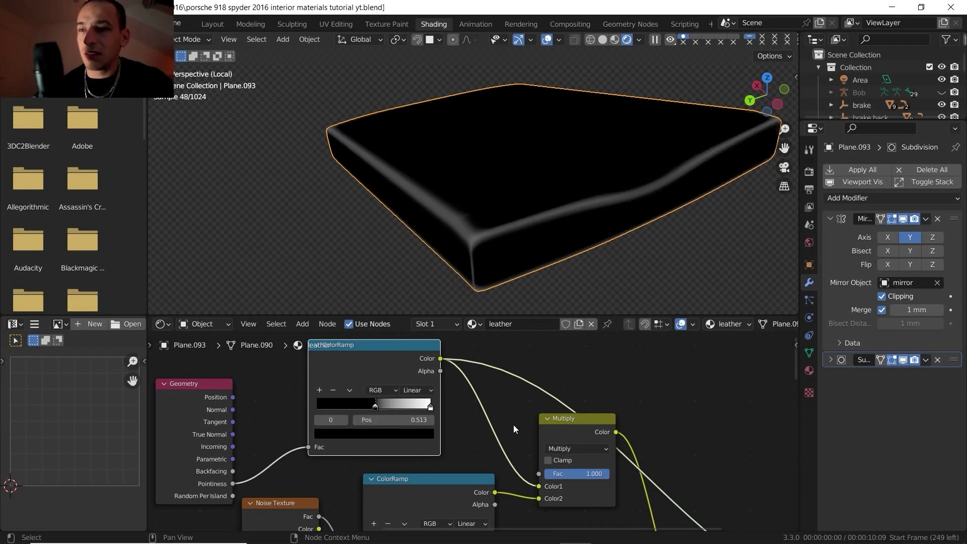
scroll(513, 425, down, 3)
middle_drag(501, 385, 487, 383)
scroll(479, 383, down, 2)
ctrl+shift+click(602, 502)
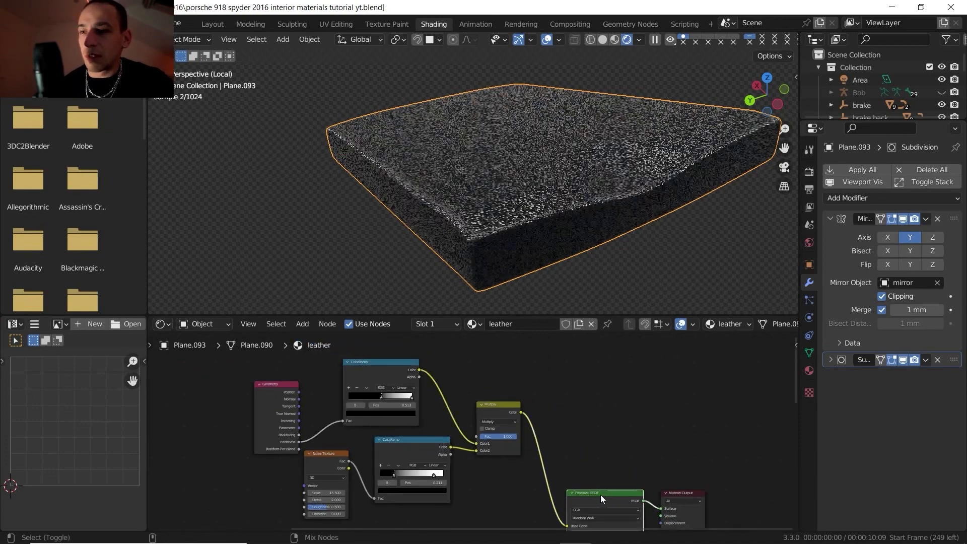
Set the Strength of the Bump node driving the leather's normal to 0.3.
middle_drag(433, 191, 447, 158)
scroll(302, 196, up, 4)
scroll(457, 139, up, 2)
scroll(575, 413, down, 3)
middle_drag(575, 412, 546, 433)
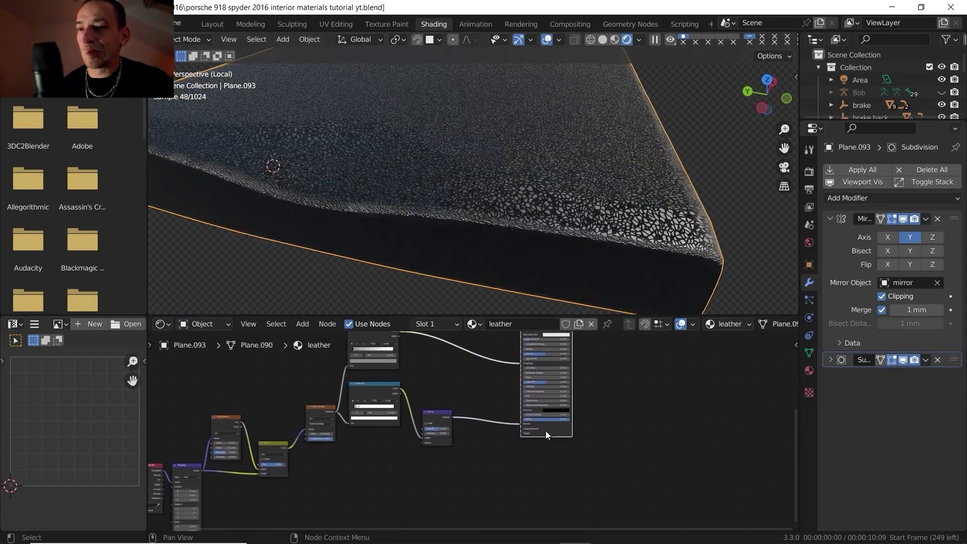
scroll(444, 422, up, 6)
scroll(474, 431, up, 1)
double_click(454, 454)
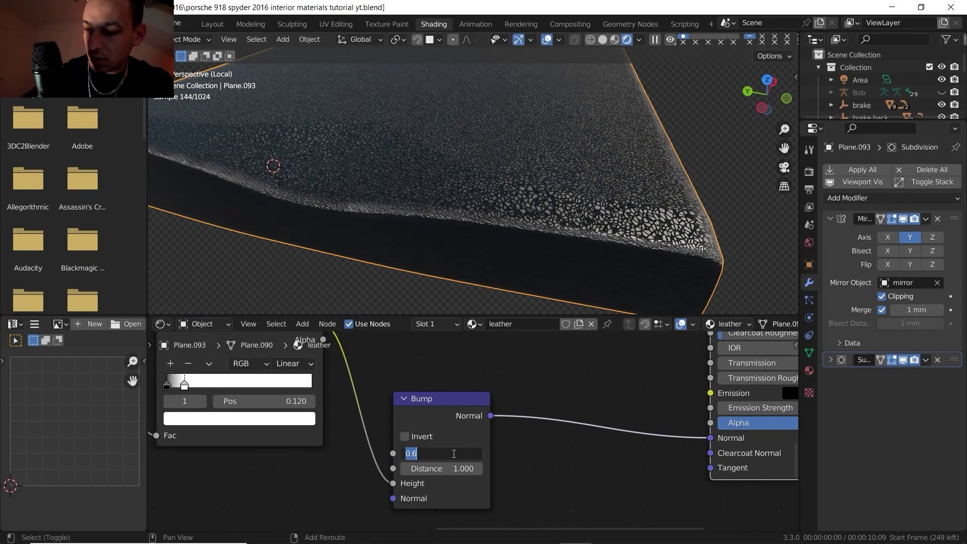
text(.3)
key(Return)
Turn off viewport denoising in the Cycles sampling settings to judge the leather grain on the cushion.
scroll(499, 192, down, 5)
middle_drag(499, 191, 525, 274)
middle_drag(583, 373, 543, 424)
scroll(543, 424, down, 5)
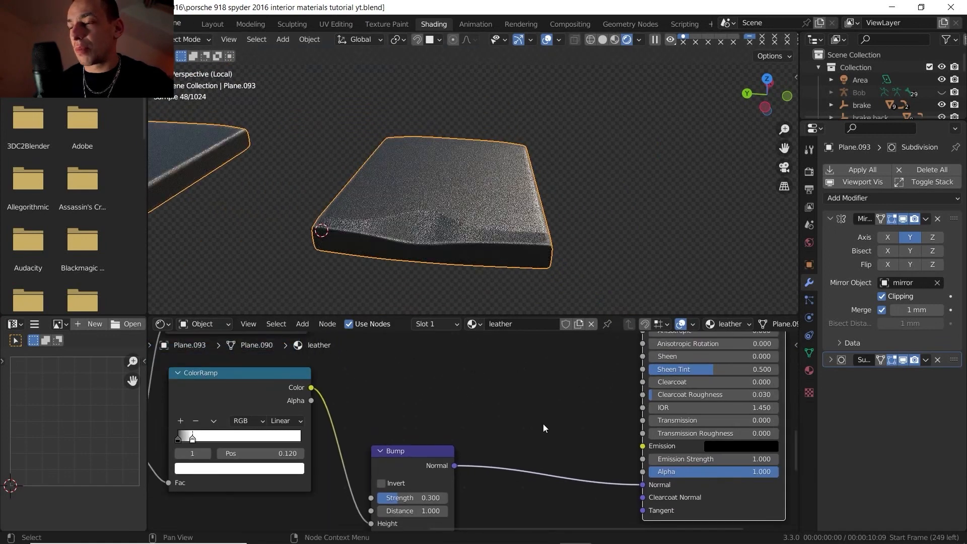
click(811, 189)
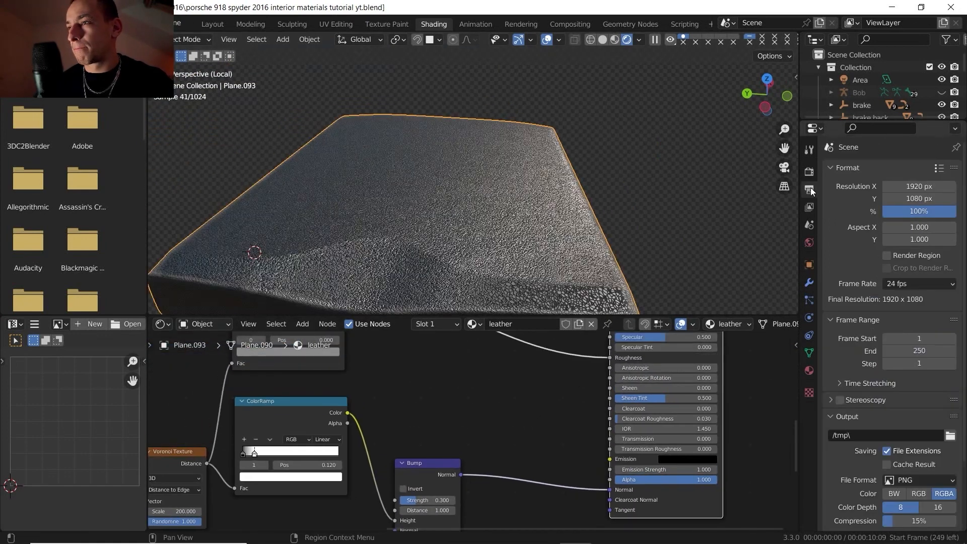
click(809, 171)
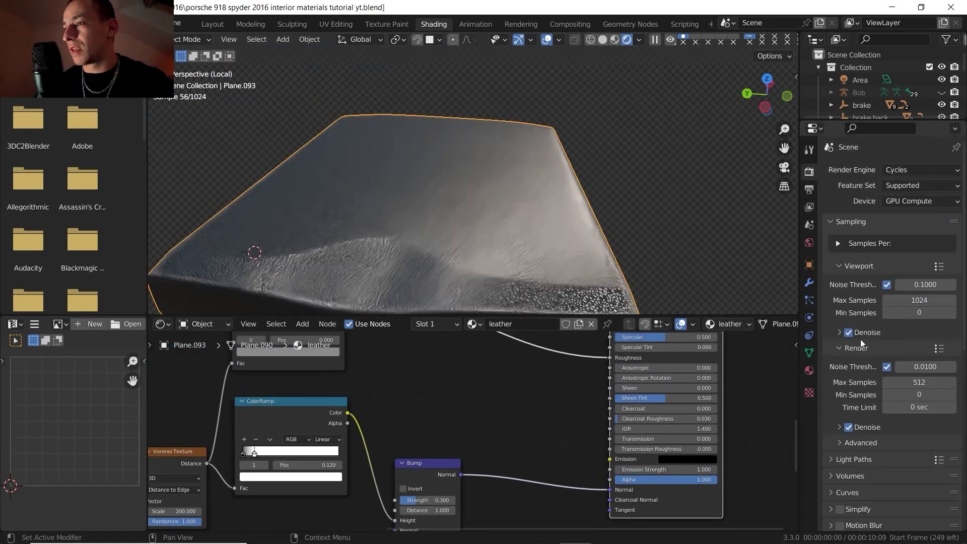
click(848, 333)
scroll(432, 197, down, 4)
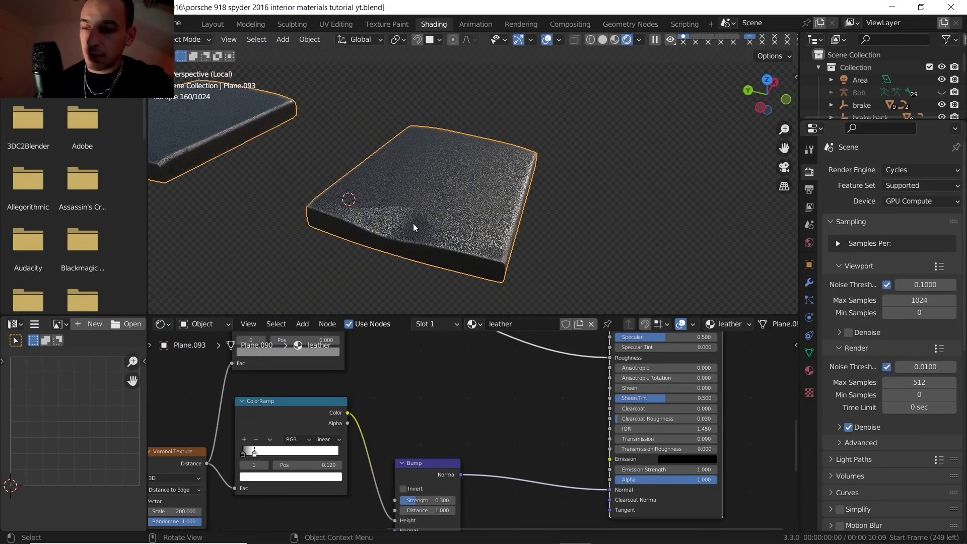
Leave the cushion's local view and show the full car interior in material preview shading.
key(KP_Divide)
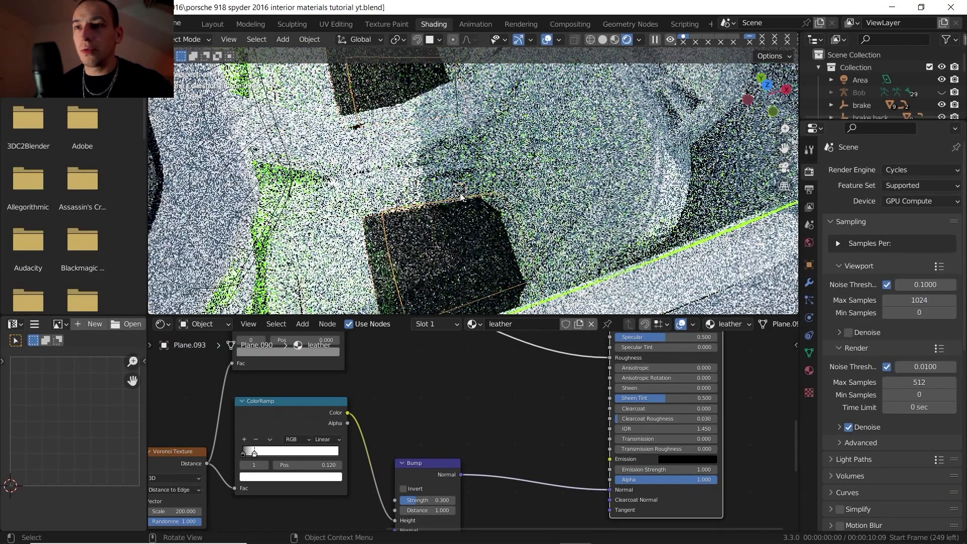
middle_drag(517, 172, 418, 188)
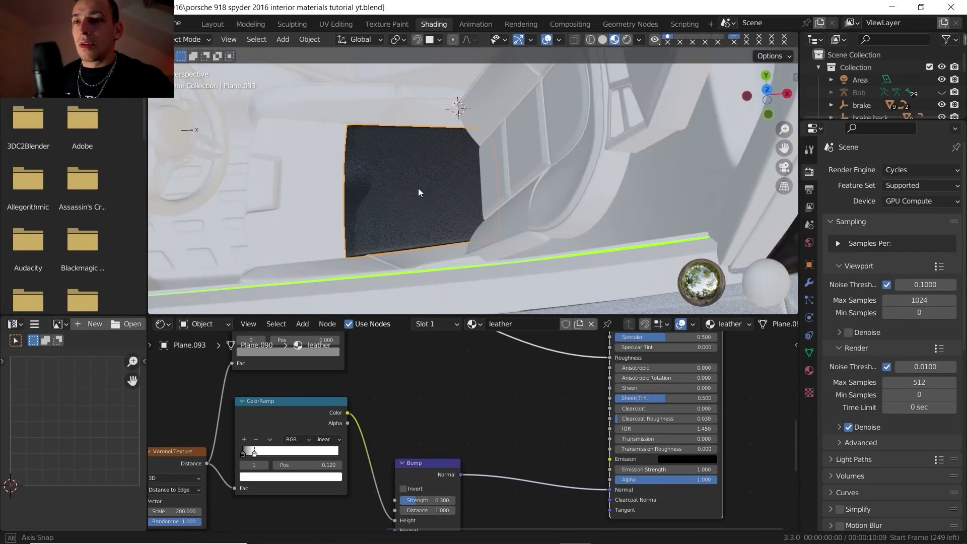
mouse_move(339, 187)
middle_down()
mouse_move(345, 196)
mouse_move(387, 192)
mouse_move(387, 229)
mouse_move(419, 232)
mouse_move(411, 219)
mouse_move(374, 228)
mouse_move(352, 195)
middle_up()
Select the remaining seat base, bolster and backrest parts and link the seat cushion's leather material to them.
click(343, 175)
shift+click(333, 217)
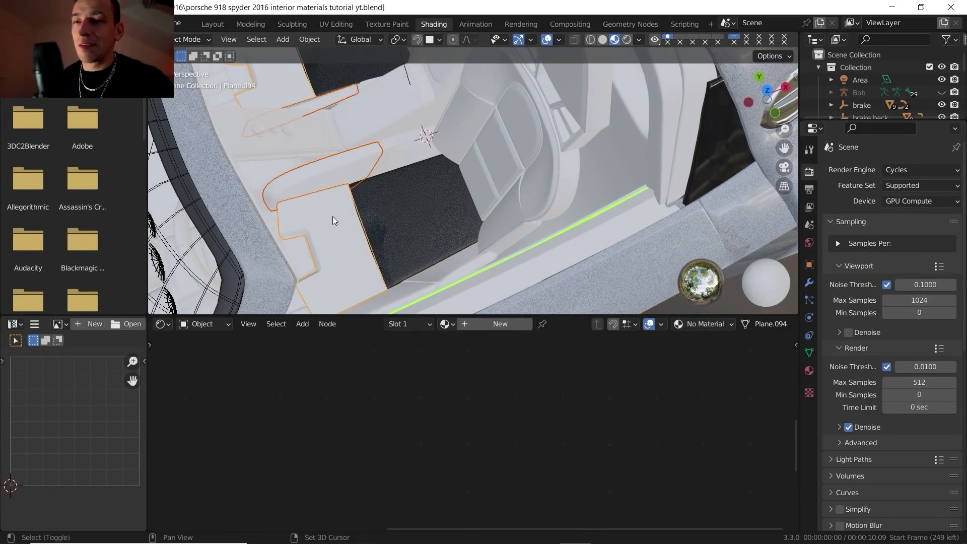
shift+click(403, 295)
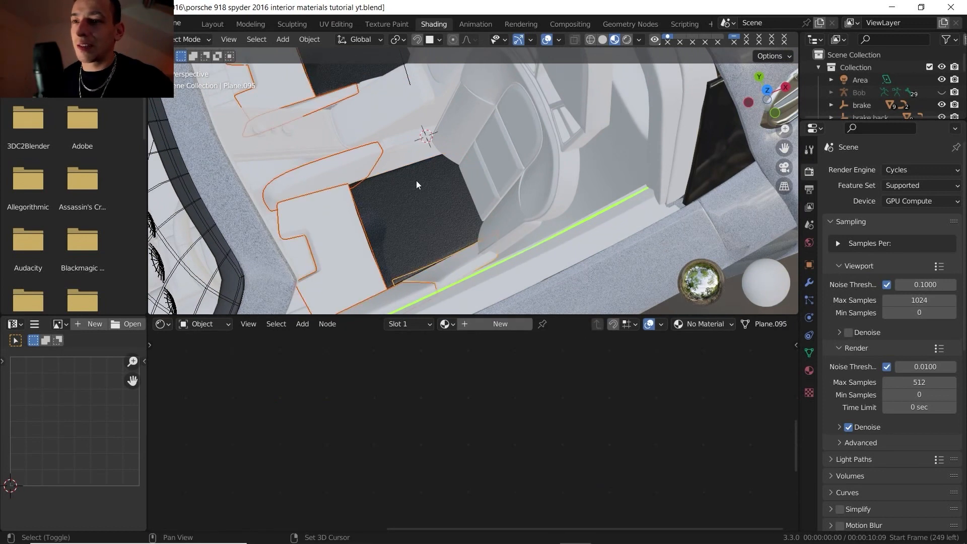
shift+click(472, 147)
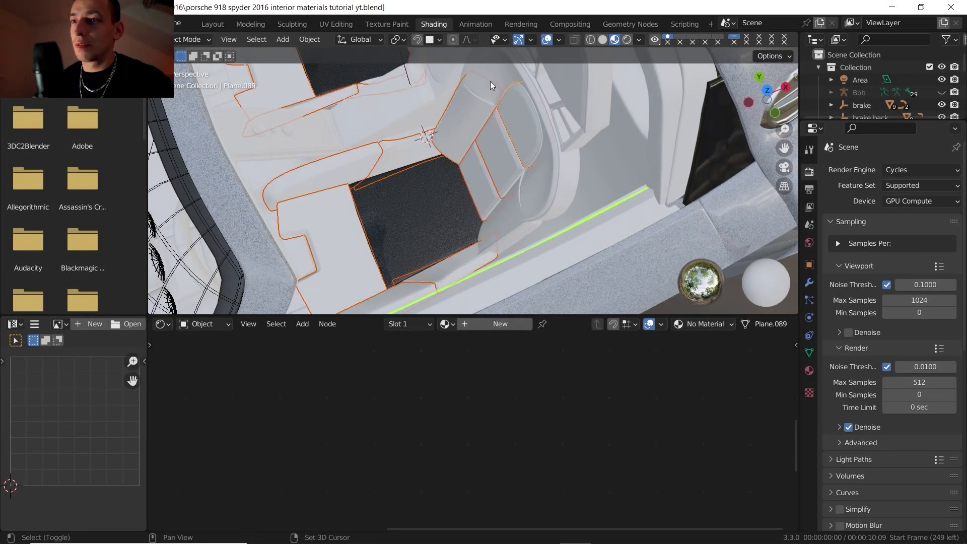
shift+click(504, 211)
shift+click(555, 108)
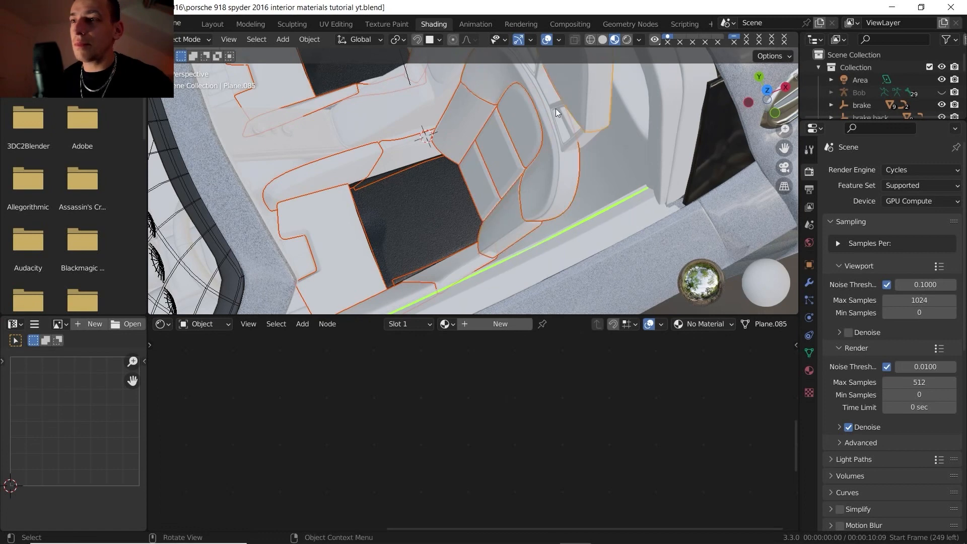
shift+click(431, 216)
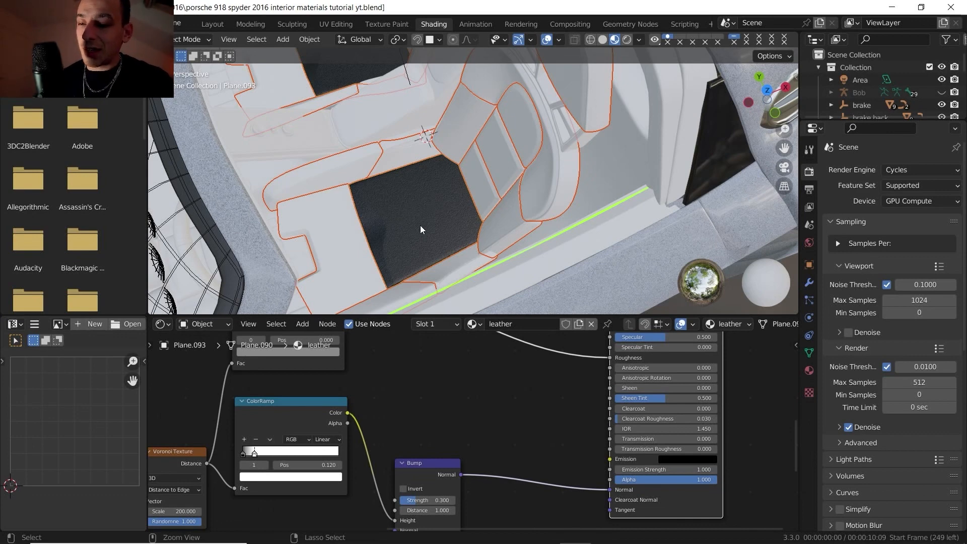
key(ctrl+l)
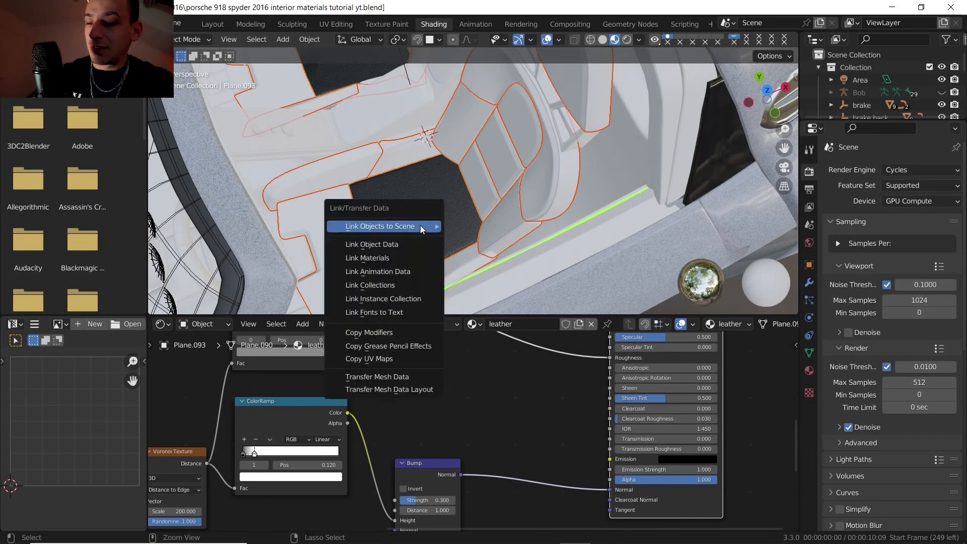
click(391, 258)
Isolate the selected seat parts and examine their leather up close and from afar in rendered shading.
middle_drag(434, 198, 474, 147)
scroll(431, 191, up, 2)
key(KP_Divide)
click(625, 41)
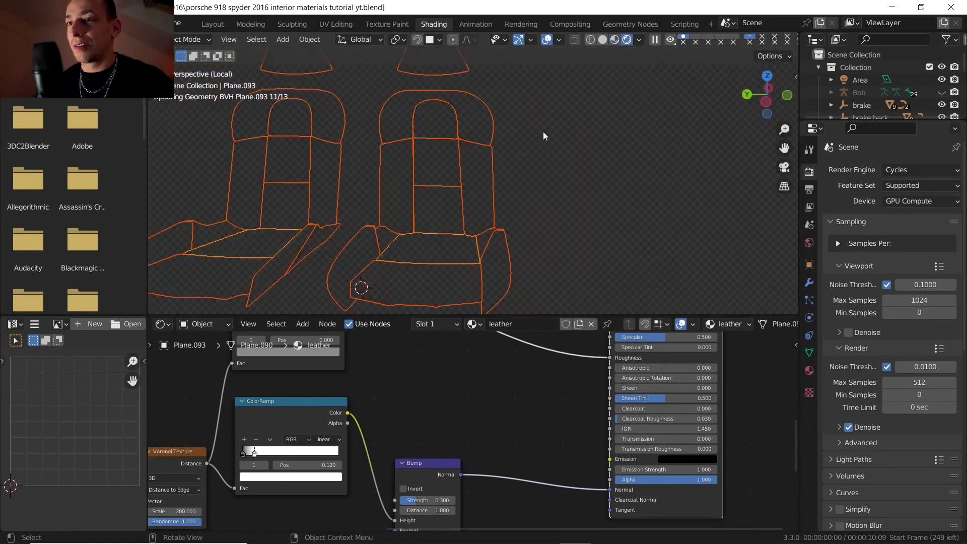
mouse_move(543, 131)
middle_down()
mouse_move(488, 177)
mouse_move(481, 147)
mouse_move(464, 176)
mouse_move(467, 213)
mouse_move(440, 188)
mouse_move(491, 156)
mouse_move(555, 165)
middle_up()
scroll(491, 156, up, 1)
scroll(491, 156, up, 4)
scroll(492, 156, down, 4)
scroll(503, 156, down, 5)
Leave the seats' local view and return to material preview, facing the steering wheel and both seats.
key(KP_Divide)
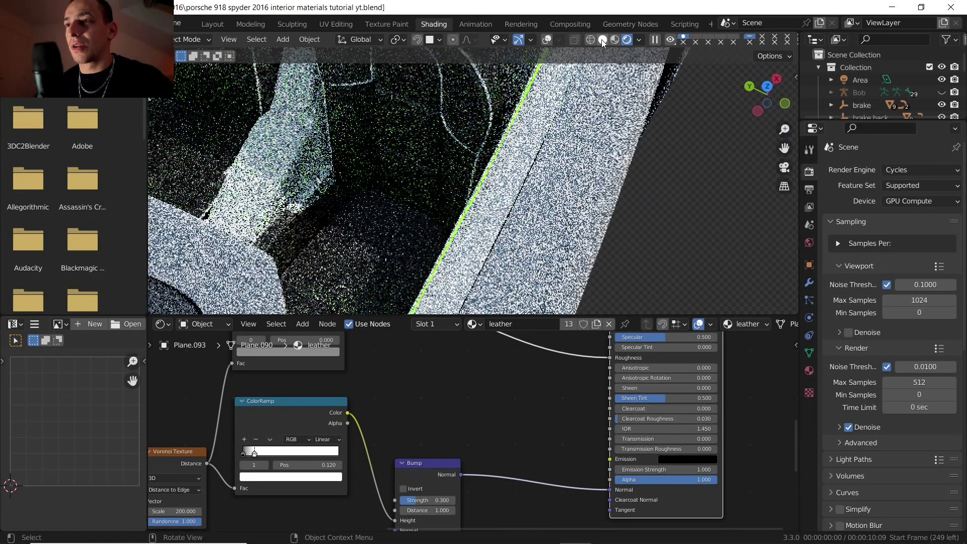
click(603, 40)
click(613, 40)
middle_drag(343, 140, 373, 213)
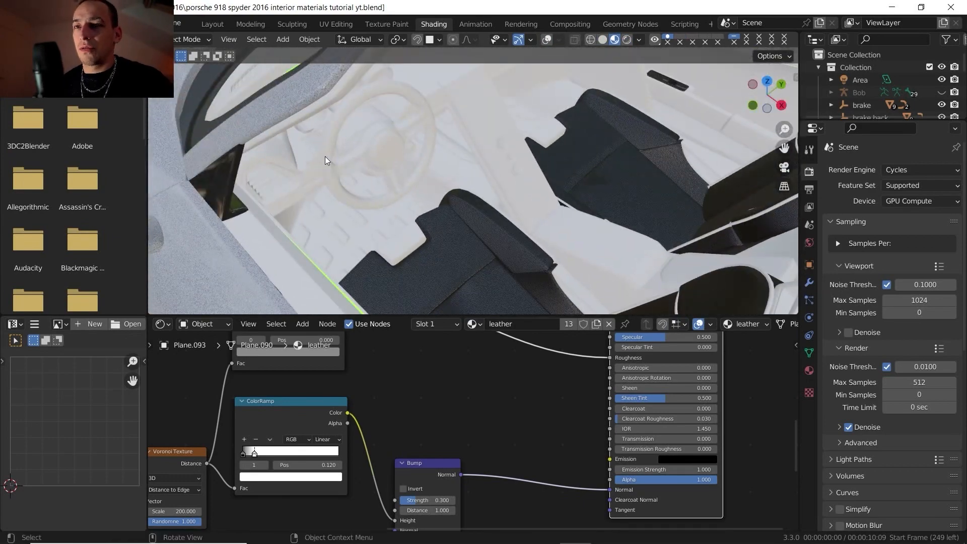
Turn the viewport overlays back on and assign the existing leather material to the steering wheel rim.
click(343, 196)
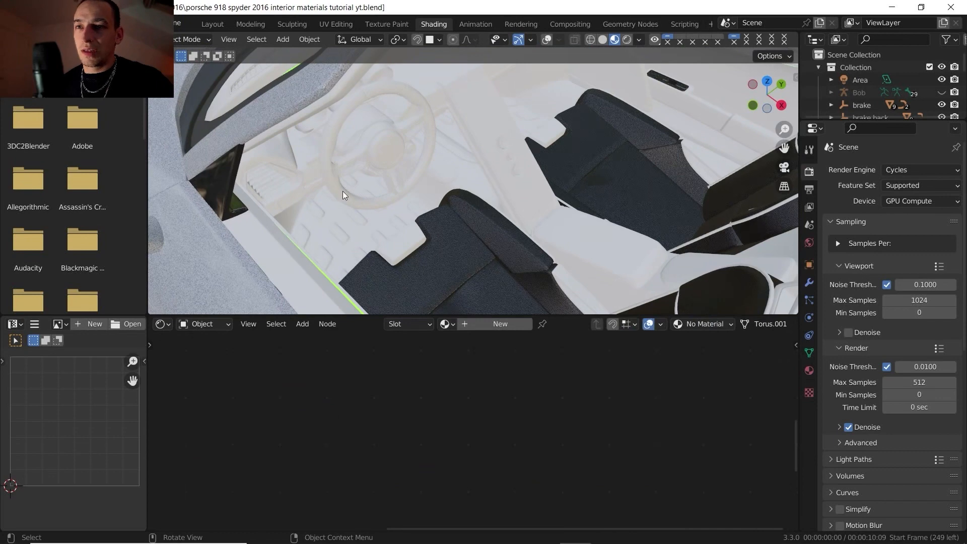
click(552, 41)
click(444, 324)
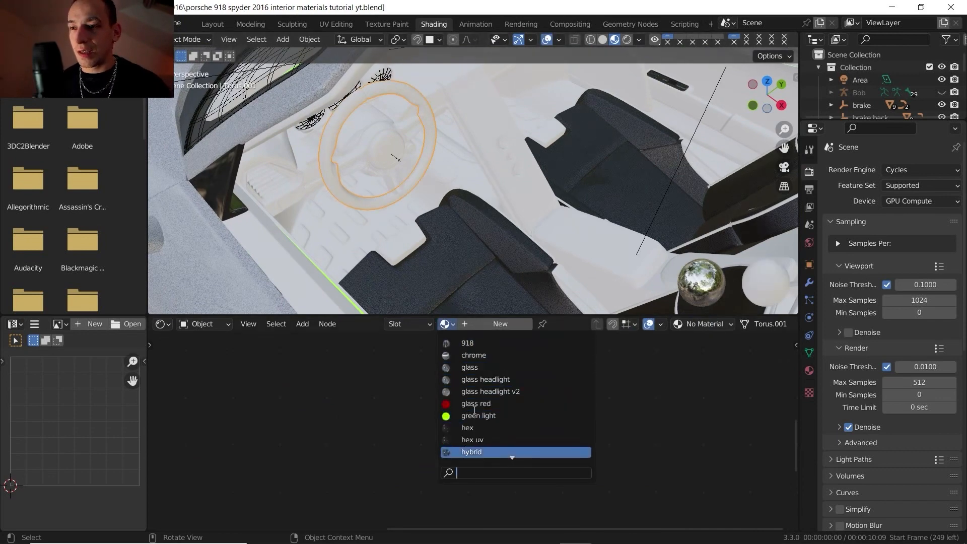
click(487, 369)
In solid shading, select the stitching curve along the seat's side bolster and give it a new material named green thread.
middle_drag(392, 185, 373, 162)
scroll(404, 171, up, 2)
scroll(449, 201, up, 3)
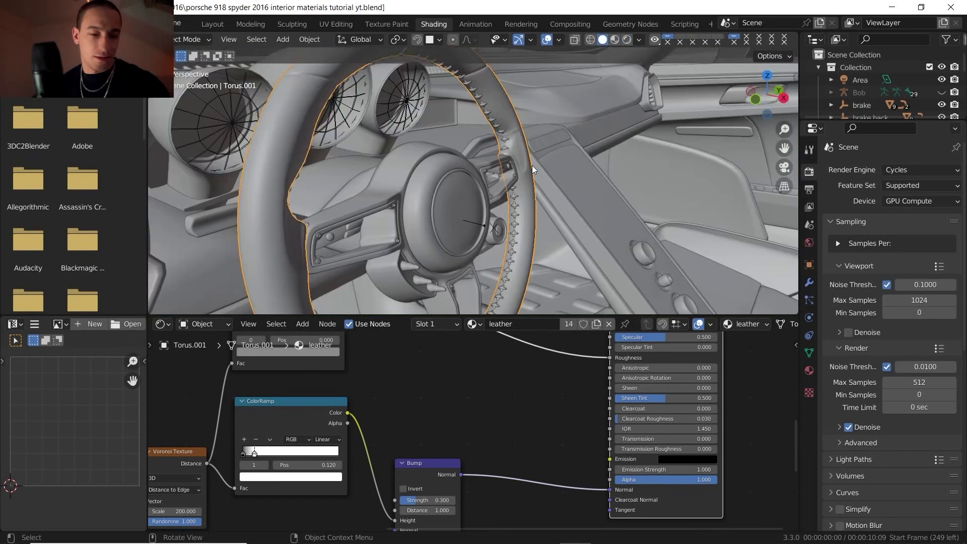
scroll(505, 178, down, 3)
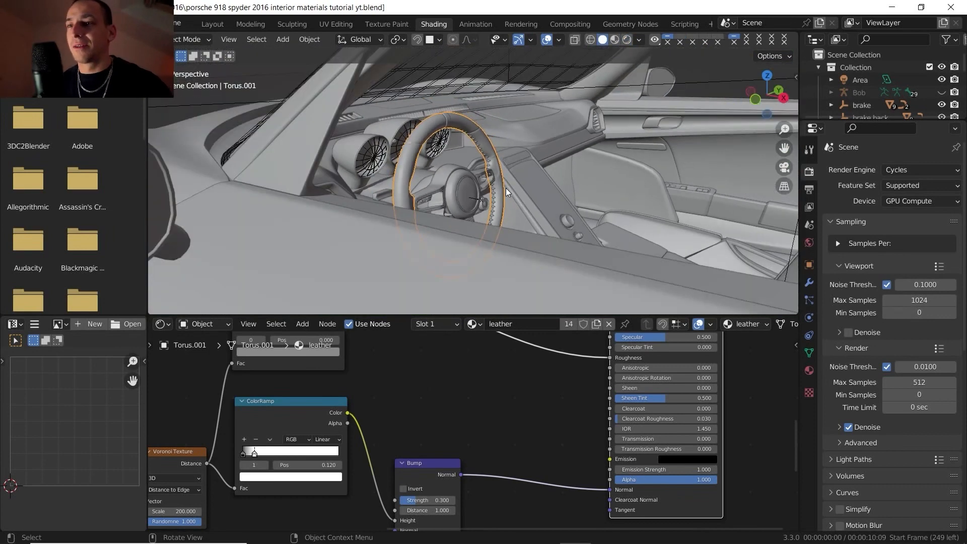
middle_drag(506, 188, 418, 216)
click(417, 219)
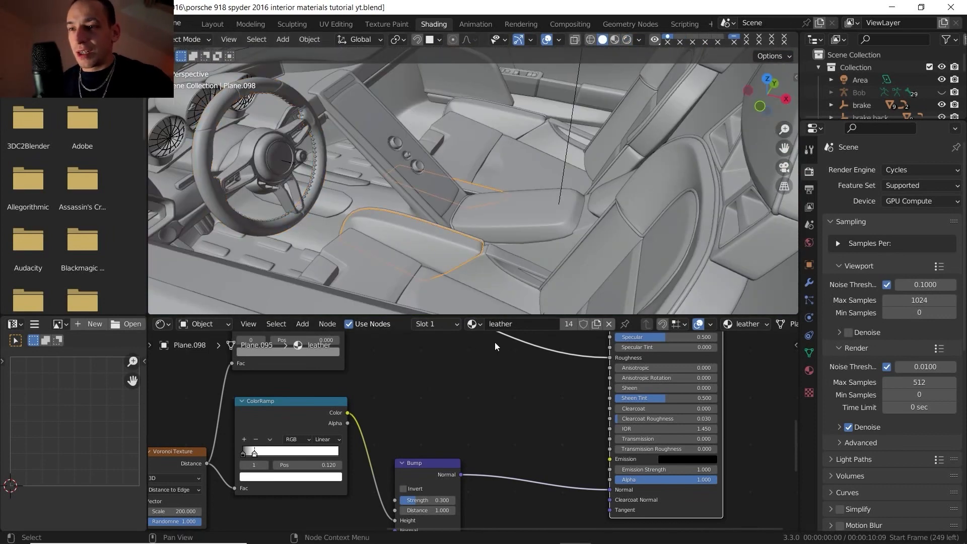
click(458, 231)
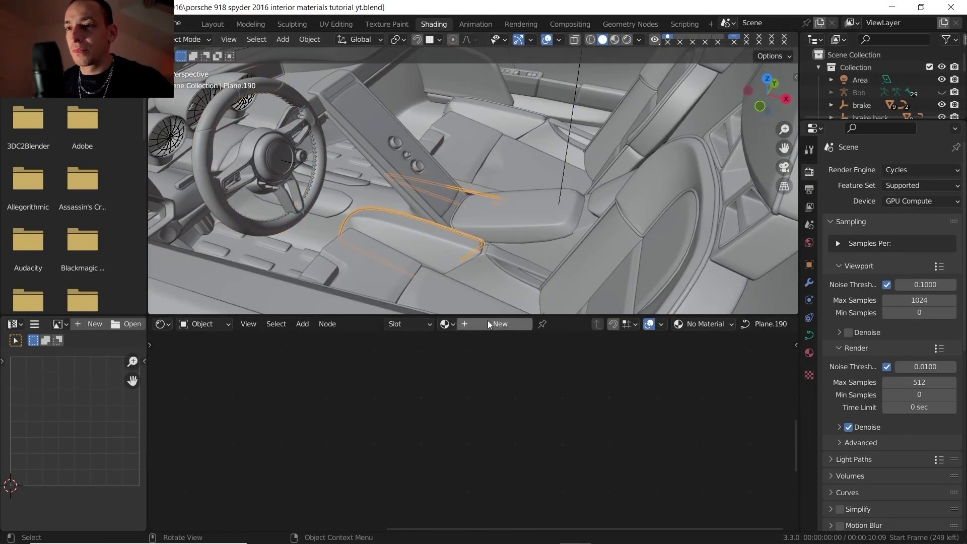
click(506, 328)
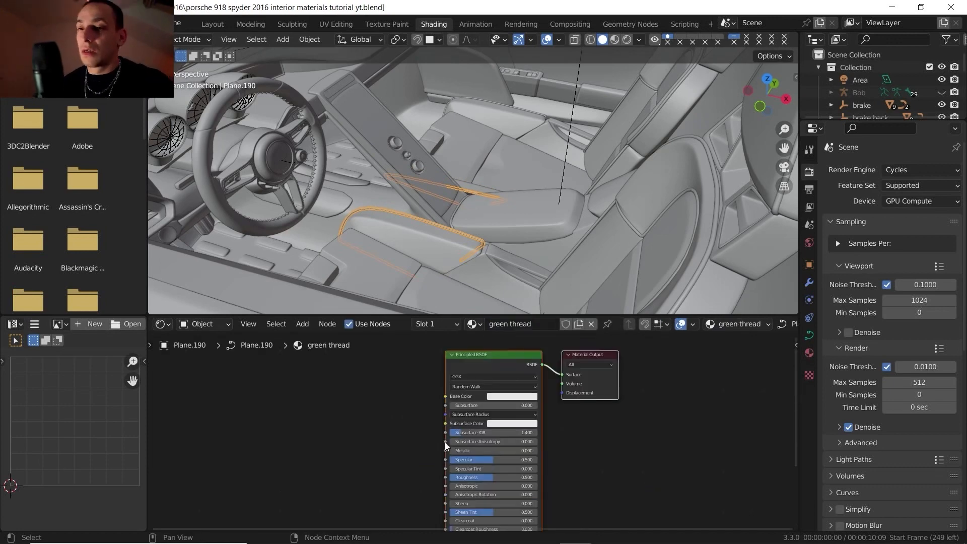
scroll(444, 440, up, 2)
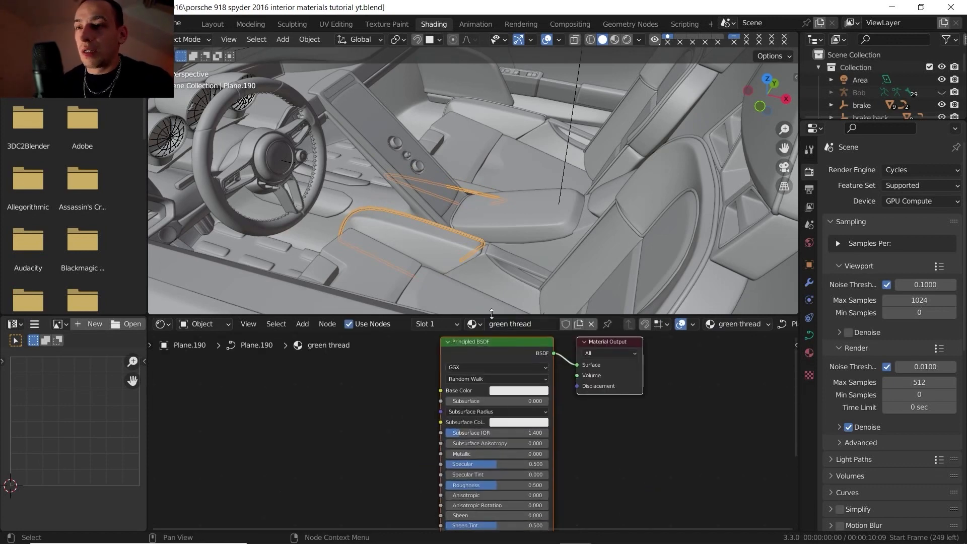
In material preview, set the green thread's base color to a darkened, fully saturated green with hue 0.310.
click(615, 40)
scroll(461, 234, up, 5)
click(508, 391)
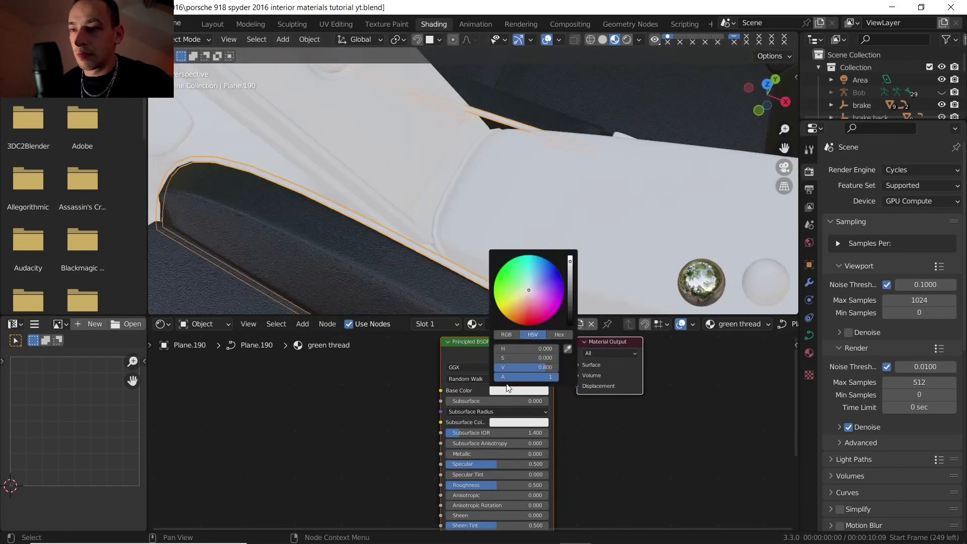
drag(508, 287, 494, 287)
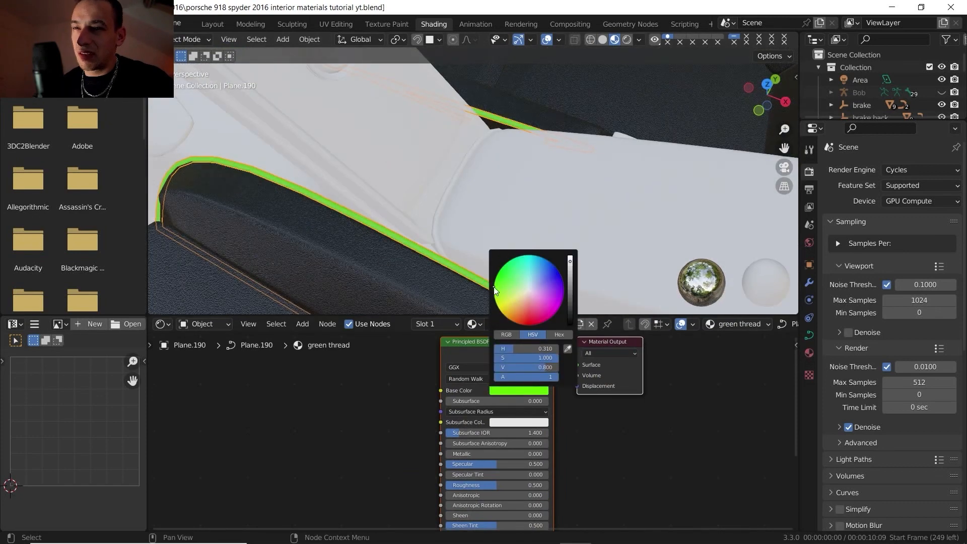
mouse_move(570, 286)
mouse_down()
mouse_move(572, 298)
mouse_move(570, 279)
mouse_up()
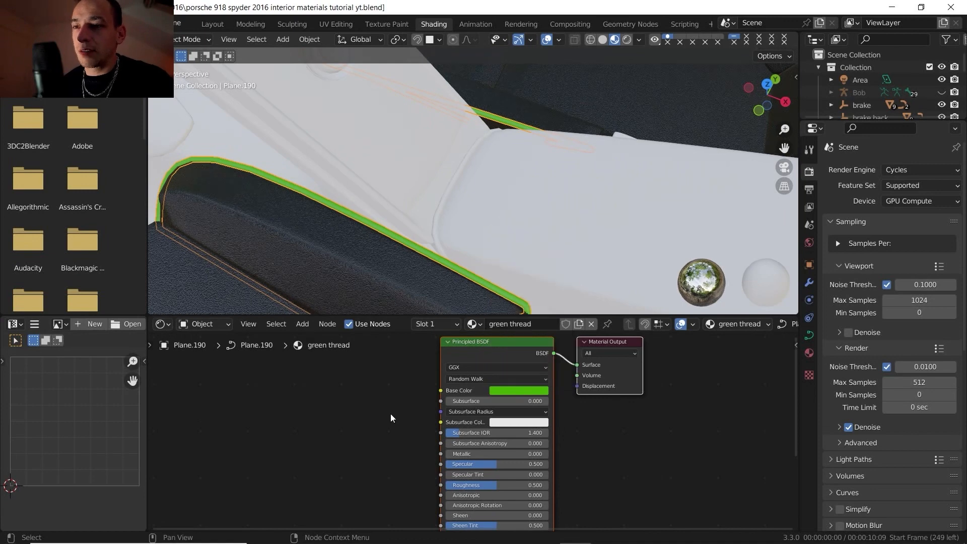
Select the remaining white stitching curves on the driver's seat and link them to the bolster stitching's green thread material.
scroll(383, 421, down, 2)
scroll(395, 399, down, 1)
middle_drag(353, 292, 503, 235)
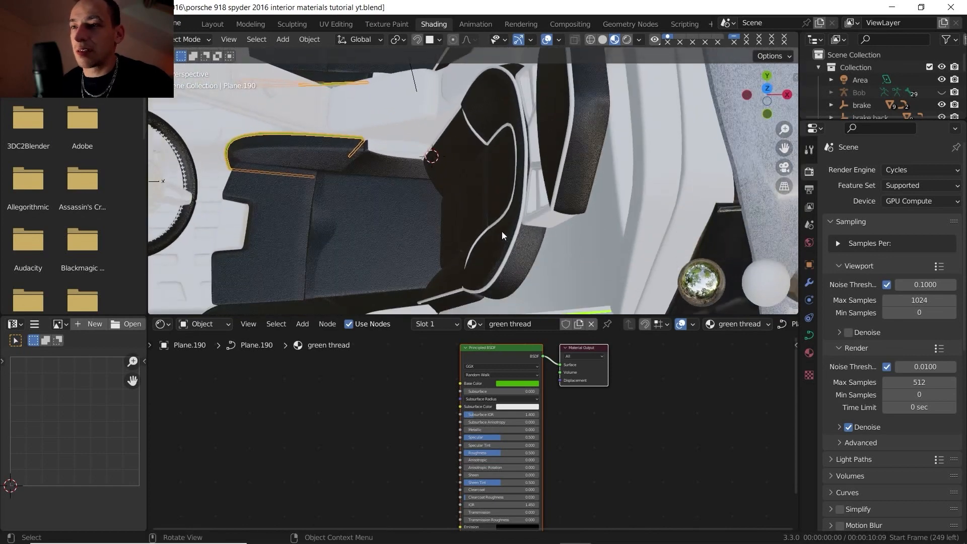
click(513, 247)
shift+click(562, 174)
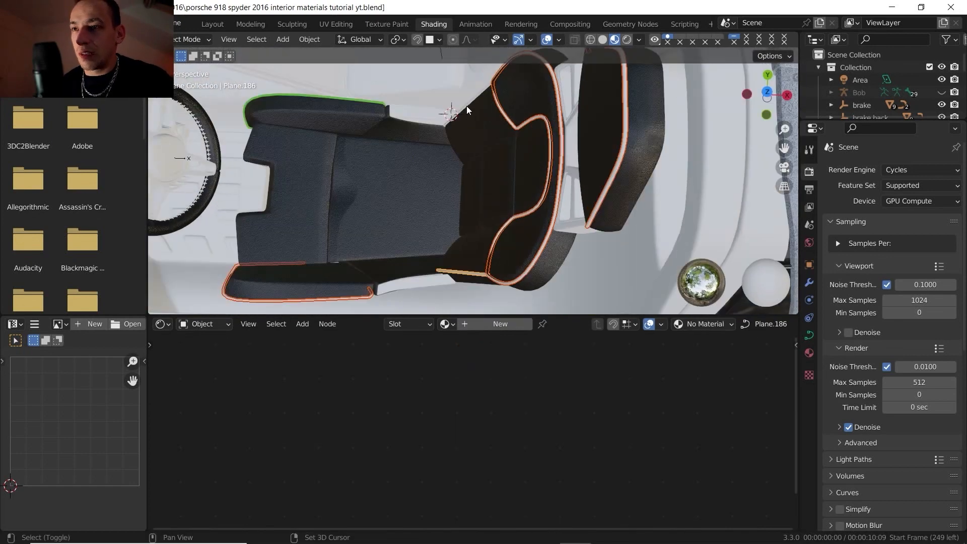
shift+click(467, 105)
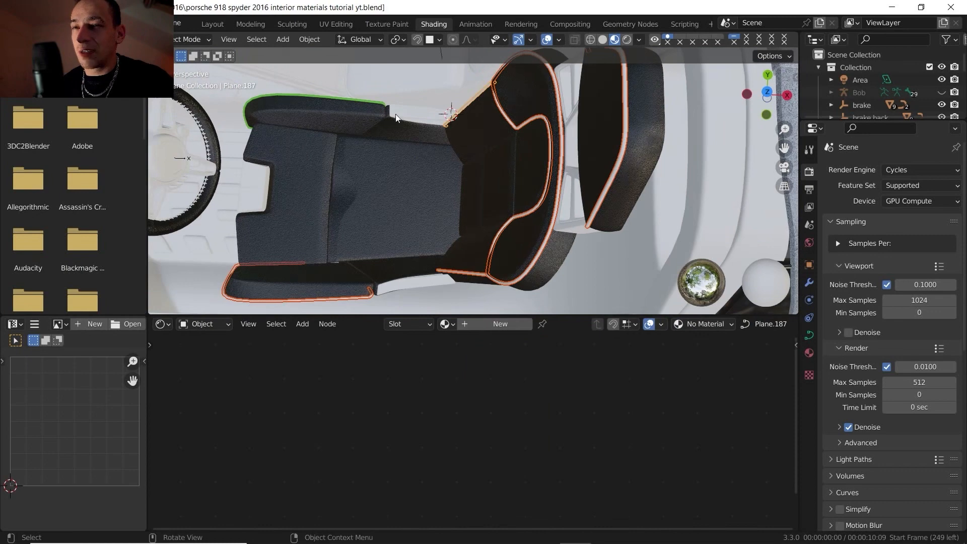
shift+click(317, 95)
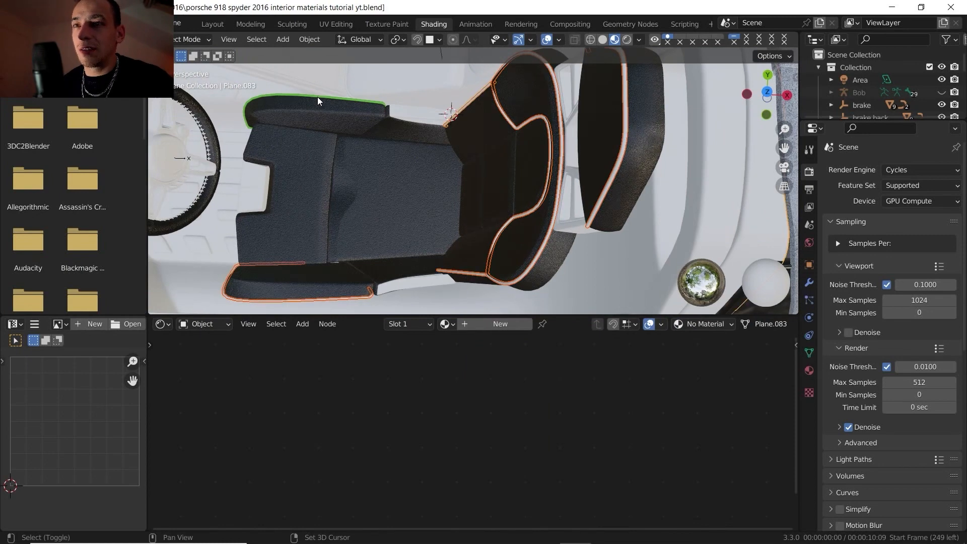
shift+click(317, 97)
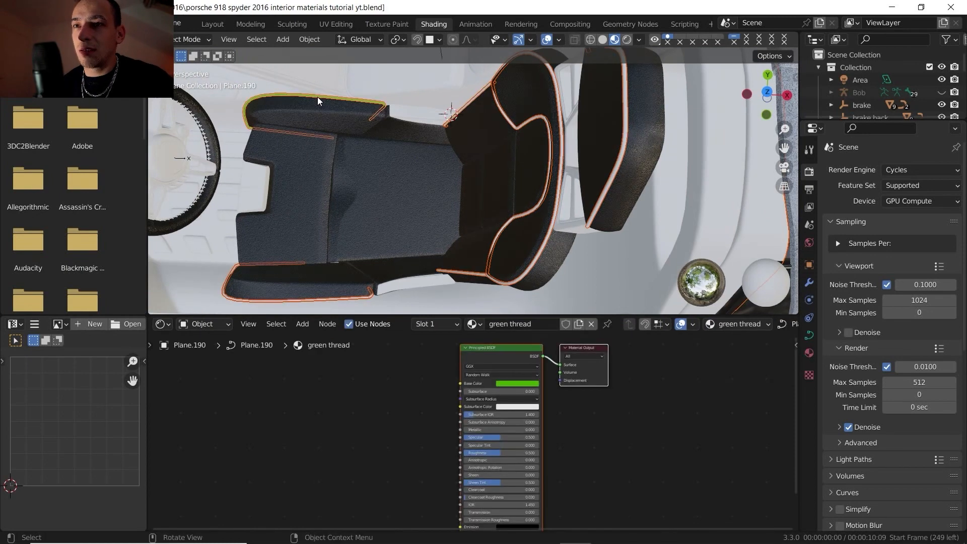
key(ctrl+l)
click(317, 97)
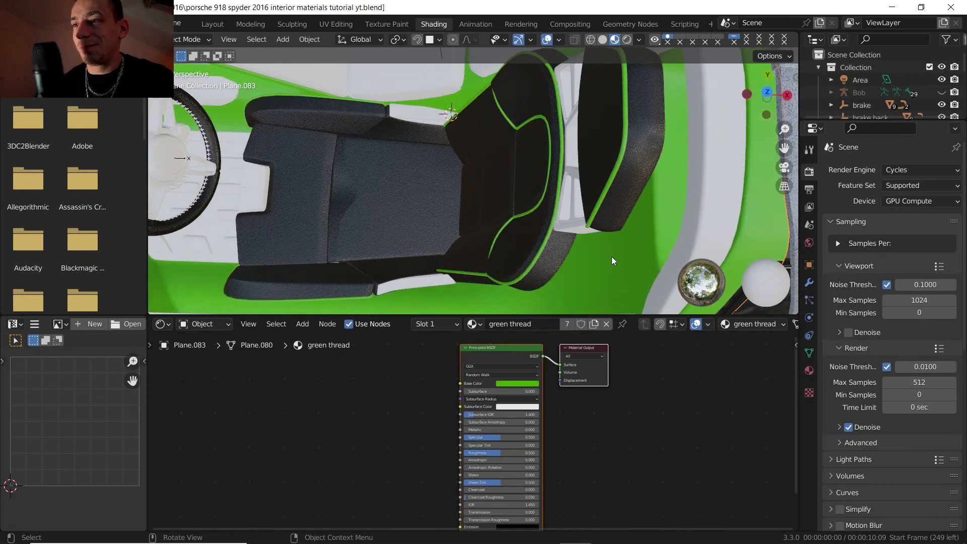
Replace the green thread material on the large cabin panel surrounding the seats with the existing plastic material.
click(475, 325)
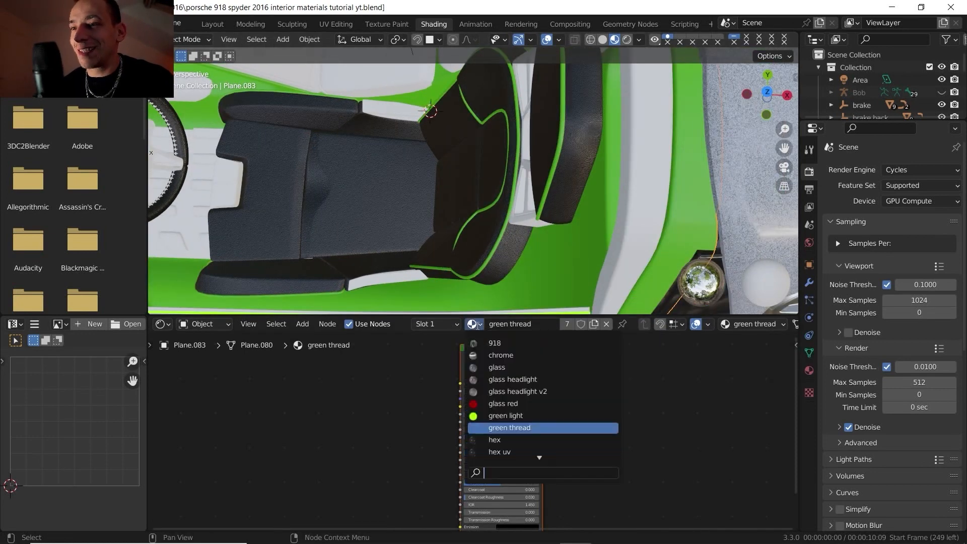
scroll(501, 395, down, 9)
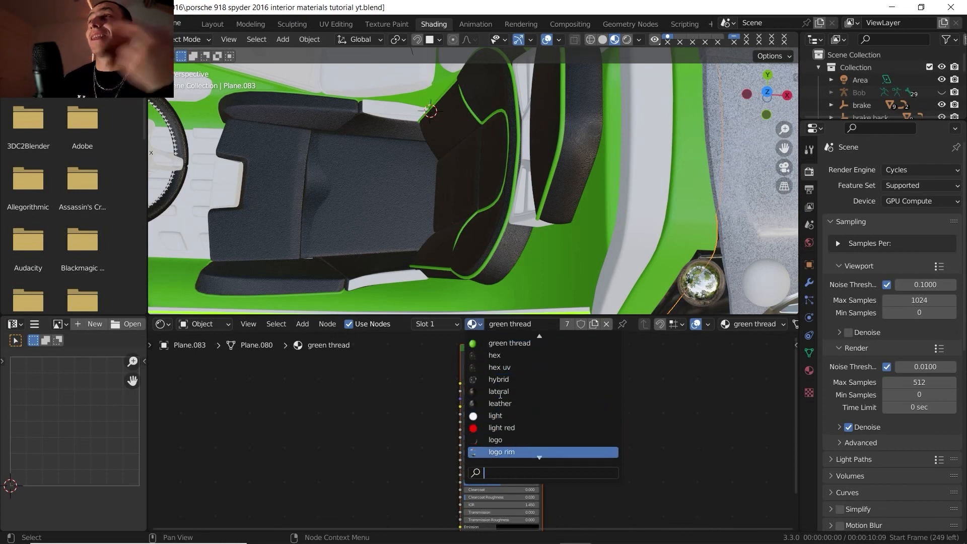
scroll(501, 396, down, 12)
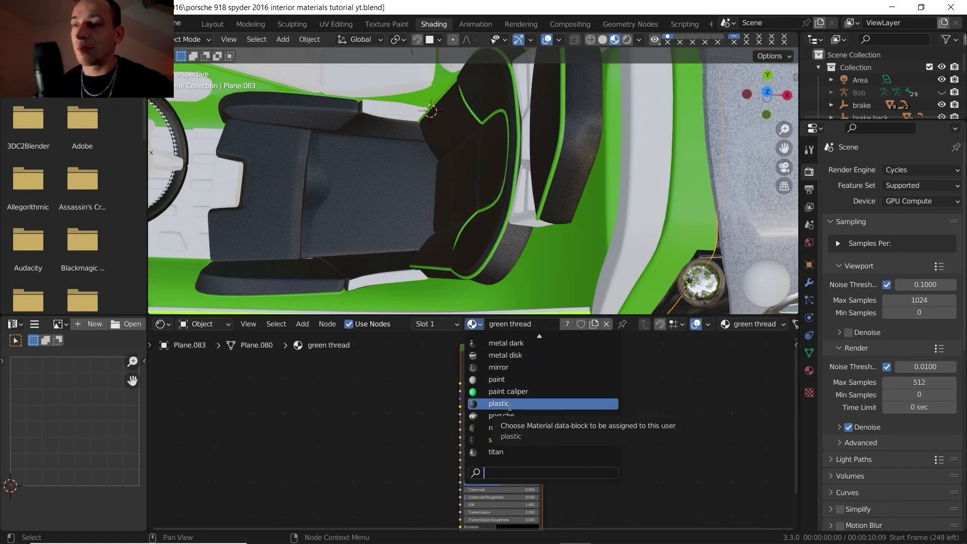
click(510, 404)
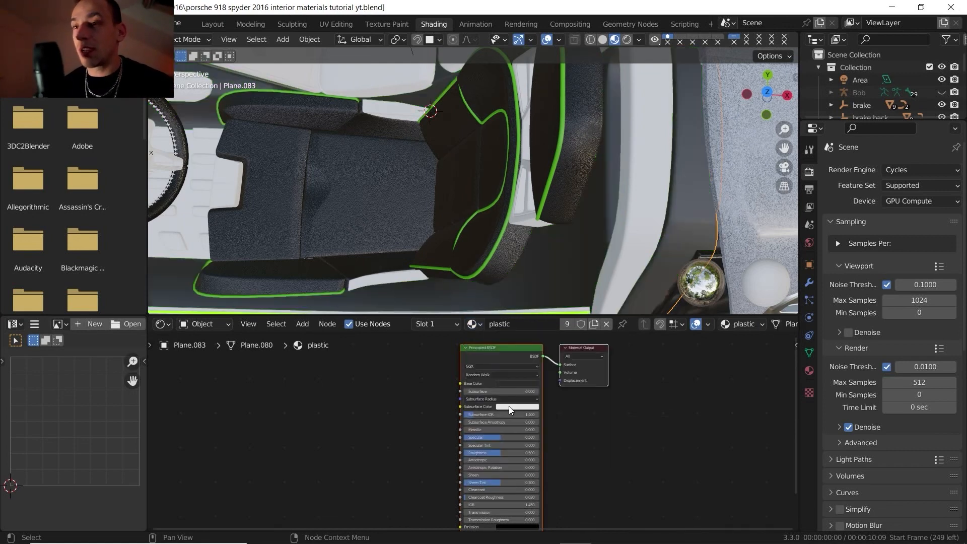
Assign the existing metal material to the trim pieces joining the side bolsters to the backrest on both sides of the seat.
middle_drag(464, 261, 401, 147)
click(434, 150)
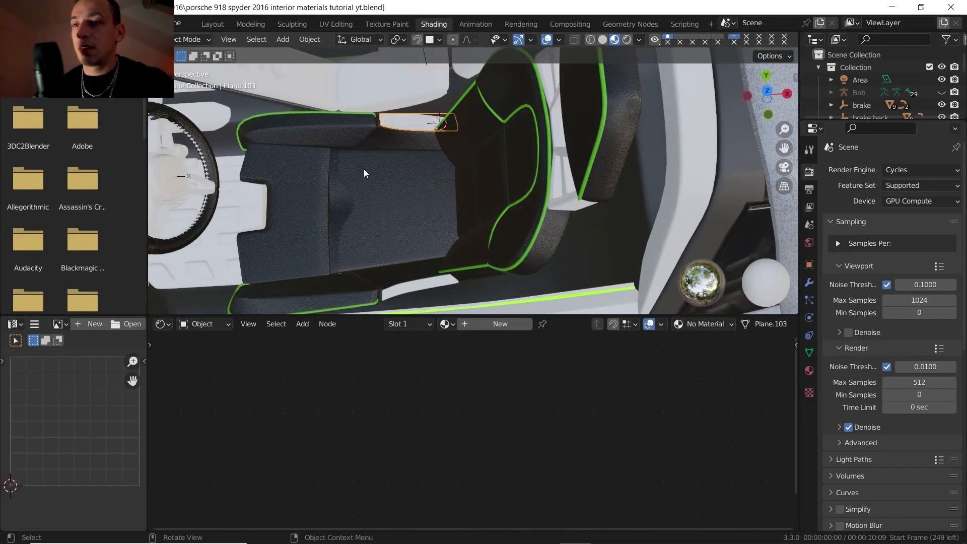
click(450, 325)
scroll(509, 452, down, 10)
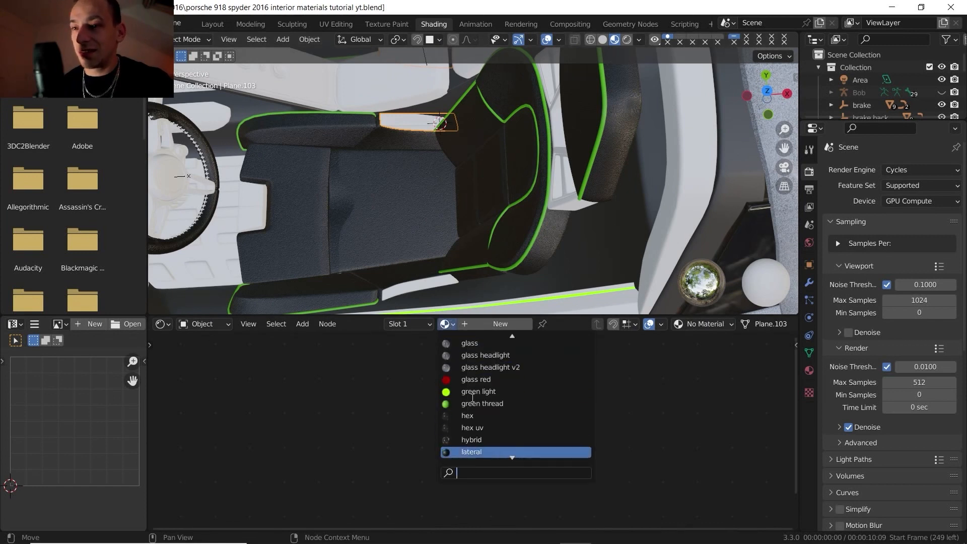
scroll(477, 418, down, 6)
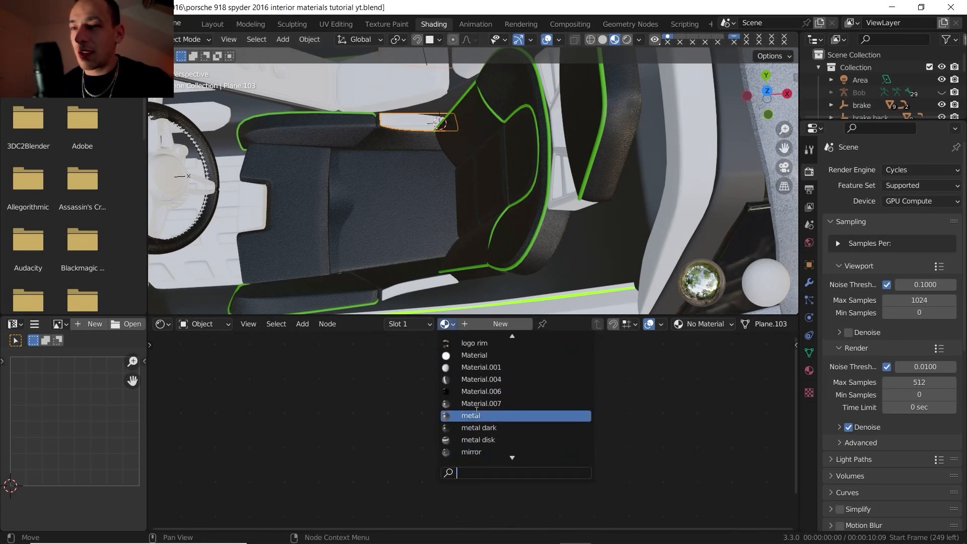
click(465, 415)
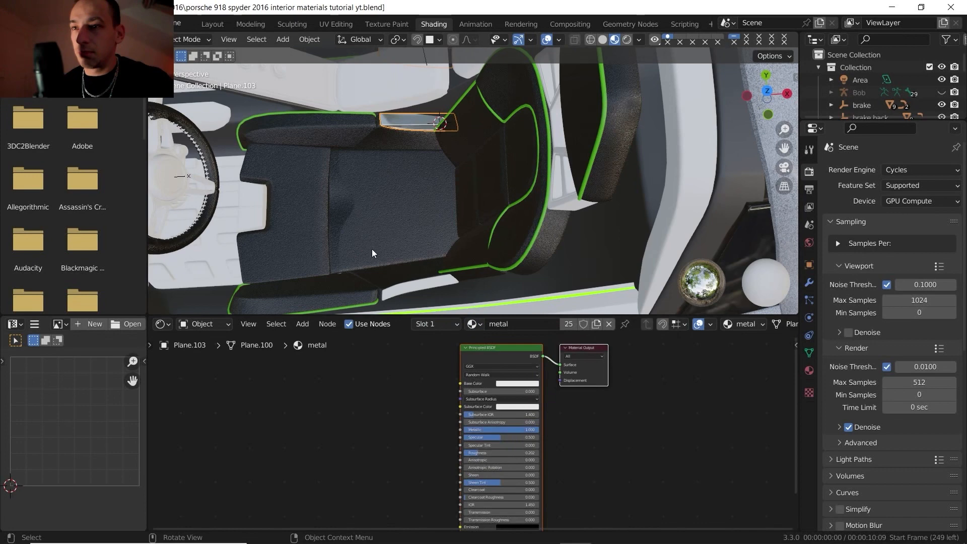
click(393, 292)
shift+middle_drag(495, 212, 497, 179)
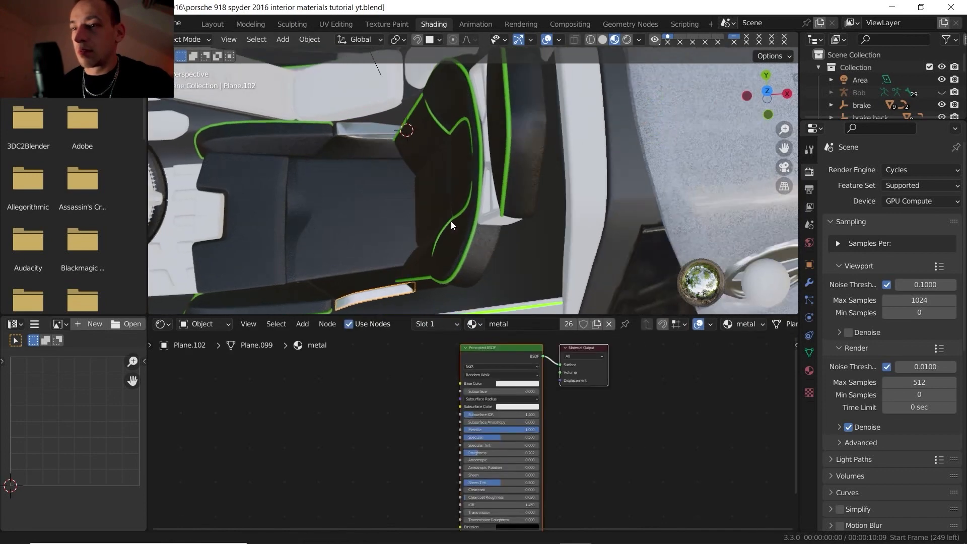
Assign an existing black plastic material to the white frame behind the driver's backrest.
click(499, 162)
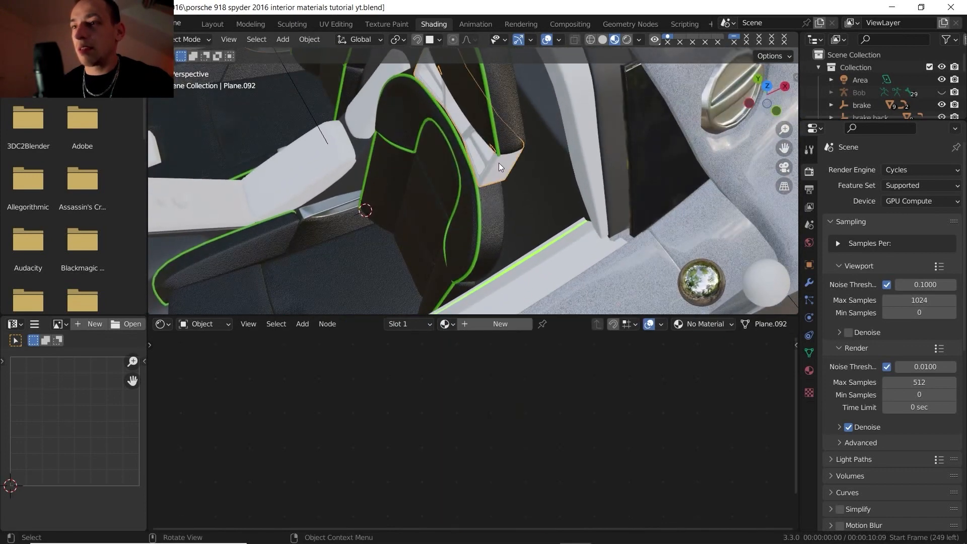
click(447, 325)
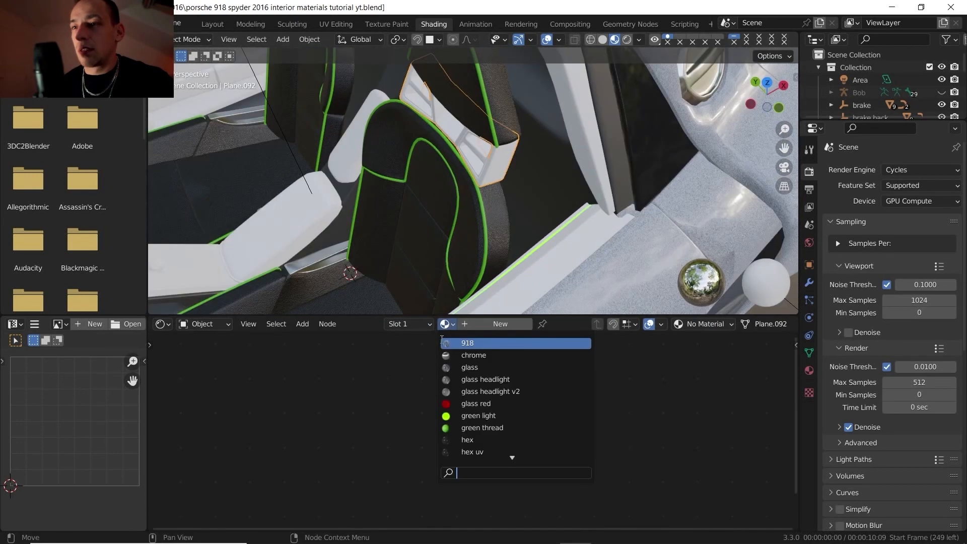
scroll(465, 402, down, 8)
scroll(465, 402, down, 14)
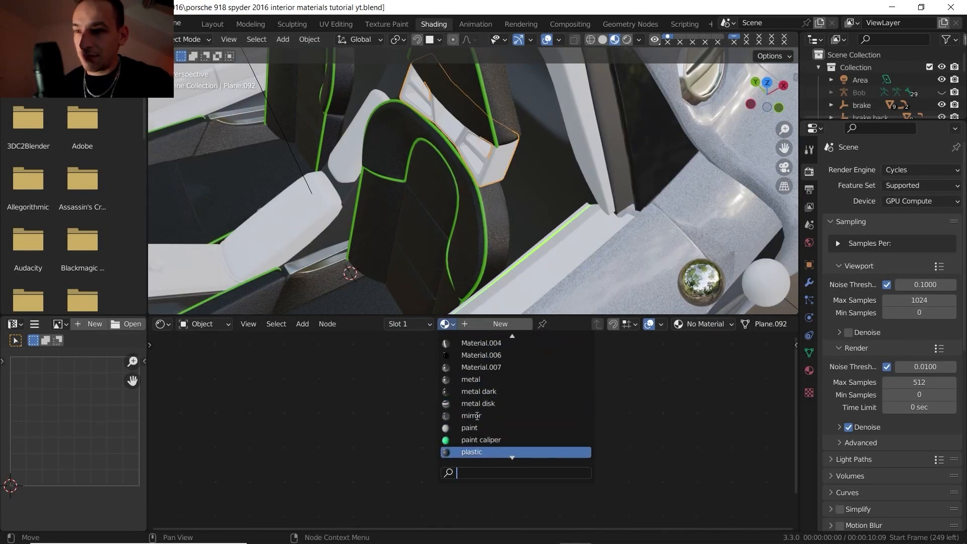
click(491, 432)
Assign the existing metal material to the pair of inserts within the frame behind the driver's backrest.
click(476, 149)
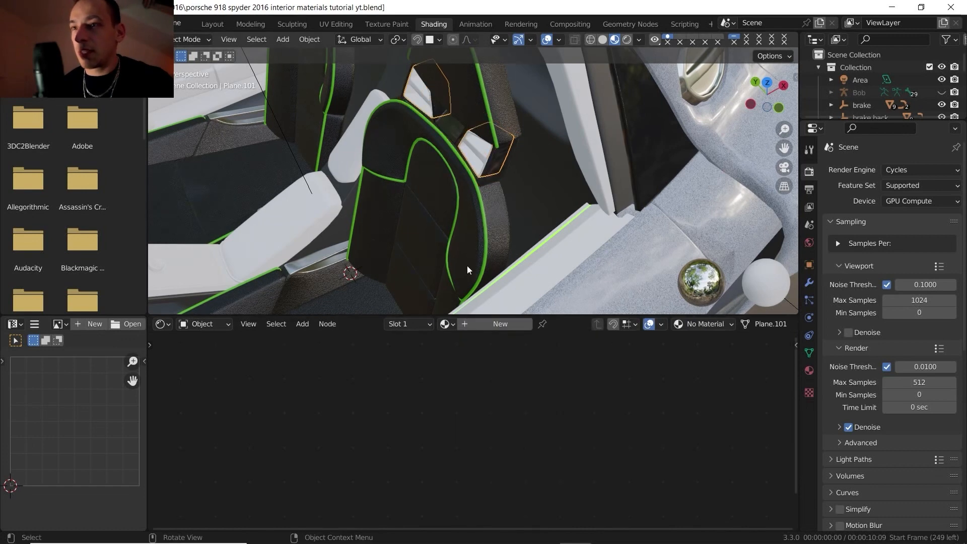
click(447, 324)
scroll(477, 410, down, 10)
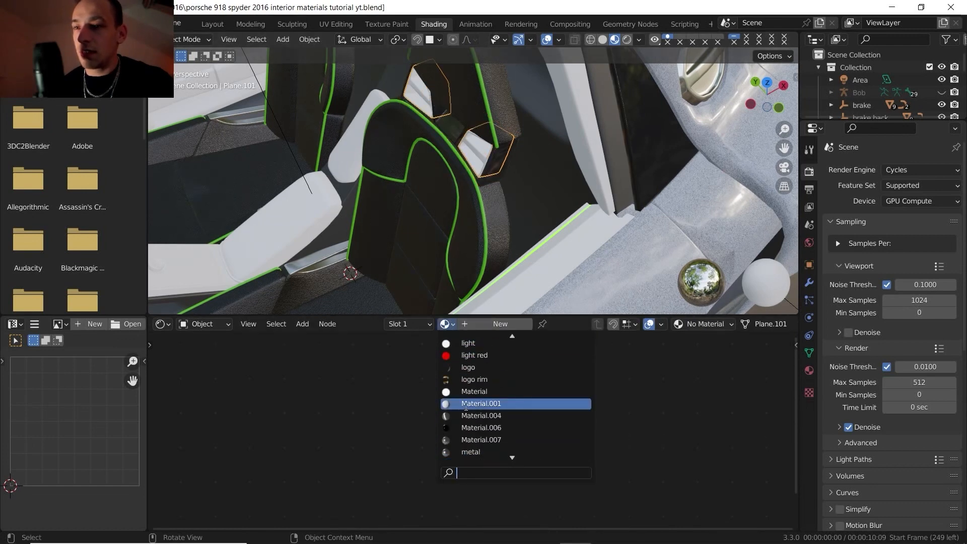
click(478, 440)
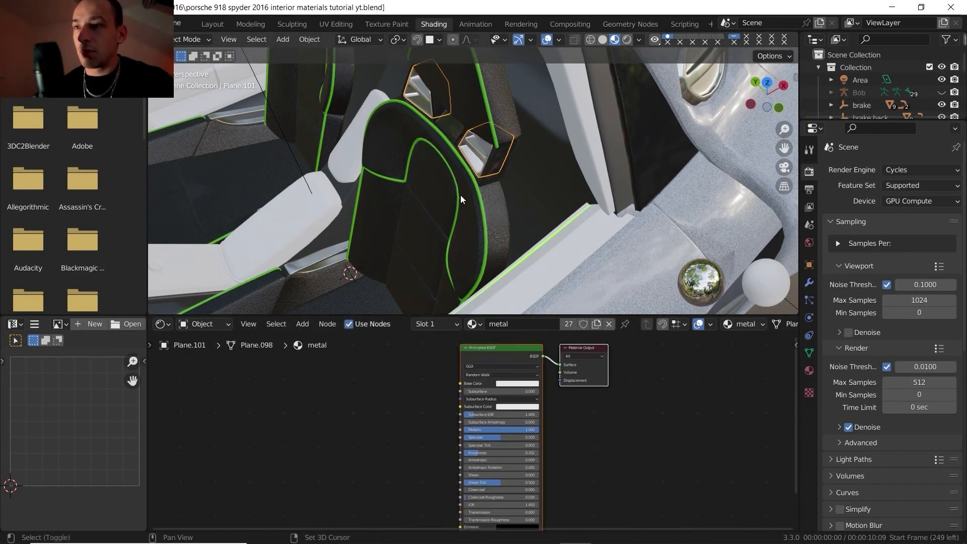
Select the two white pads of the center console between the seats and link them to the seat backrest's leather material.
middle_drag(461, 195, 409, 219)
click(401, 223)
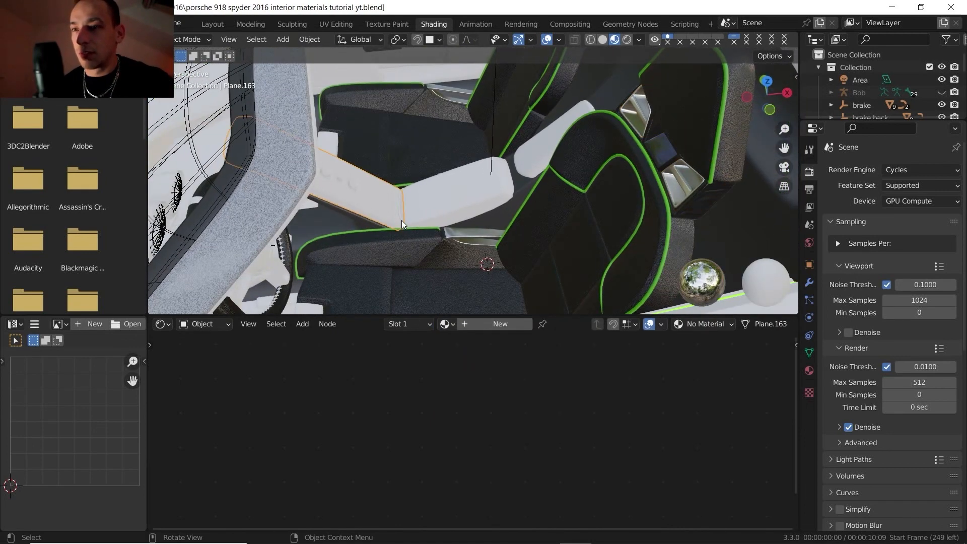
click(453, 328)
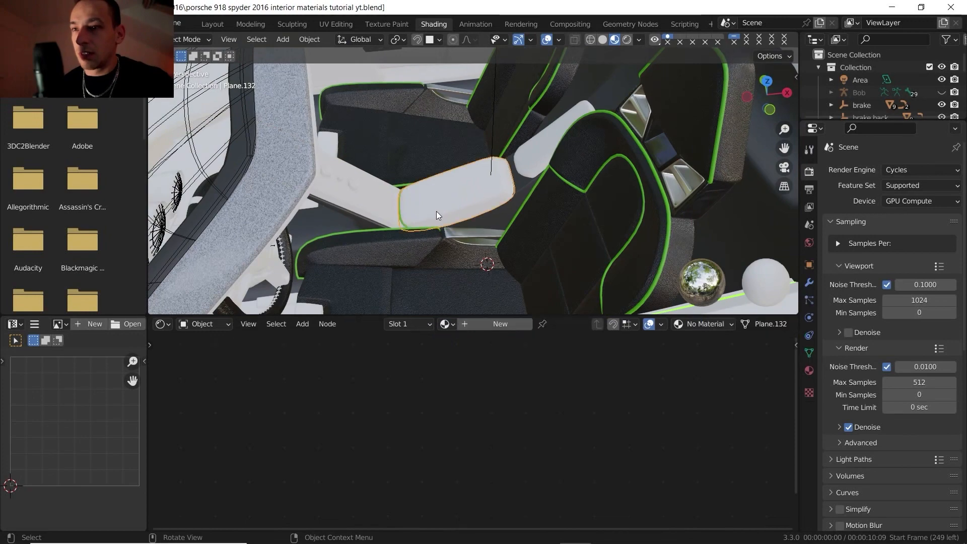
click(540, 158)
shift+click(527, 235)
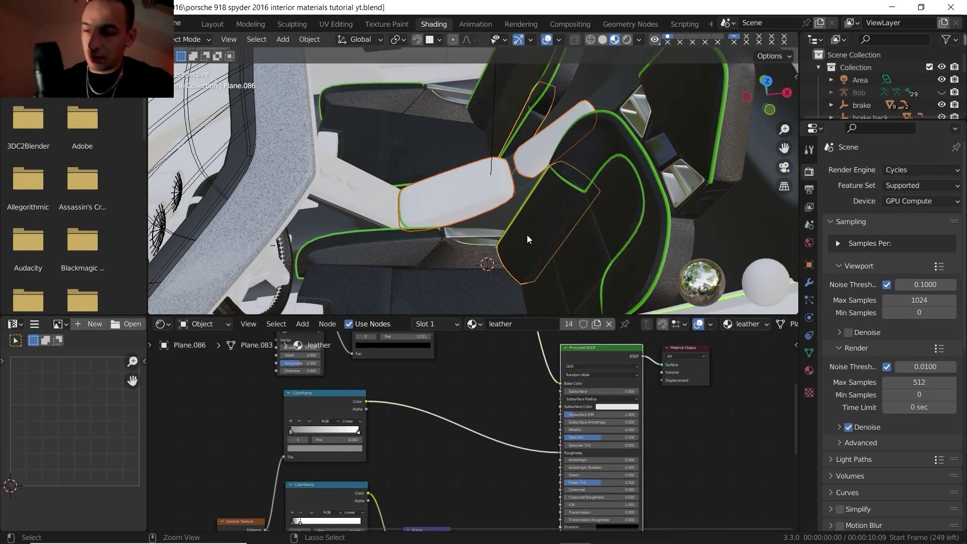
key(ctrl+l)
click(527, 235)
Assign the existing leather material to the round hub cover at the center of the steering wheel.
middle_drag(515, 191, 533, 211)
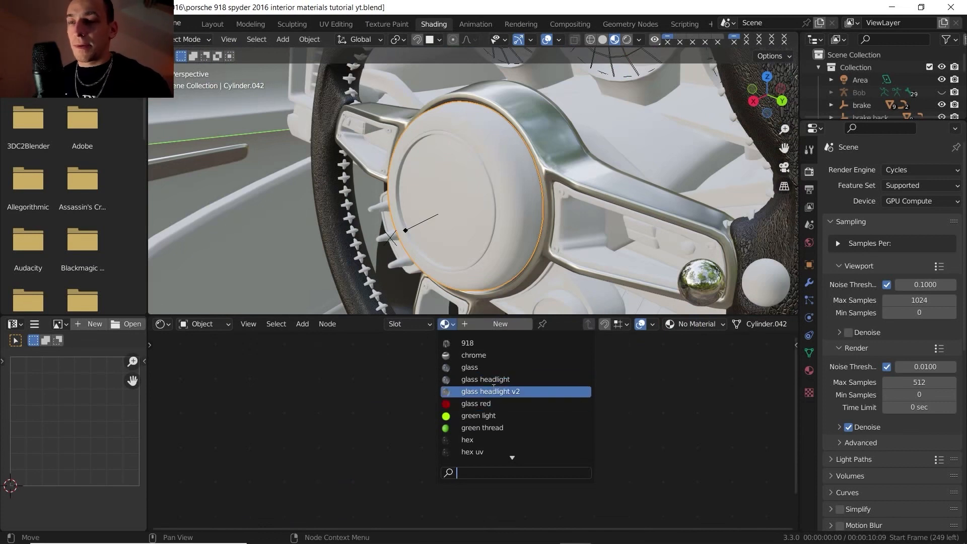
scroll(498, 406, down, 15)
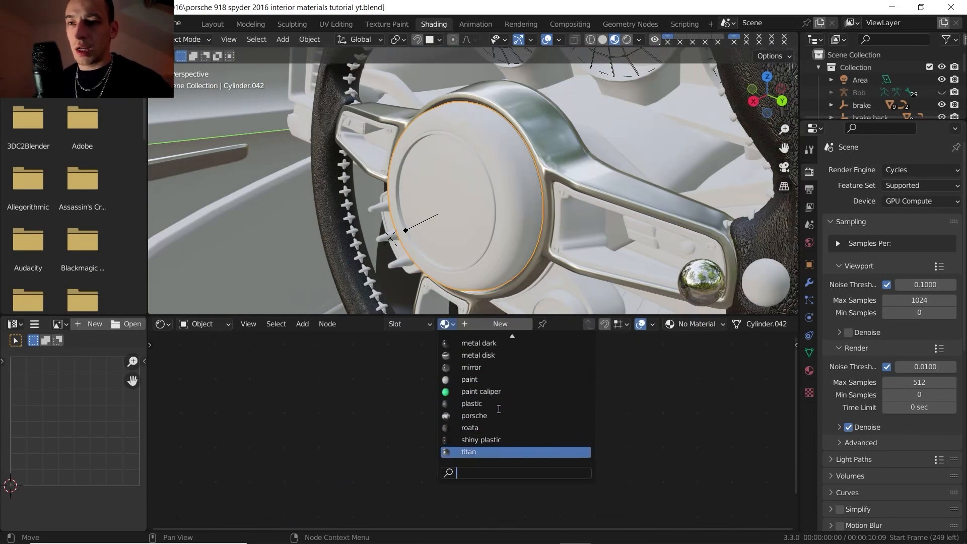
scroll(496, 409, up, 12)
scroll(485, 405, down, 8)
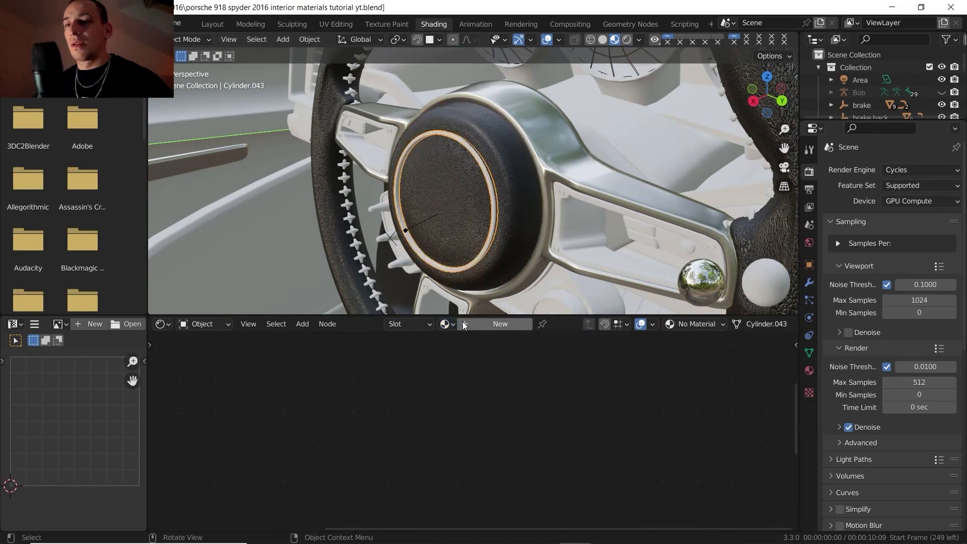
Assign the existing metal material to the thin ring around the steering wheel's hub.
click(448, 323)
scroll(471, 413, down, 20)
scroll(470, 419, down, 6)
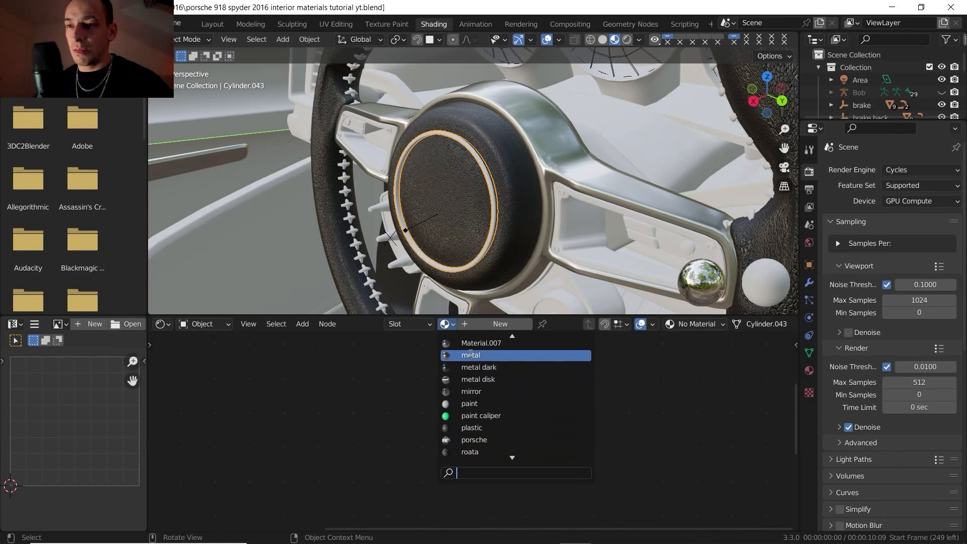
click(470, 355)
Select the long horizontal dashboard trim piece running behind the steering wheel and across the center console.
middle_drag(411, 209, 458, 187)
scroll(494, 186, down, 4)
click(479, 161)
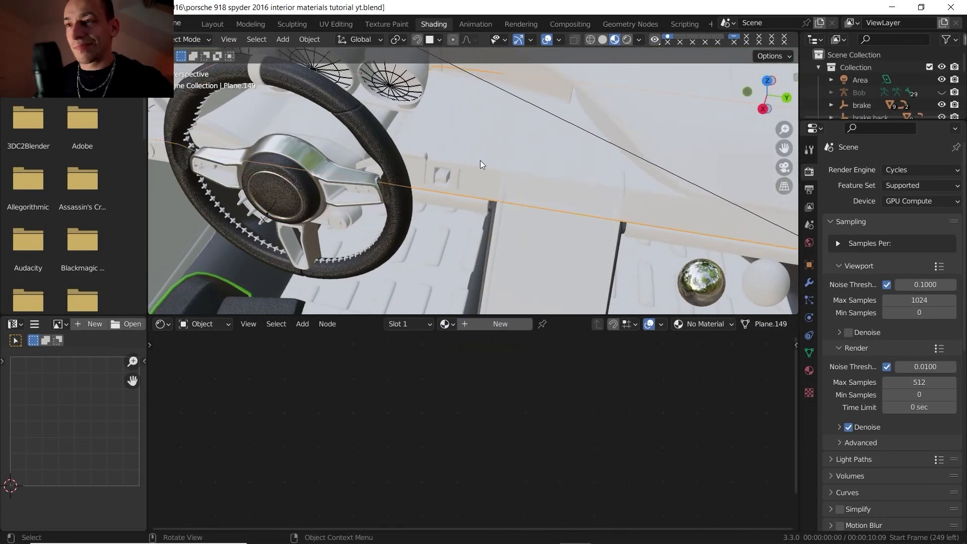
middle_drag(413, 214, 419, 200)
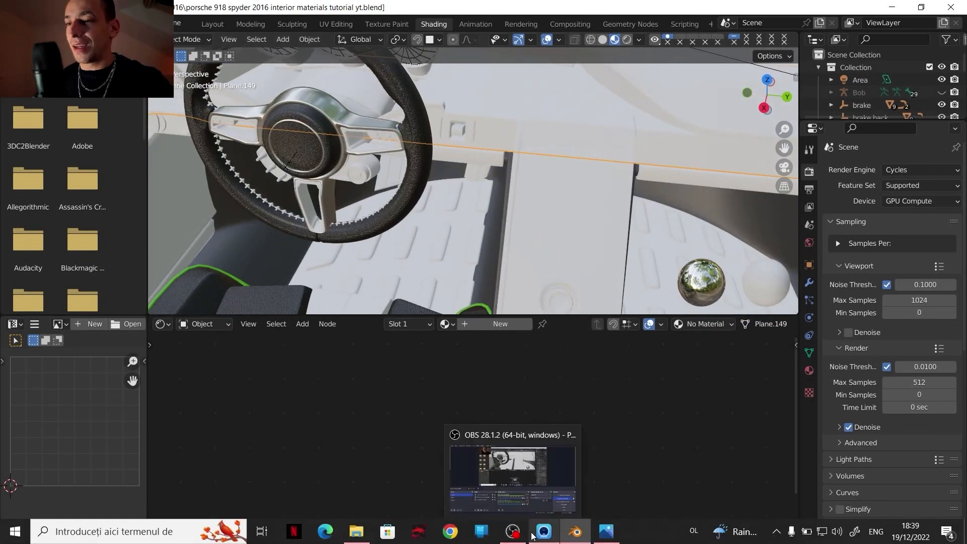
Switch to the reference photo in the image viewer and examine the dashboard trim between the steering wheel and center screen.
click(607, 531)
scroll(484, 242, up, 4)
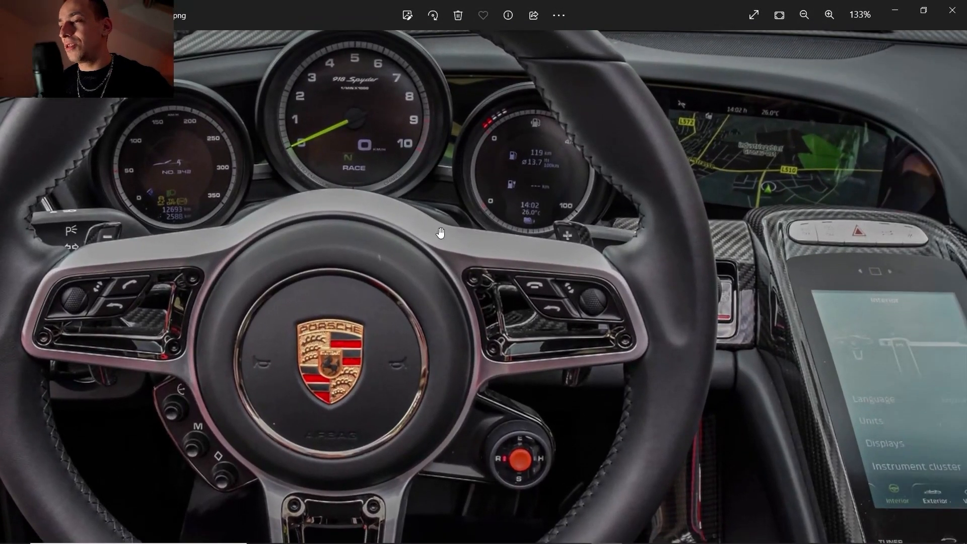
scroll(715, 242, up, 6)
drag(770, 244, 645, 219)
scroll(645, 219, up, 1)
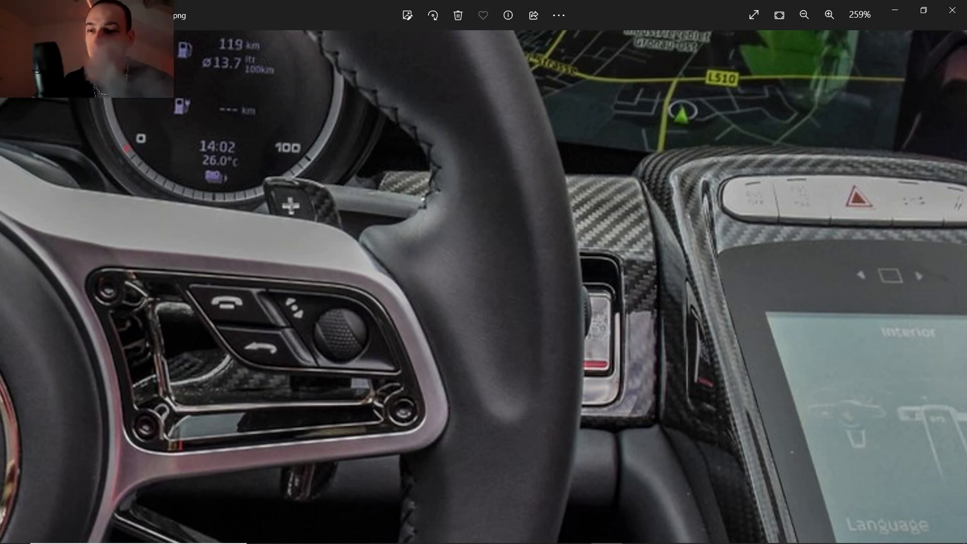
Switch back to Blender and create a new material named "cabron fiber" on the selected dashboard trim.
mouse_move(576, 539)
click(576, 490)
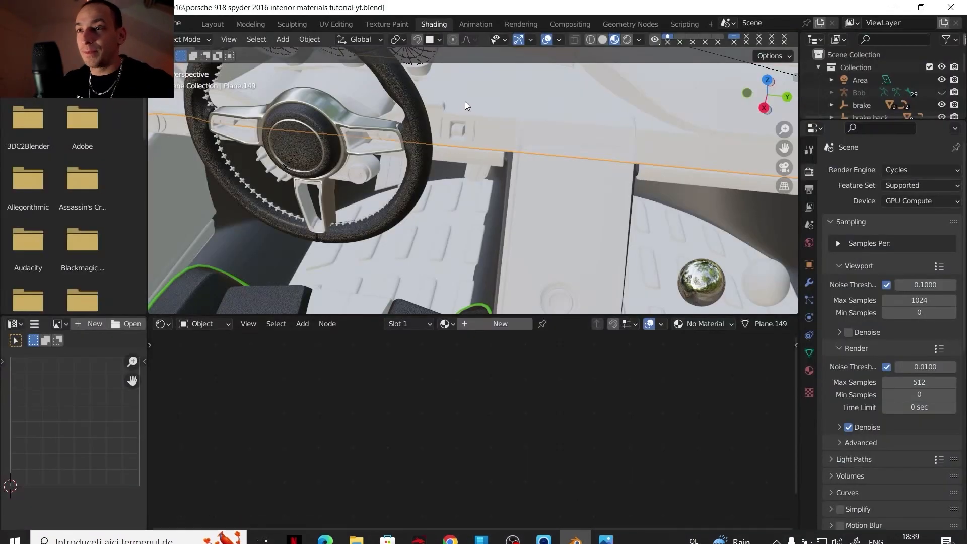
middle_drag(466, 105, 449, 217)
click(496, 323)
click(499, 324)
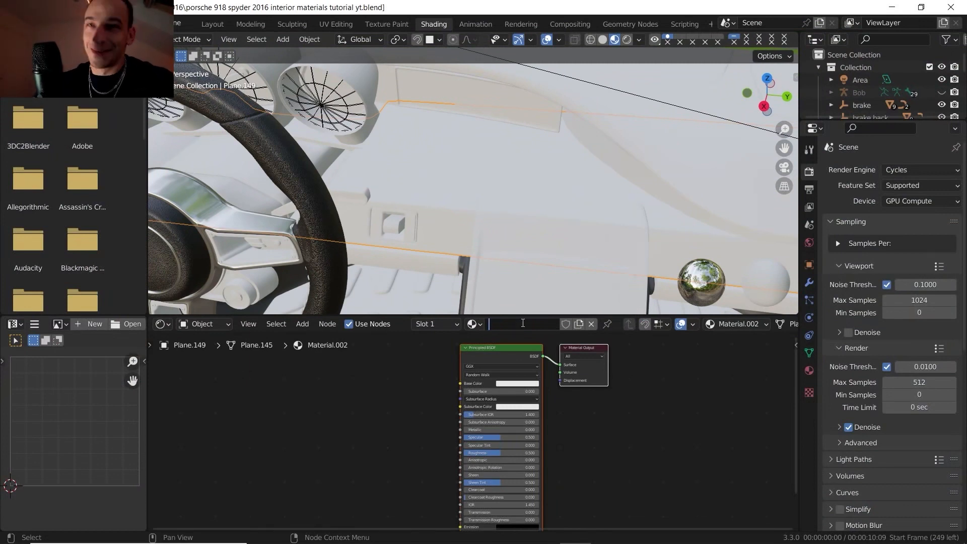
text(cabron fiber)
key(Return)
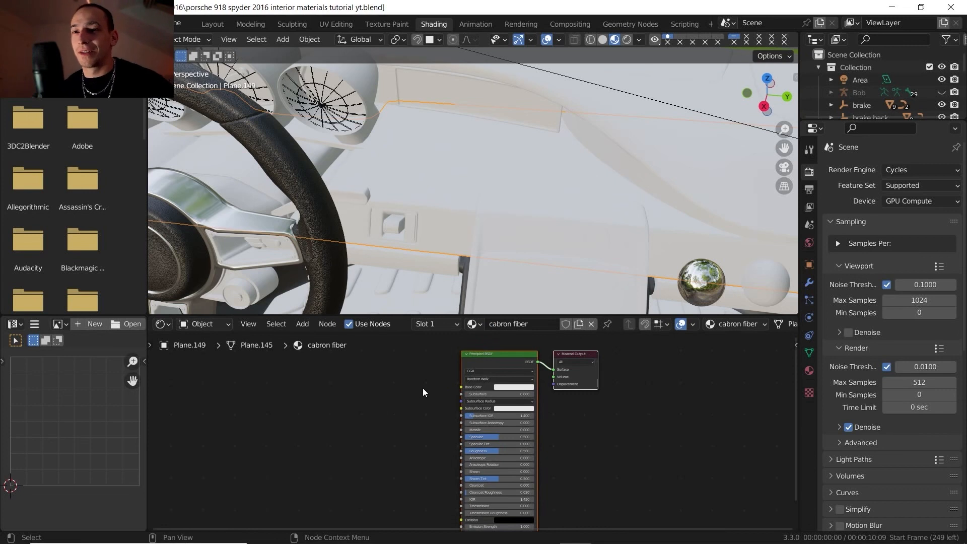
Add an Image Texture node and load "carbon 2 seamless cred.png" from the project's textures folder.
click(507, 360)
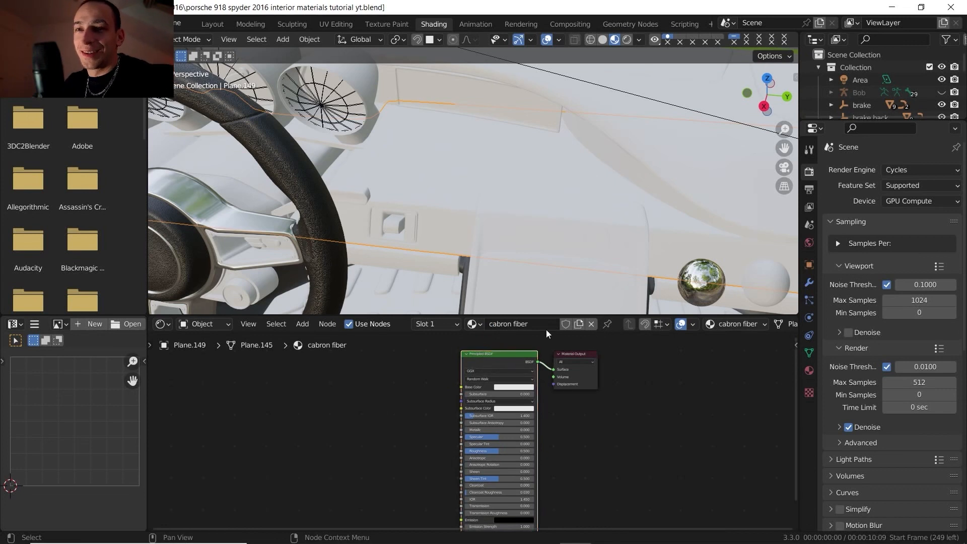
key(shift+a)
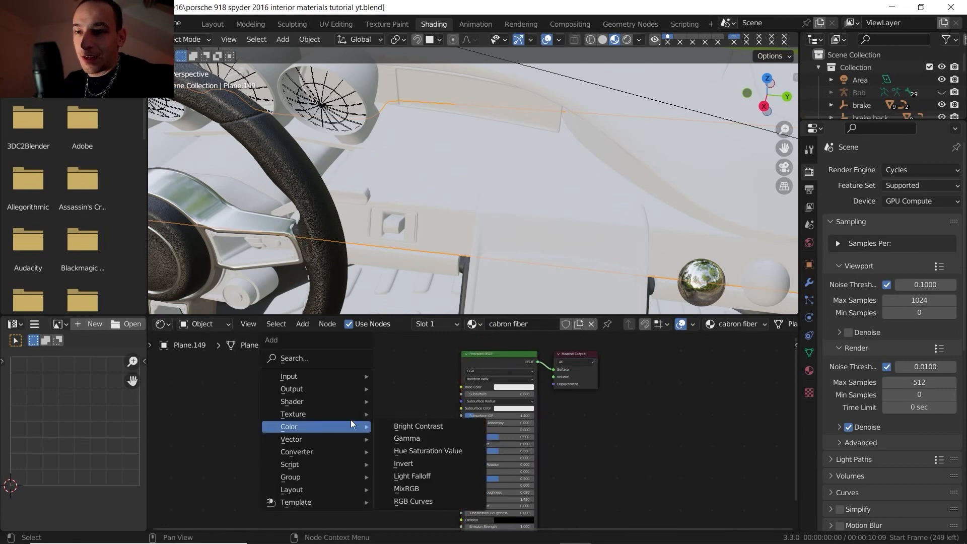
mouse_move(353, 414)
click(418, 312)
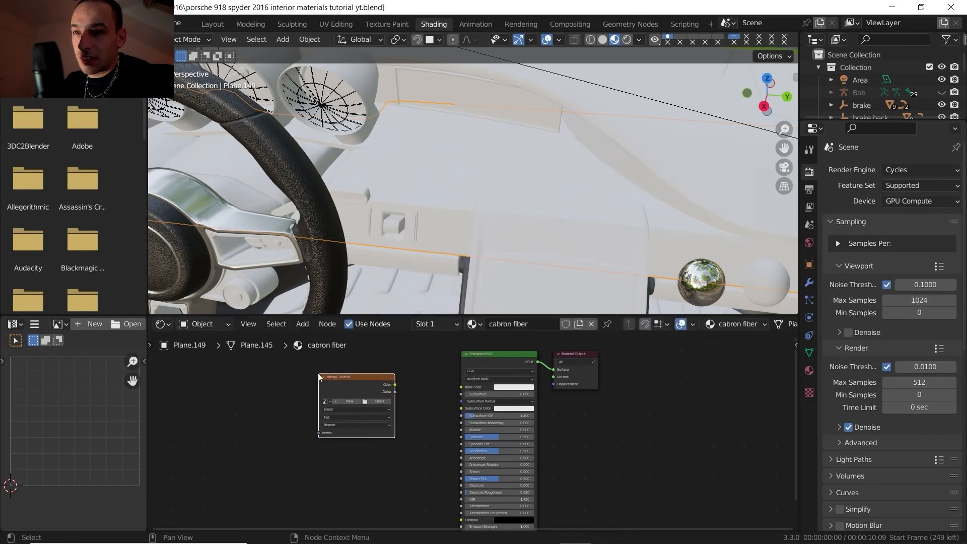
click(371, 401)
click(646, 318)
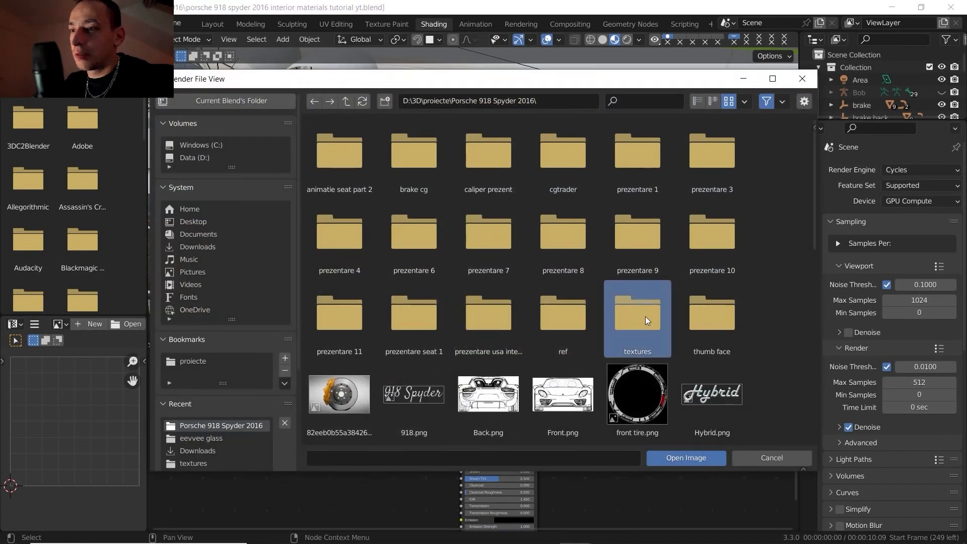
double_click(645, 317)
click(492, 156)
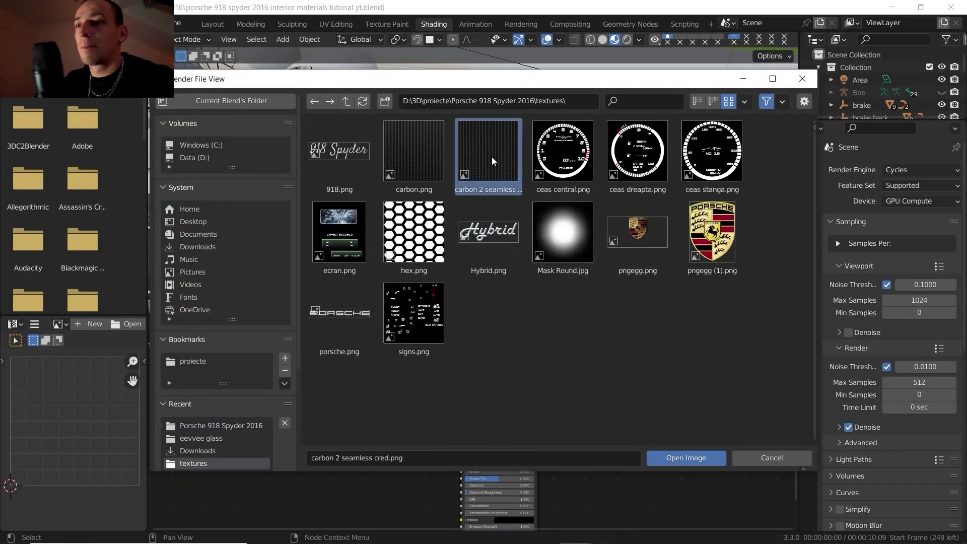
click(679, 456)
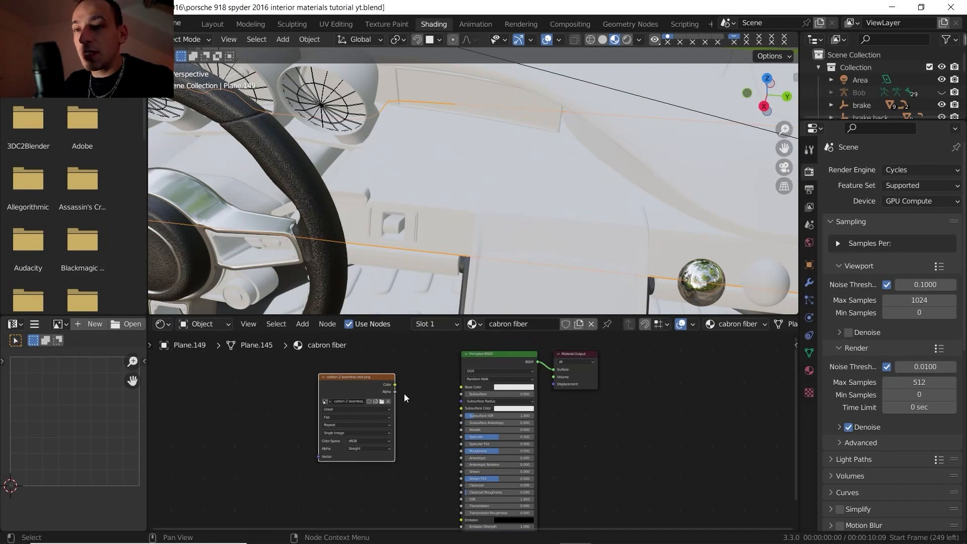
Connect the carbon image's Color output to the Principled BSDF's Base Color.
scroll(404, 398, up, 1)
middle_drag(403, 400, 424, 437)
scroll(425, 438, up, 1)
drag(415, 385, 512, 388)
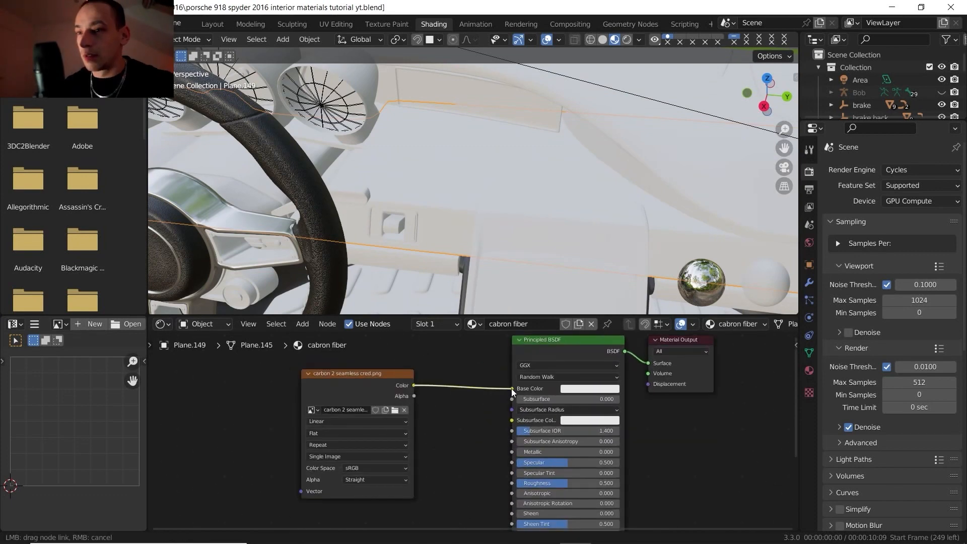
middle_drag(485, 391, 512, 392)
scroll(501, 388, down, 1)
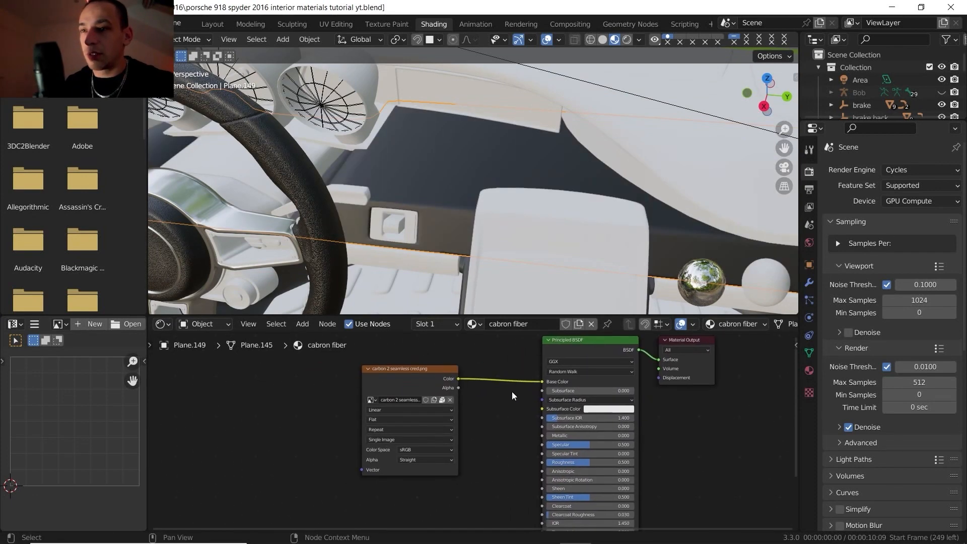
scroll(512, 391, down, 1)
middle_drag(457, 285, 444, 289)
Add Texture Coordinate and Mapping nodes to the carbon image and feed the mapping from Generated coordinates.
click(404, 378)
key(ctrl+t)
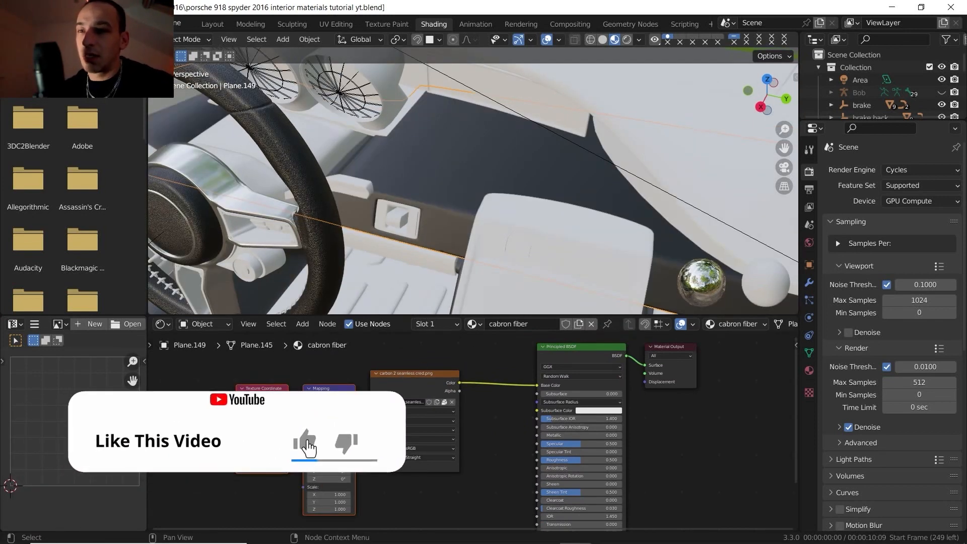
scroll(415, 373, up, 2)
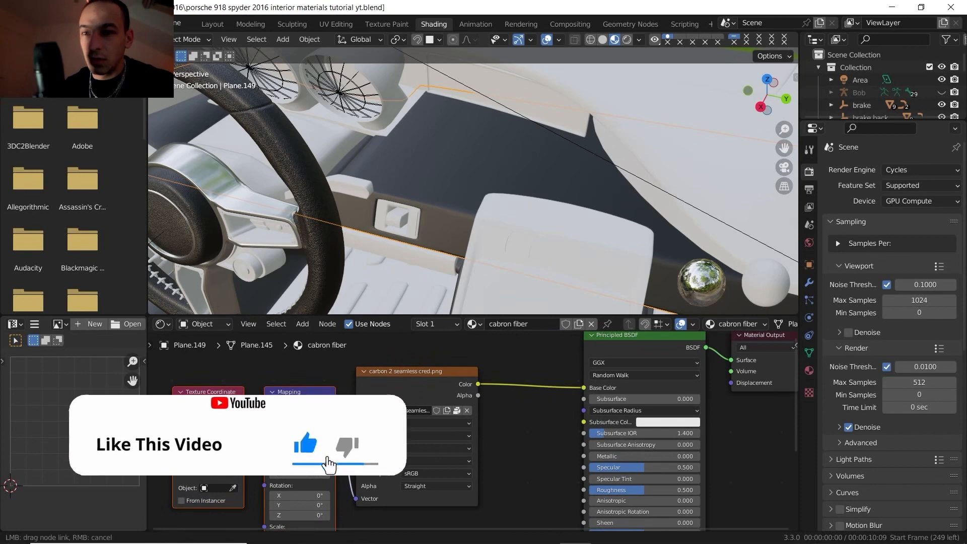
drag(220, 391, 188, 396)
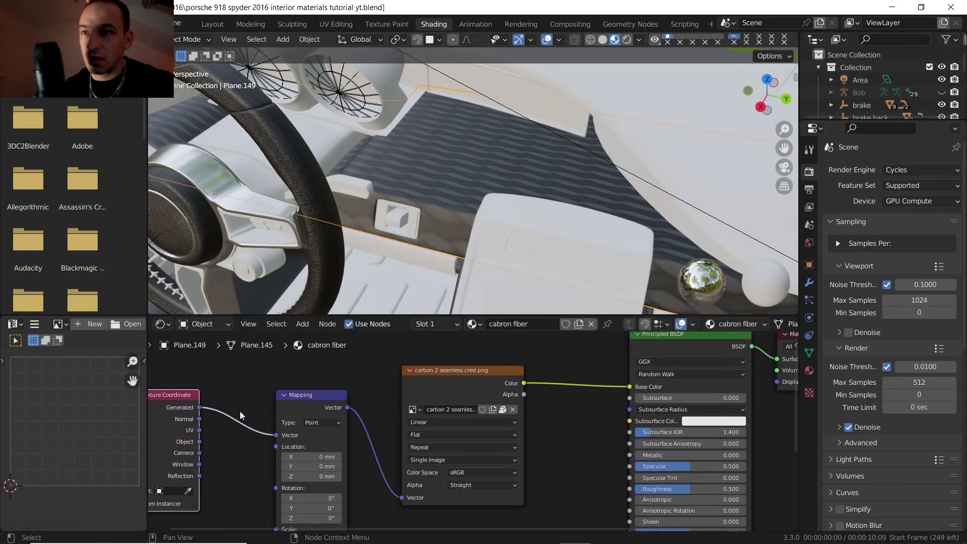
Set the carbon texture's mapping scale to 15 on X, Y and Z.
middle_drag(240, 411, 291, 348)
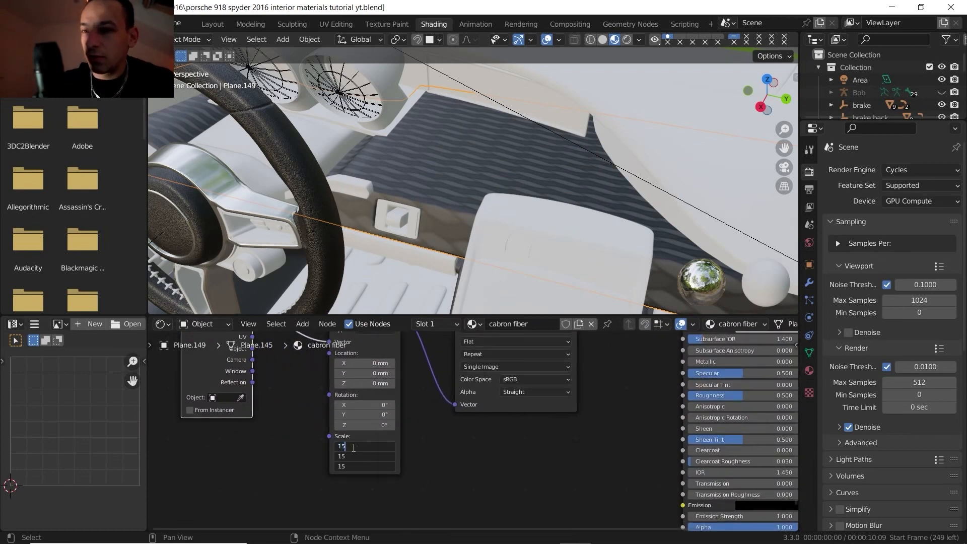
key(Return)
scroll(491, 194, up, 6)
middle_drag(491, 194, 518, 185)
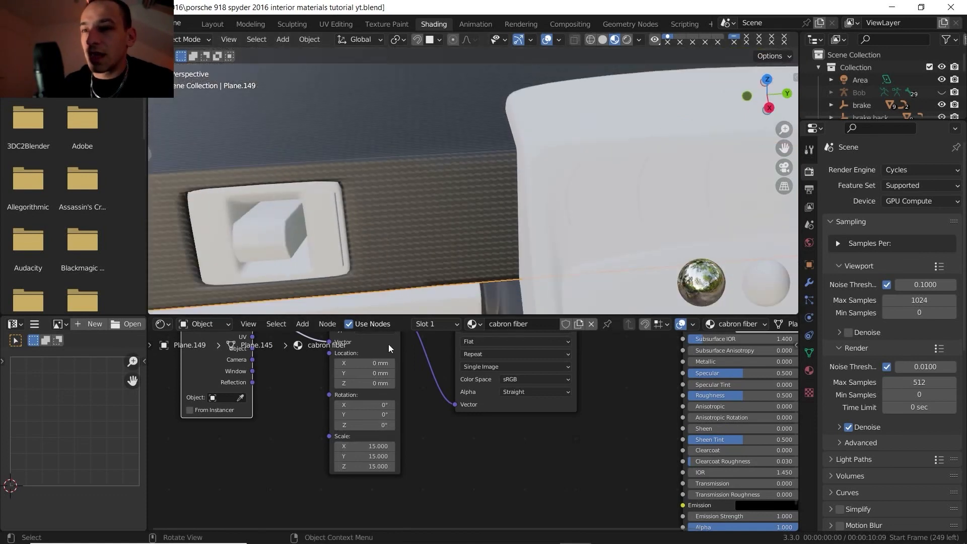
Set the carbon texture's mapping rotation to 0° on Y and 10.9° on Z.
drag(369, 415, 379, 415)
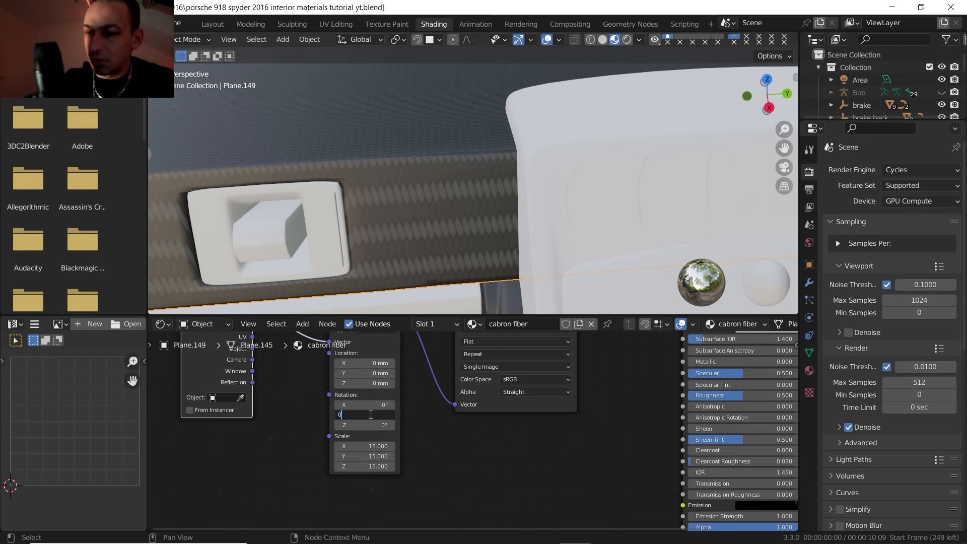
key(Return)
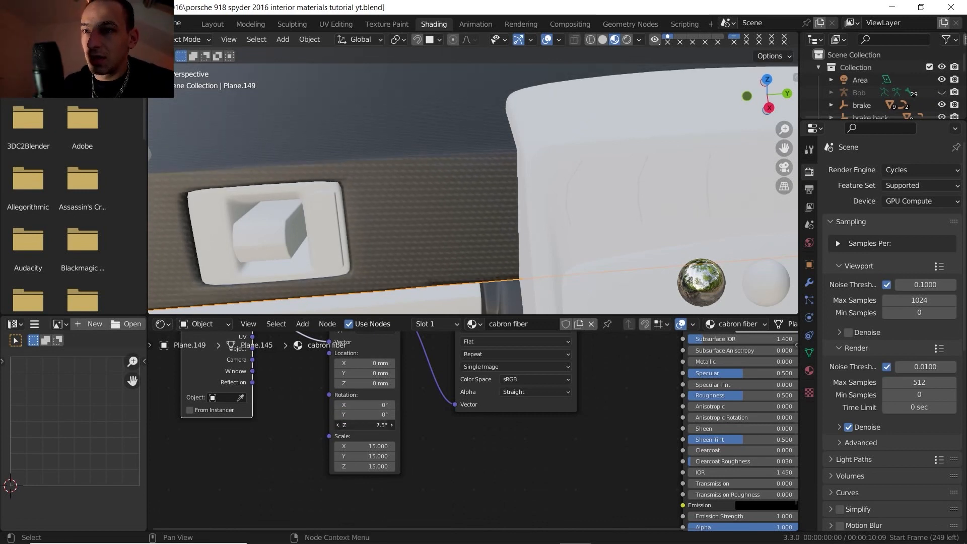
drag(368, 425, 372, 425)
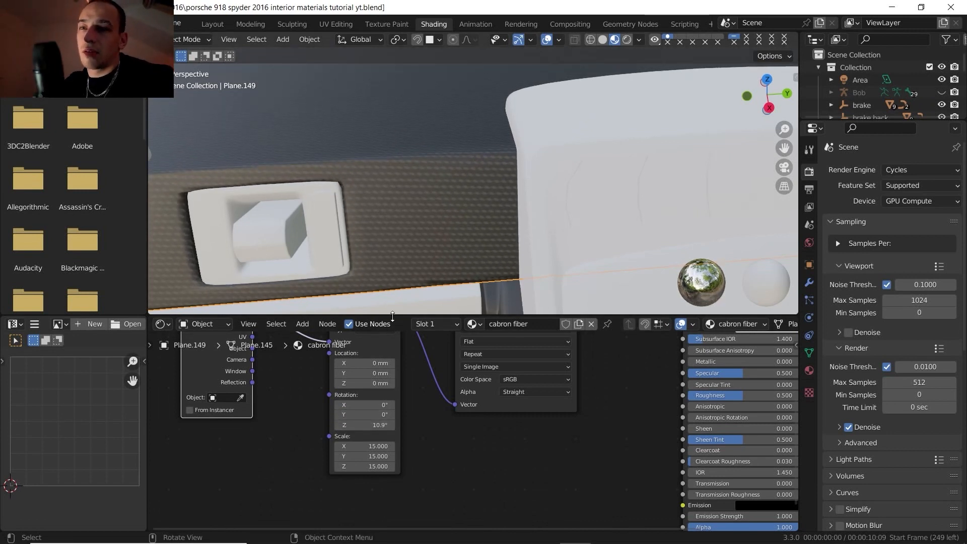
middle_drag(430, 291, 411, 250)
middle_drag(412, 216, 405, 159)
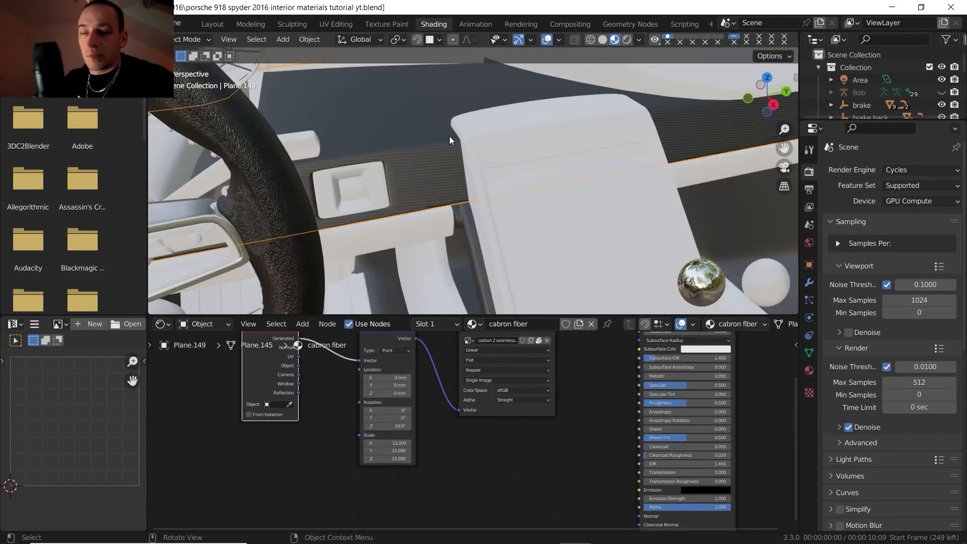
Isolate the dashboard trim in local view and switch the viewport to rendered shading.
key(KP_Divide)
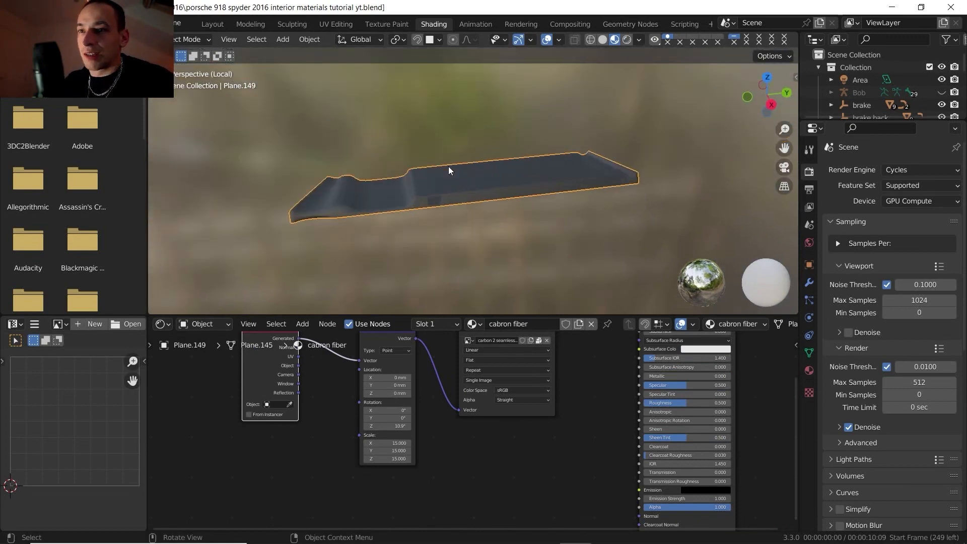
scroll(449, 166, up, 5)
middle_drag(448, 169, 522, 110)
scroll(506, 159, up, 2)
click(626, 39)
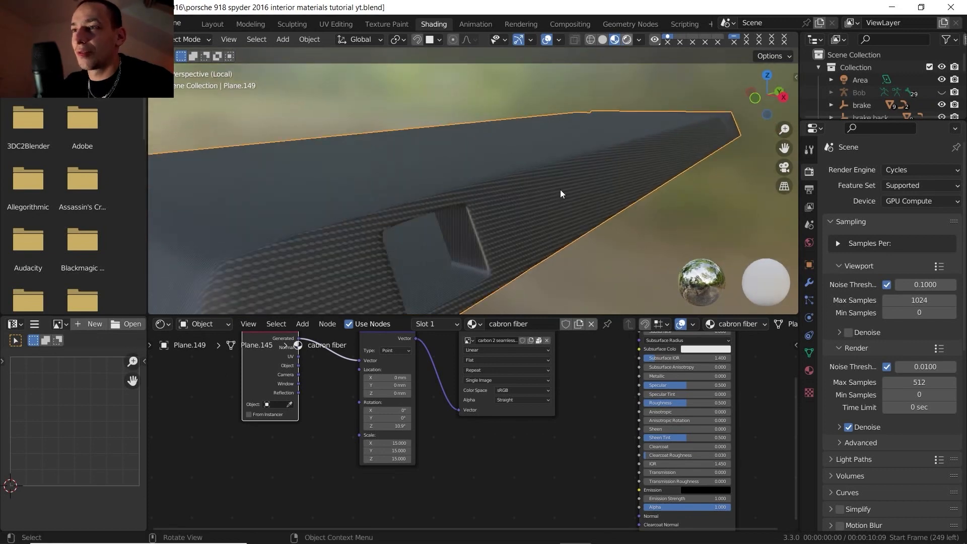
Examine the carbon fiber weave on the dashboard trim in the reference photo, and return to Blender.
click(610, 533)
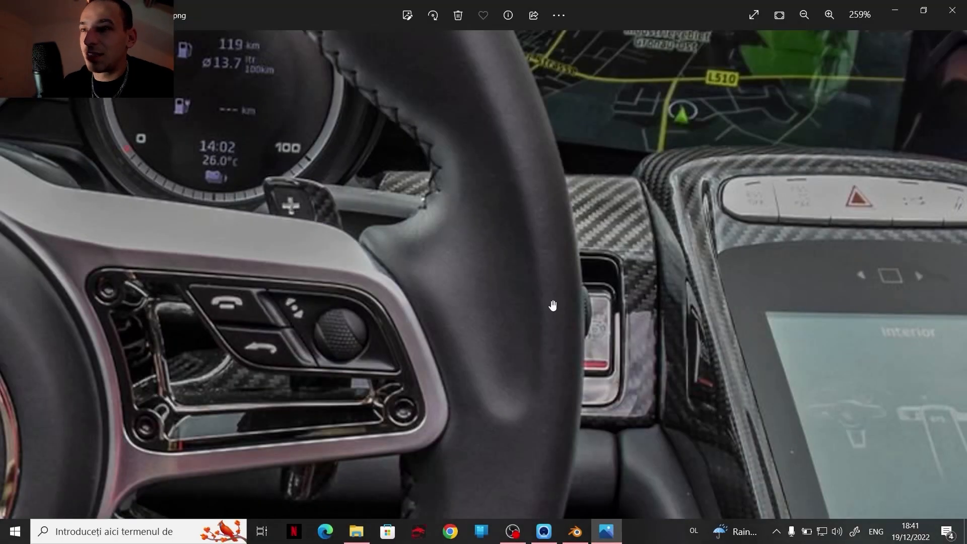
scroll(553, 305, up, 3)
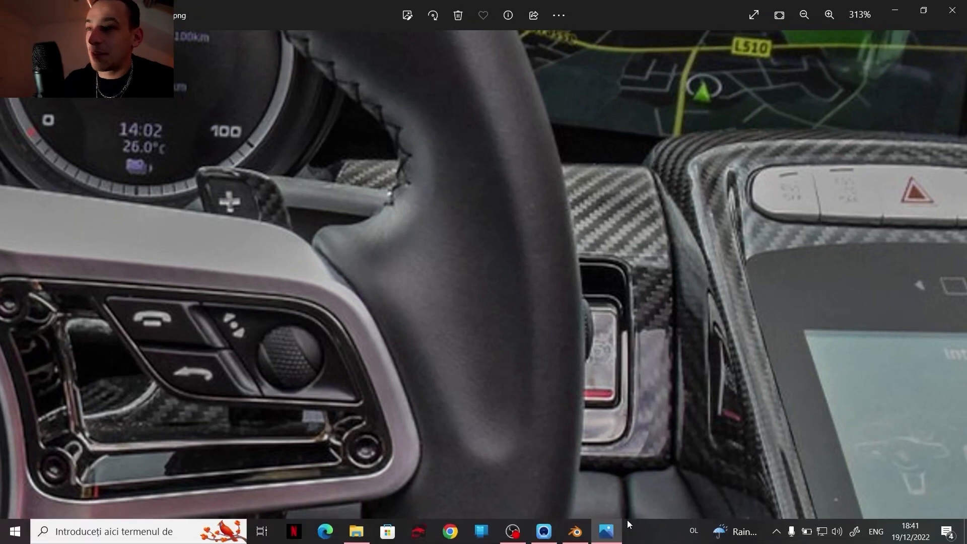
click(581, 535)
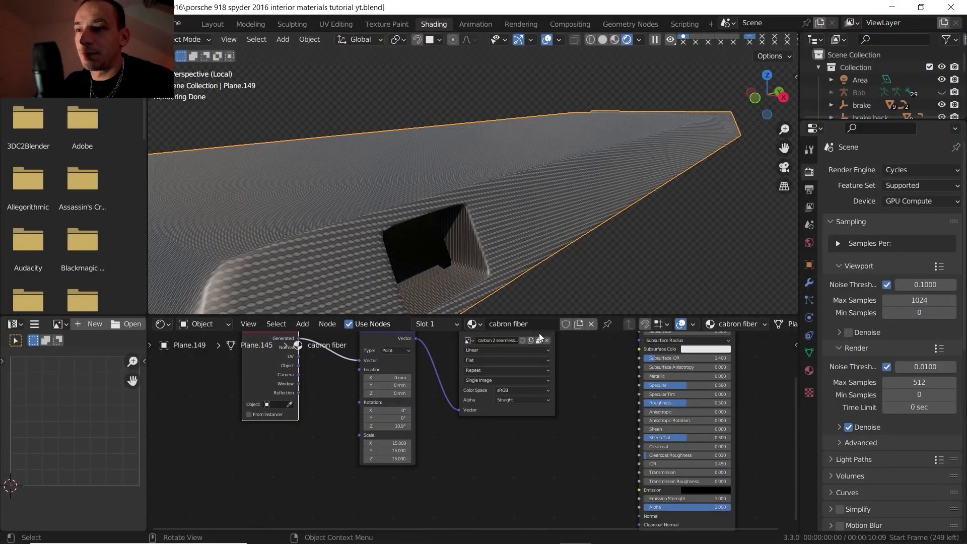
Add a Bump node, linking the carbon image's Color to its Height and its Normal output to the Principled BSDF's Normal.
drag(424, 357, 286, 379)
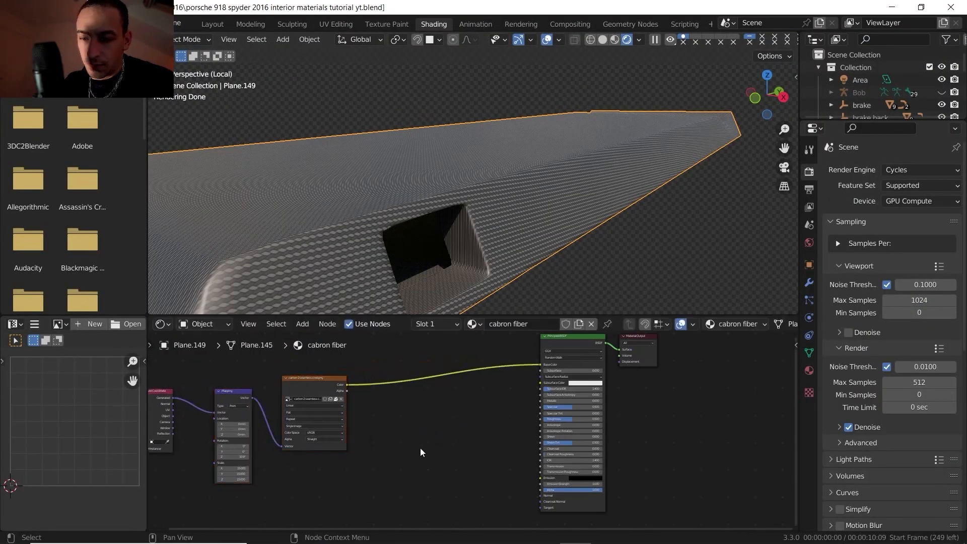
middle_drag(421, 448, 403, 415)
key(shift+a)
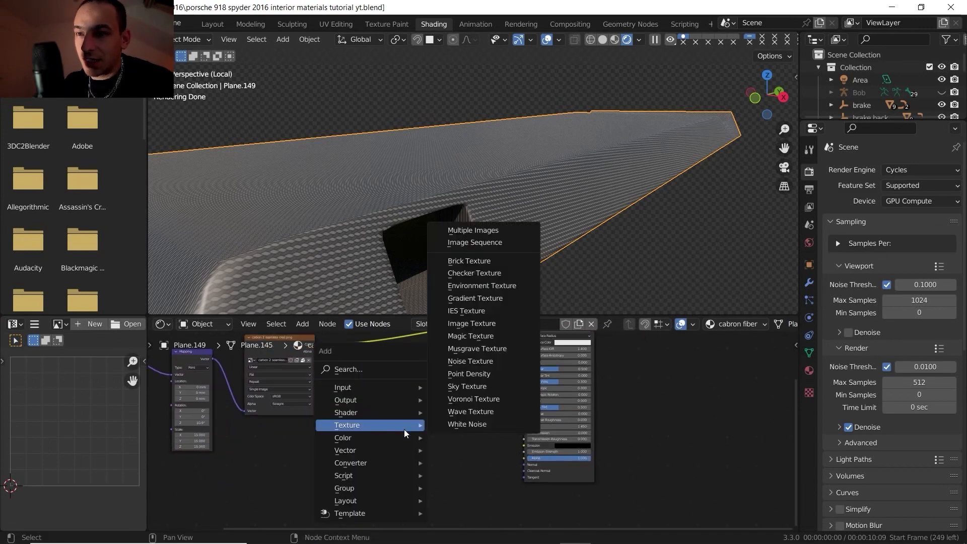
mouse_move(396, 450)
click(460, 352)
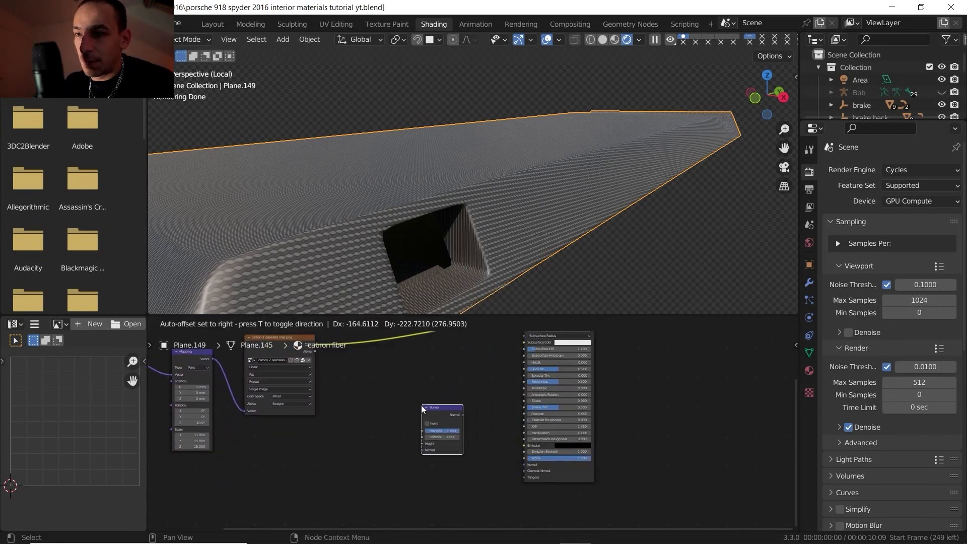
click(422, 407)
middle_drag(328, 368, 330, 385)
drag(318, 361, 424, 461)
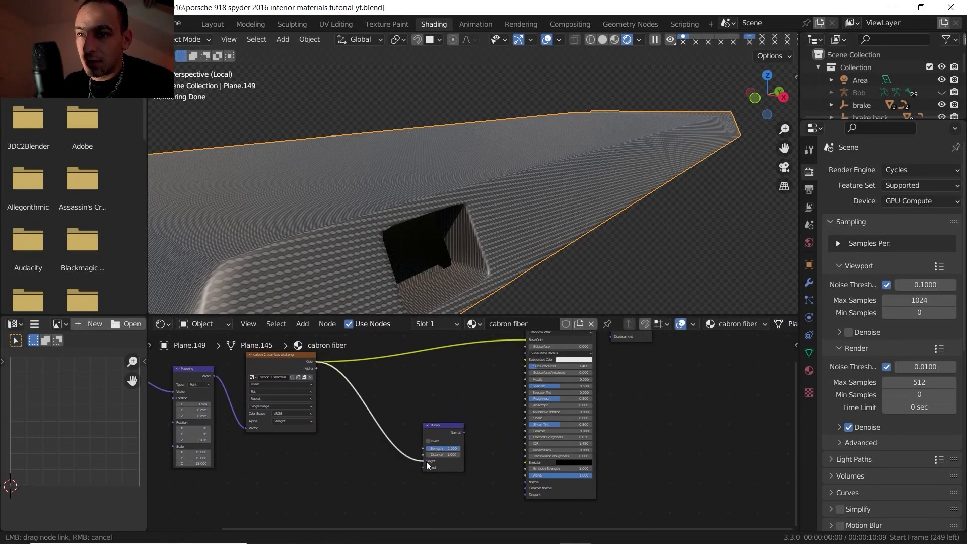
drag(466, 433, 525, 482)
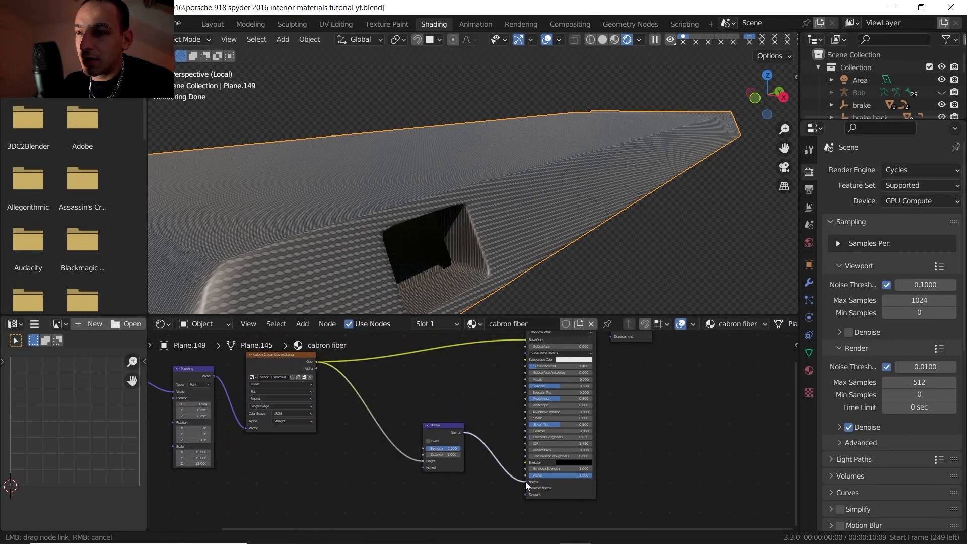
Insert a ColorRamp node between the carbon image's Color output and the Bump node's Height input.
middle_drag(497, 427, 509, 424)
middle_drag(481, 264, 500, 242)
shift+middle_drag(501, 242, 506, 209)
scroll(440, 204, up, 2)
shift+middle_drag(440, 204, 464, 203)
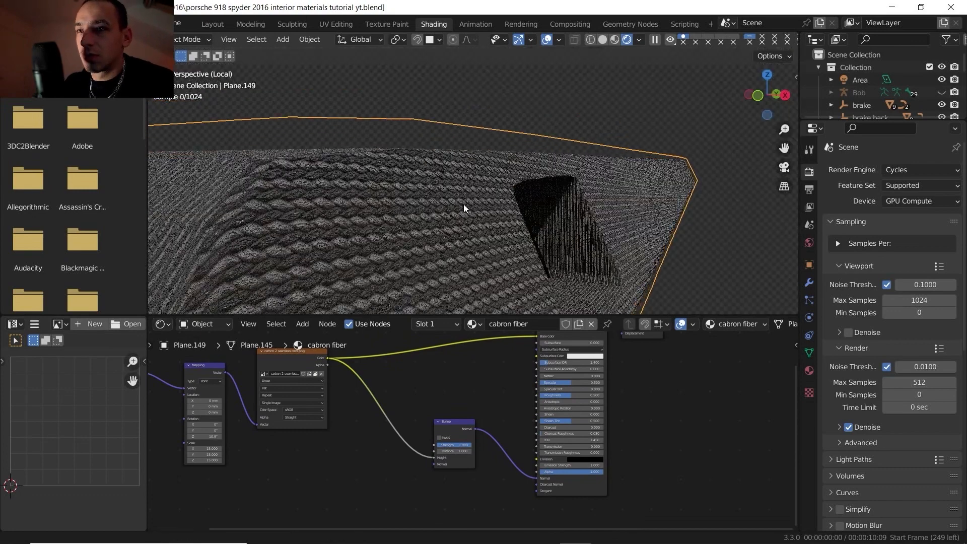
scroll(464, 204, up, 2)
middle_drag(385, 455, 409, 464)
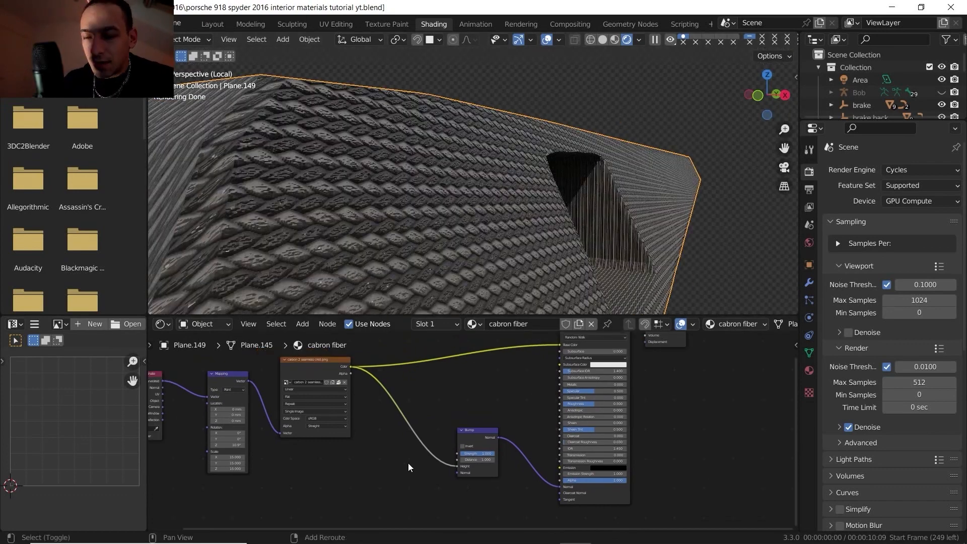
key(shift+a)
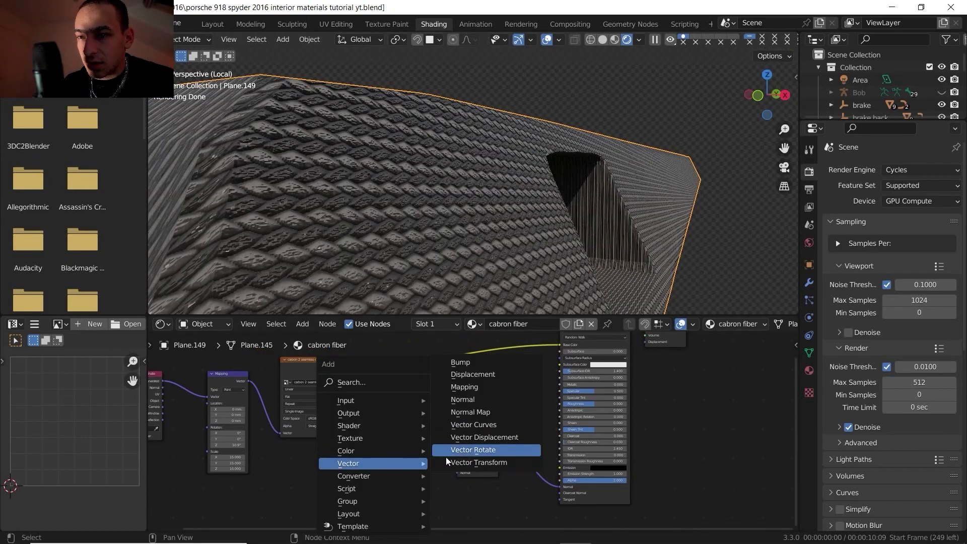
mouse_move(398, 476)
click(466, 349)
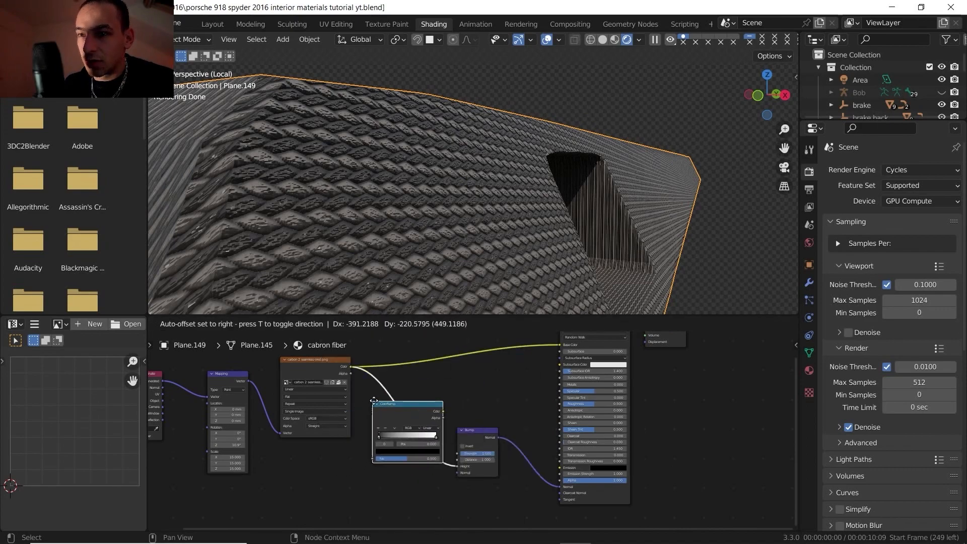
click(423, 428)
Set the ColorRamp's white stop to position 0.018 and preview the ramp's output on the trim.
scroll(427, 437, up, 1)
scroll(427, 437, up, 1)
drag(440, 443, 361, 445)
middle_drag(302, 282, 336, 217)
middle_drag(489, 405, 492, 426)
scroll(468, 426, up, 1)
ctrl+shift+click(447, 434)
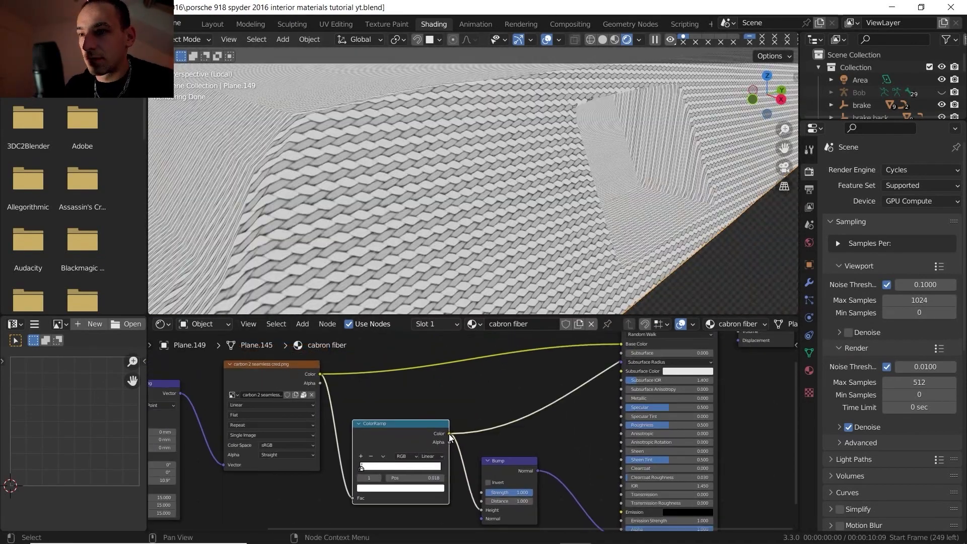
Link the ColorRamp's Color output to the Principled BSDF's Roughness and set its Clearcoat to 1.000.
drag(449, 434, 621, 425)
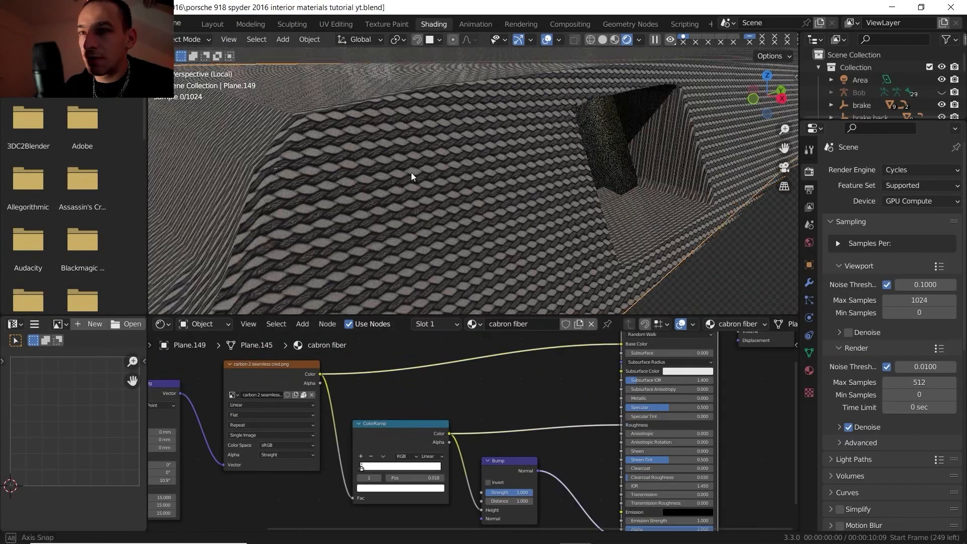
middle_drag(411, 172, 439, 197)
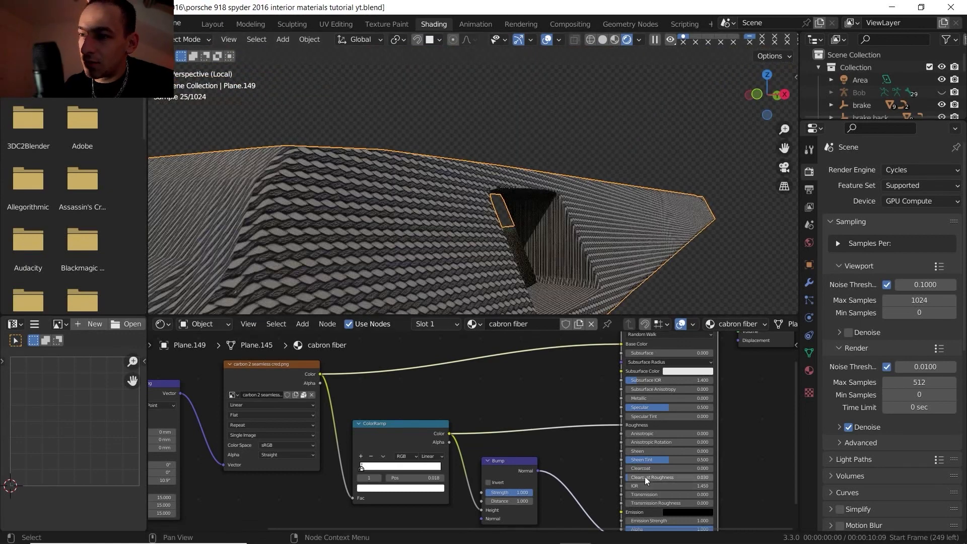
drag(642, 470, 731, 470)
middle_drag(657, 462, 575, 424)
scroll(637, 424, up, 3)
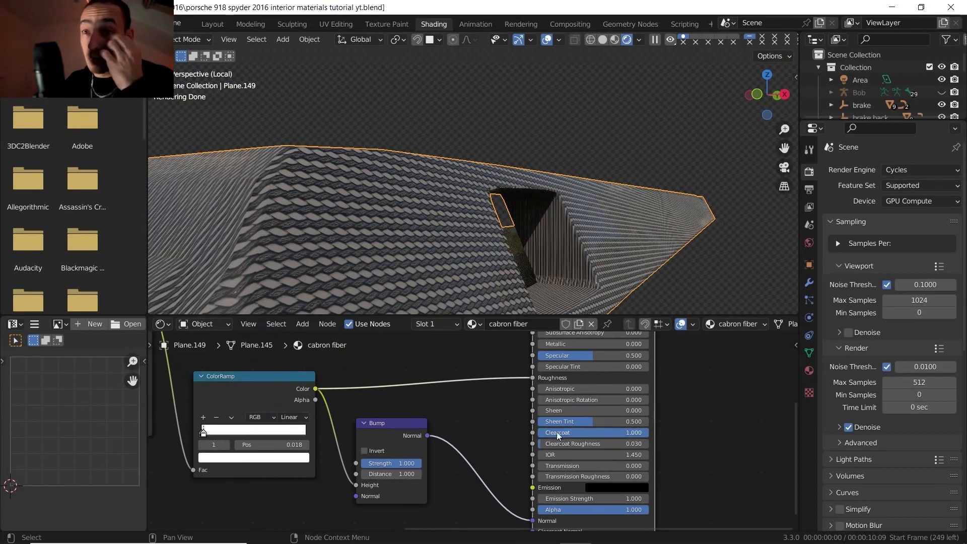
middle_drag(404, 202, 385, 211)
scroll(407, 433, down, 3)
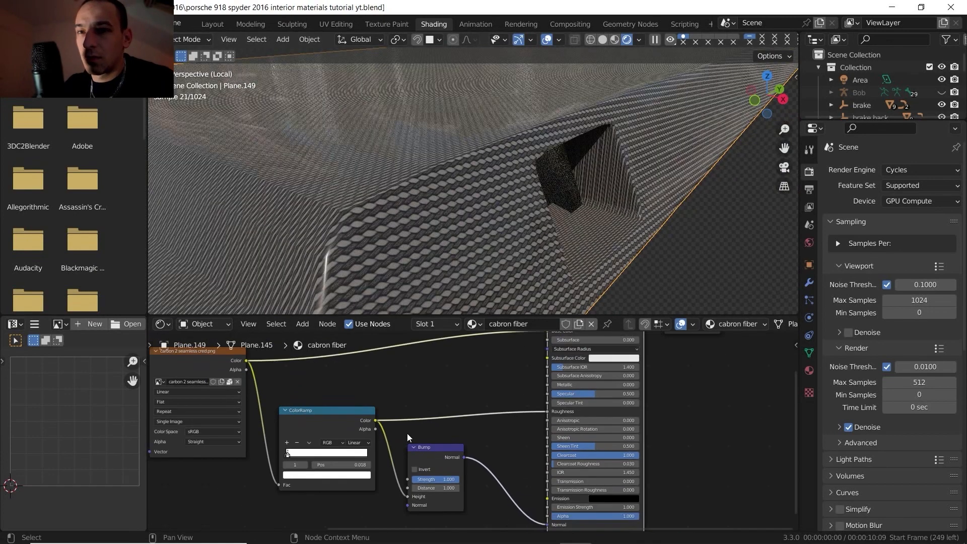
Link the carbon image's Color output to the Principled BSDF's Roughness and insert a duplicate of the ColorRamp on that link.
middle_drag(407, 433, 416, 448)
drag(256, 375, 558, 426)
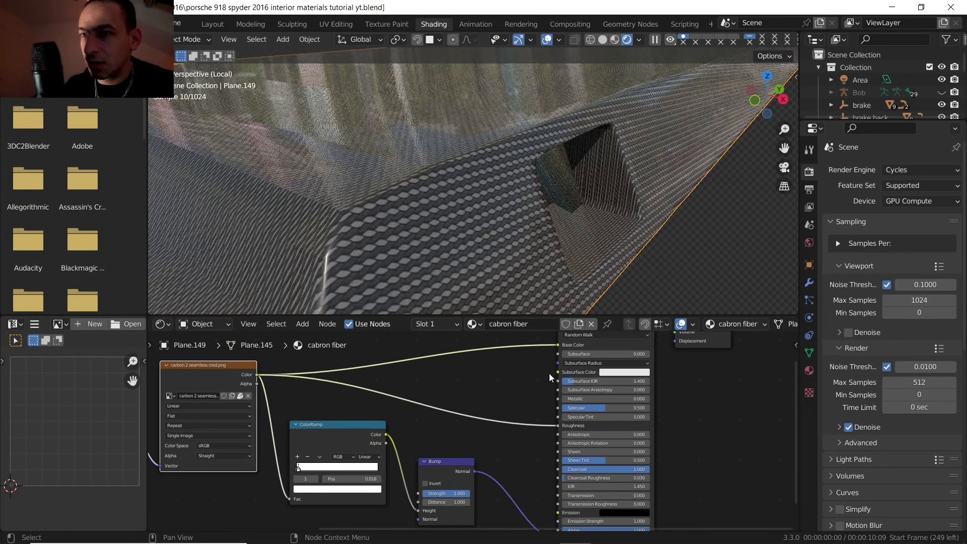
middle_drag(498, 174, 482, 172)
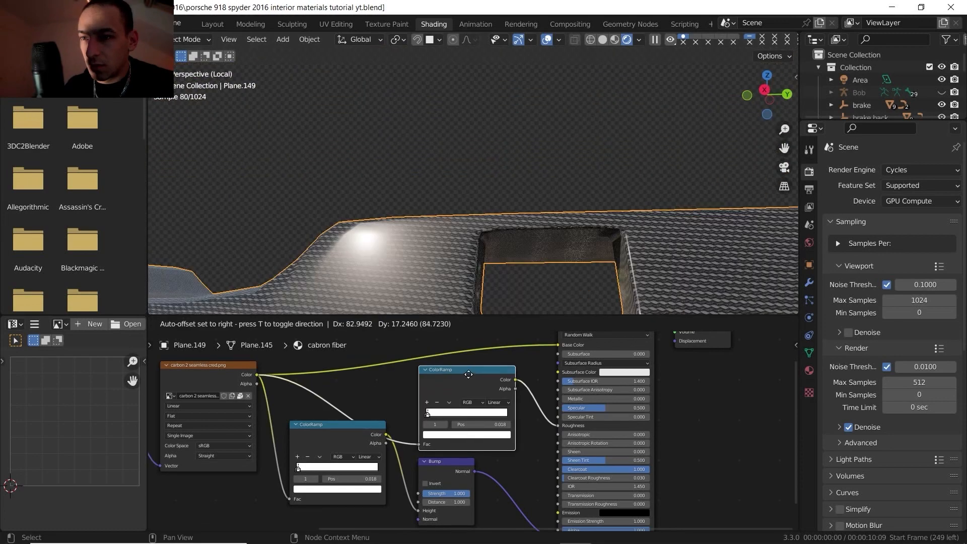
click(468, 374)
scroll(425, 411, up, 2)
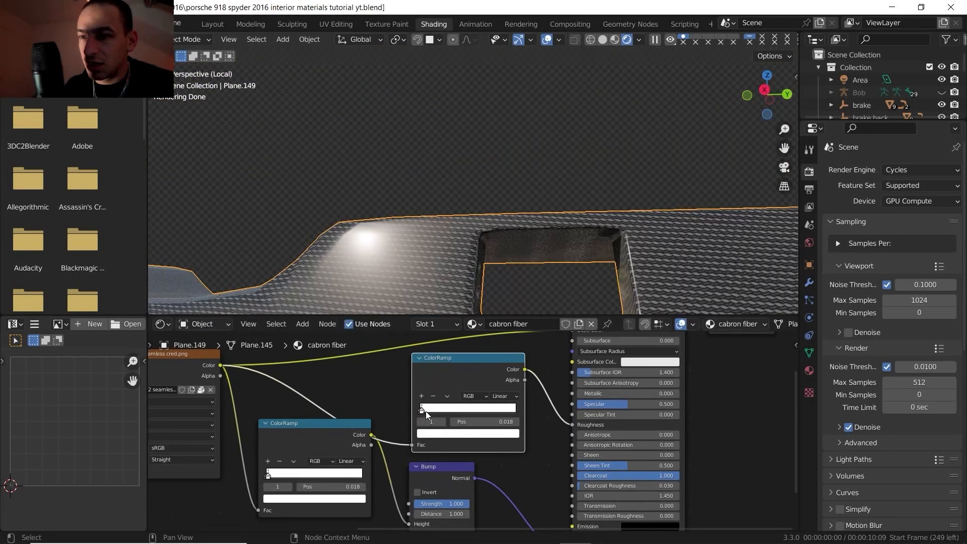
Lighten the dark stop of the ColorRamp feeding Roughness to grey and set its white stop to position 0.124.
drag(424, 409, 519, 410)
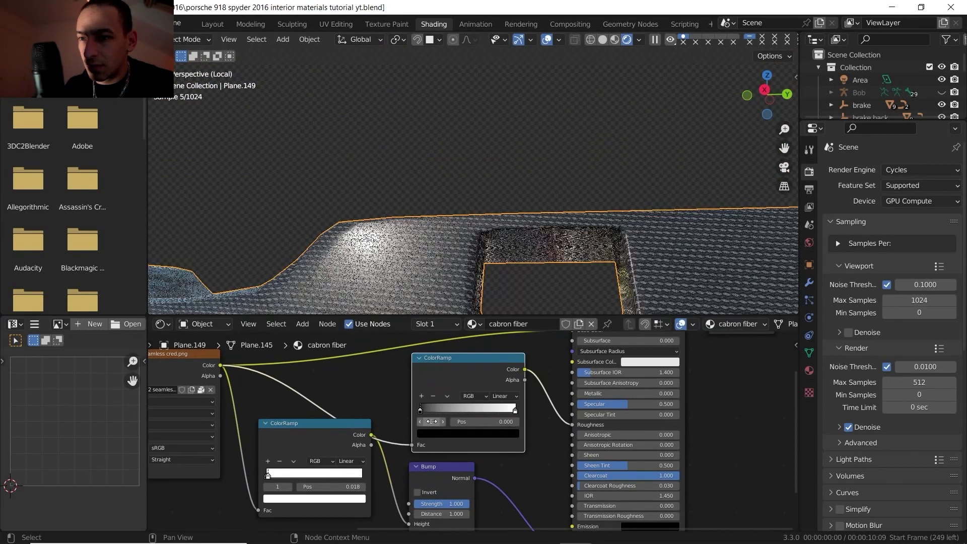
click(421, 411)
click(468, 433)
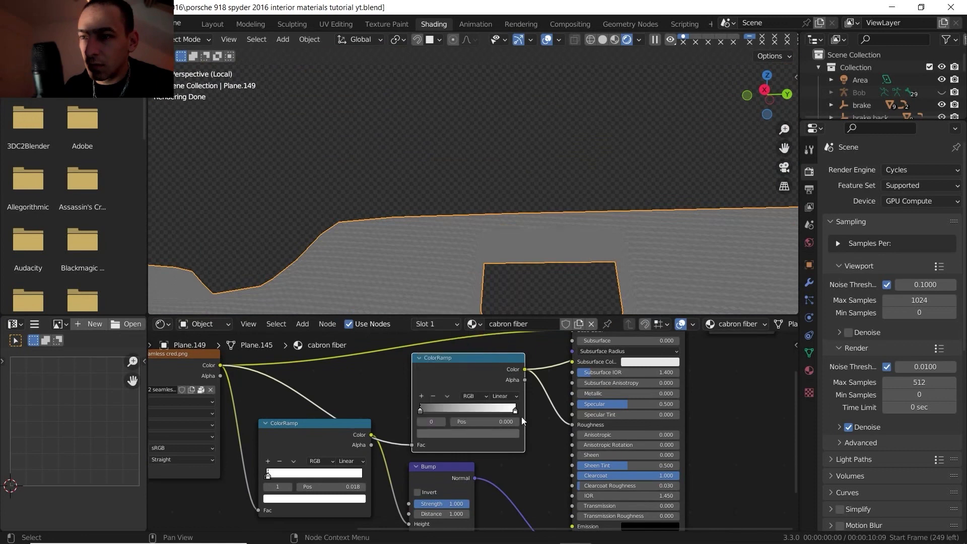
drag(516, 410, 426, 412)
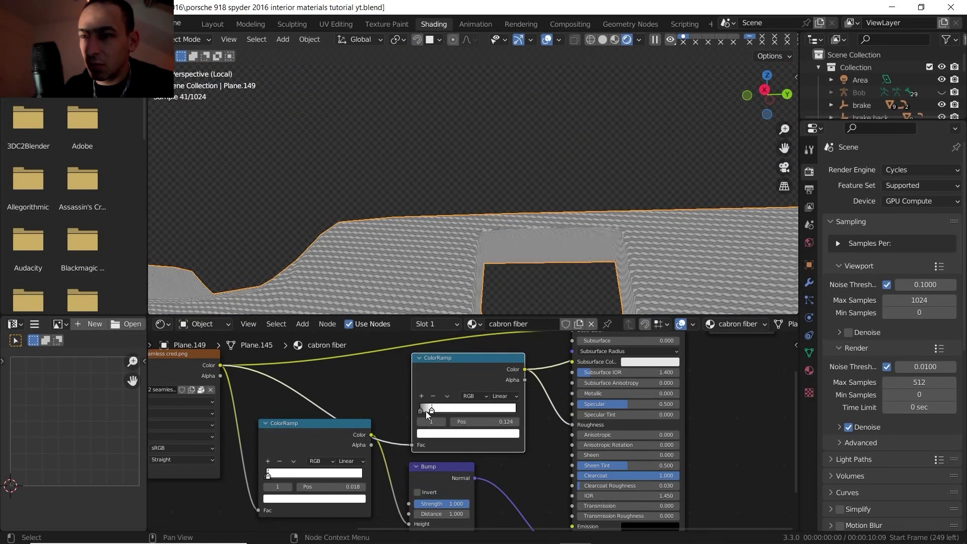
ctrl+shift+click(621, 422)
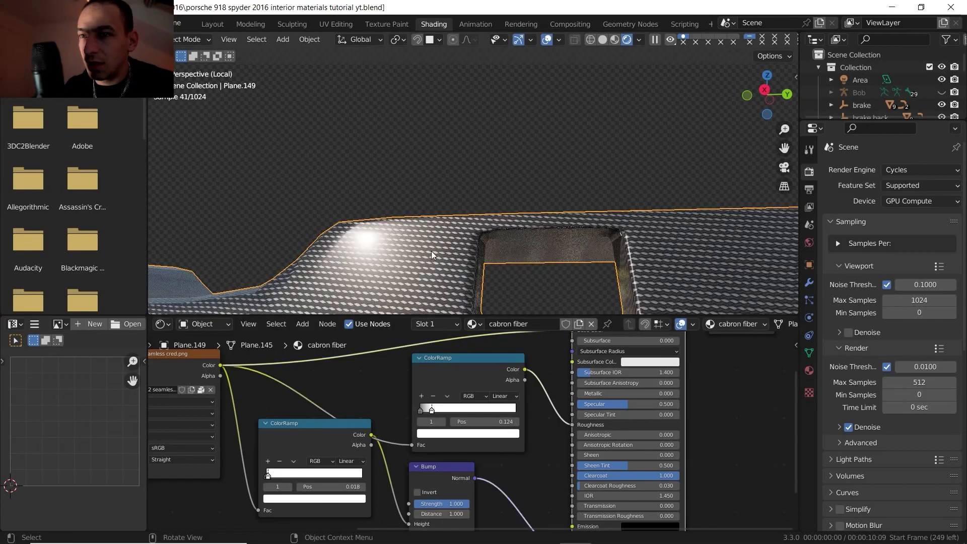
scroll(461, 199, up, 4)
shift+middle_drag(433, 250, 469, 226)
scroll(468, 225, up, 2)
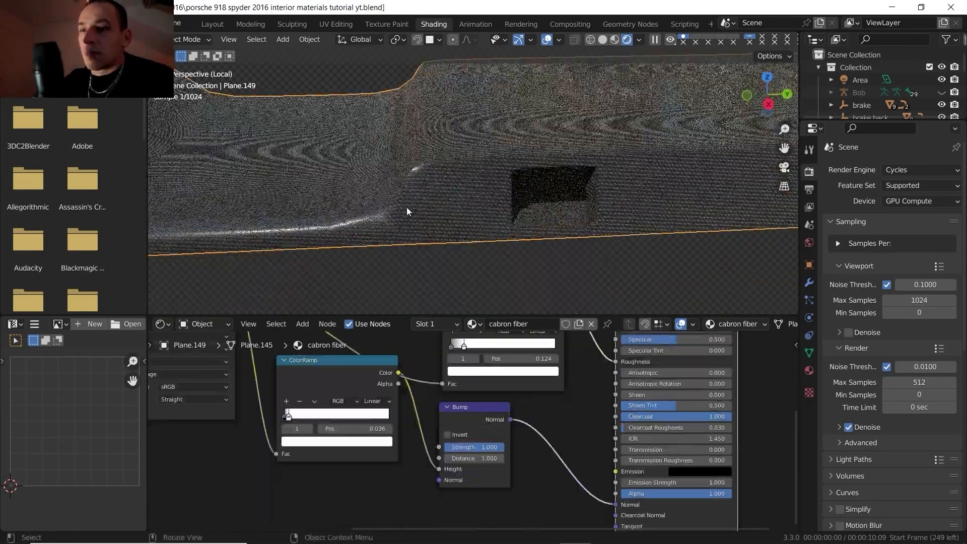
Return to the full car interior and assign the existing "cabron fiber" material to the centre console part, Plane.163.
scroll(407, 207, down, 2)
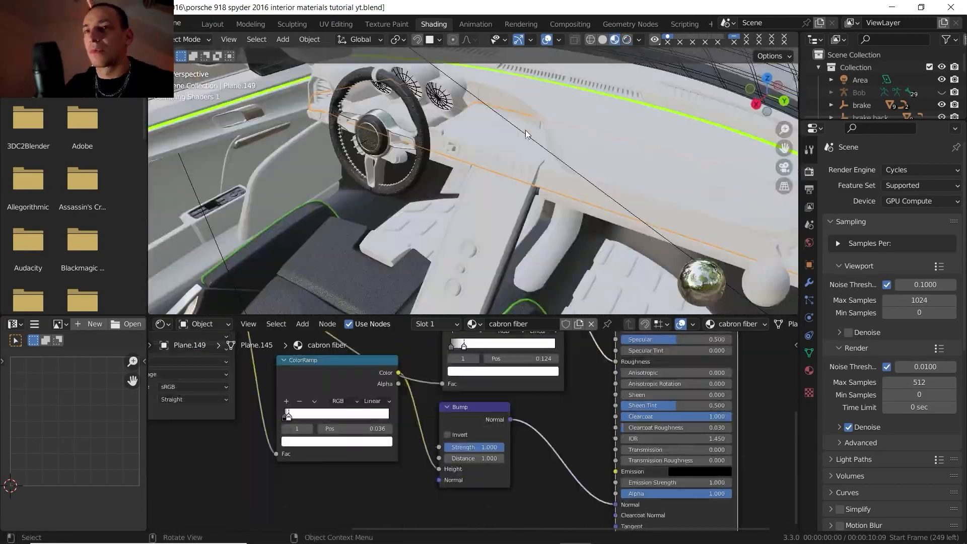
scroll(509, 170, up, 2)
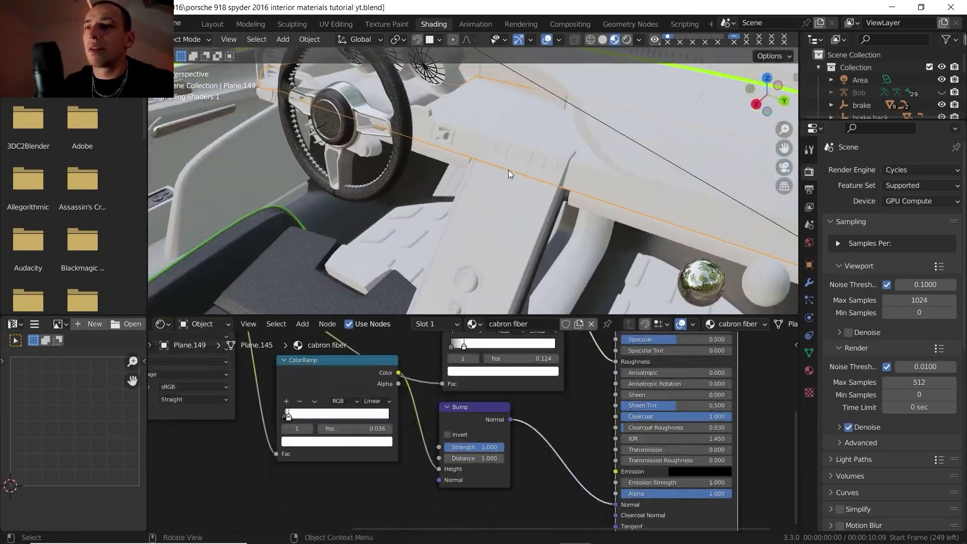
middle_drag(508, 170, 483, 174)
click(555, 183)
click(552, 189)
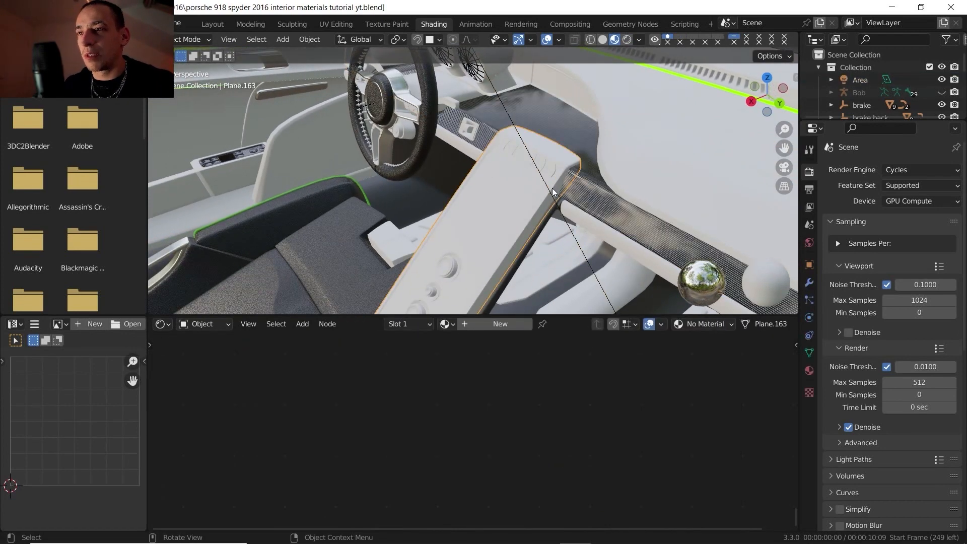
shift+middle_drag(302, 131, 316, 150)
right_click(435, 328)
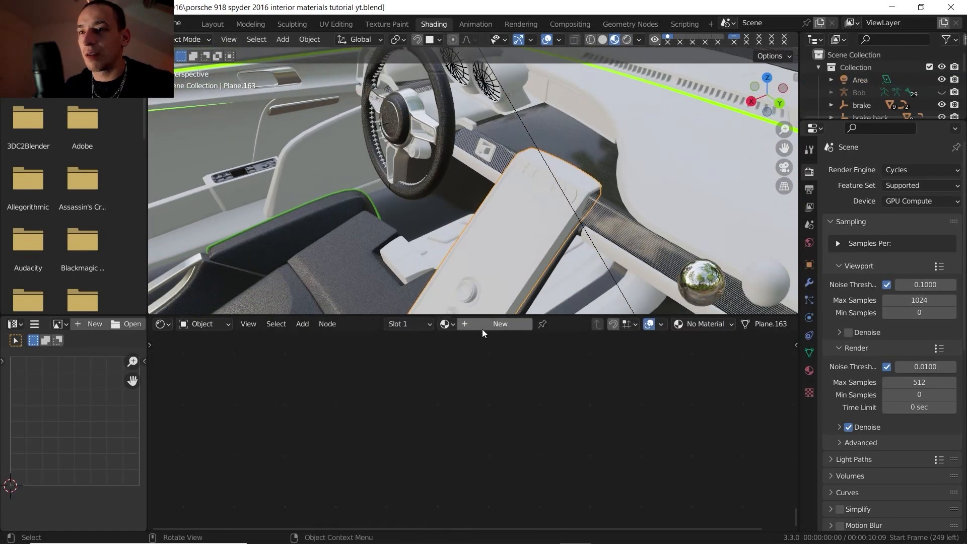
click(449, 326)
click(480, 355)
Assign the "cabron fiber" material to the driver door's upper trim strip and to its large inner panel.
middle_drag(425, 186, 398, 110)
click(398, 110)
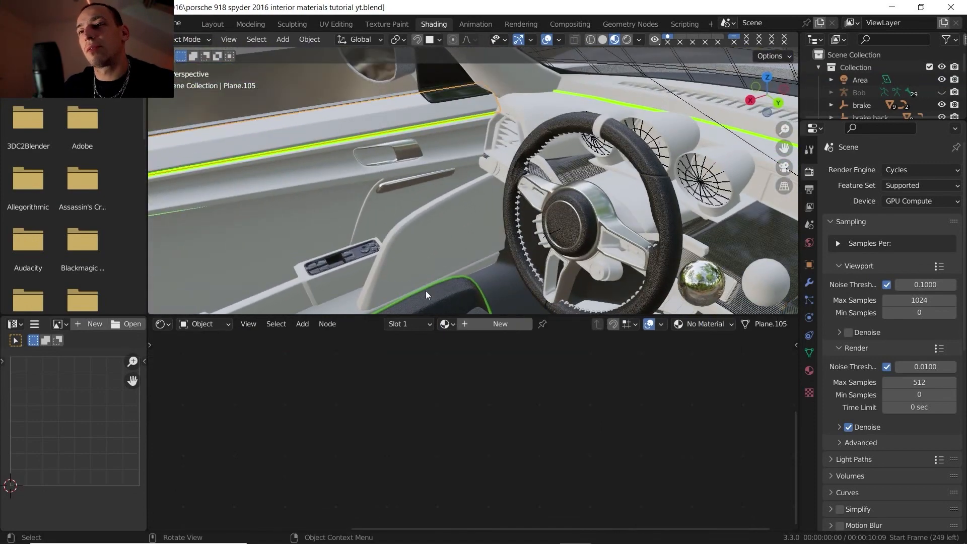
click(446, 328)
click(467, 355)
click(304, 214)
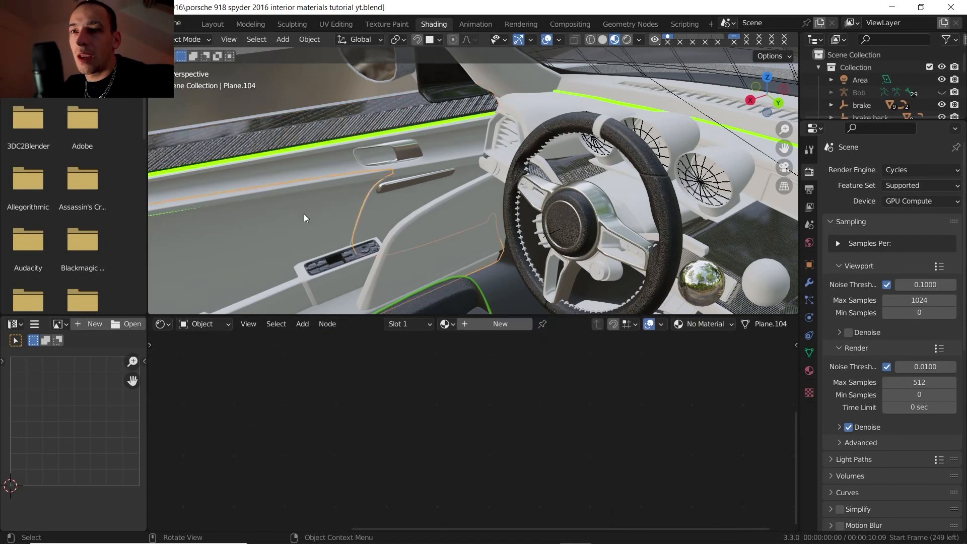
click(447, 324)
click(466, 356)
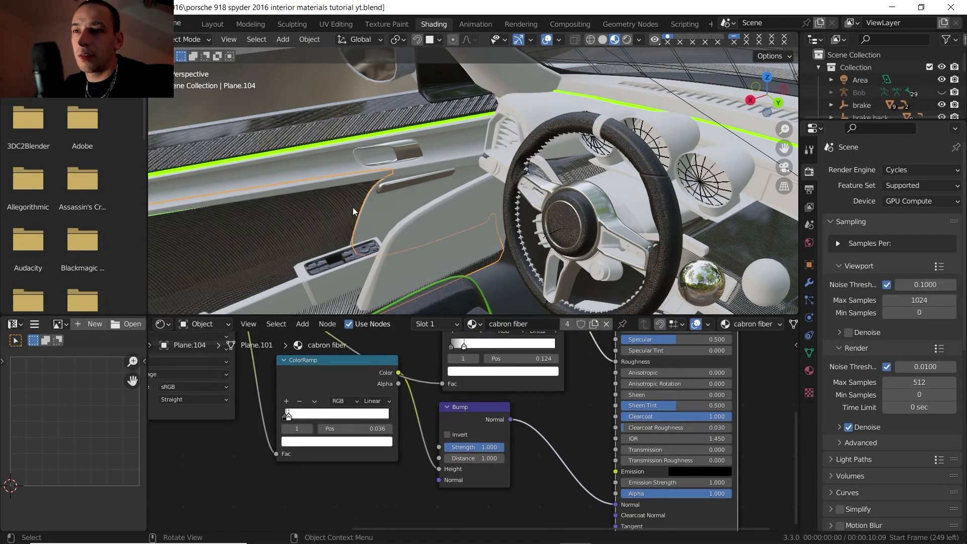
Switch to the image viewer, examine the Porsche 918 Spyder reference photos for the interior materials, and return to Blender.
middle_drag(370, 206, 335, 225)
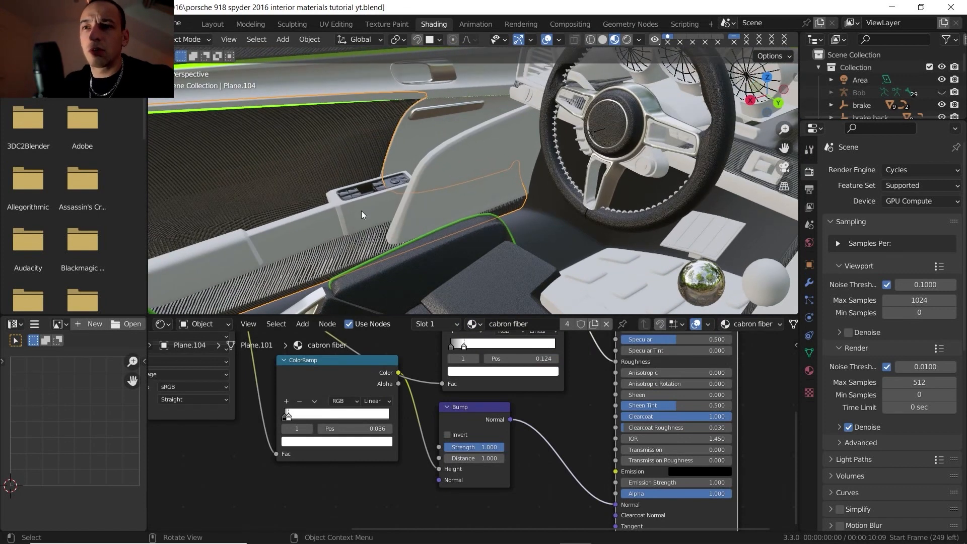
click(606, 531)
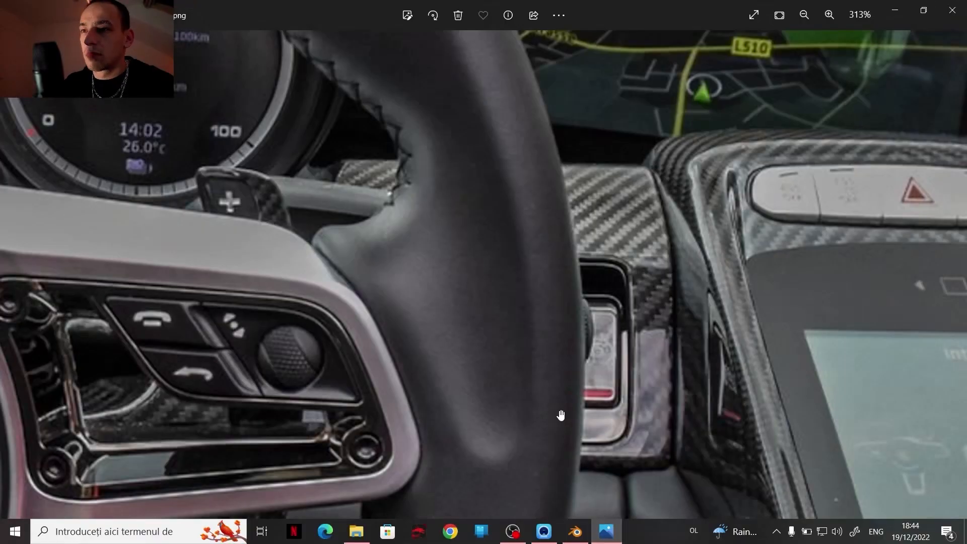
scroll(493, 308, down, 6)
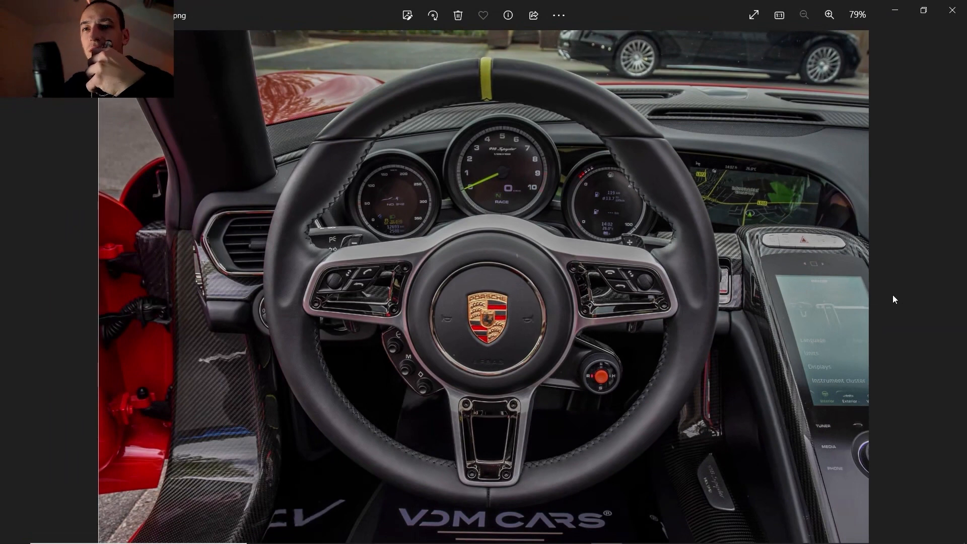
click(956, 289)
click(957, 292)
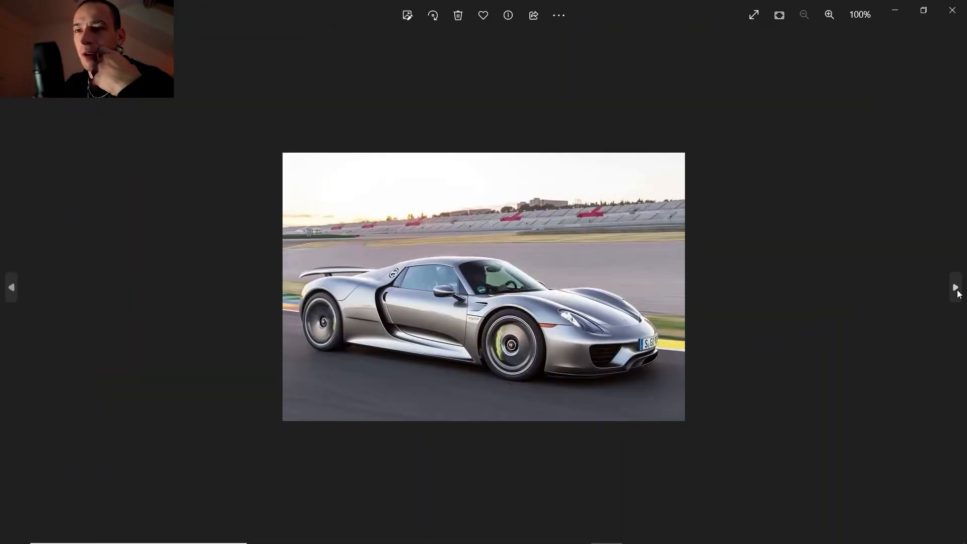
click(957, 292)
click(957, 292)
click(957, 292)
click(956, 288)
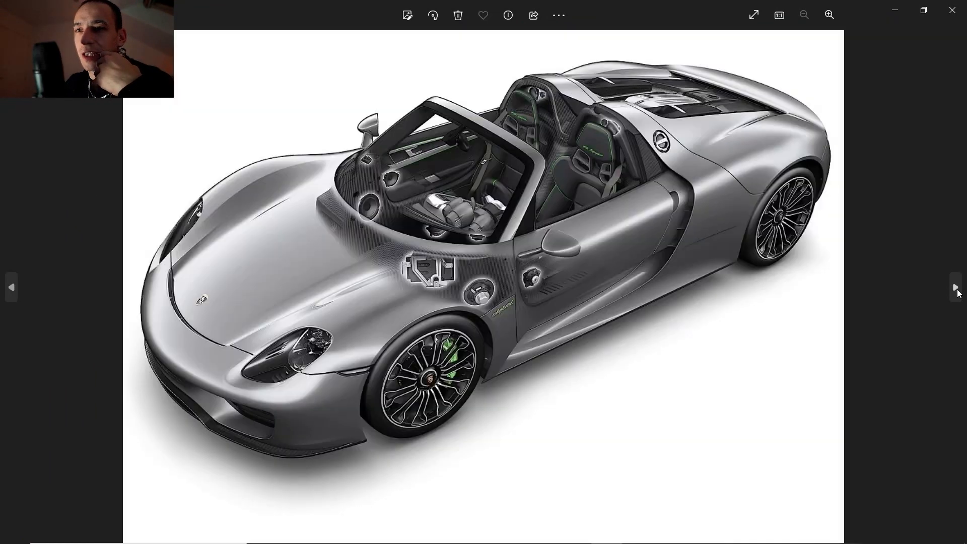
click(956, 288)
click(957, 288)
click(956, 288)
click(956, 289)
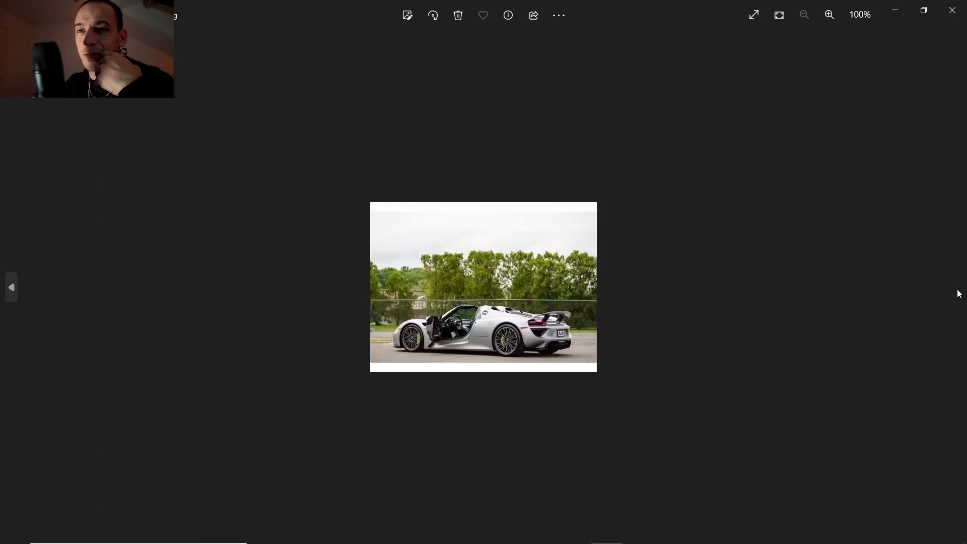
click(958, 290)
click(583, 534)
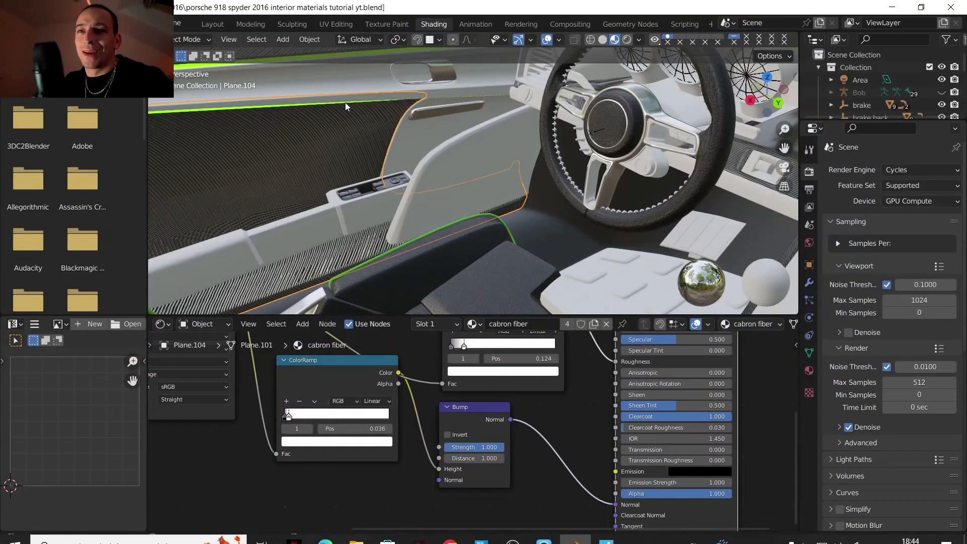
Assign the existing "plastic" material to the curved lower door panel beside the driver's seat, Plane.107.
middle_drag(496, 186, 498, 210)
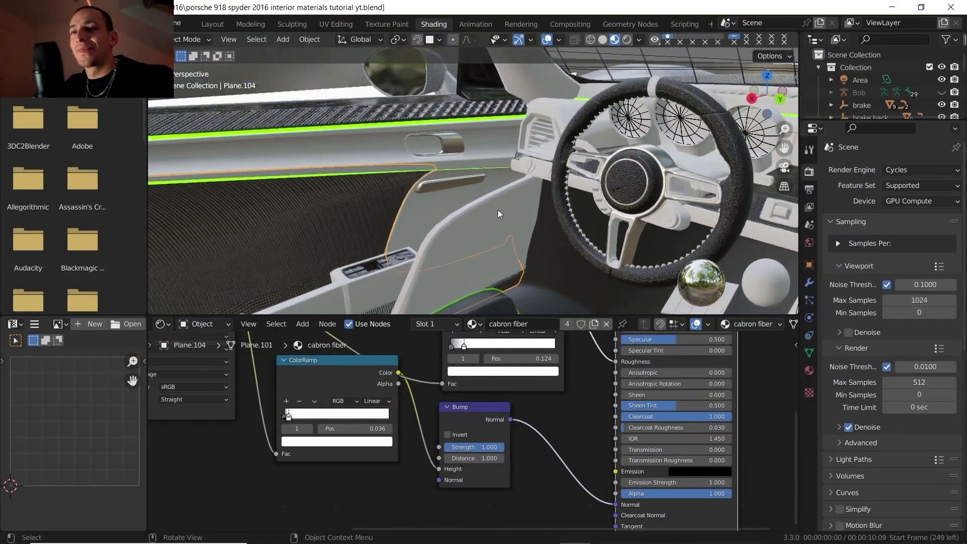
click(395, 160)
middle_drag(394, 160, 405, 174)
click(447, 324)
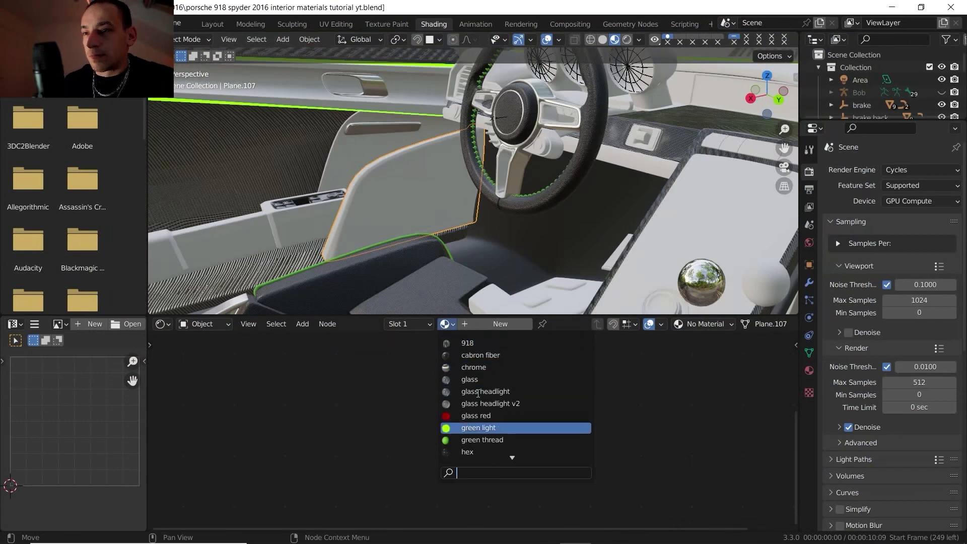
scroll(493, 401, down, 11)
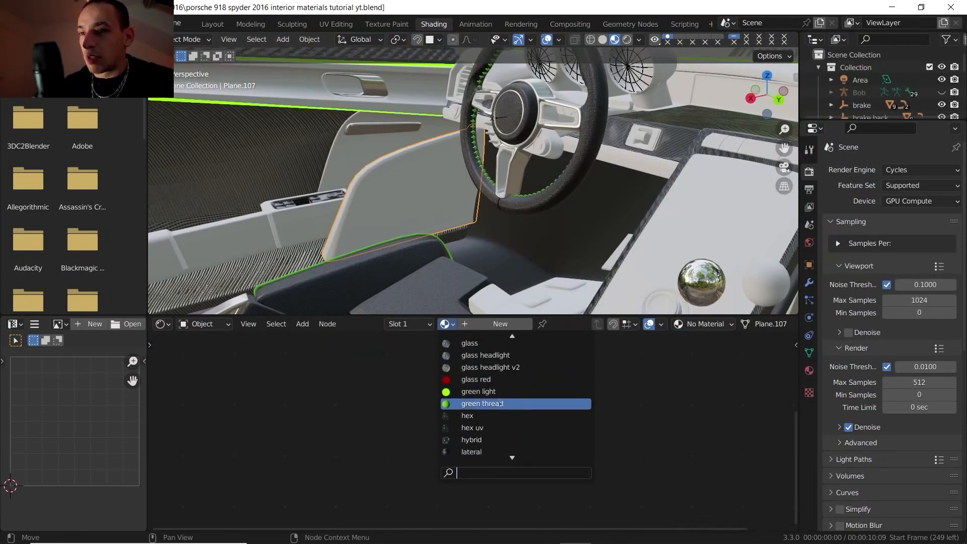
scroll(493, 401, down, 6)
scroll(486, 409, down, 10)
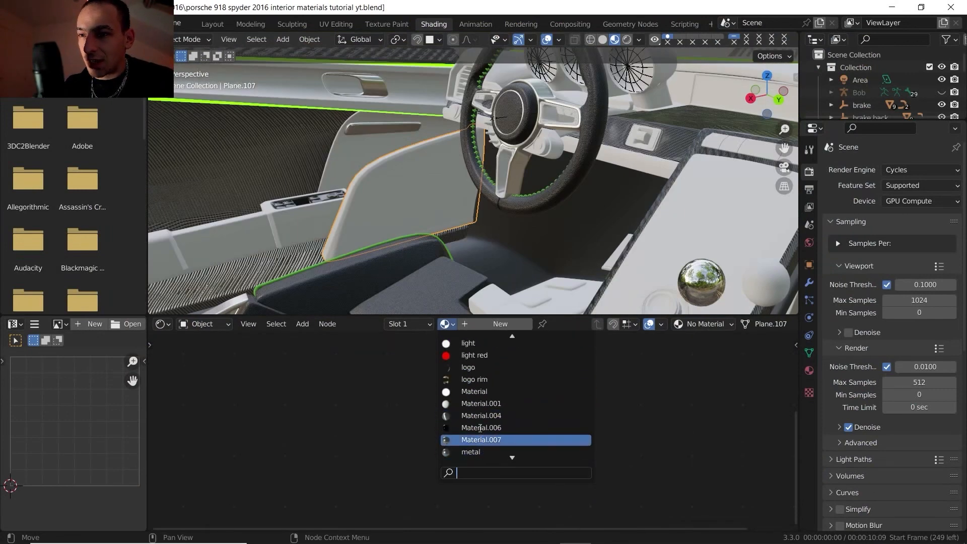
click(472, 404)
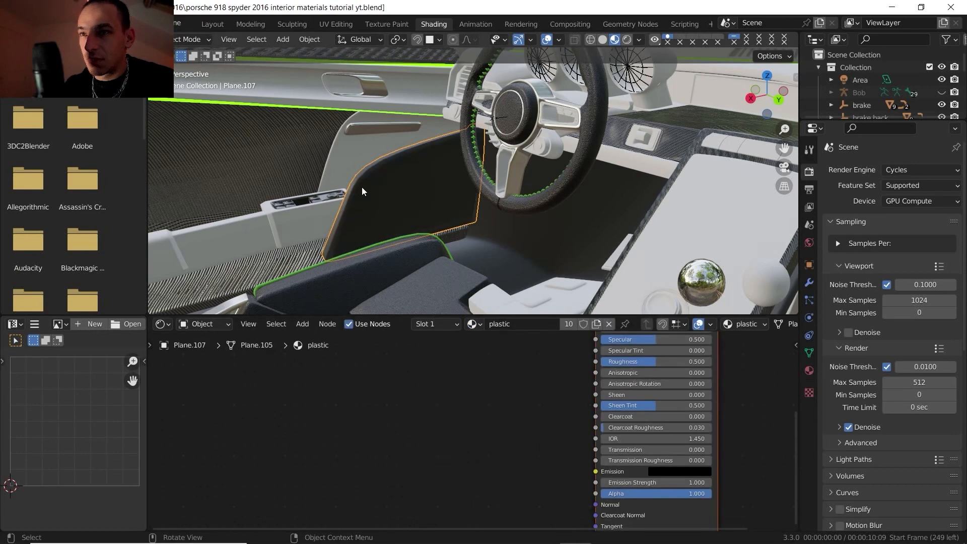
Assign the "plastic" material to the door panel around the slim metal handle, Plane.122.
click(348, 149)
click(445, 324)
scroll(484, 408, down, 17)
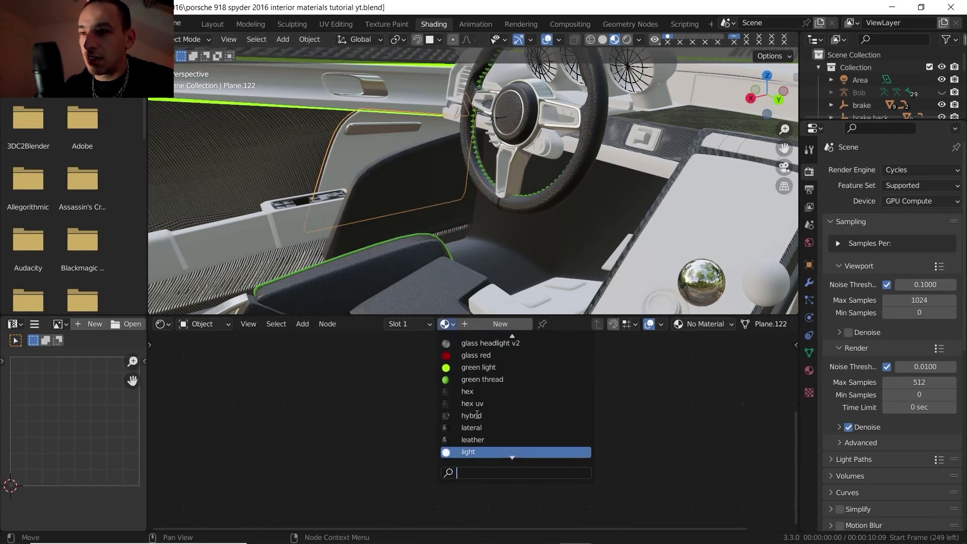
scroll(486, 414, down, 3)
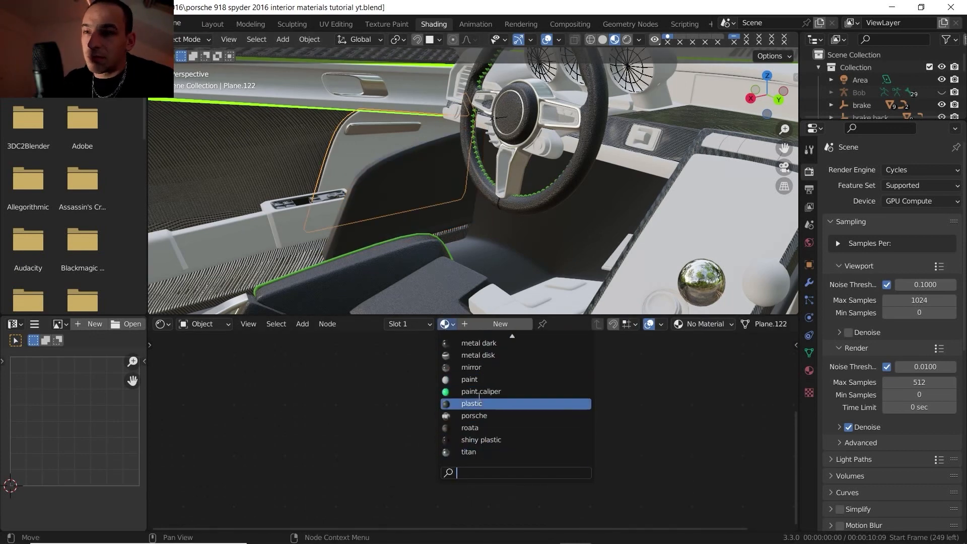
click(478, 402)
Assign the "plastic" material to the housing of the window switches on the door, Plane.108.
click(328, 244)
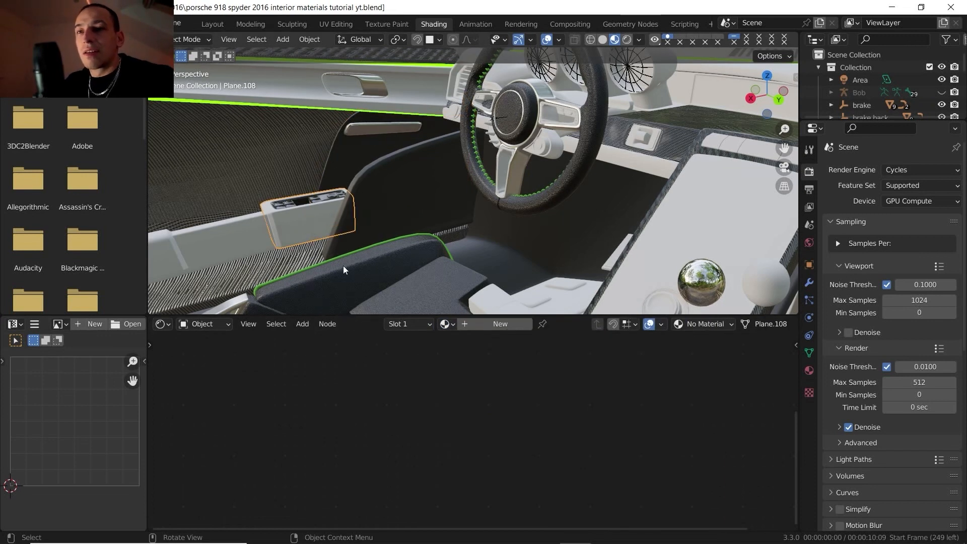
click(444, 324)
scroll(501, 409, down, 19)
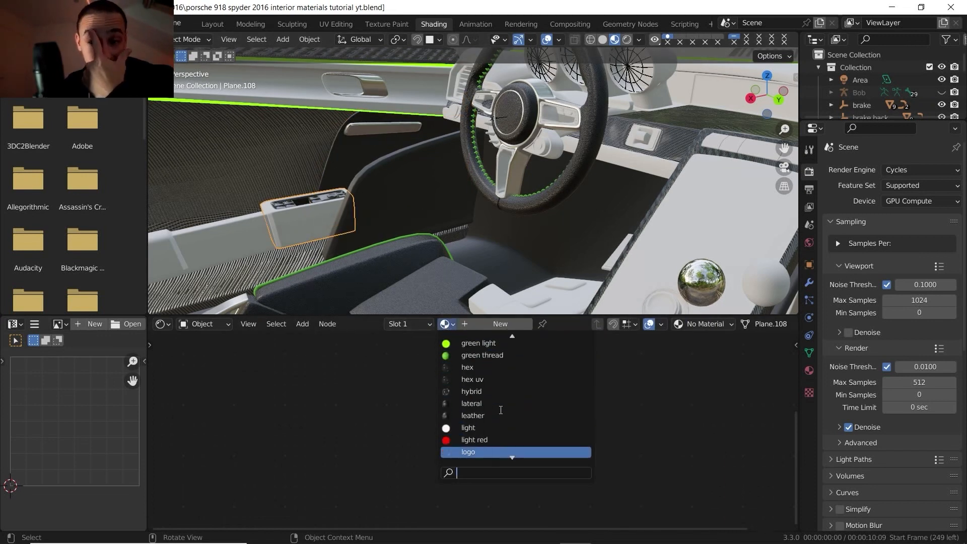
scroll(501, 409, down, 12)
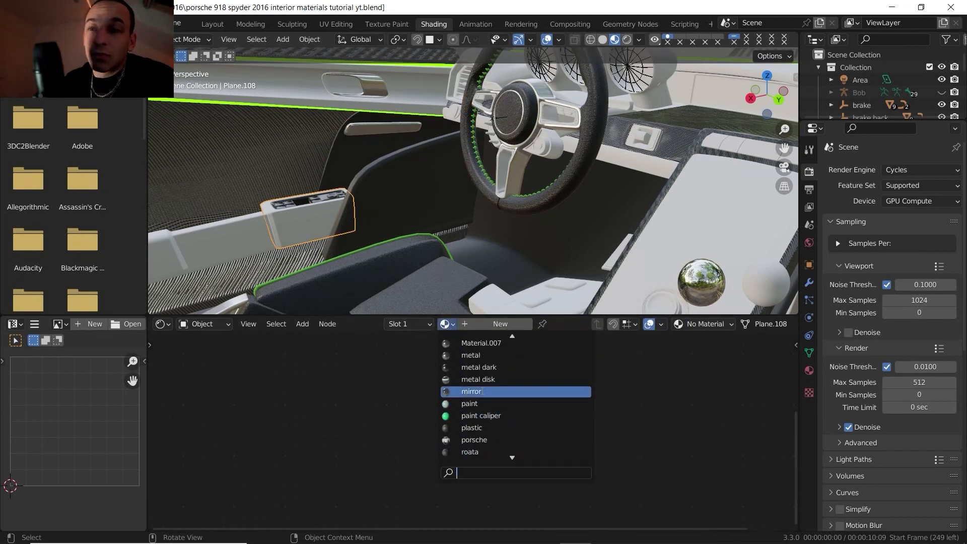
click(481, 427)
Assign the "cabron fiber" material to the door armrest piece beside the window switch housing, Plane.117.
click(252, 221)
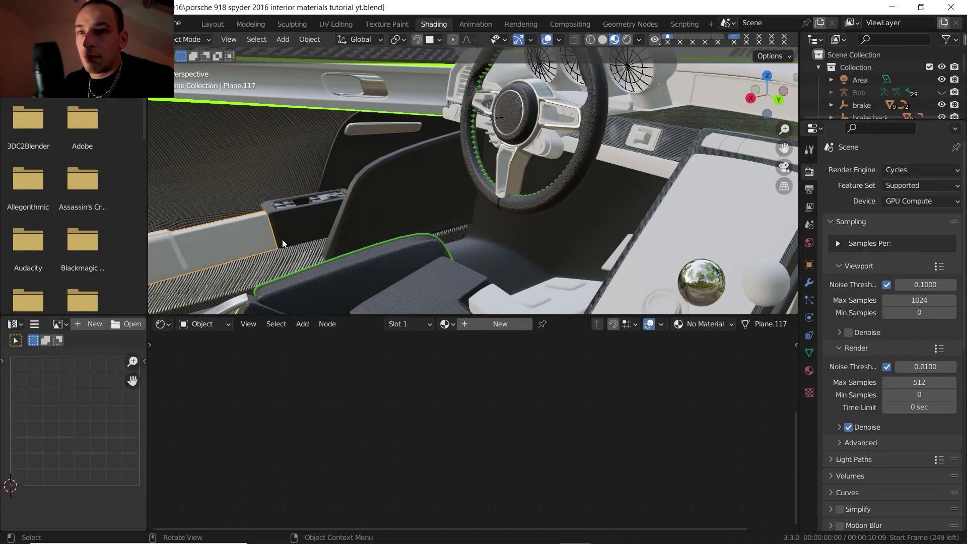
click(446, 324)
click(457, 354)
middle_drag(349, 226, 313, 222)
click(248, 239)
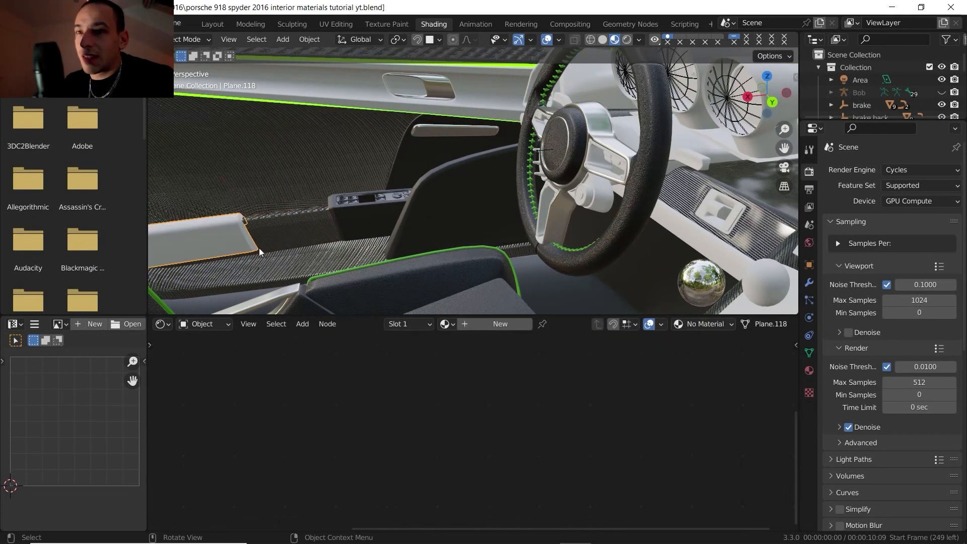
Assign the "metal dark" material to the insert frames in the steering wheel spokes, Cylinder.035.
click(469, 167)
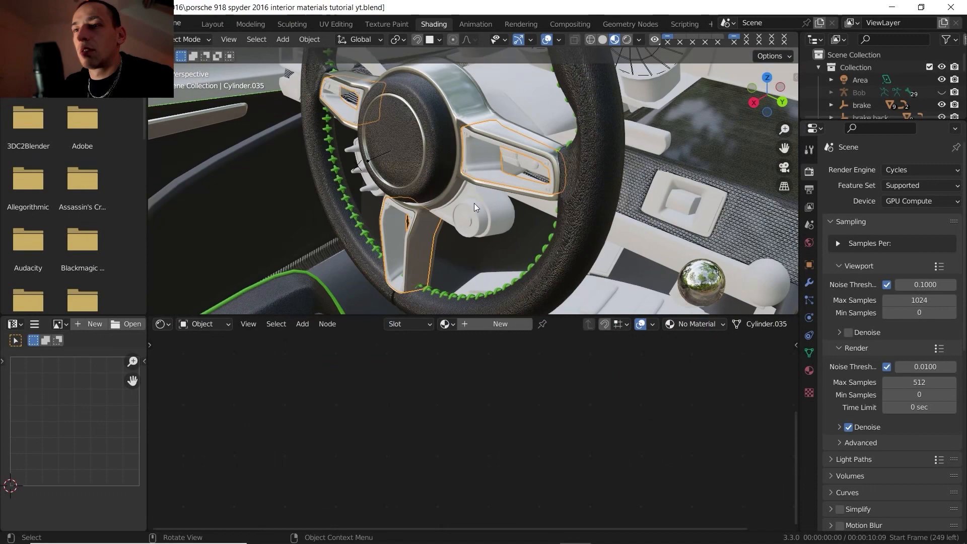
scroll(477, 219, up, 2)
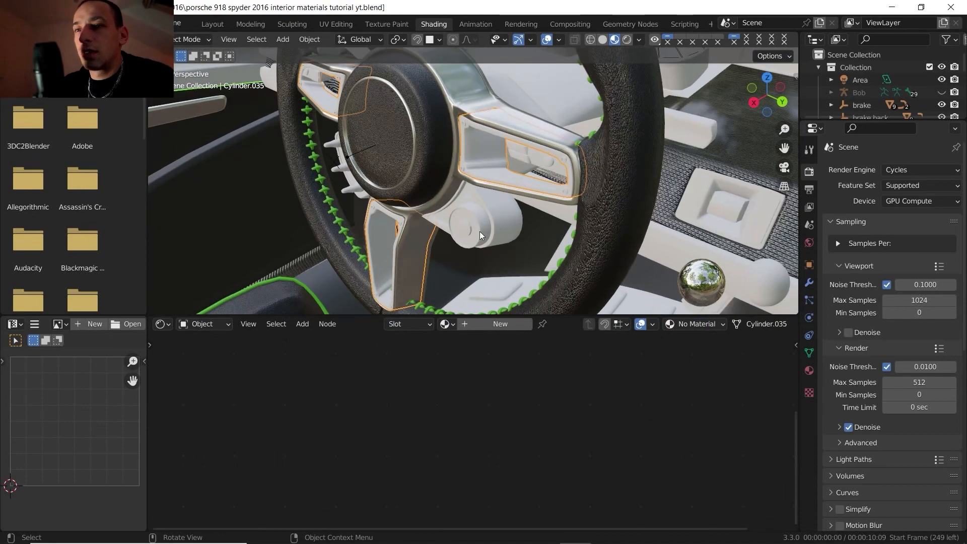
click(446, 323)
scroll(469, 428, down, 5)
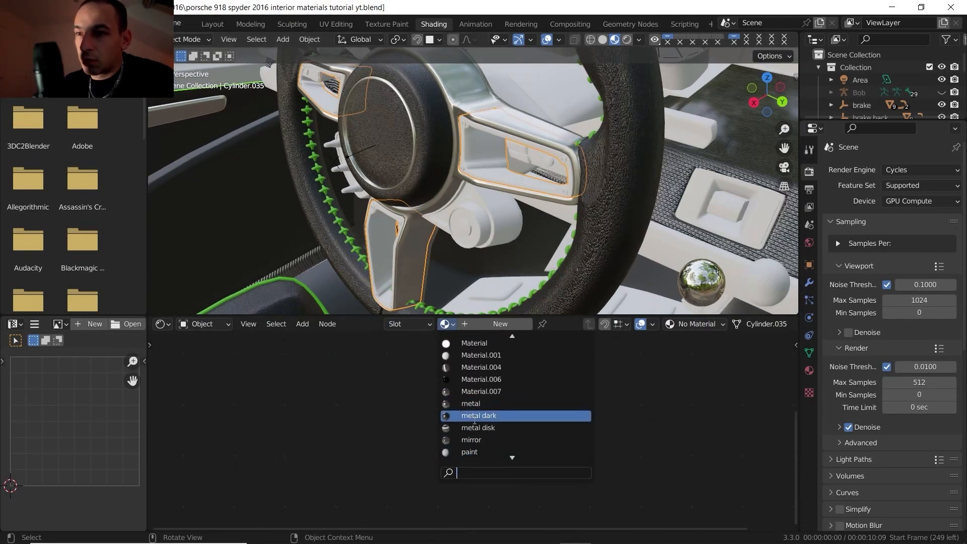
click(474, 417)
mouse_move(471, 201)
middle_down()
mouse_move(477, 217)
mouse_move(482, 196)
middle_up()
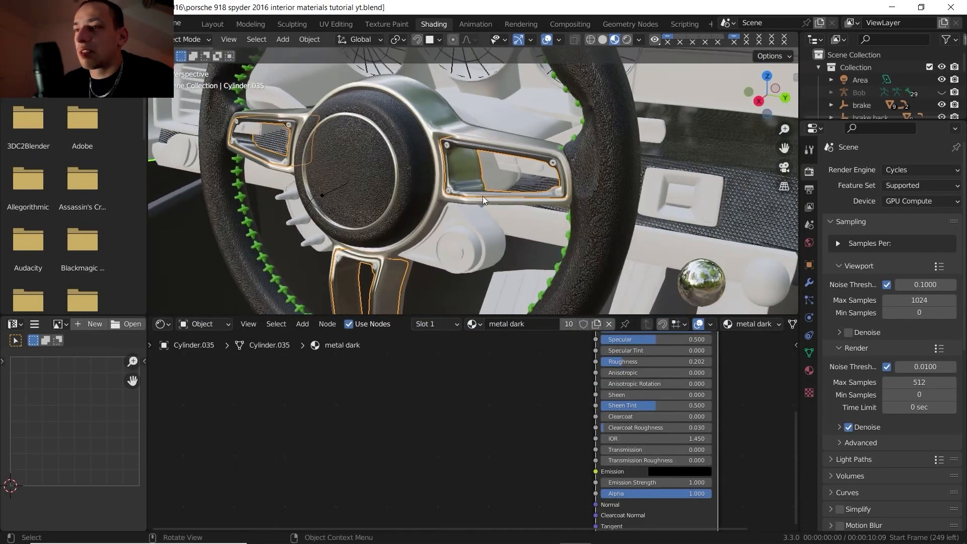
Assign an existing material to the small screws in the steering wheel spokes, Cylinder.063.
middle_drag(370, 174, 460, 153)
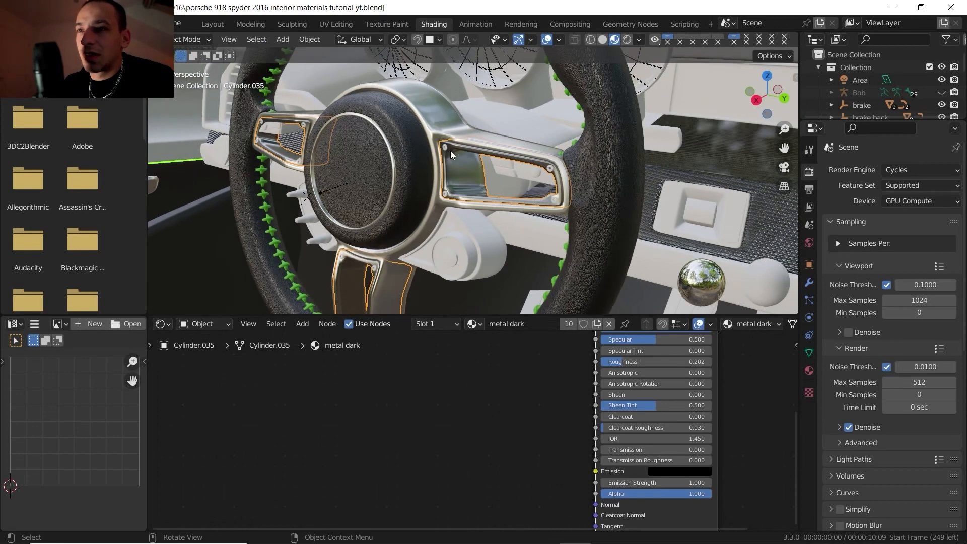
click(447, 147)
click(445, 323)
scroll(475, 403, down, 8)
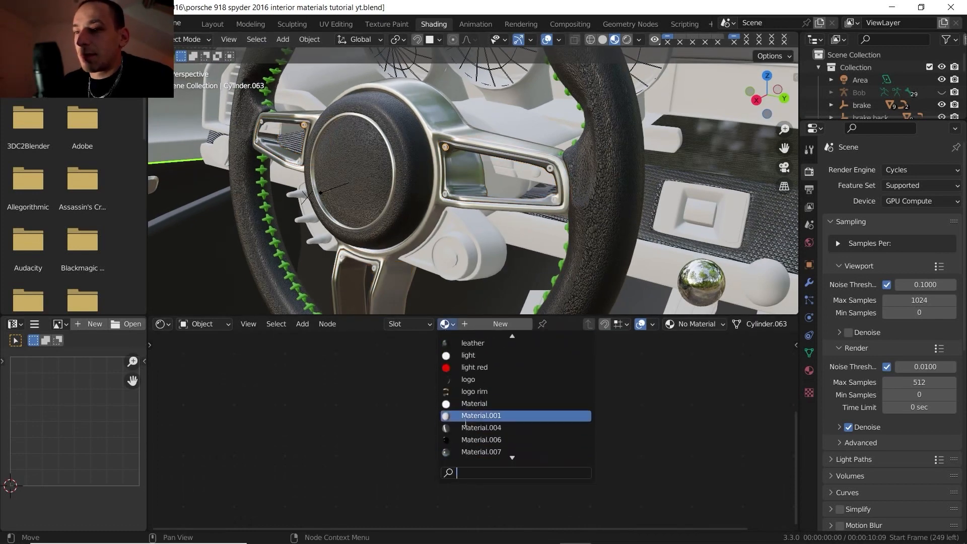
click(475, 403)
Assign the "plastic" material to the central gauge needle, Cylinder.060, and "green light" to its pointer strip, Cylinder.061.
click(549, 170)
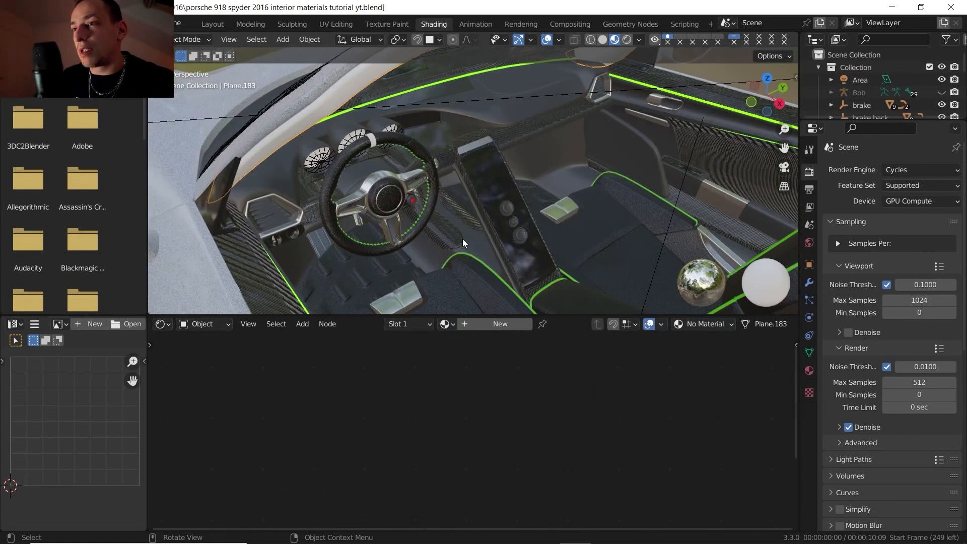
middle_drag(423, 217, 423, 159)
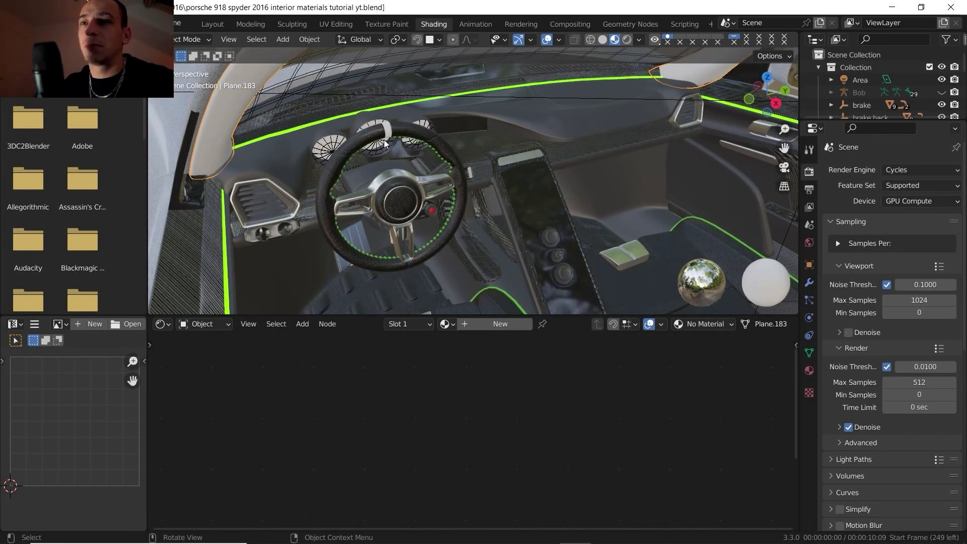
middle_drag(395, 159, 482, 163)
scroll(425, 140, up, 2)
scroll(482, 164, up, 3)
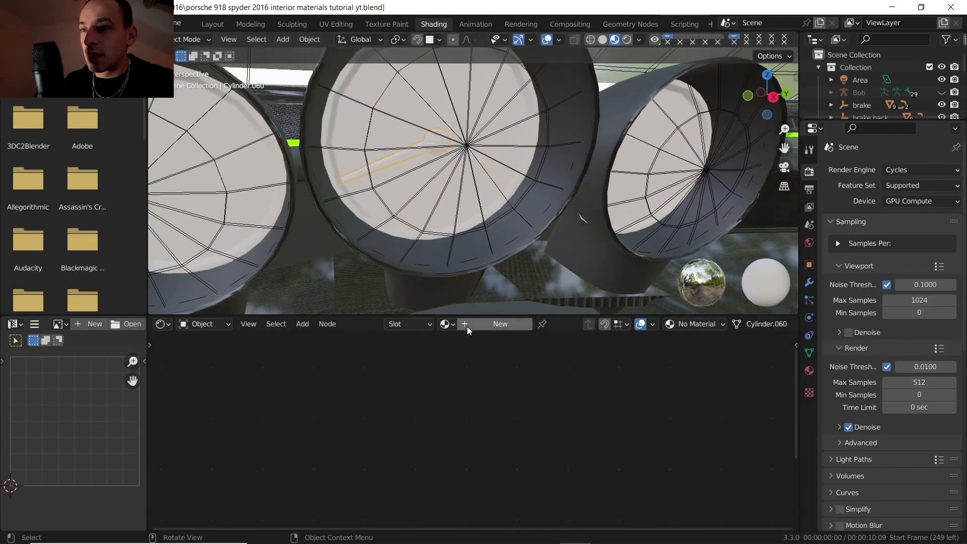
click(446, 324)
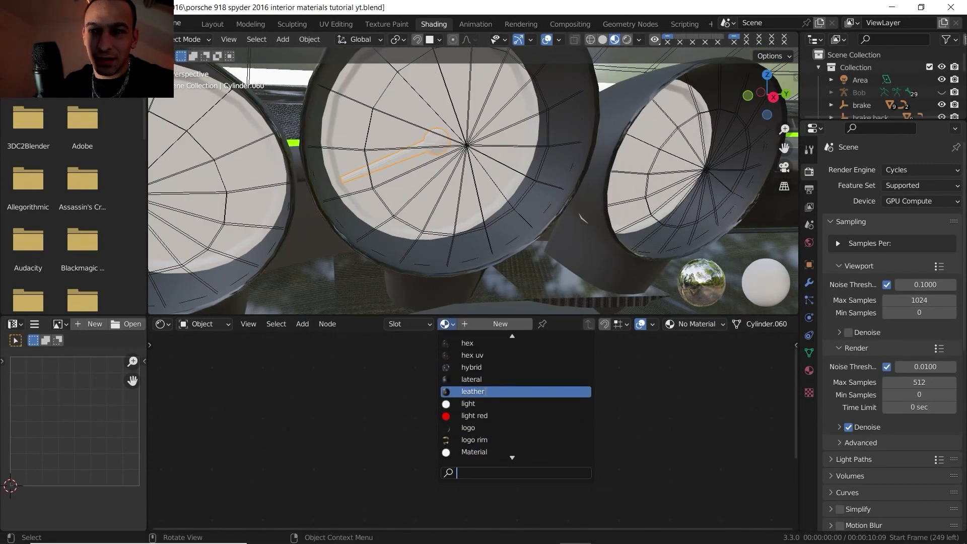
scroll(479, 403, down, 5)
click(472, 387)
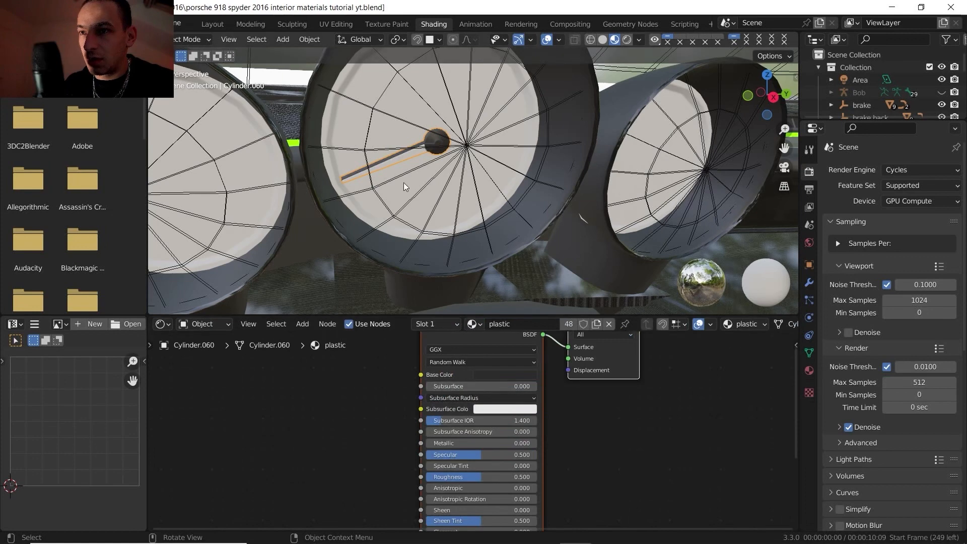
click(473, 324)
click(478, 428)
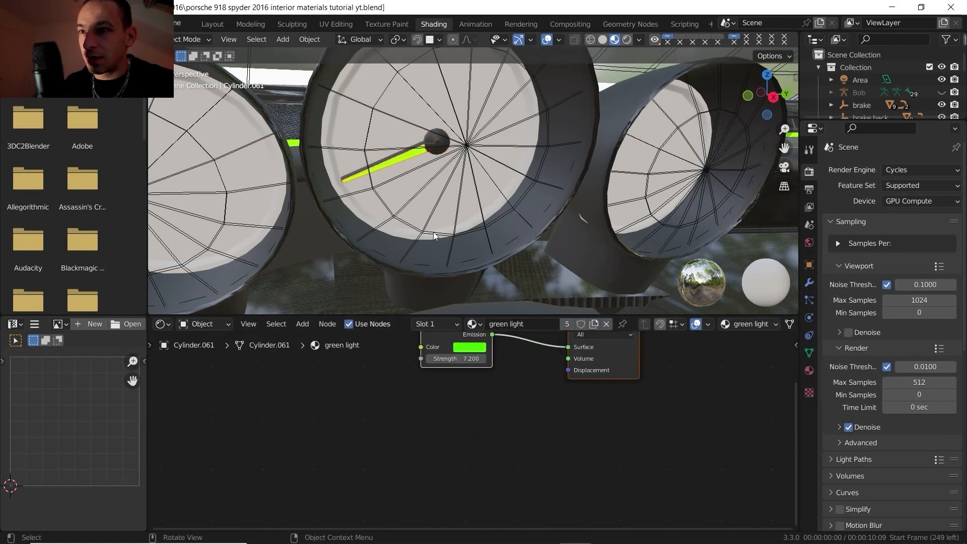
Create a new material named "central" on the central gauge face, Cylinder.054.
middle_drag(434, 231, 427, 198)
click(439, 195)
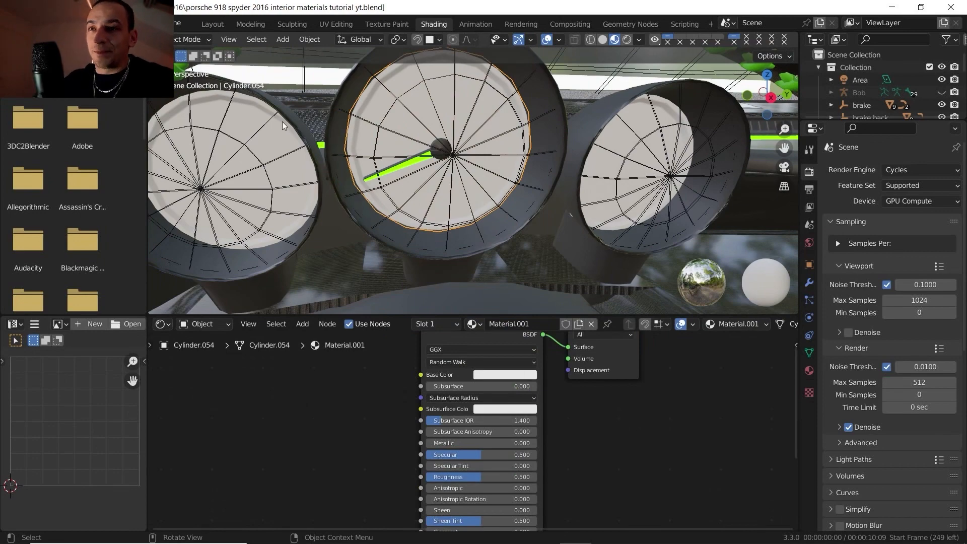
scroll(438, 138, down, 5)
scroll(432, 166, up, 3)
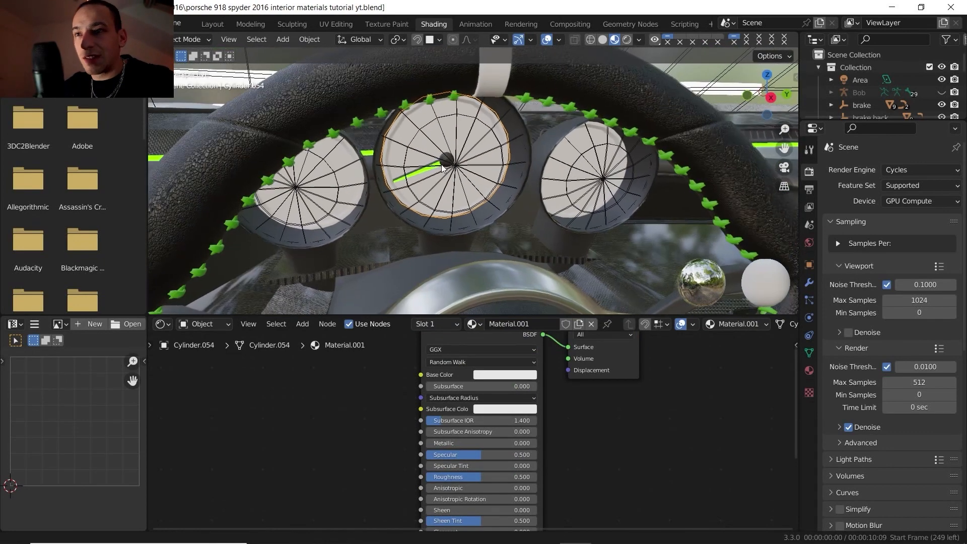
scroll(434, 169, up, 5)
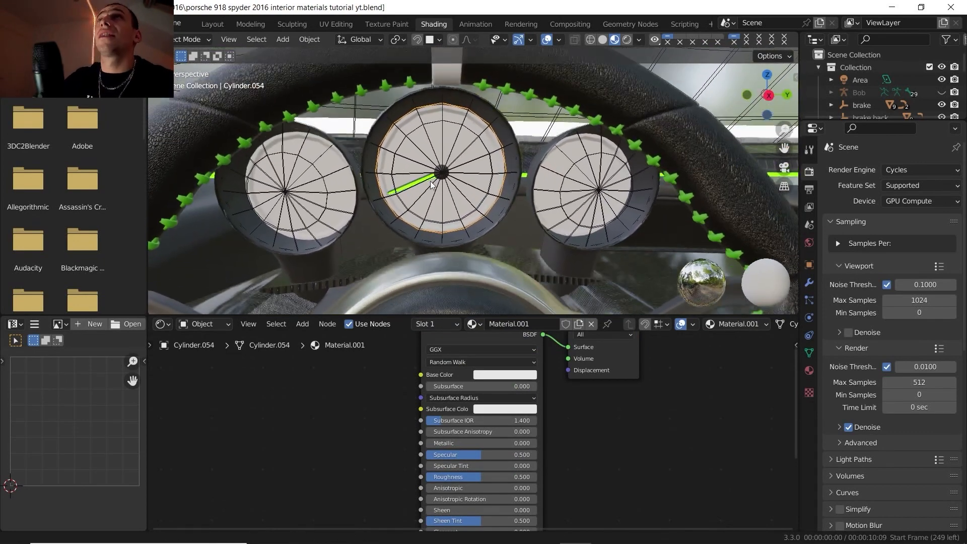
scroll(425, 156, up, 1)
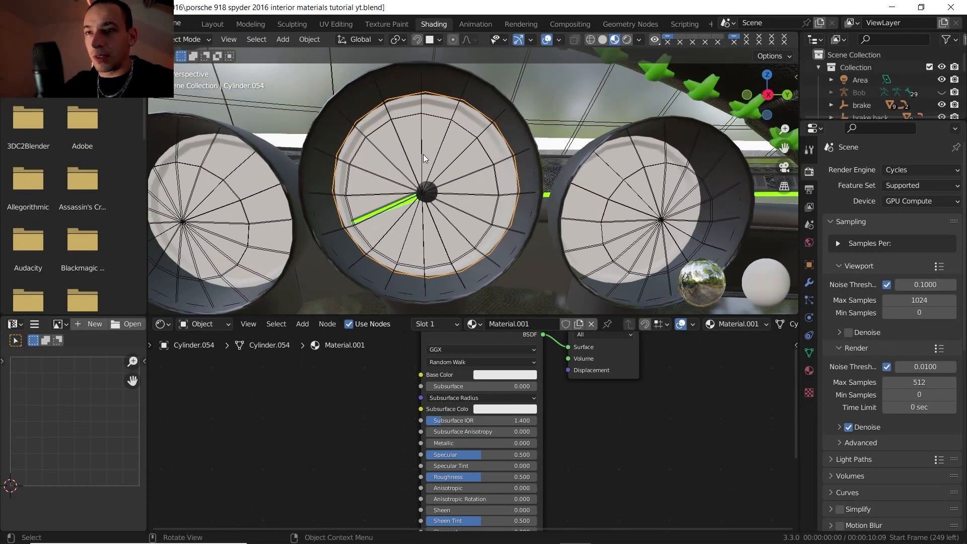
scroll(388, 417, down, 1)
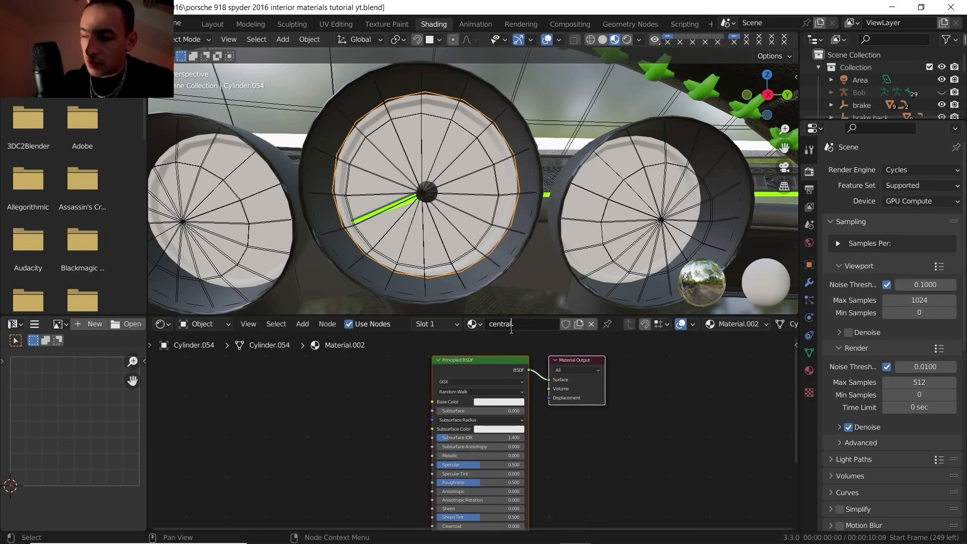
key(Return)
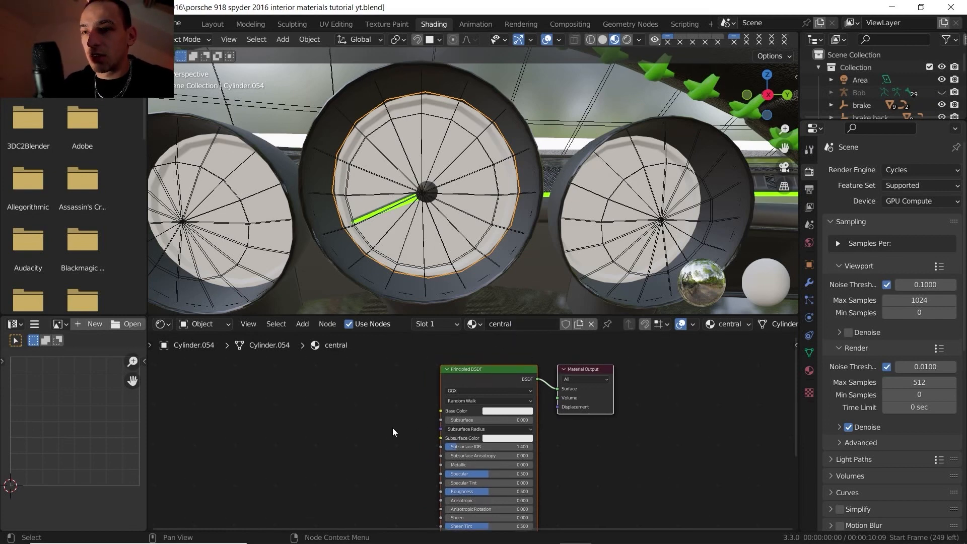
Add an Image Texture node to the "central" material and load ceas central.png from the project's textures folder.
key(shift+a)
mouse_move(361, 391)
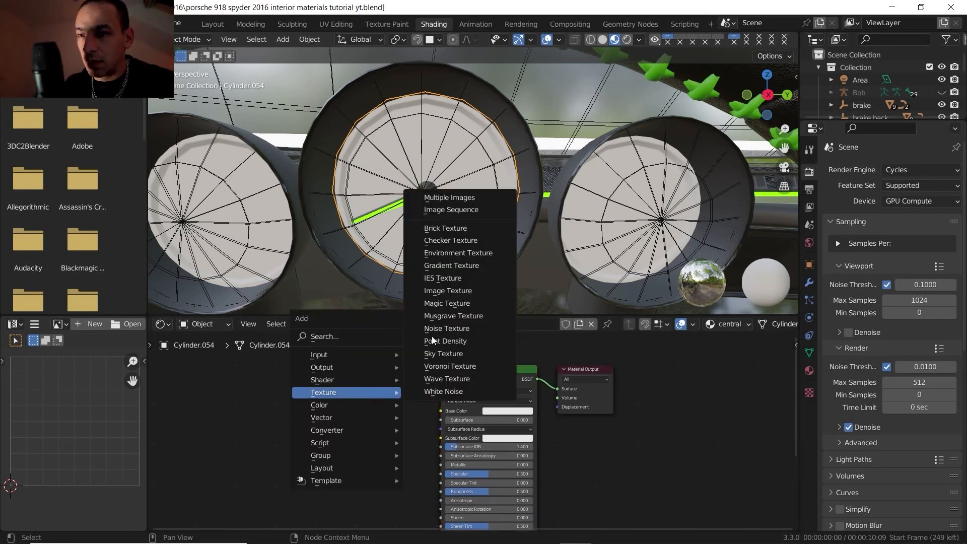
click(451, 290)
click(314, 434)
click(334, 444)
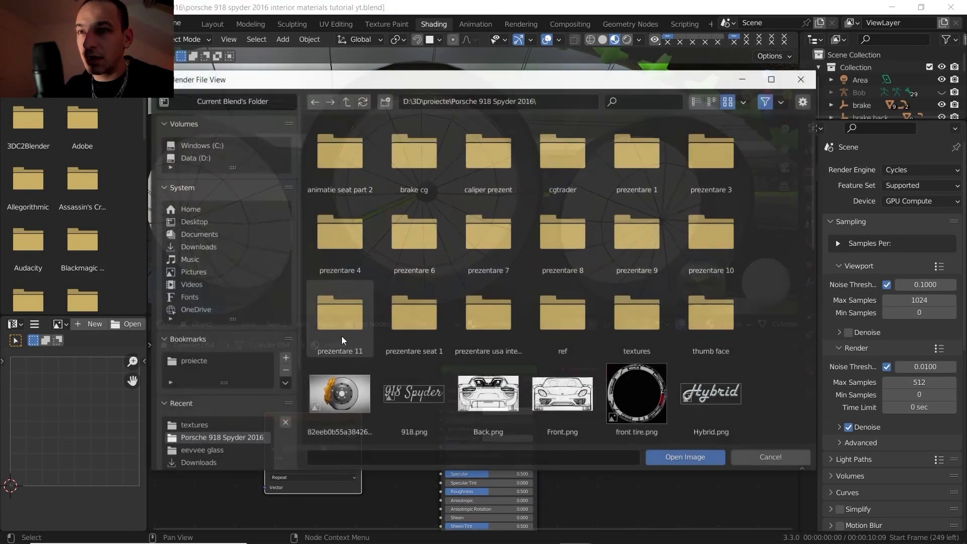
double_click(630, 331)
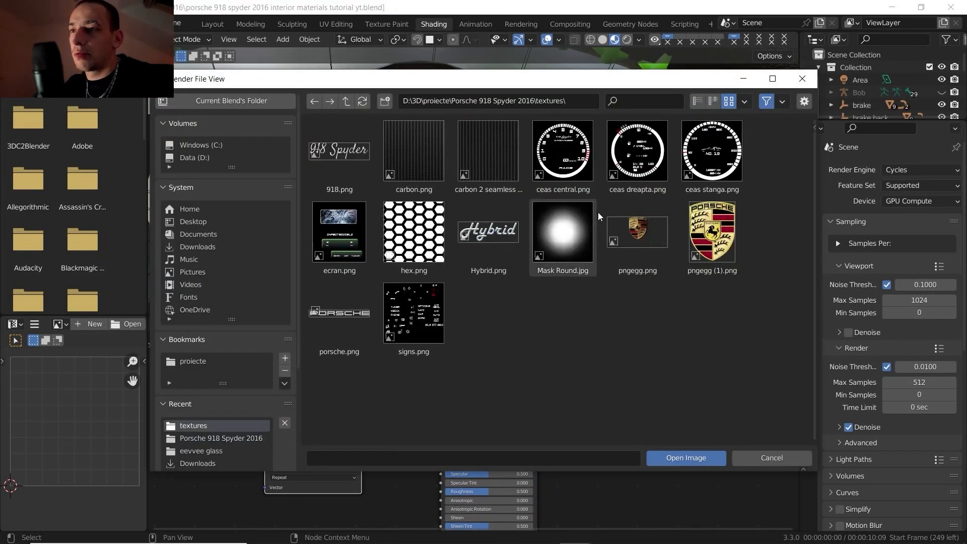
click(642, 173)
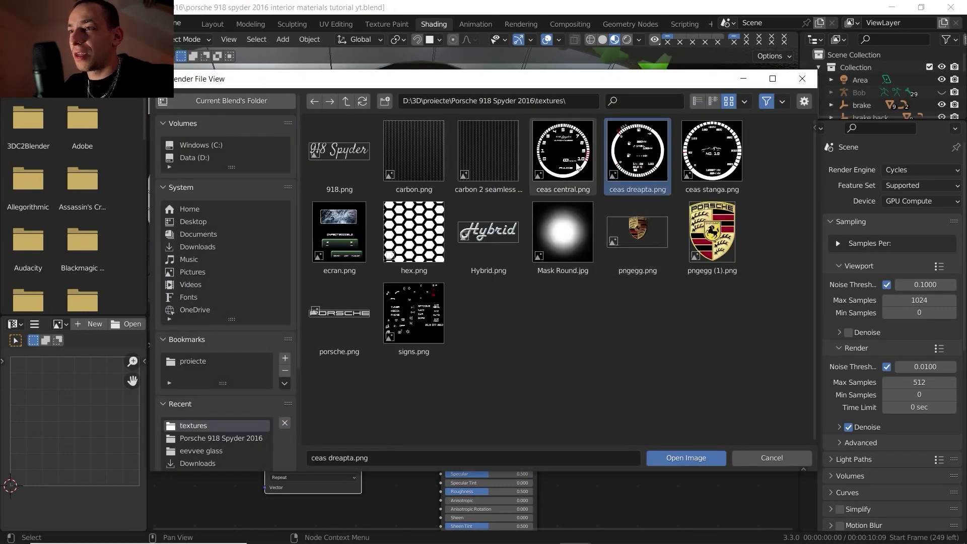
click(563, 151)
click(686, 458)
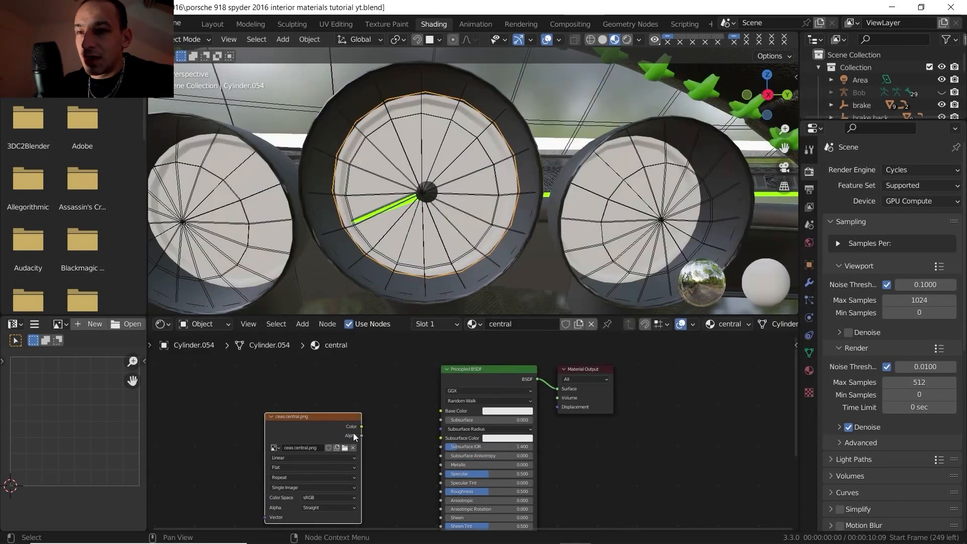
Connect the ceas central.png Color output to the Base Color and Emission inputs of the Principled BSDF.
drag(362, 427, 441, 411)
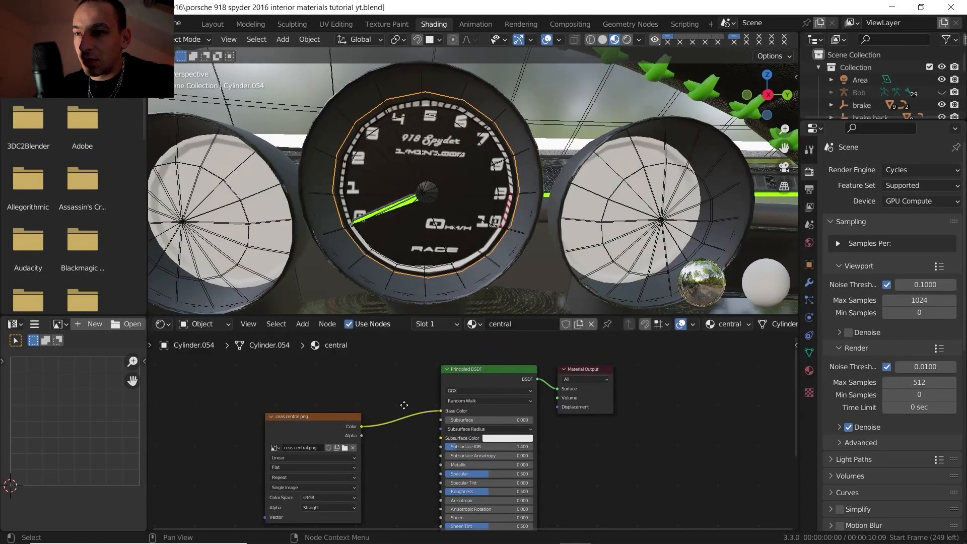
middle_drag(404, 405, 464, 381)
scroll(407, 382, down, 1)
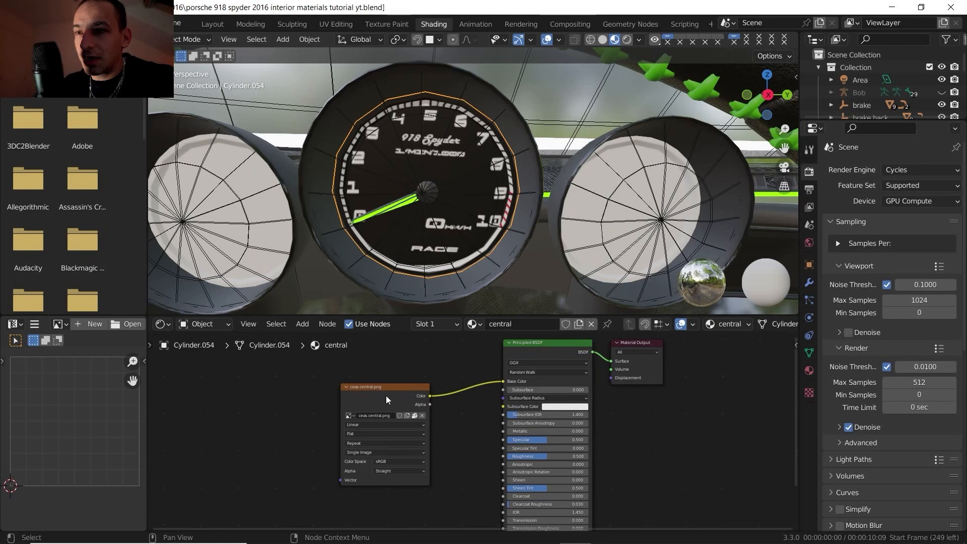
drag(386, 399, 367, 381)
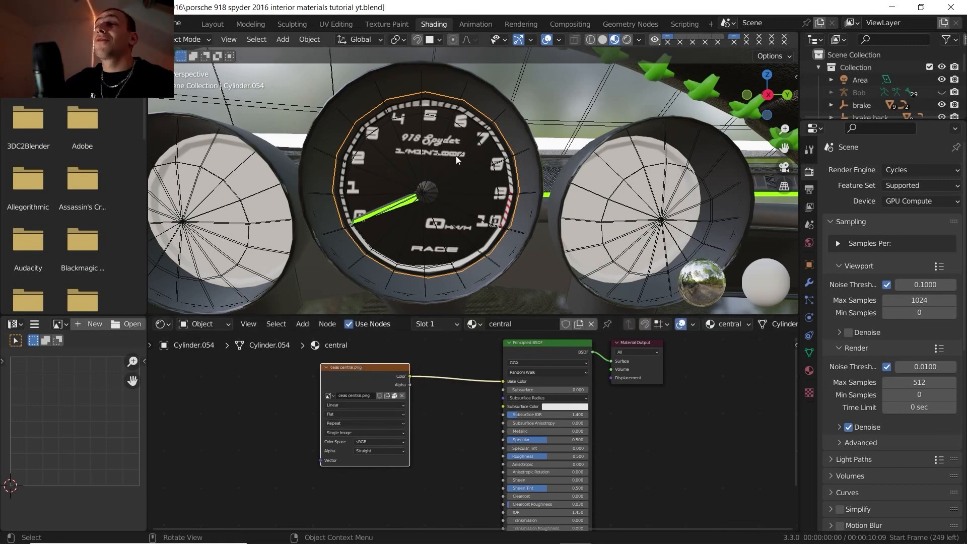
scroll(418, 352, down, 2)
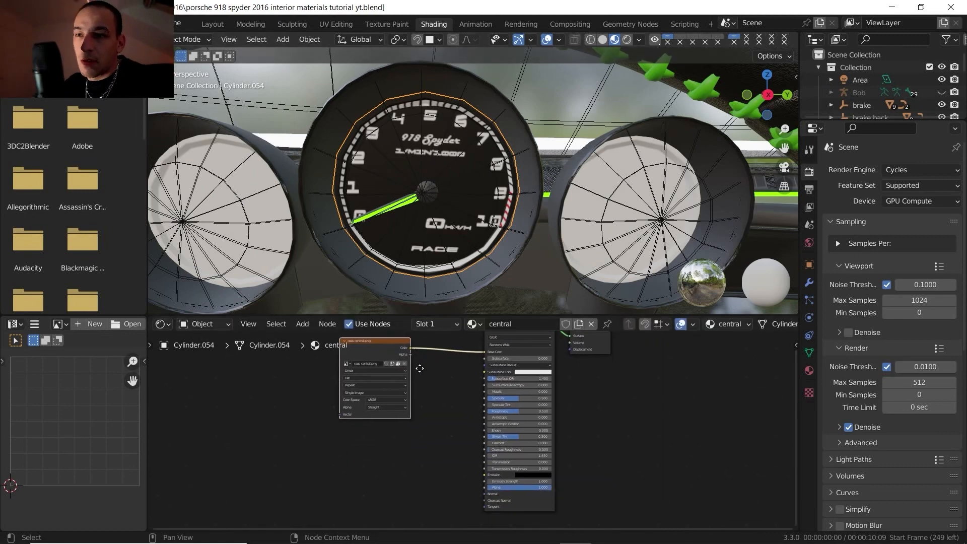
drag(409, 347, 482, 473)
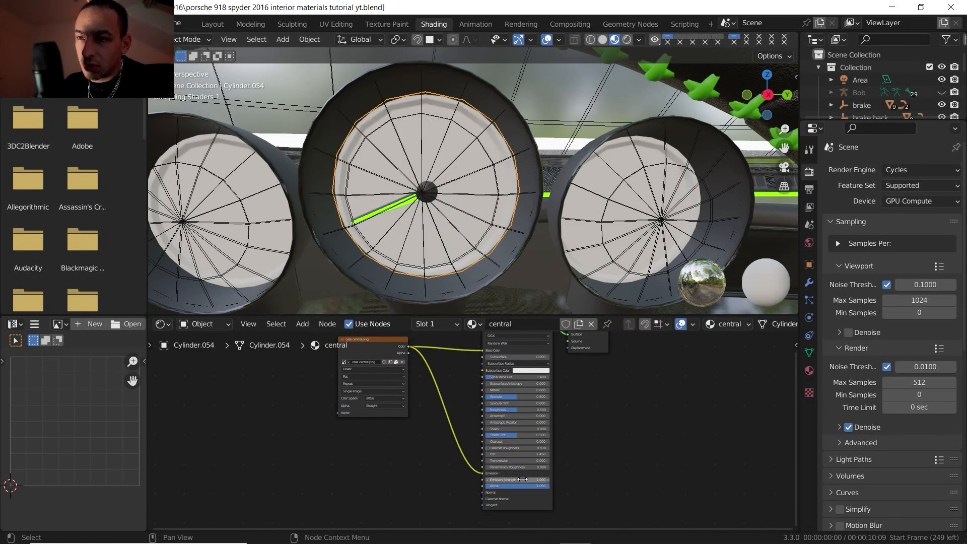
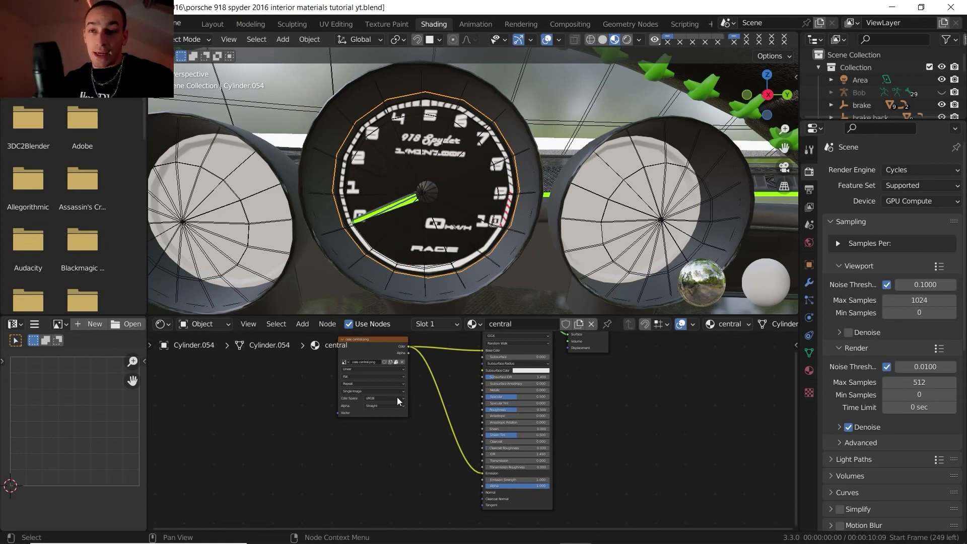
Create a new material named "left" on the left gauge face, Cylinder.056.
click(272, 244)
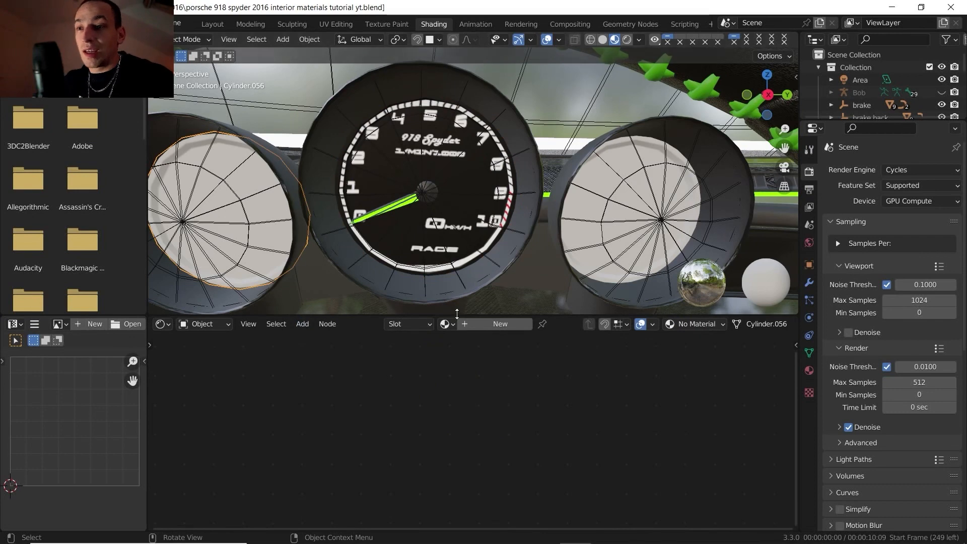
click(533, 323)
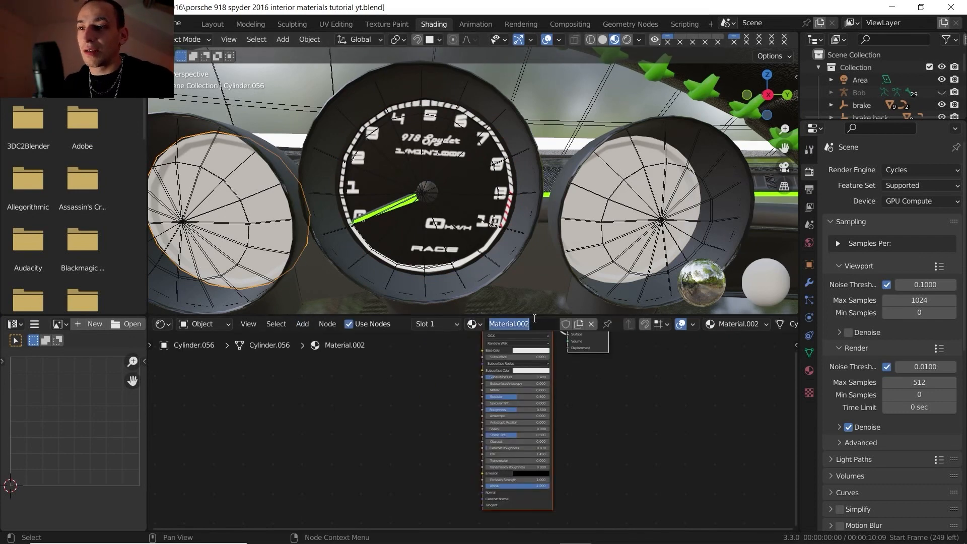
text(left)
key(Return)
Add an Image Texture node to the "left" material and load ceas stanga.png from the project's textures folder.
key(shift+a)
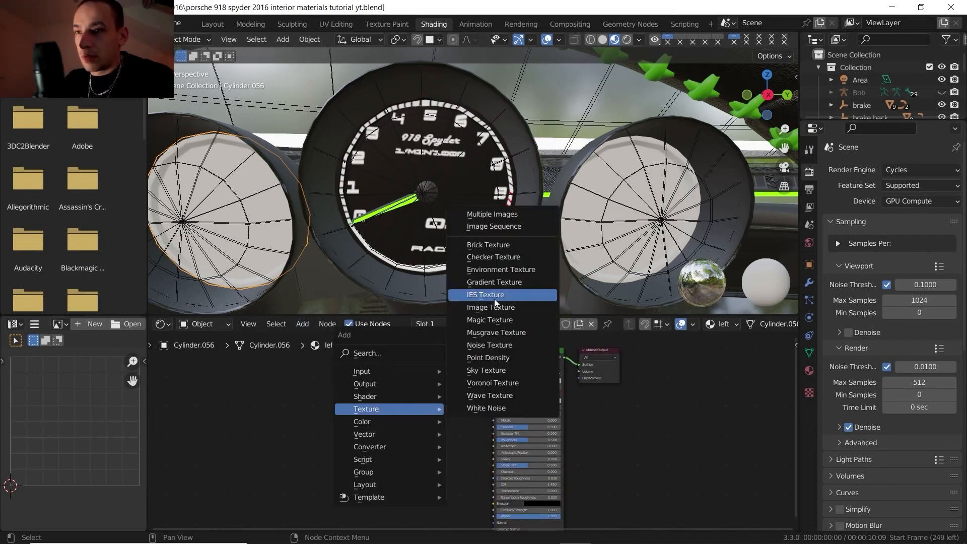
click(509, 292)
click(370, 377)
click(411, 398)
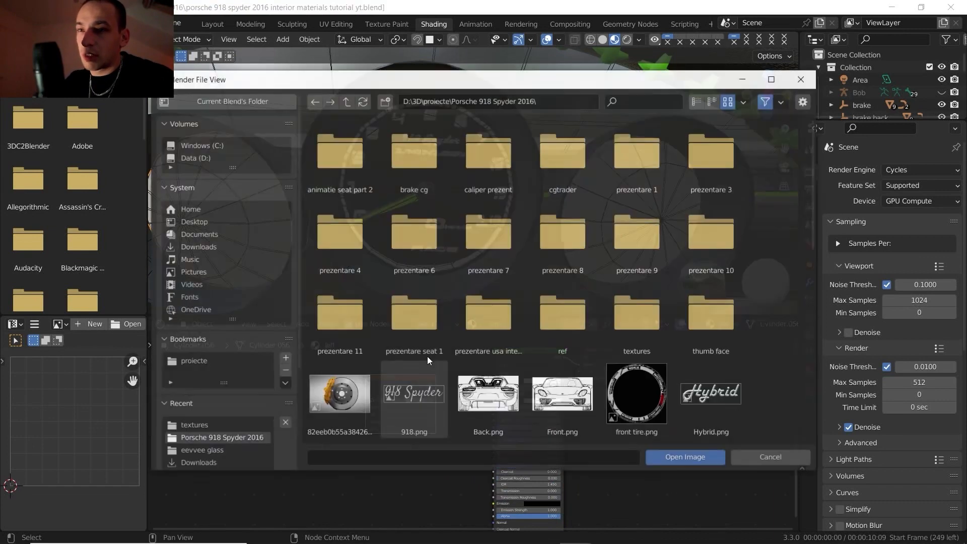
click(619, 336)
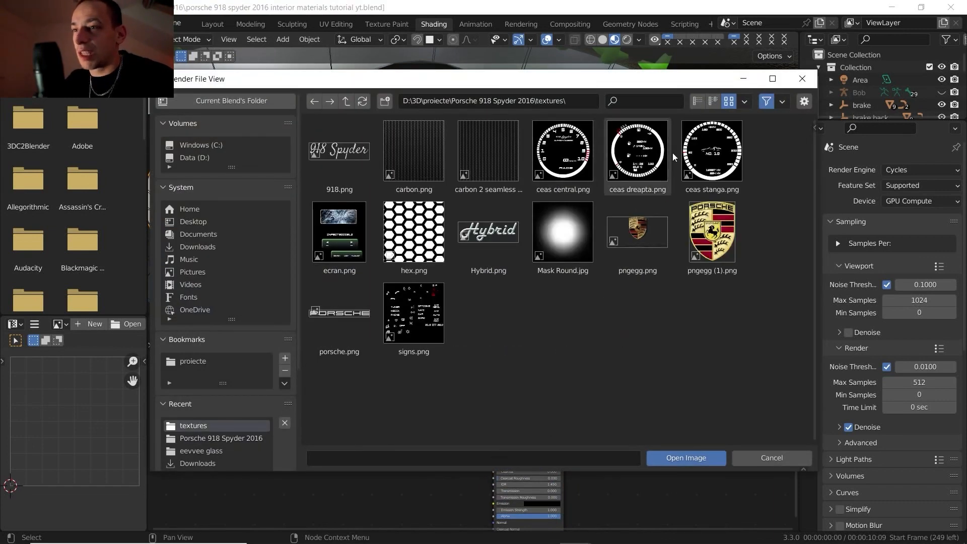
click(710, 154)
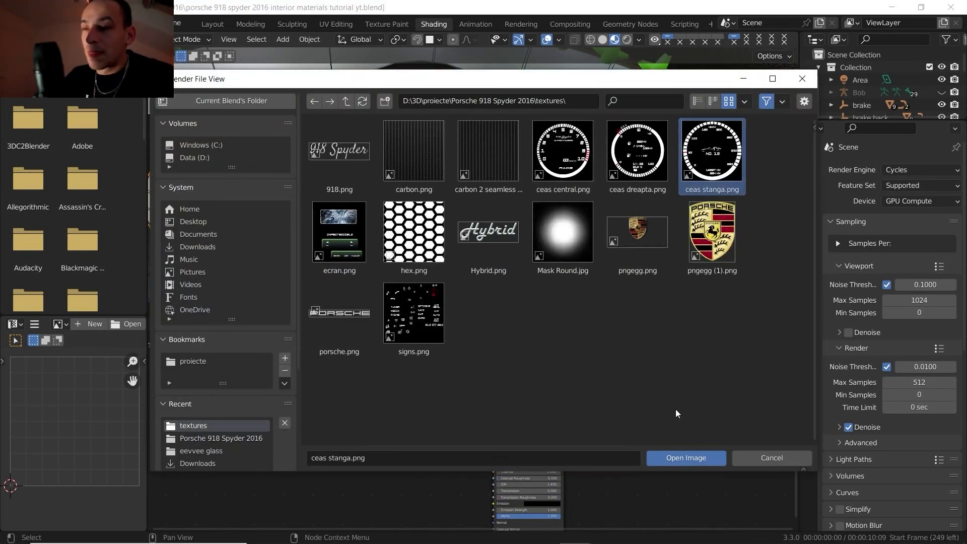
click(700, 455)
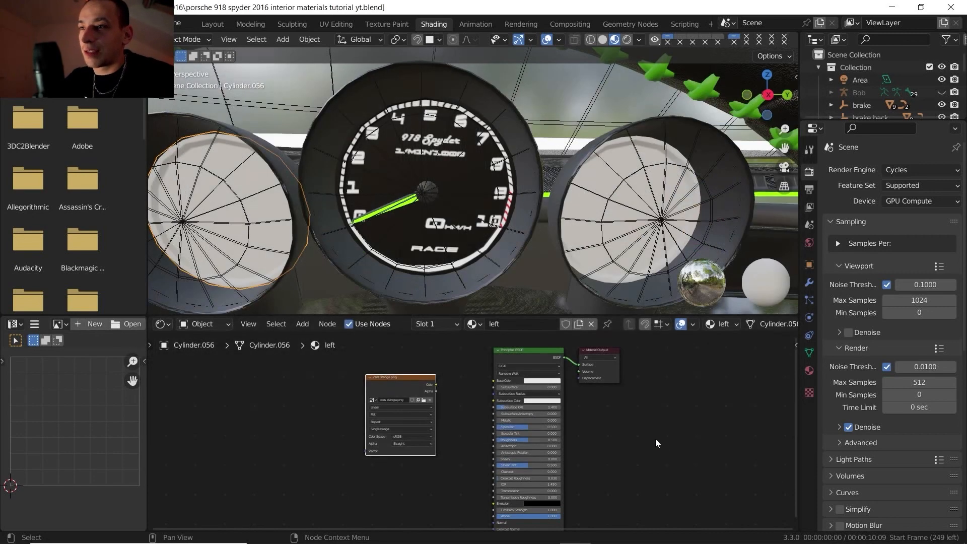
Connect the ceas stanga.png Color output to the Base Color and Emission inputs of the "left" material's Principled BSDF.
drag(433, 358, 505, 353)
scroll(493, 355, down, 1)
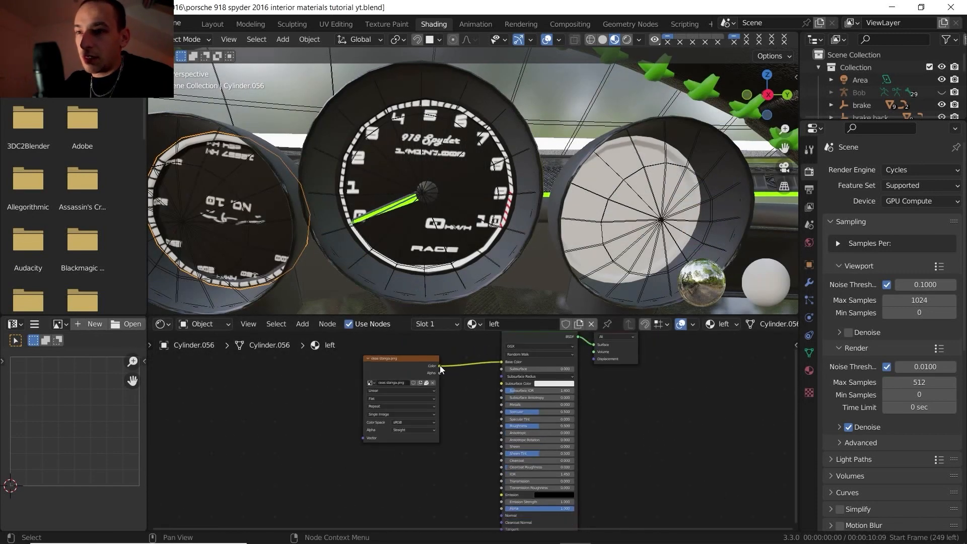
drag(439, 366, 503, 494)
Rotate all UVs of the left gauge face, Cylinder.056, until its dial image reads upright on the model.
shift+middle_drag(304, 244, 458, 186)
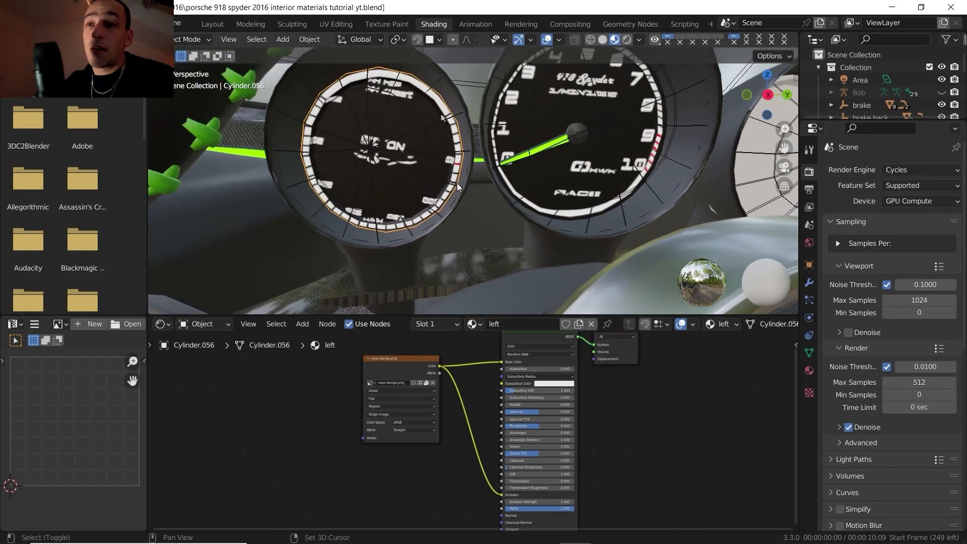
key(Tab)
key(a)
click(387, 115)
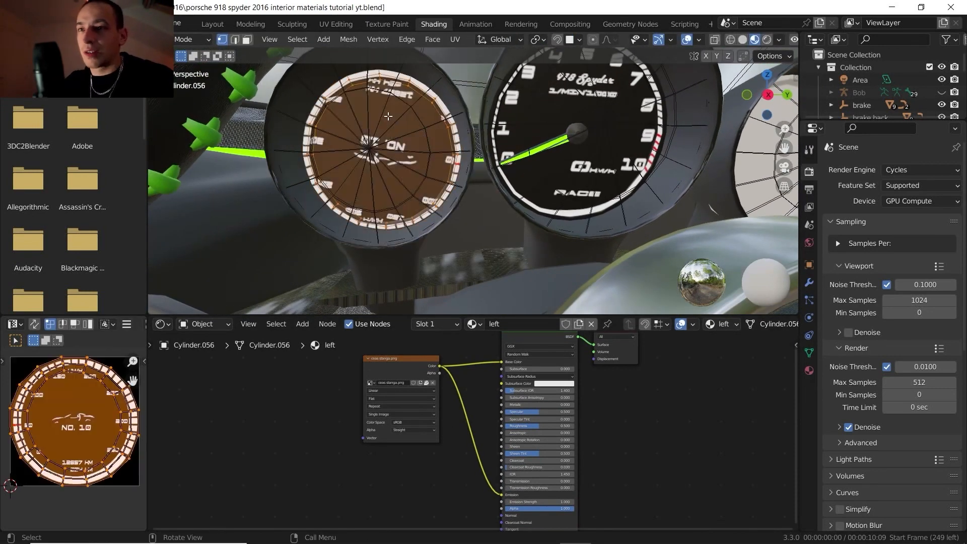
shift+middle_drag(123, 401, 92, 433)
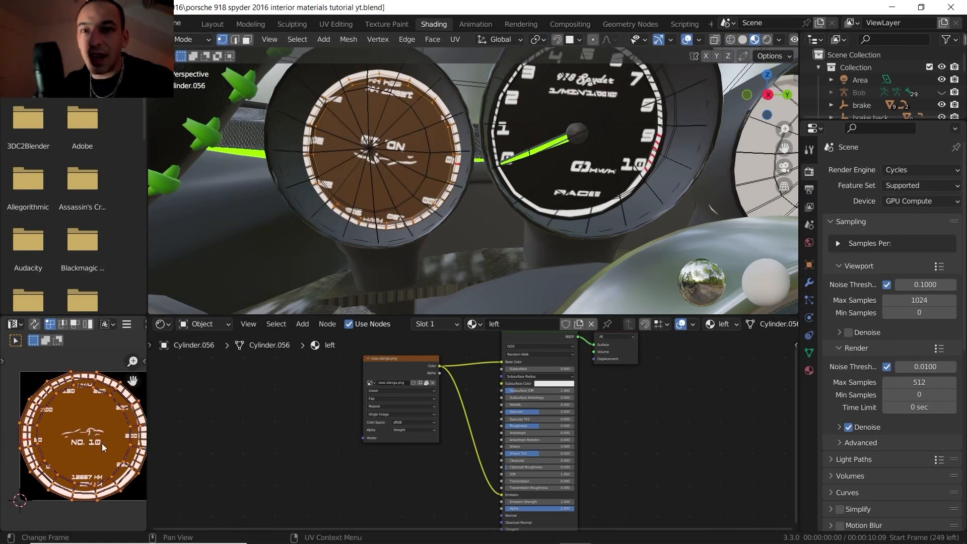
key(r)
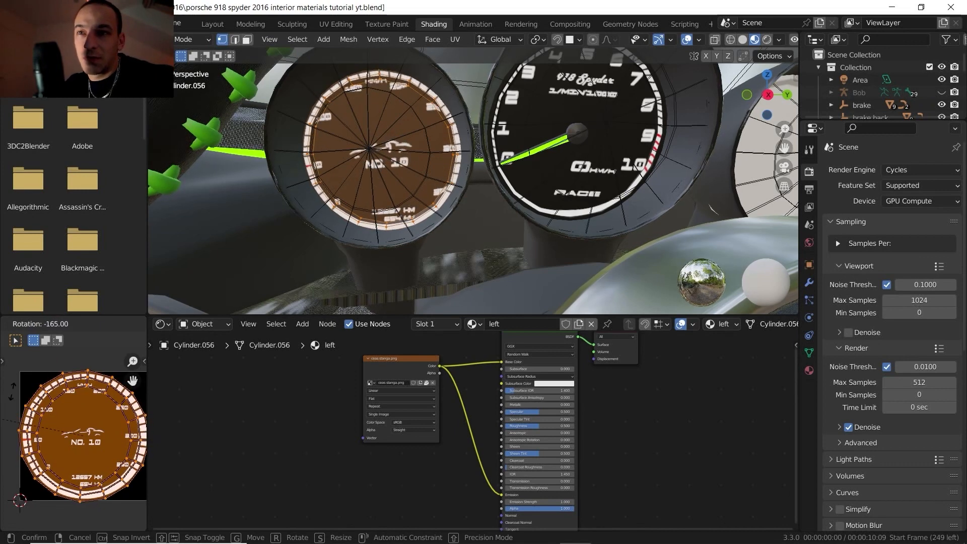
click(13, 418)
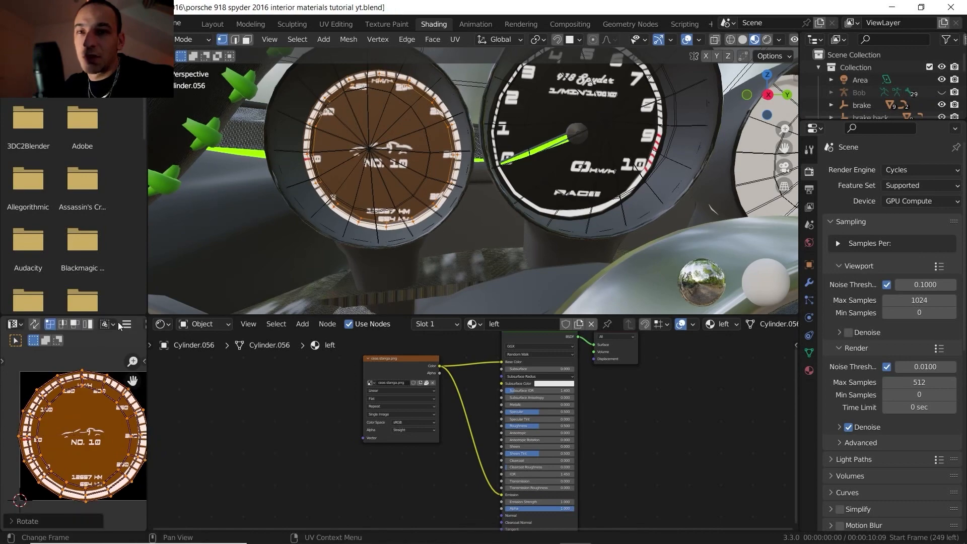
mouse_move(405, 166)
middle_down()
mouse_move(433, 177)
mouse_move(422, 174)
middle_up()
scroll(403, 166, up, 4)
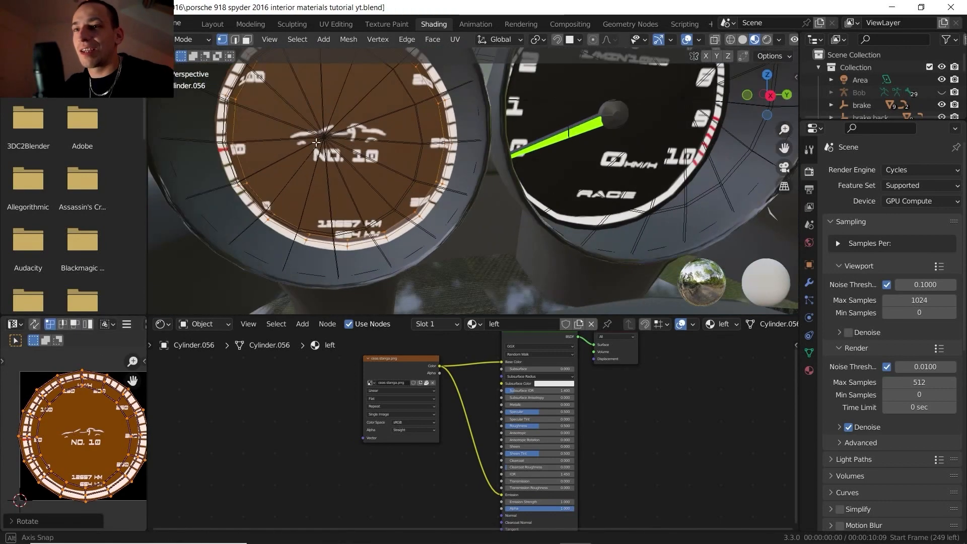
middle_drag(334, 136, 306, 130)
scroll(306, 130, up, 1)
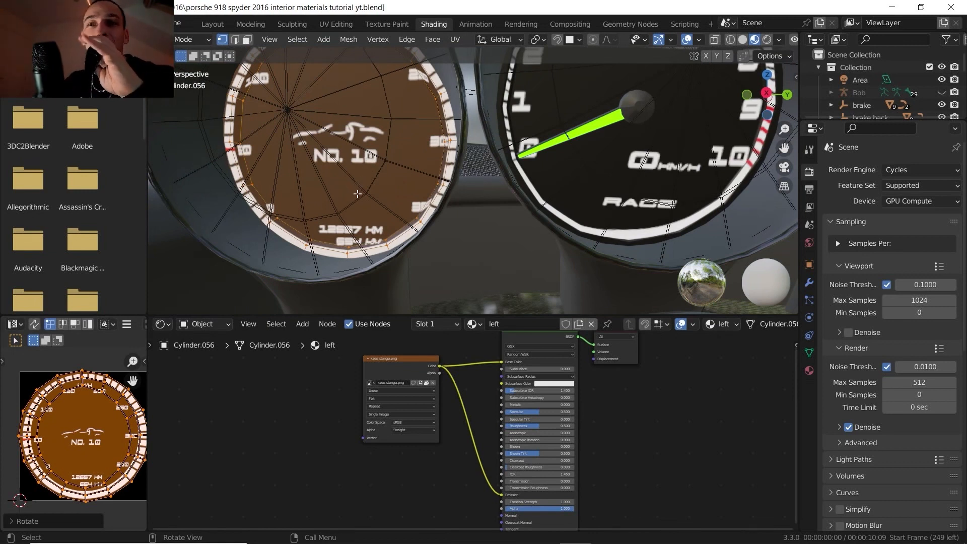
mouse_move(409, 201)
middle_down()
mouse_move(492, 222)
mouse_move(424, 208)
middle_up()
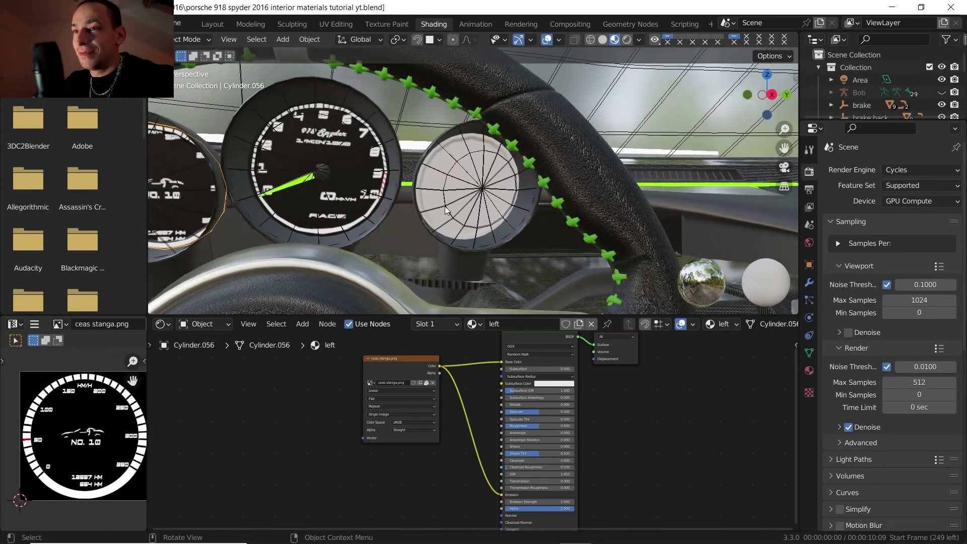
Create a new material named "right" on the right gauge face, Cylinder.055.
scroll(432, 202, up, 2)
click(446, 208)
click(487, 325)
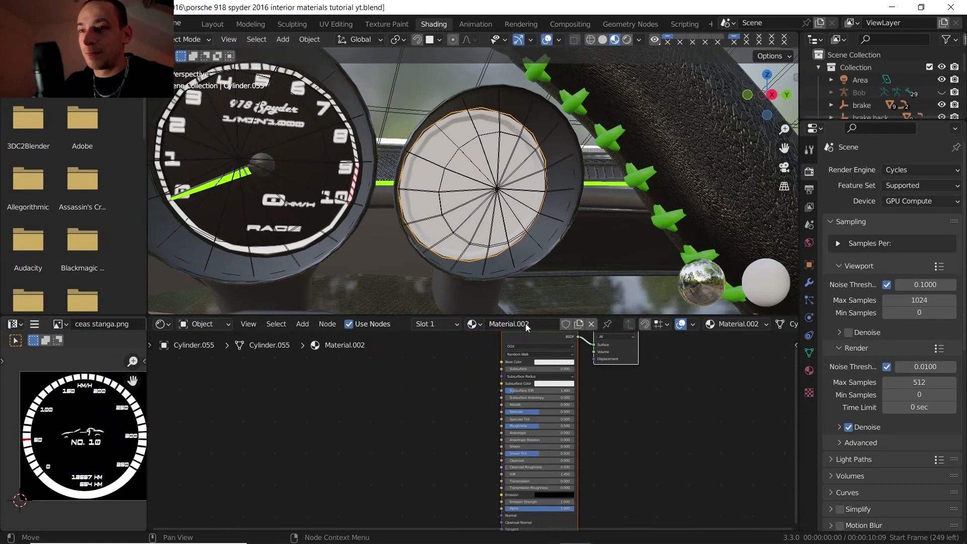
Add an Image Texture node with ceas dreapta.png to the "right" material and link its Color output to Base Color.
middle_drag(436, 413, 413, 420)
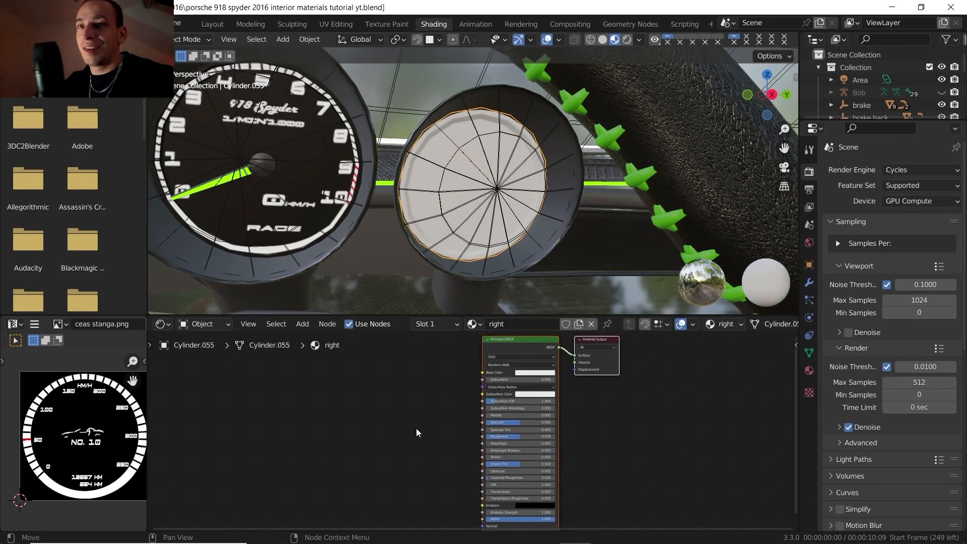
key(shift+a)
mouse_move(421, 430)
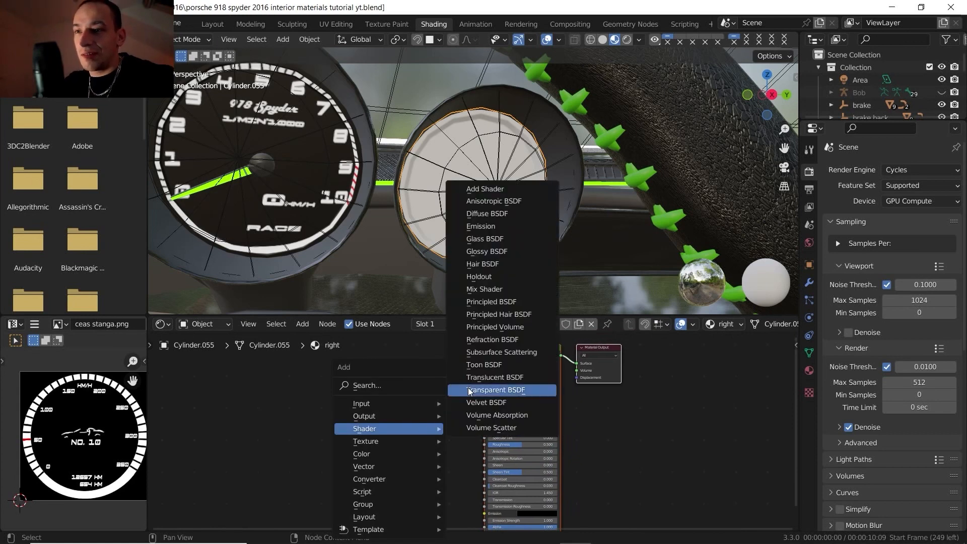
click(499, 340)
click(367, 390)
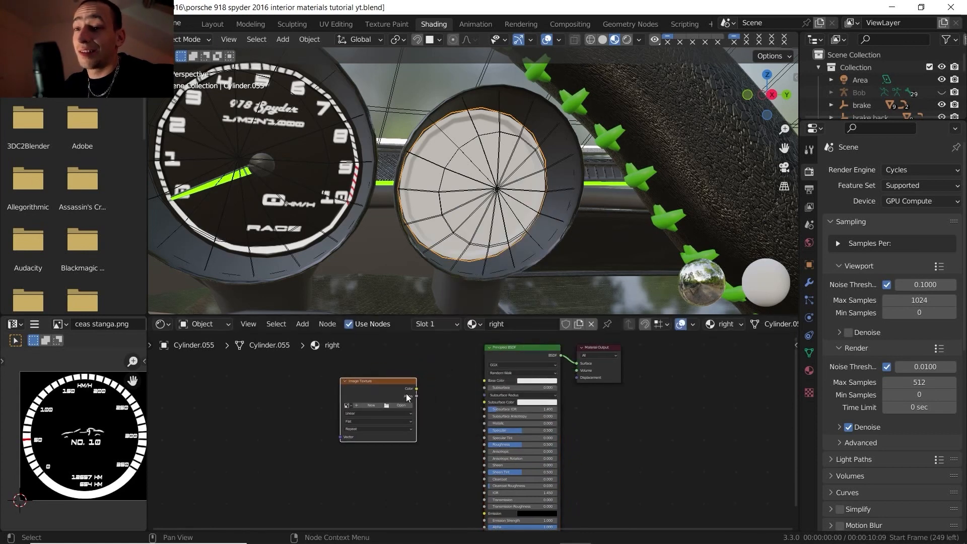
drag(417, 389, 484, 381)
click(401, 405)
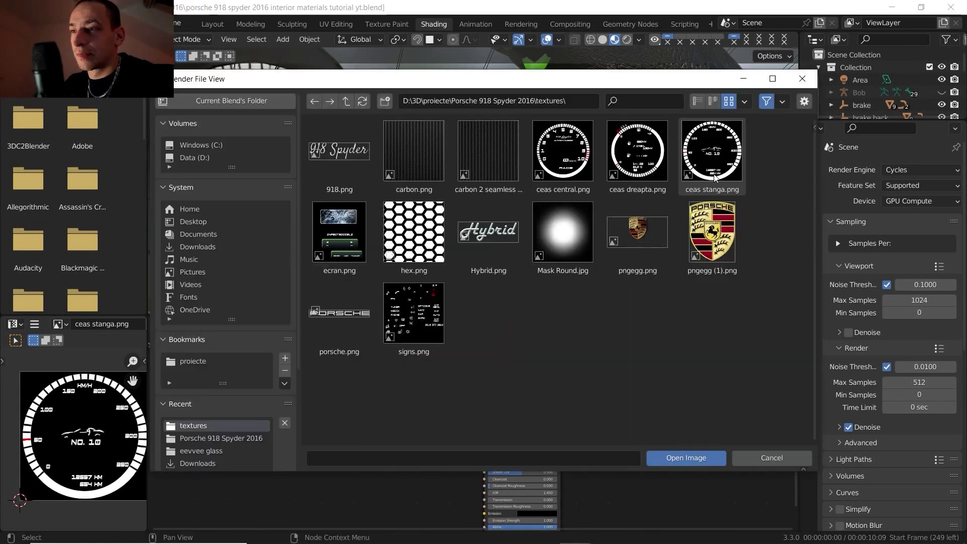
click(635, 169)
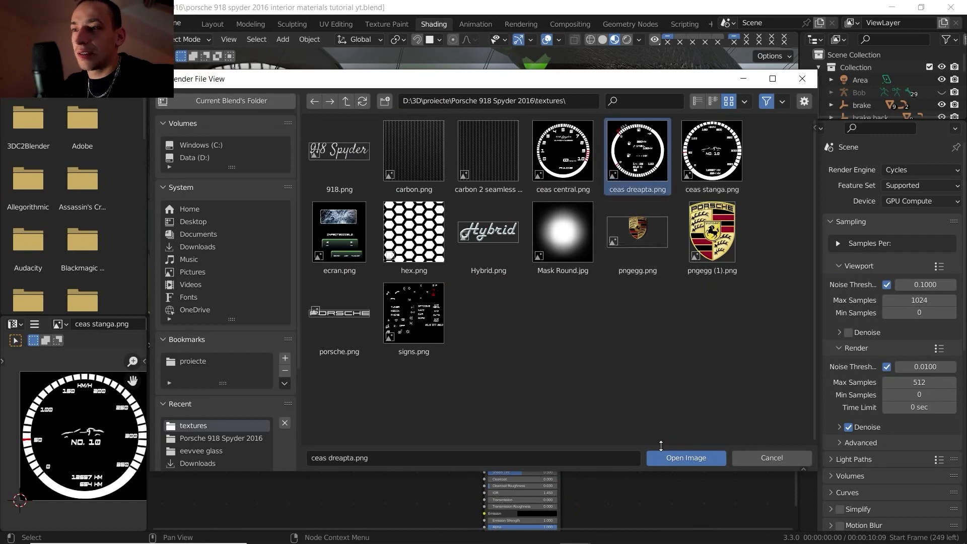
click(664, 458)
Move the ceas dreapta.png node away from the Principled BSDF and connect its Color output to the Emission input.
middle_drag(393, 384, 391, 370)
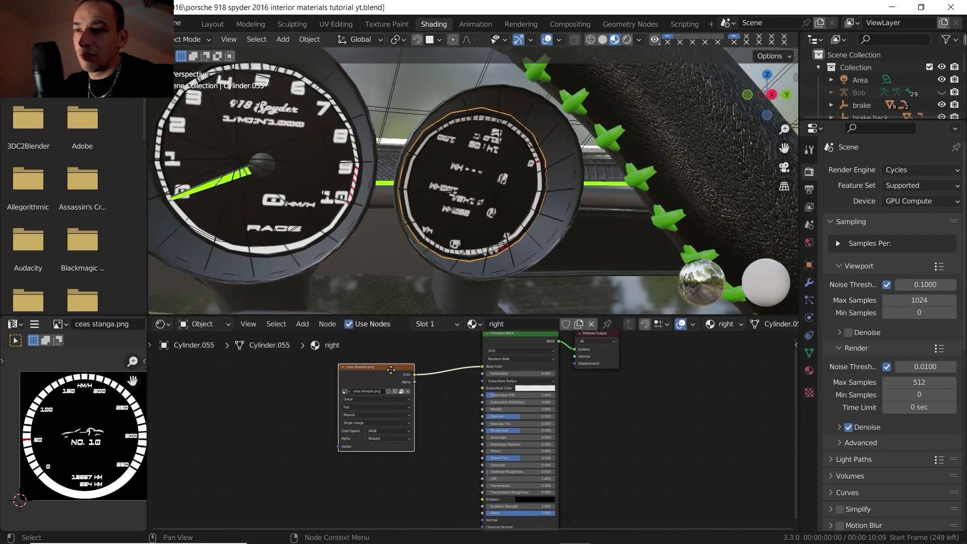
scroll(391, 371, down, 1)
drag(391, 371, 368, 371)
drag(397, 379, 486, 493)
Rotate the right gauge face's UVs by about -167° so the dial image reads upright, then return to Object Mode.
key(Tab)
middle_drag(481, 192, 473, 193)
scroll(473, 193, up, 1)
key(r)
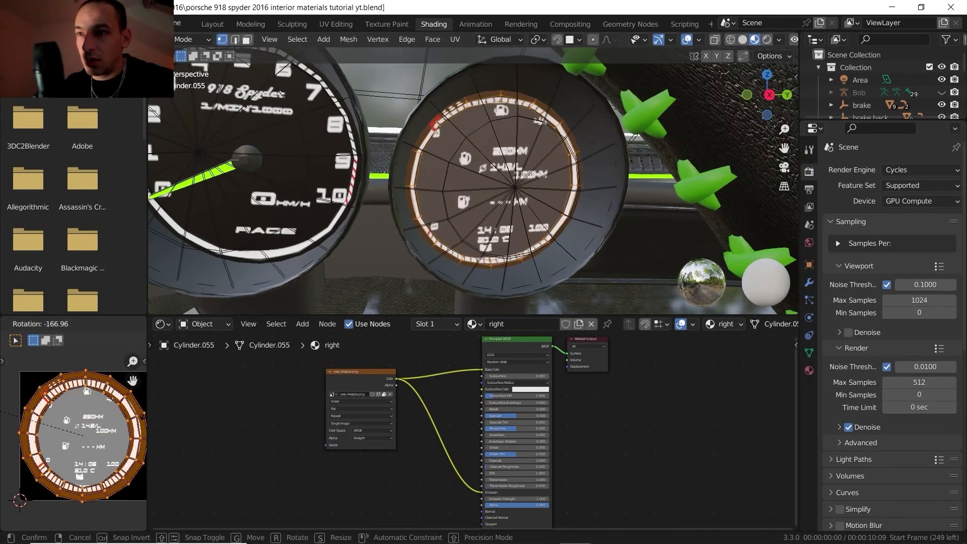
click(170, 424)
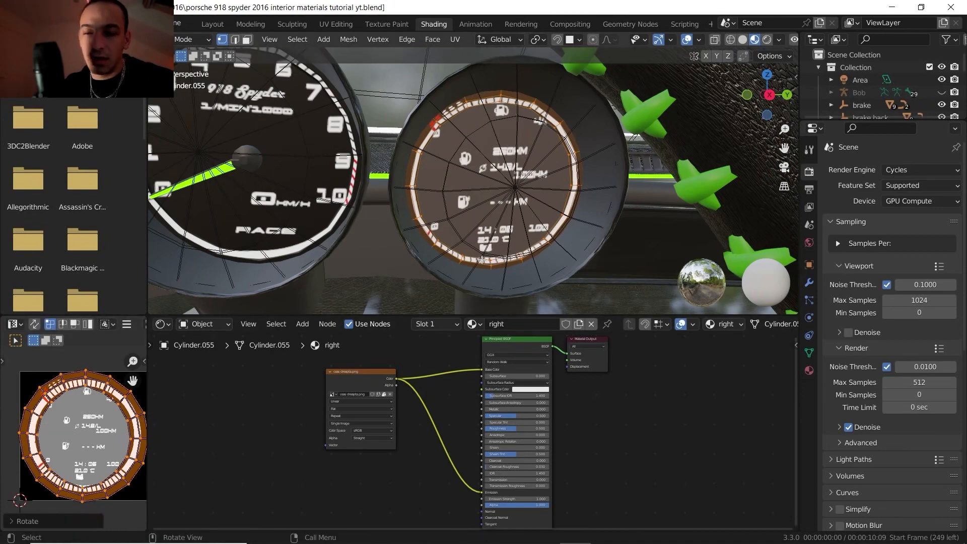
key(Tab)
scroll(332, 230, down, 4)
scroll(477, 164, down, 4)
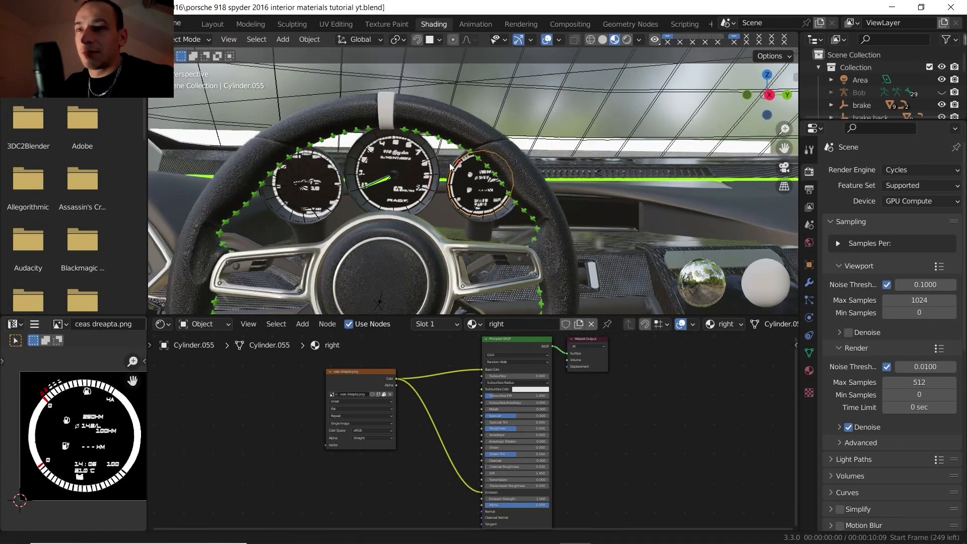
middle_drag(478, 164, 451, 197)
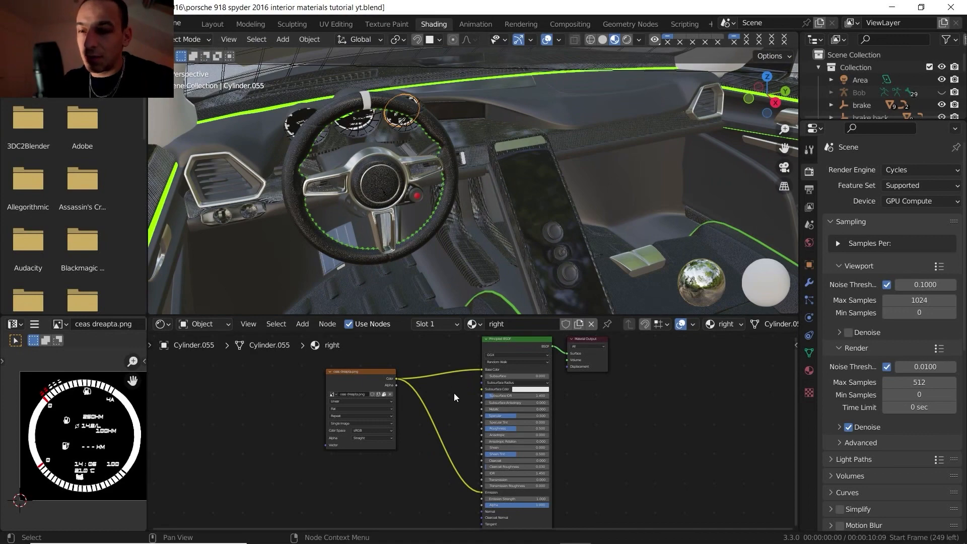
Switch to the reference photo and examine the gauges, steering wheel controls and centre console markings.
click(601, 529)
ctrl+scroll(554, 204, up, 5)
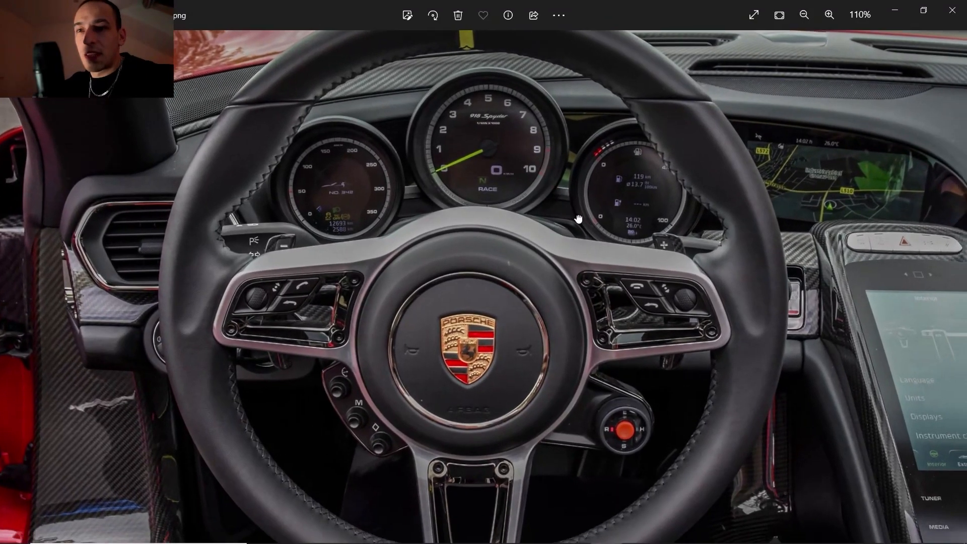
scroll(602, 237, down, 4)
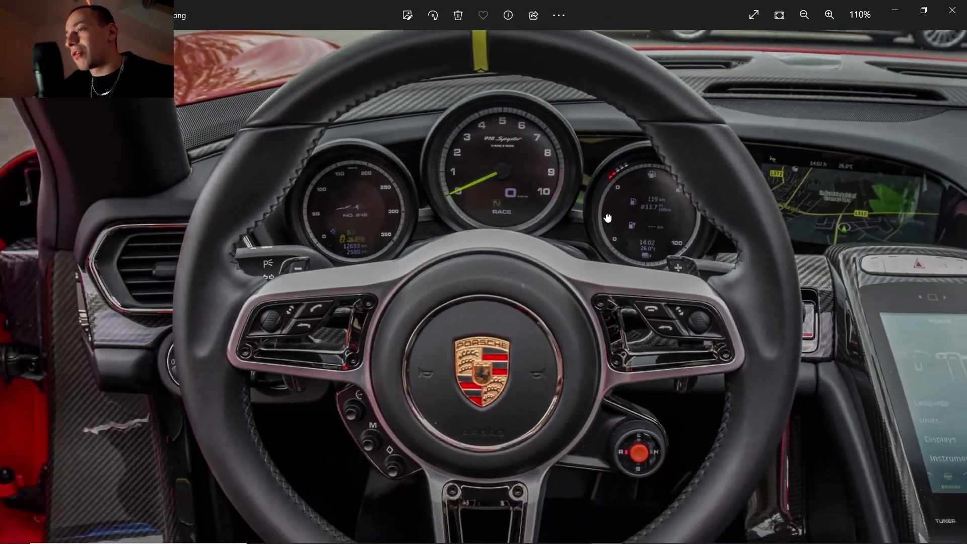
drag(609, 216, 449, 98)
scroll(847, 275, up, 3)
drag(856, 267, 808, 190)
scroll(839, 170, up, 6)
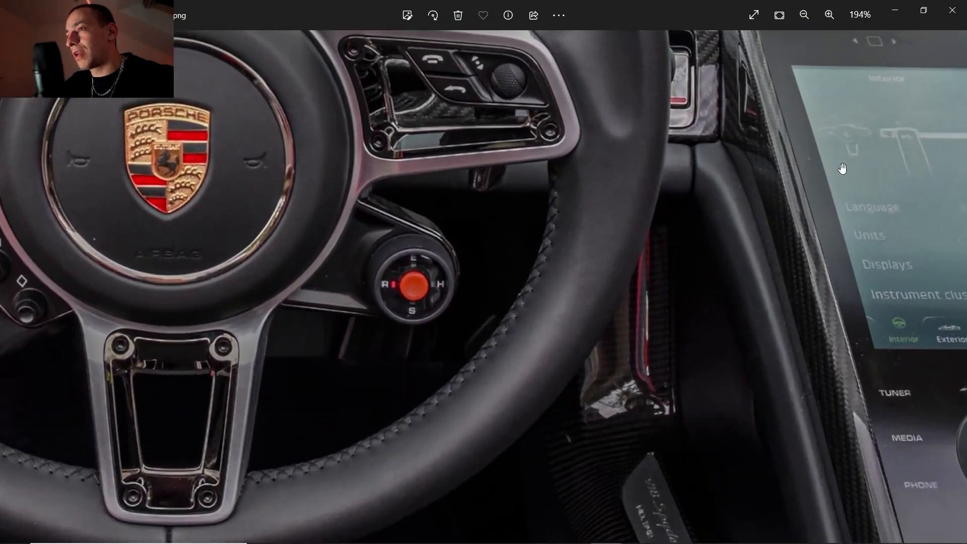
scroll(872, 171, down, 6)
Browse the other reference photos for the centre console's labels and knobs, and return to the steering wheel photo.
click(949, 277)
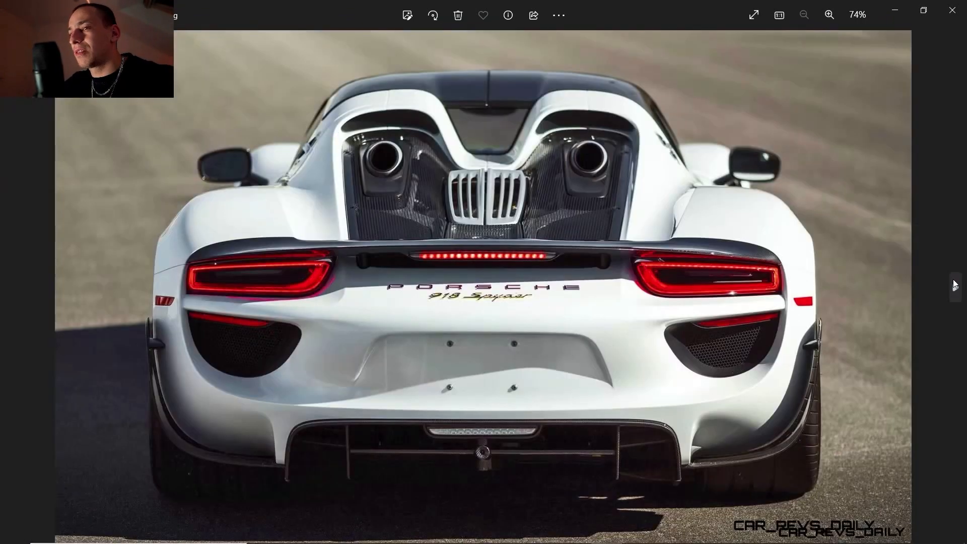
click(949, 277)
click(949, 277)
click(10, 287)
scroll(610, 328, up, 10)
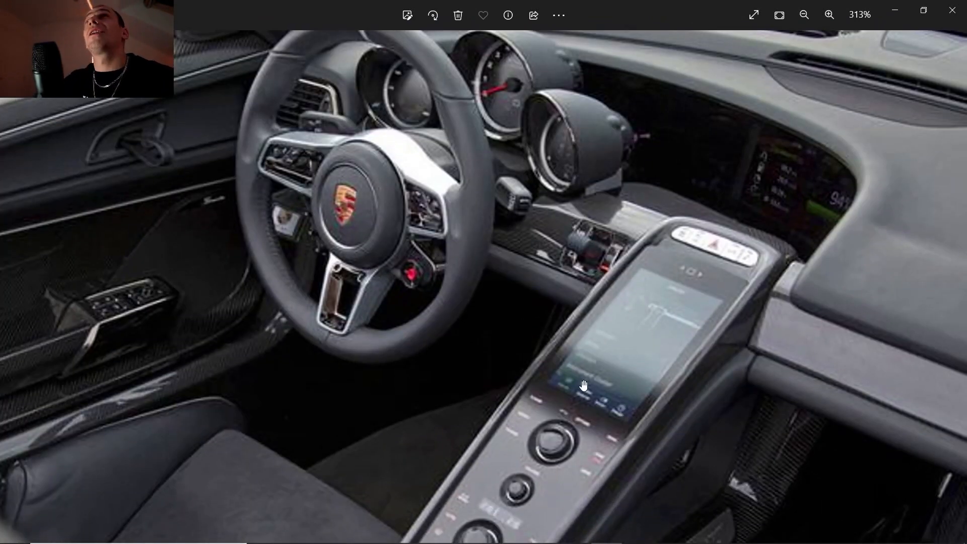
scroll(588, 387, down, 5)
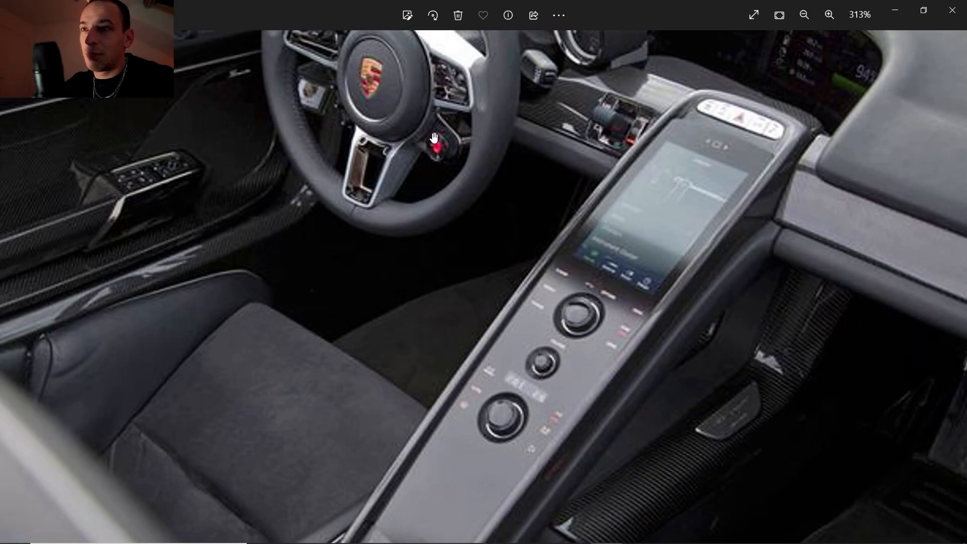
scroll(434, 138, down, 10)
click(11, 280)
click(11, 279)
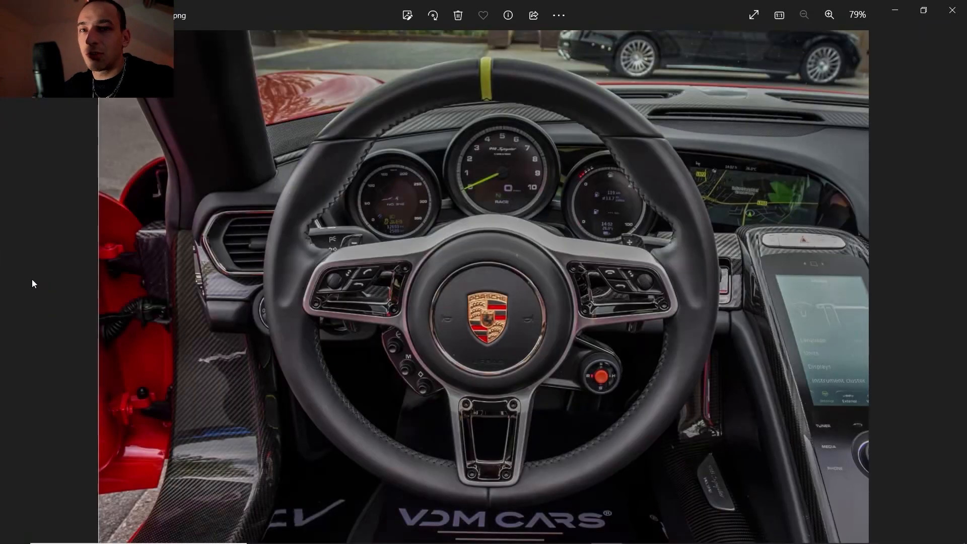
scroll(304, 324, up, 3)
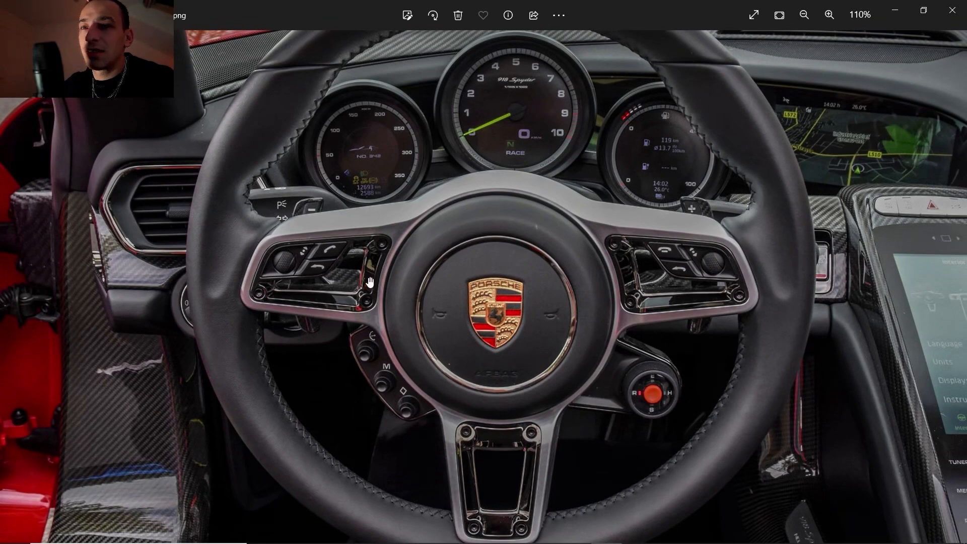
scroll(370, 282, down, 3)
Examine the texture image containing the button symbols and labels, close it, and return to Blender.
click(576, 533)
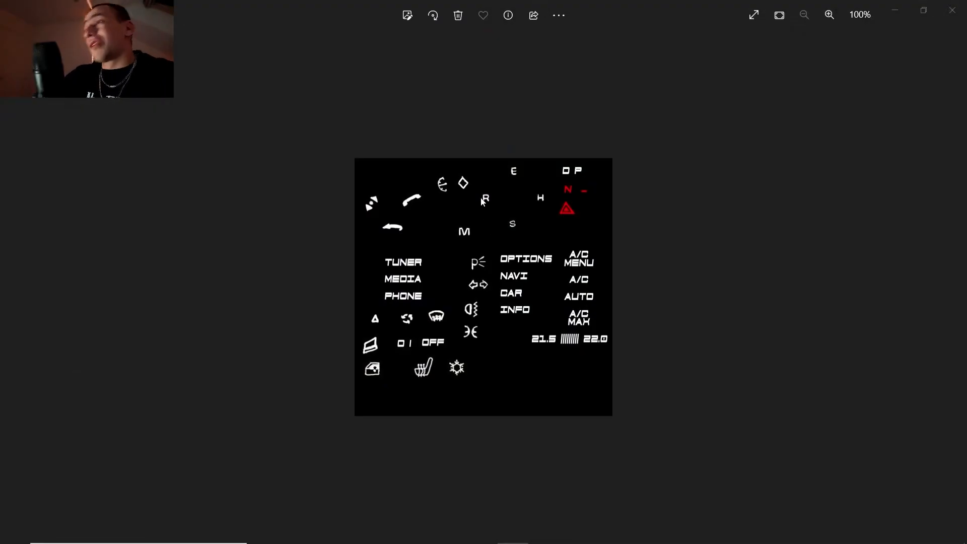
scroll(479, 213, up, 3)
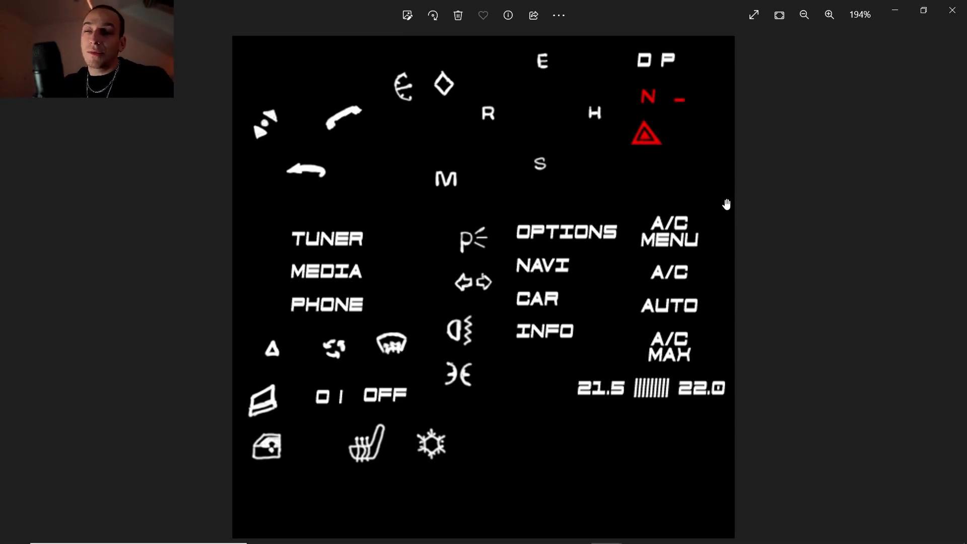
click(957, 15)
click(569, 7)
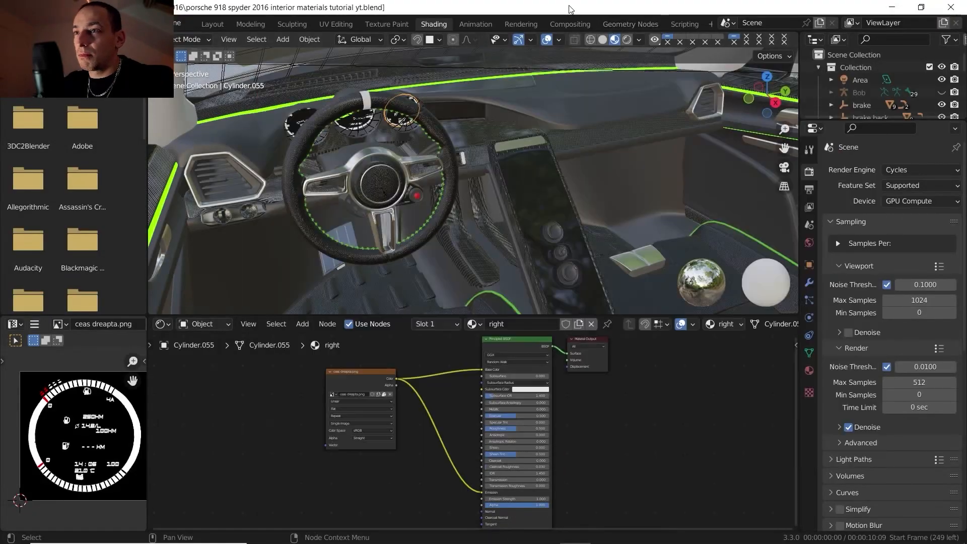
Select the centre console's shiny plastic panel, Plane.164, and save the Blender file.
scroll(524, 167, up, 8)
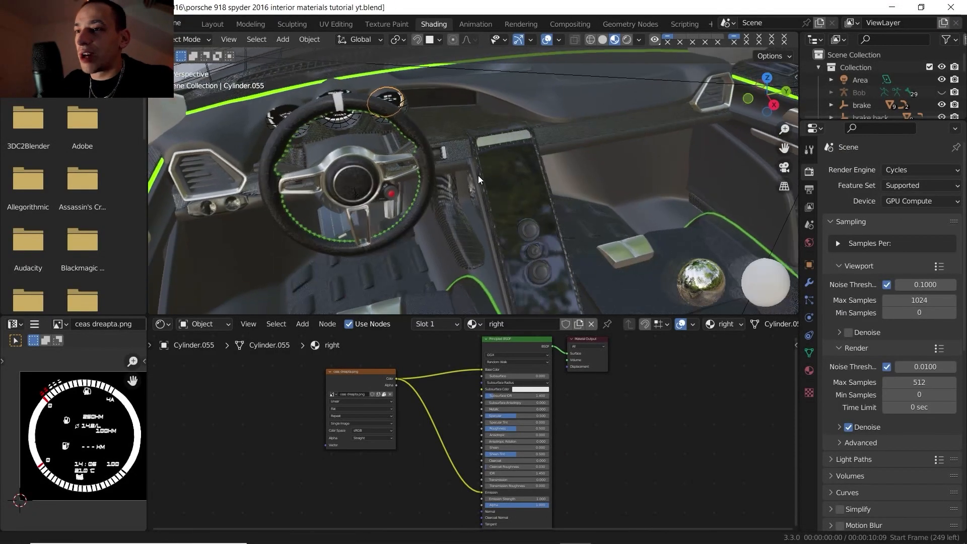
middle_drag(401, 183, 397, 168)
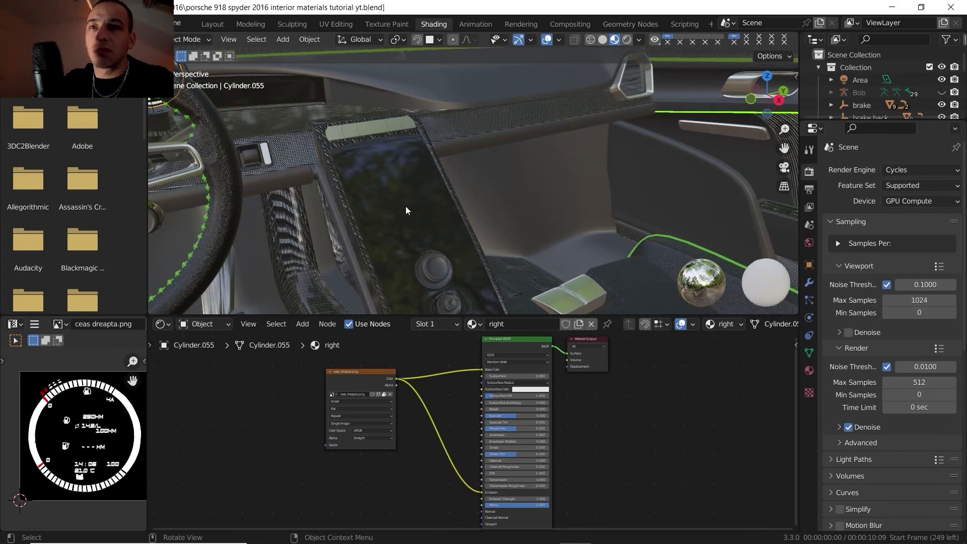
shift+middle_drag(406, 207, 443, 202)
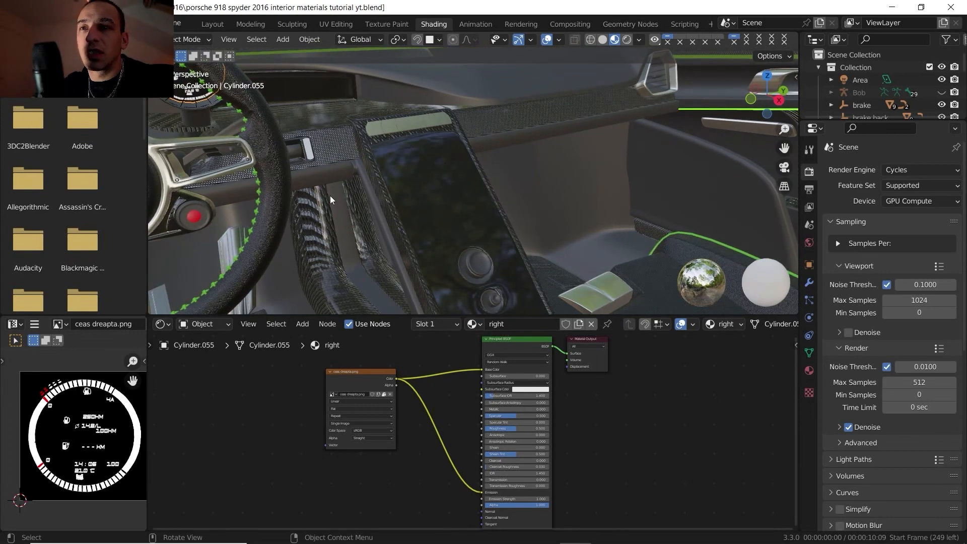
click(458, 180)
mouse_move(458, 181)
middle_down()
mouse_move(462, 203)
mouse_move(439, 176)
middle_up()
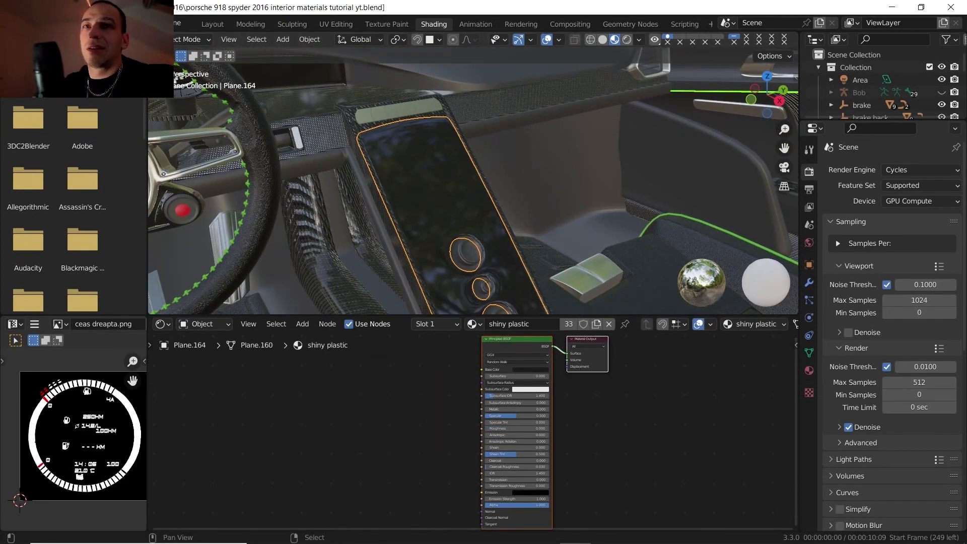
click(28, 23)
click(61, 136)
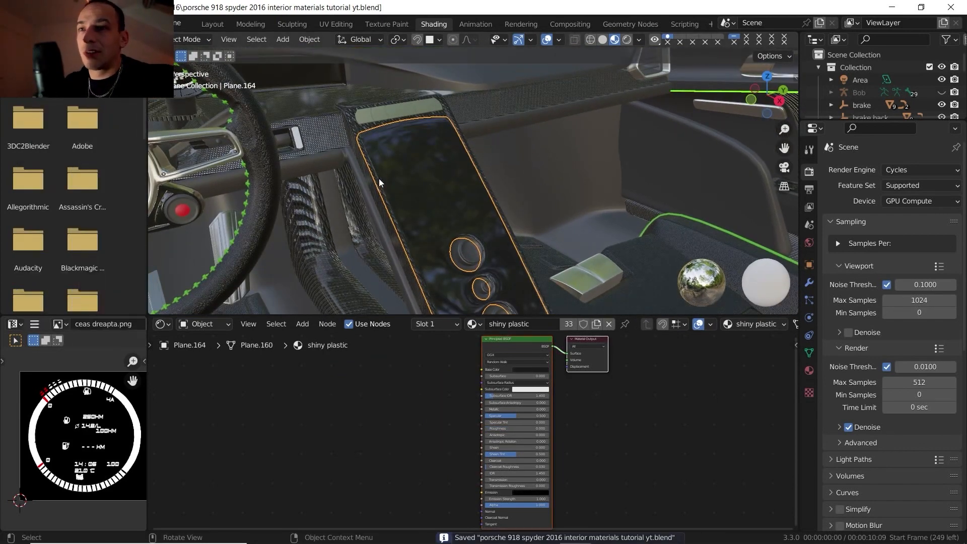
Duplicate the two console panel faces beside the upper knob in place and separate the copy into its own object.
middle_drag(447, 203, 391, 155)
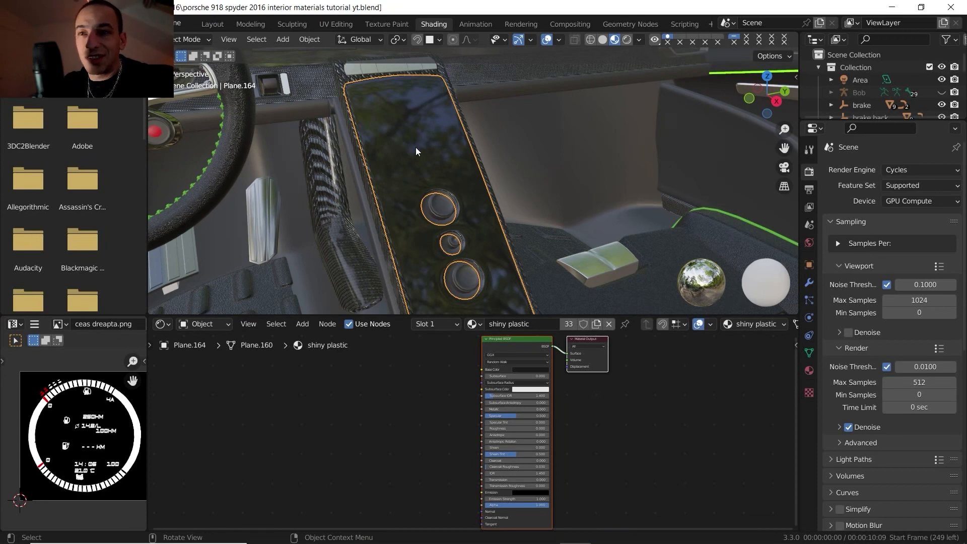
mouse_move(415, 145)
middle_down()
mouse_move(418, 177)
mouse_move(408, 154)
middle_up()
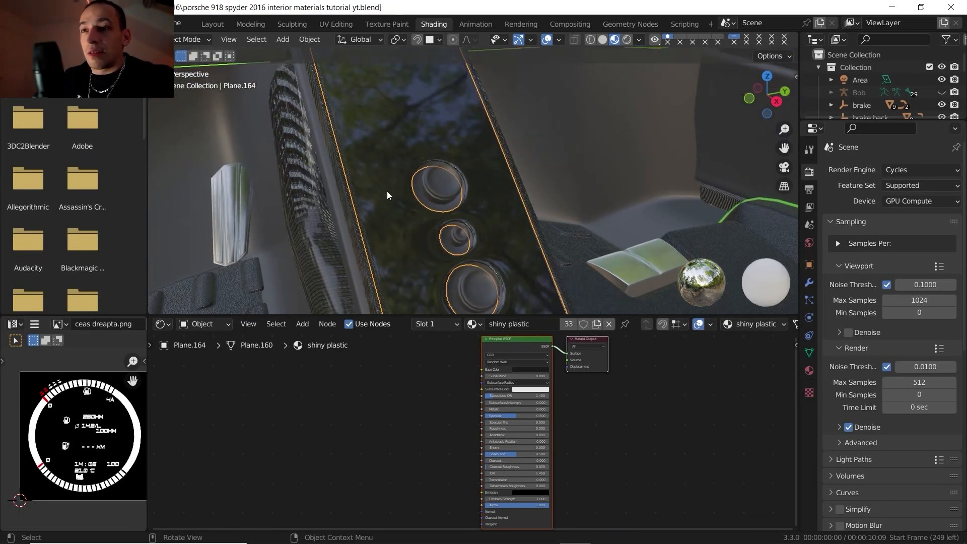
key(Tab)
middle_drag(388, 198, 396, 198)
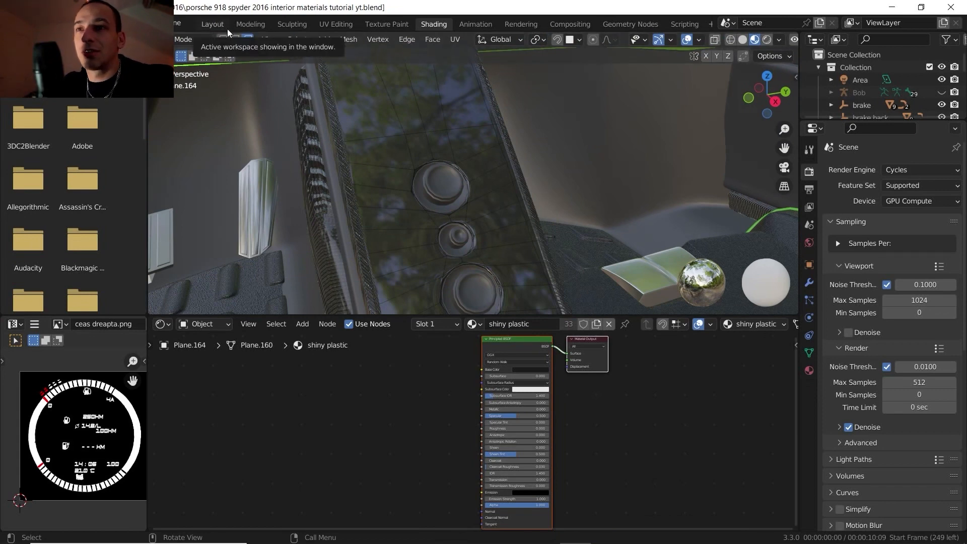
click(372, 179)
shift+click(384, 198)
mouse_move(386, 200)
middle_down()
mouse_move(365, 215)
mouse_move(373, 209)
middle_up()
key(shift+d)
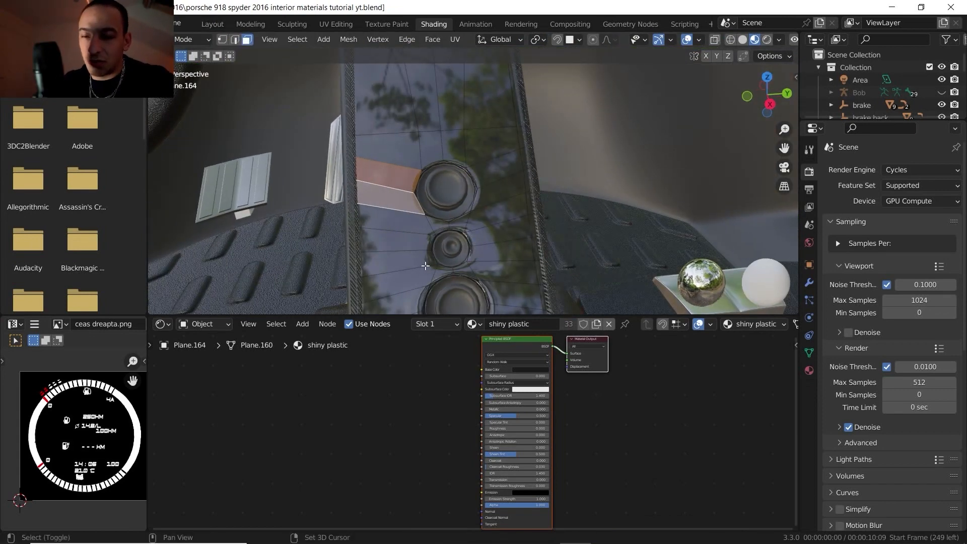
right_click(396, 207)
key(p)
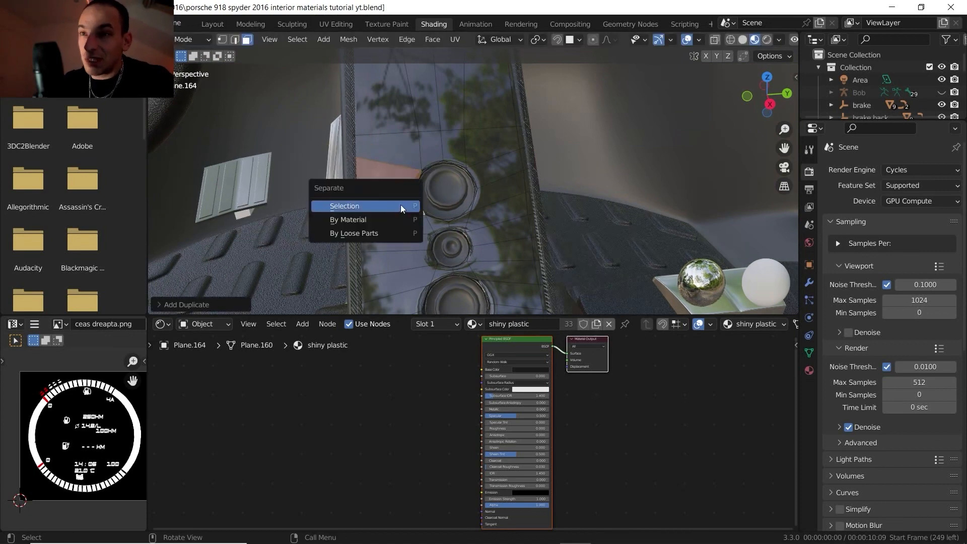
click(400, 205)
Select the separated piece beside the upper knob and remove its Subdivision modifier.
key(Tab)
click(400, 184)
click(809, 283)
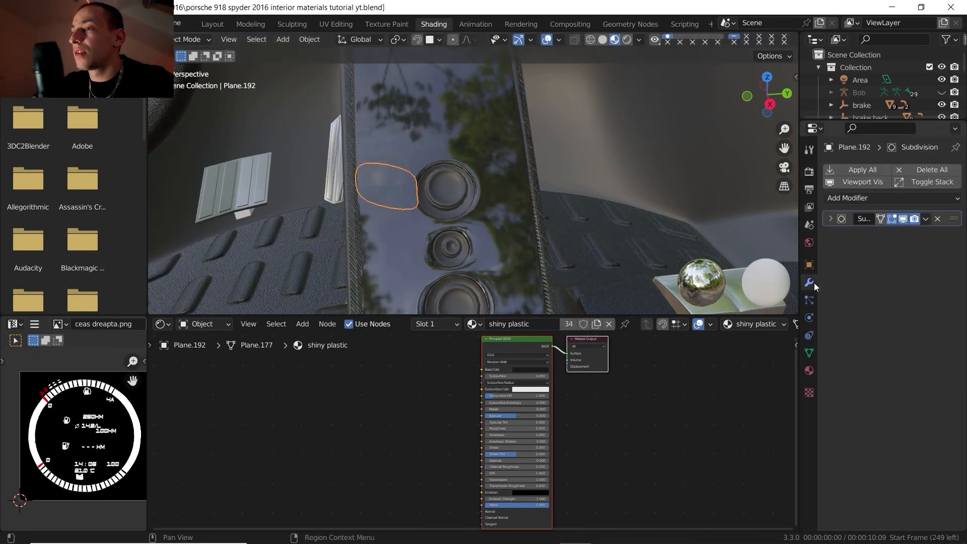
click(938, 219)
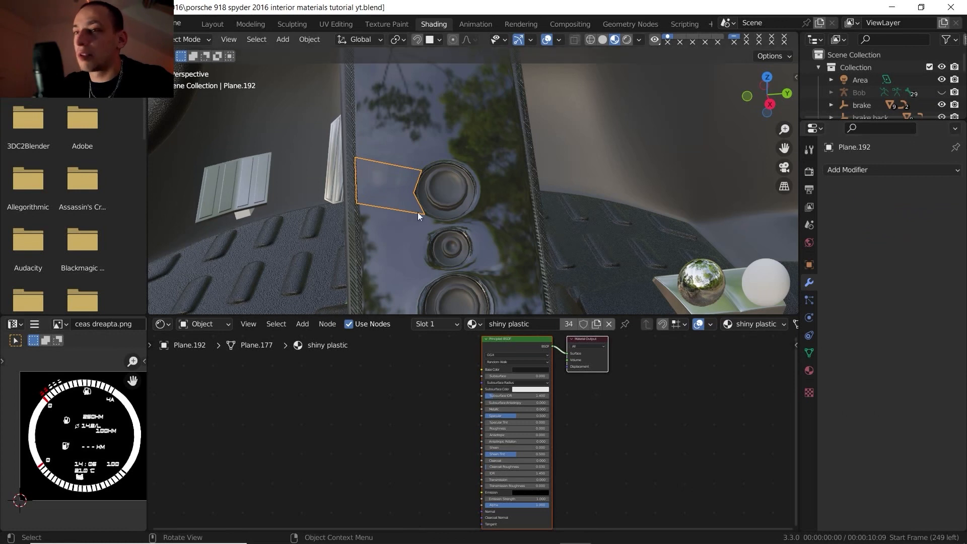
Dissolve the separated piece's middle edge to make a single face and scale it to about 0.65.
middle_drag(418, 213, 410, 210)
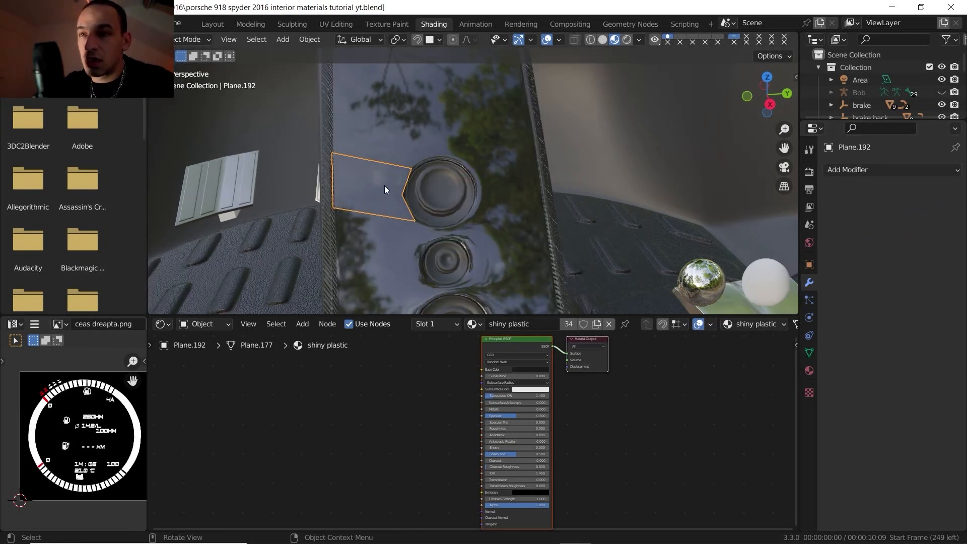
key(Tab)
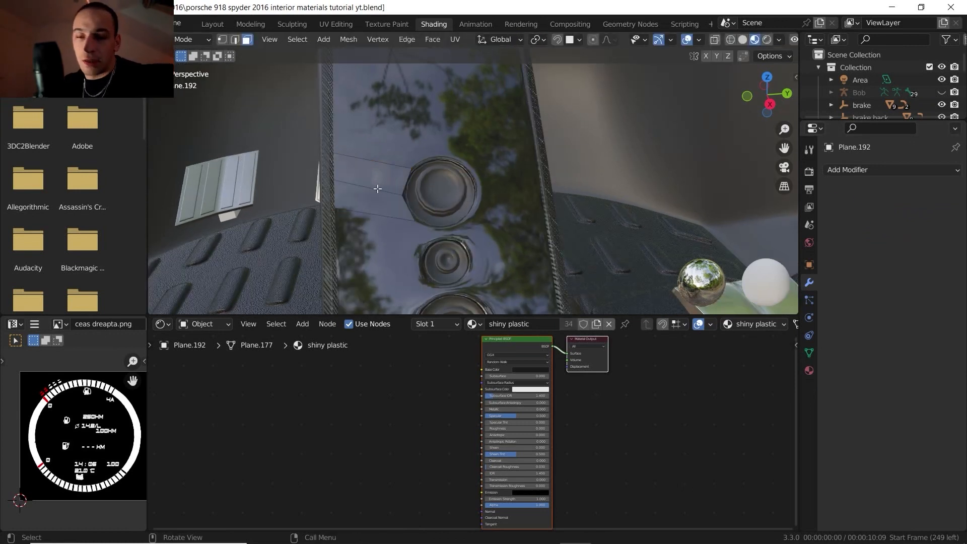
key(x)
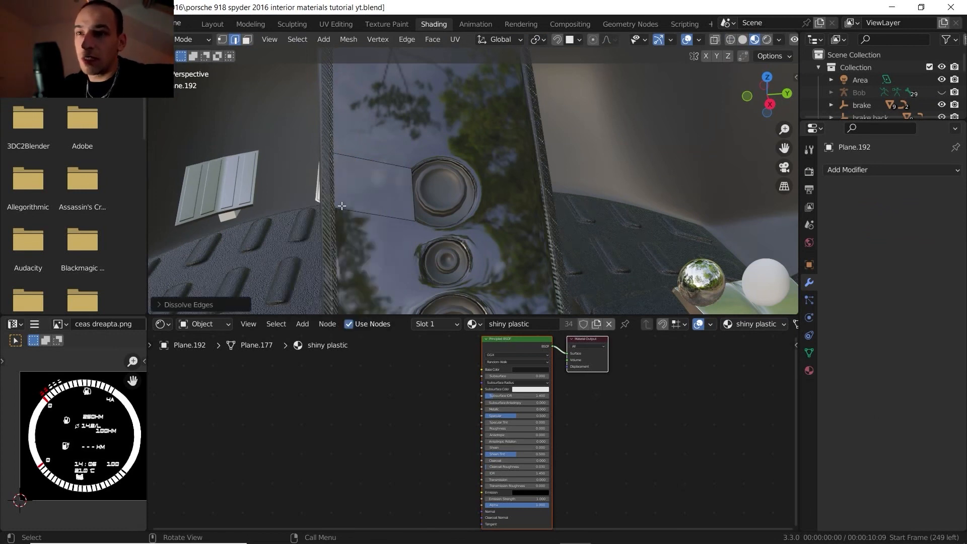
click(342, 206)
key(s)
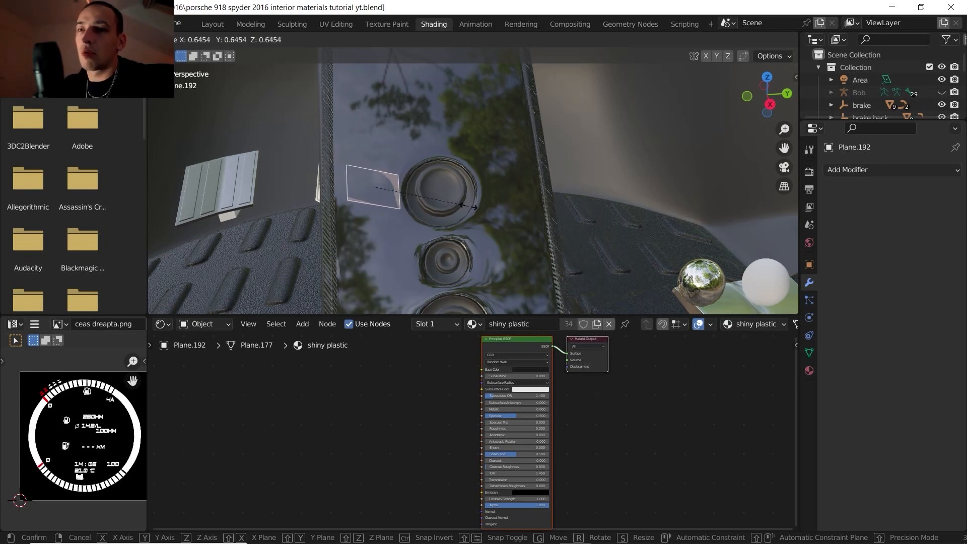
click(480, 207)
Leave mesh editing and nudge the resized label piece slightly on the console panel.
middle_drag(414, 195, 464, 179)
key(Tab)
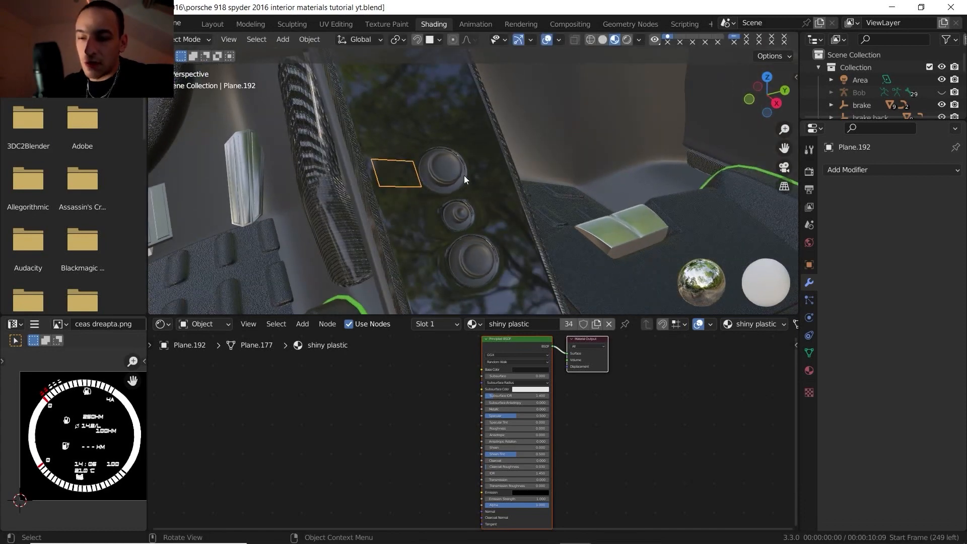
key(g)
click(467, 175)
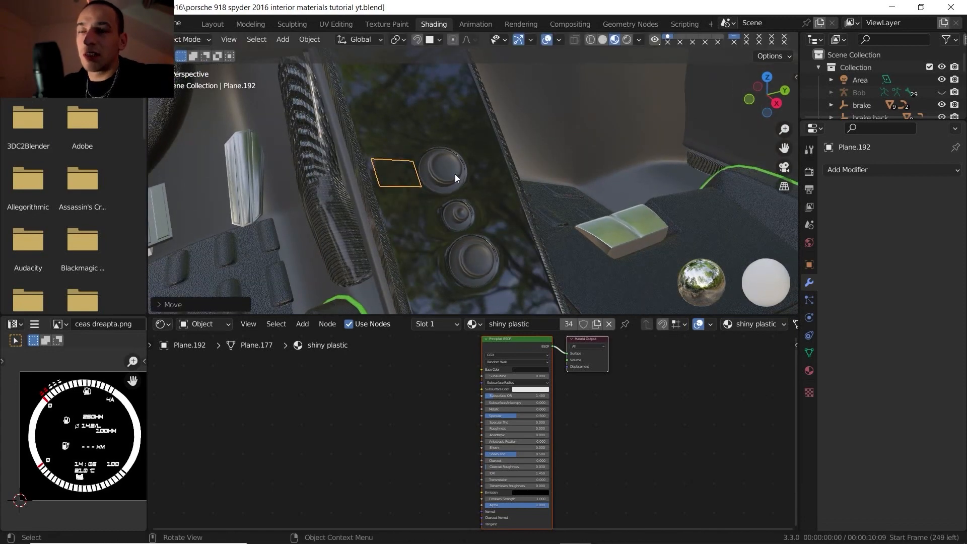
Replace the label piece's shiny plastic material with a new material named signs.
middle_drag(455, 177, 512, 202)
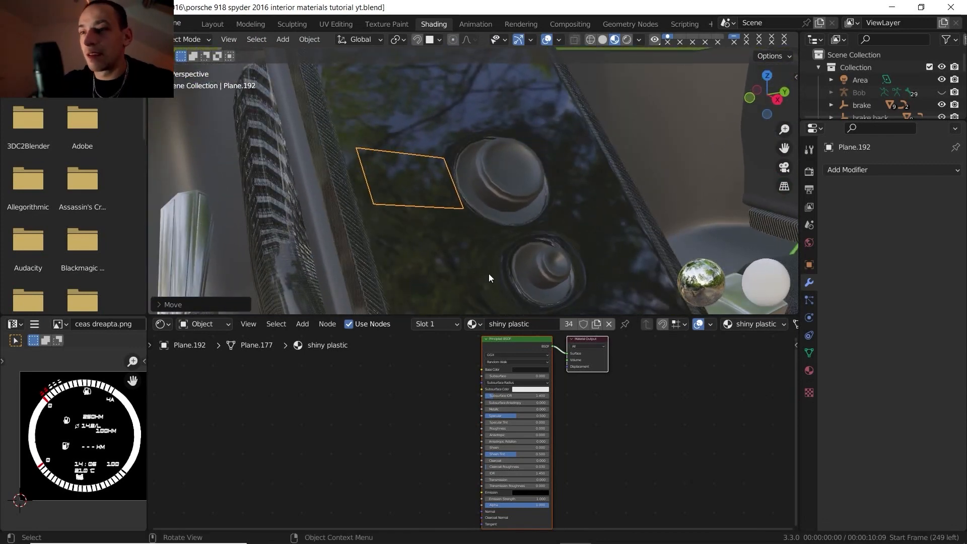
click(608, 325)
click(510, 325)
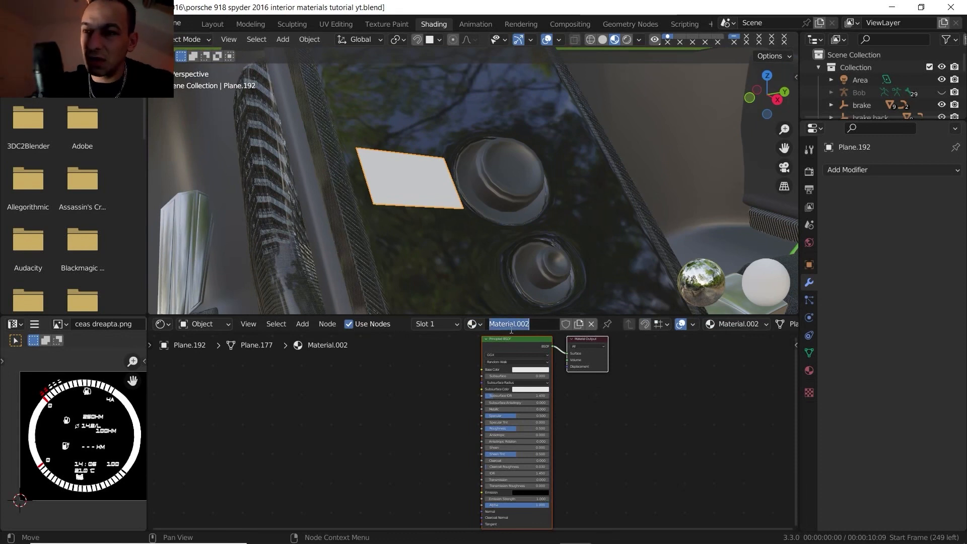
text(signs)
key(Return)
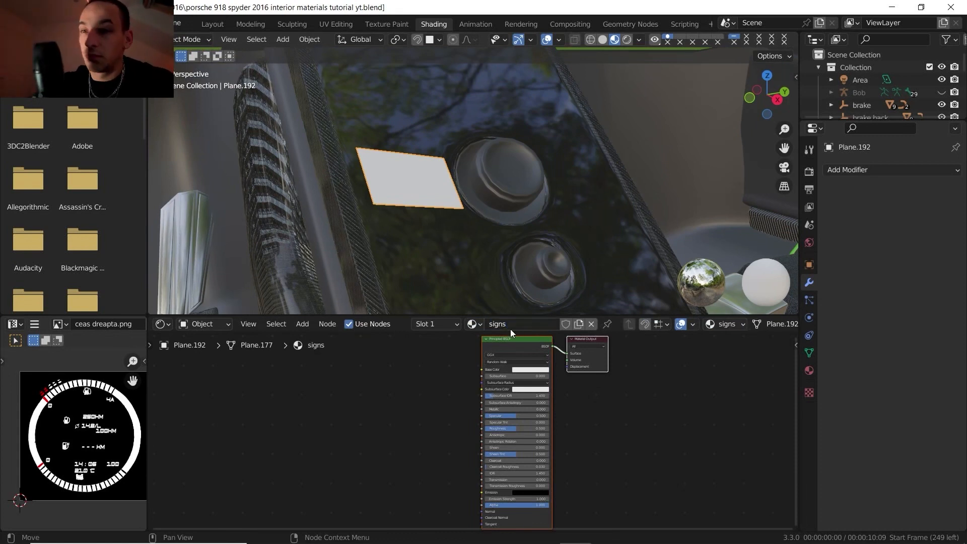
Add an Image Texture node to the signs material and load signs.png from the textures folder.
key(shift+a)
click(508, 302)
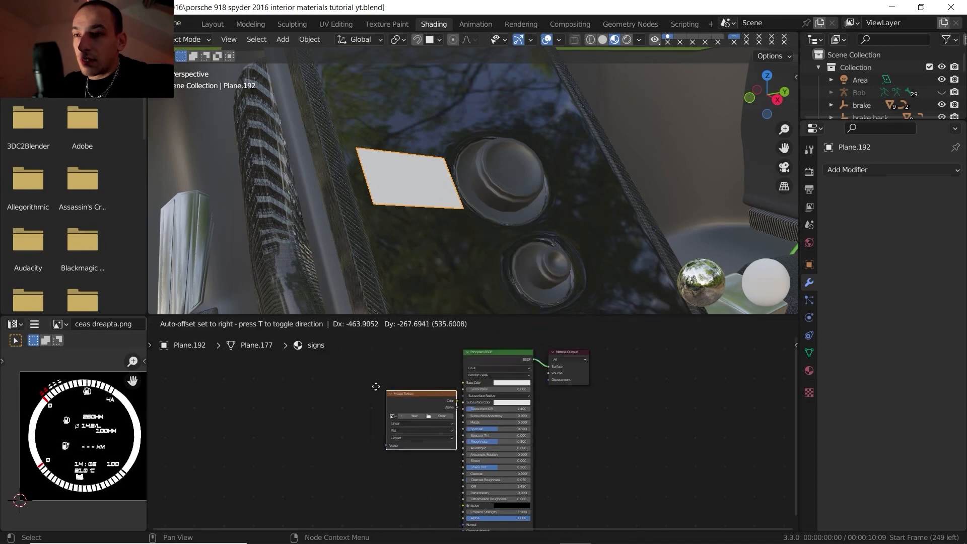
click(422, 408)
click(422, 408)
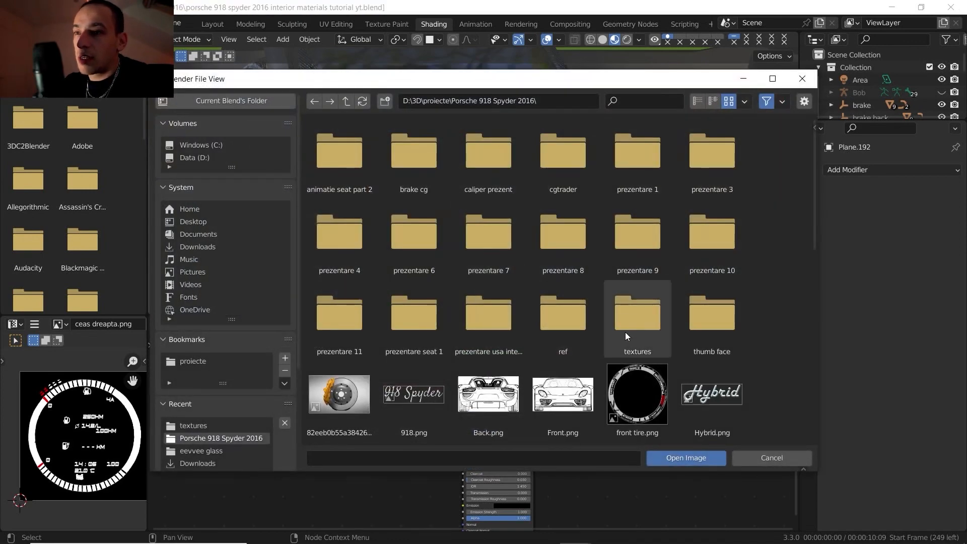
double_click(383, 298)
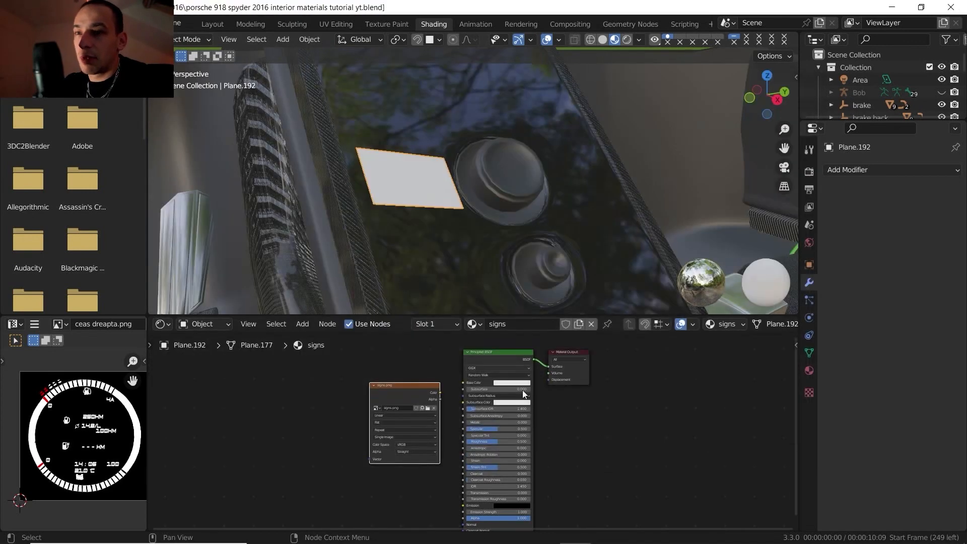
Link the signs.png Color output to the shader's Base Color, Alpha and Emission inputs, placing the image node farther from the shader.
scroll(422, 400, up, 2)
drag(425, 377, 458, 362)
drag(376, 364, 265, 364)
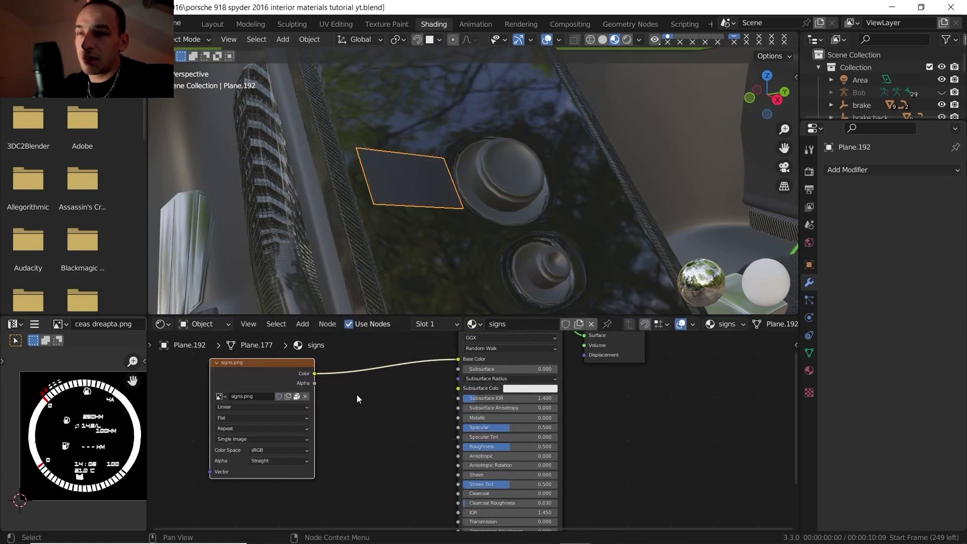
middle_drag(441, 374, 490, 377)
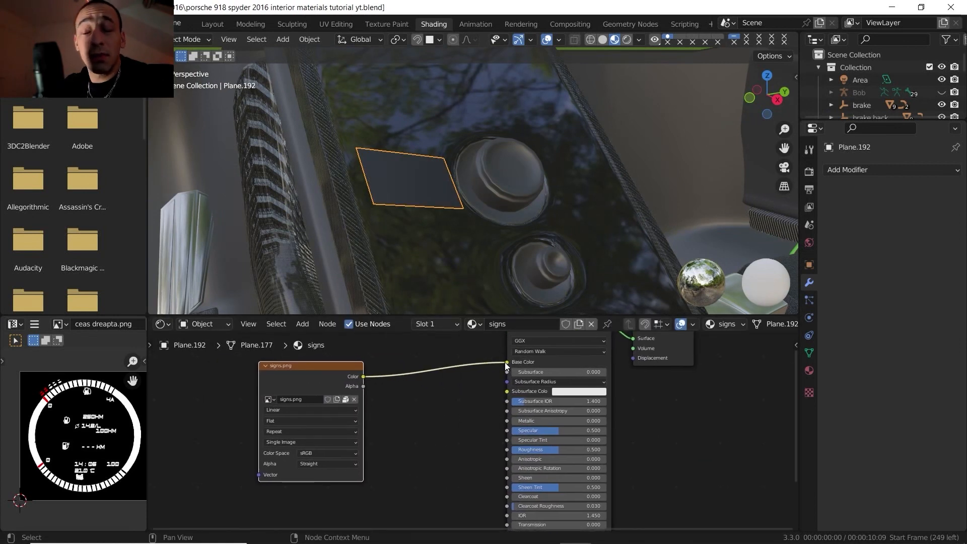
scroll(444, 381, down, 2)
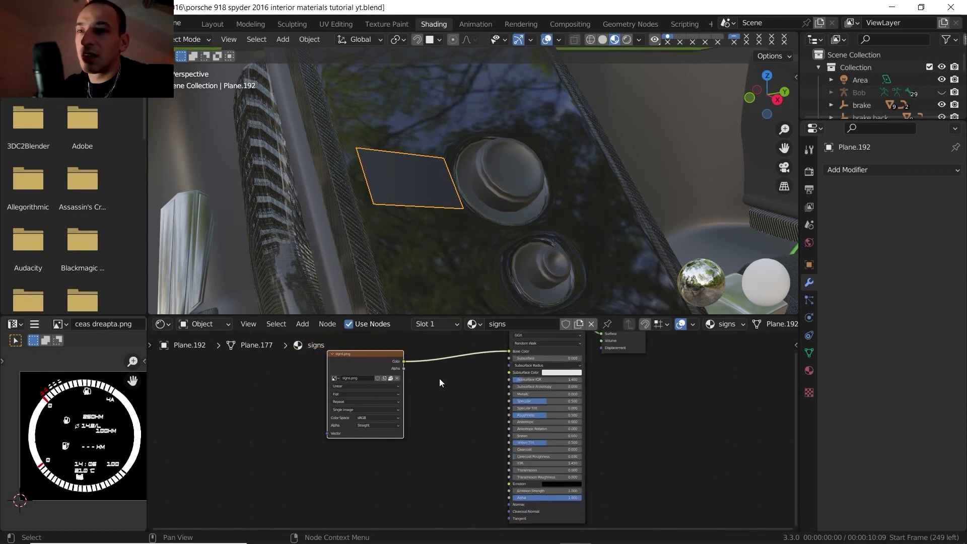
middle_drag(436, 387, 435, 370)
drag(404, 347, 509, 483)
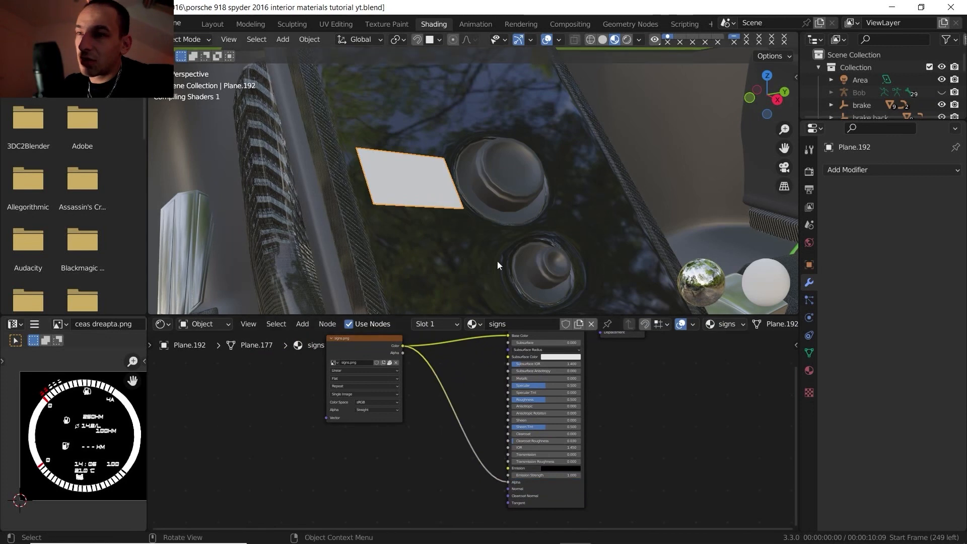
scroll(400, 351, up, 2)
drag(413, 361, 535, 504)
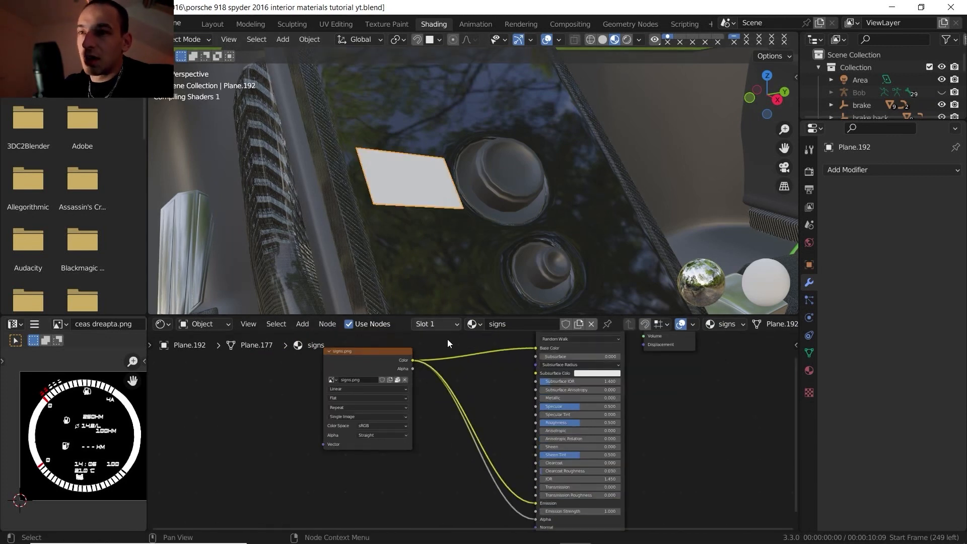
Preview the label piece in rendered shading, and switch the viewport to solid shading.
click(627, 40)
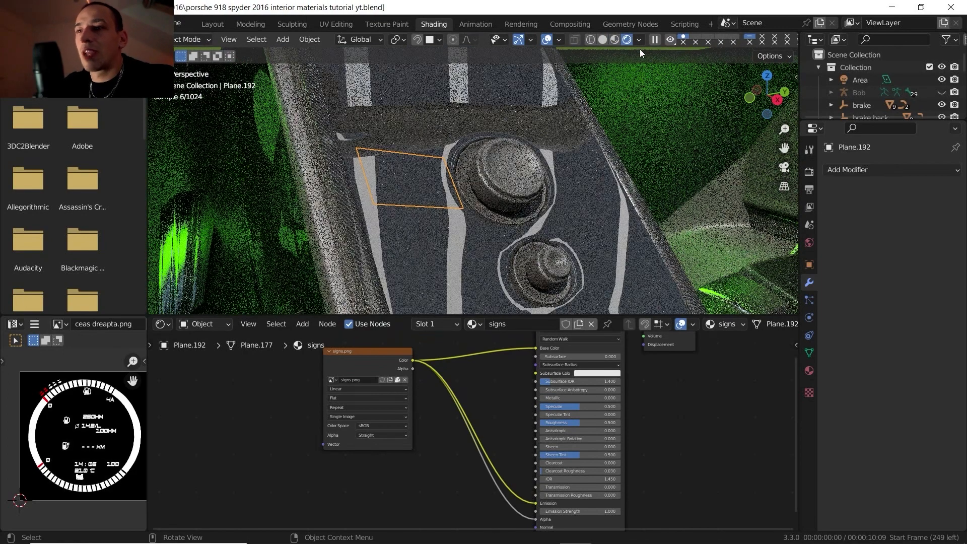
click(603, 40)
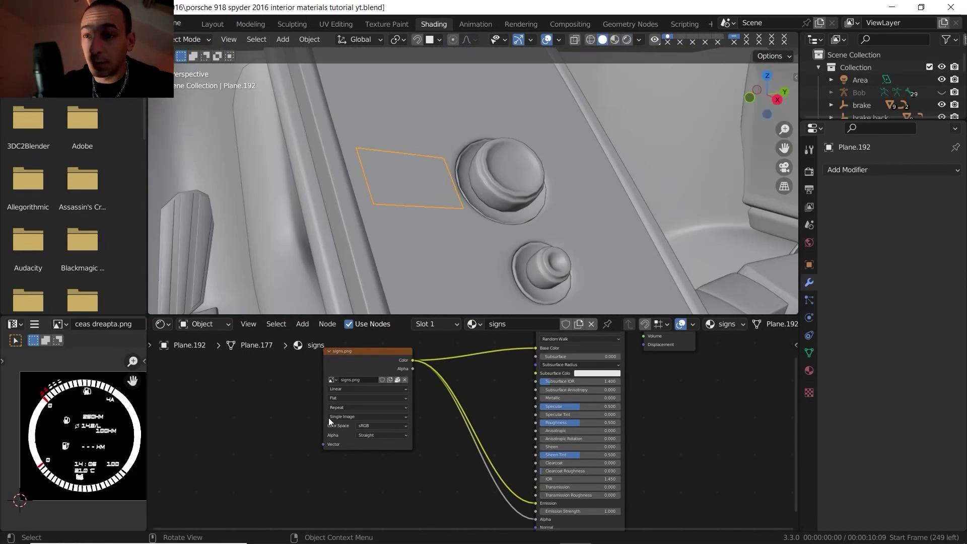
Add Texture Coordinate and Mapping nodes to the signs.png texture and move them farther from the image node.
click(362, 358)
middle_drag(360, 355, 396, 396)
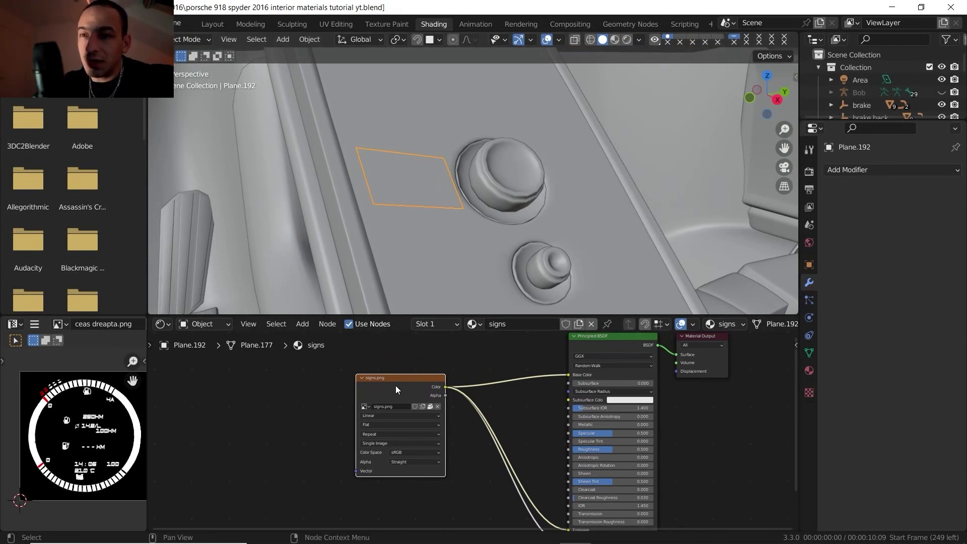
key(ctrl+t)
ctrl+scroll(395, 386, left, 2)
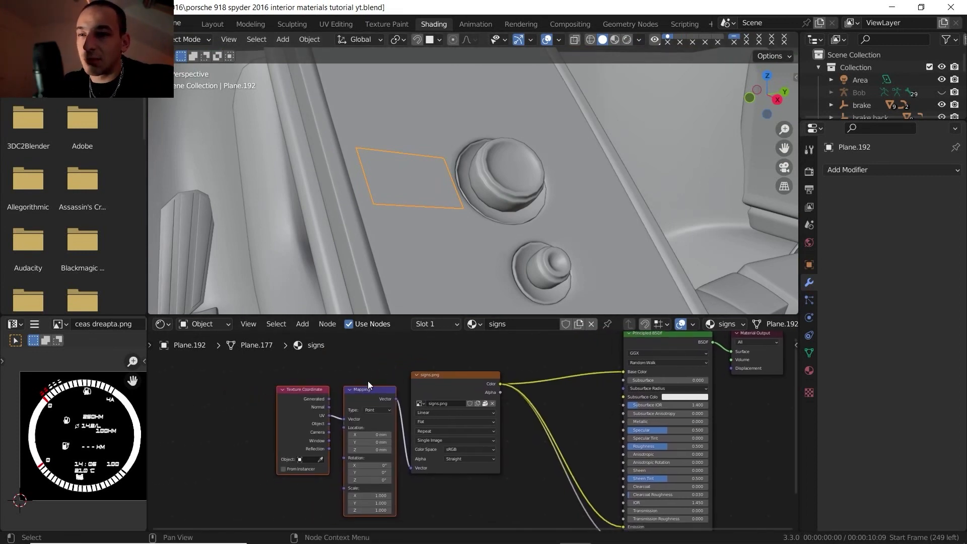
key(g)
click(291, 423)
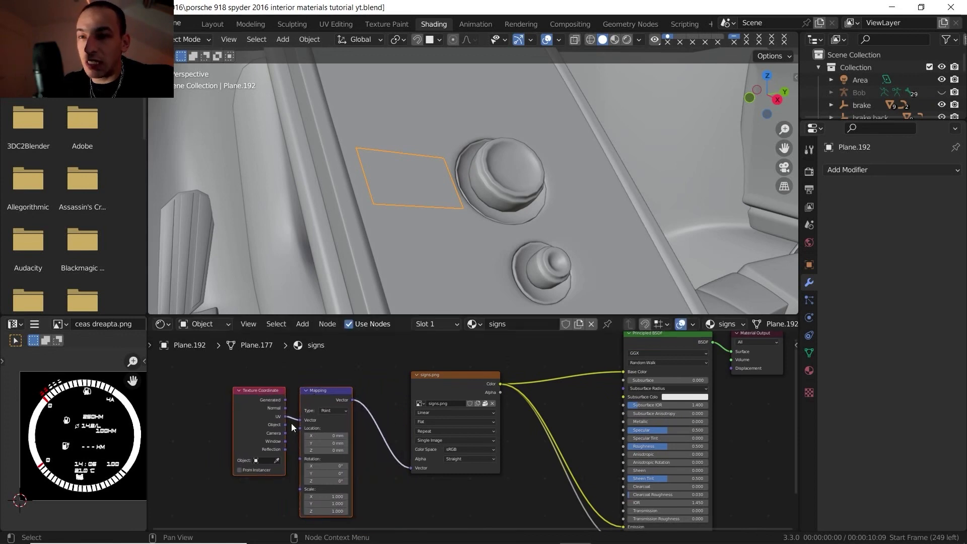
click(214, 397)
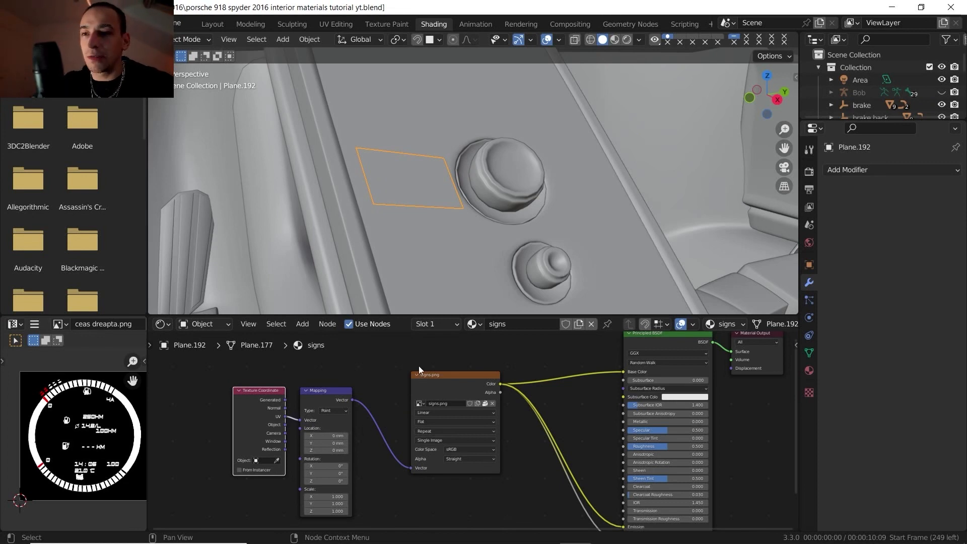
Unwrap the label piece's face and view its UVs over the signs.png image.
key(Tab)
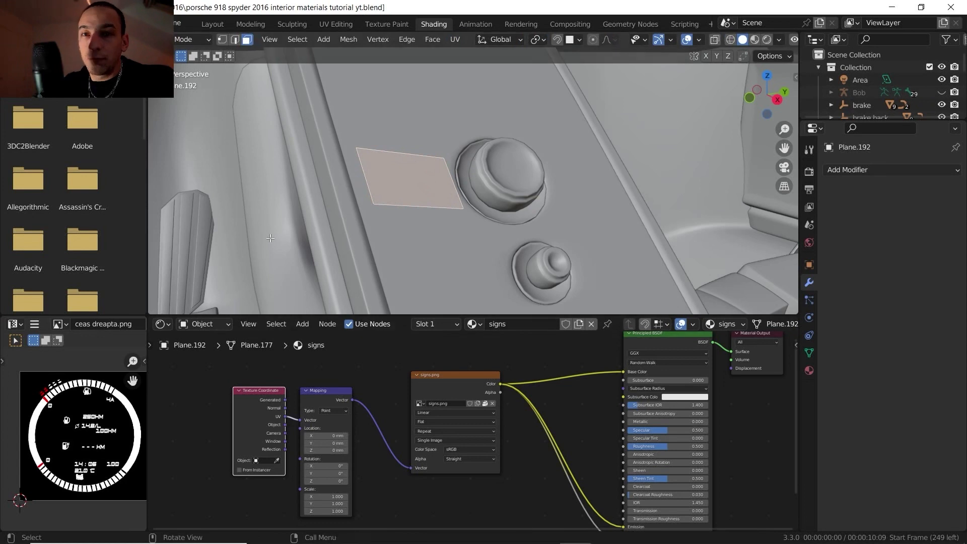
click(455, 39)
click(464, 56)
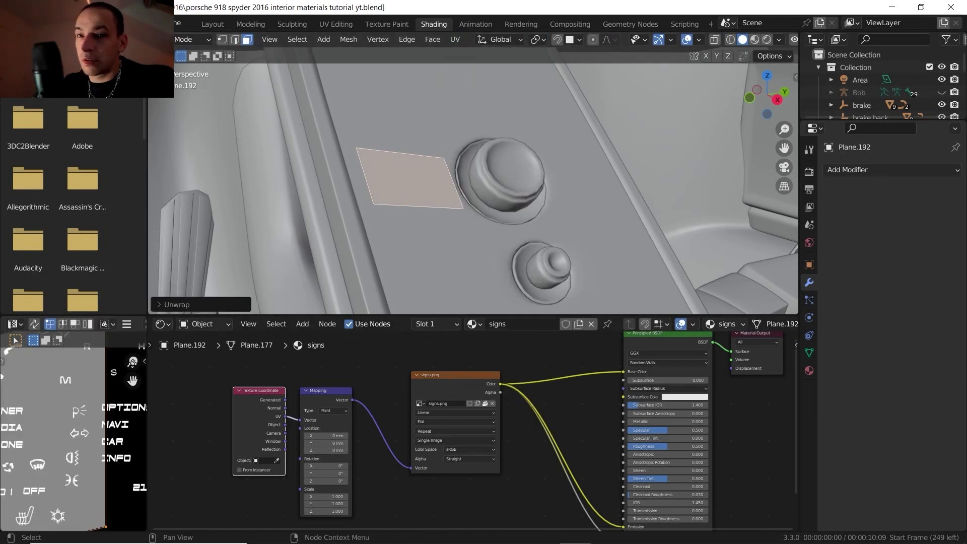
scroll(63, 434, up, 3)
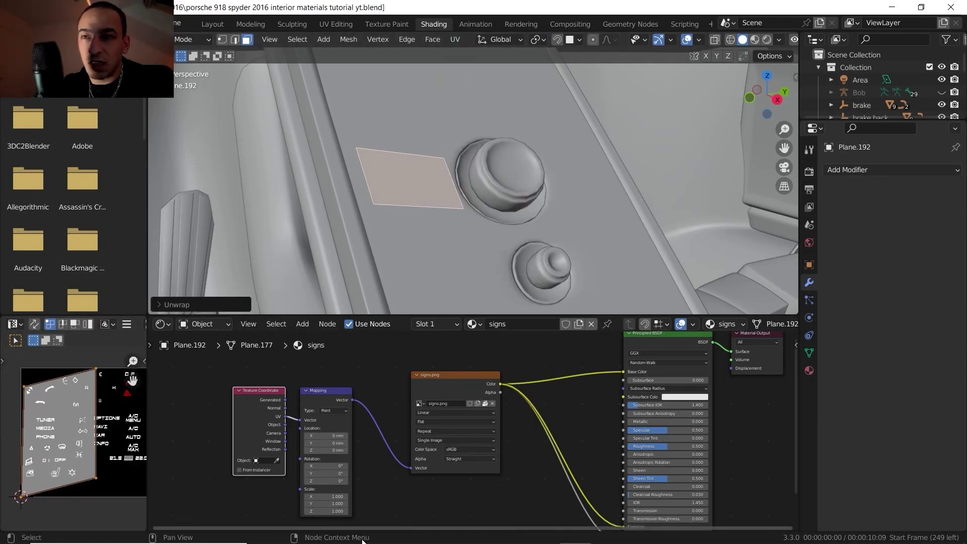
Switch to the reference photo in the image viewer and examine the TUNER, MEDIA and PHONE labels on the centre console.
click(608, 533)
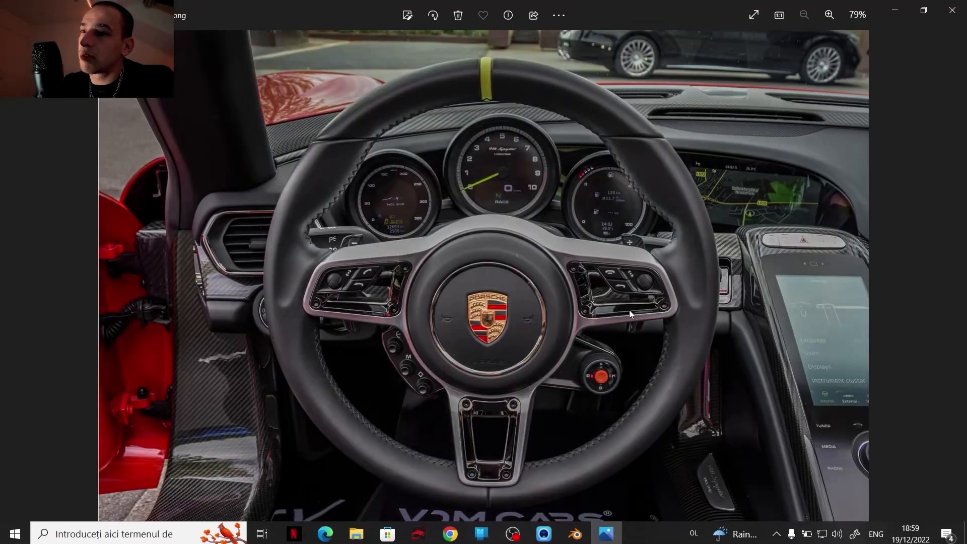
scroll(753, 383, up, 5)
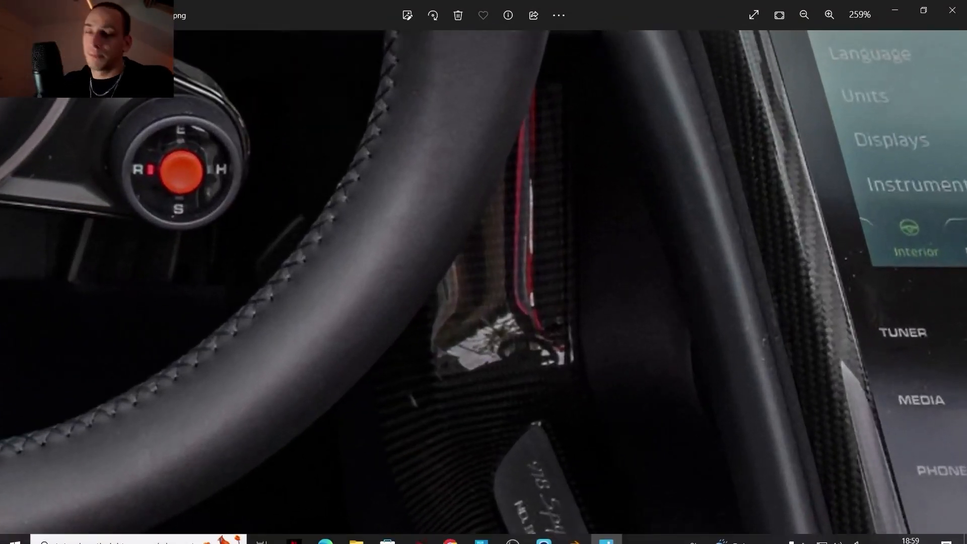
Switch back to Blender, rotate the label face's UVs so the signs.png text reads upright, and show the viewport in material preview.
key(alt+Tab)
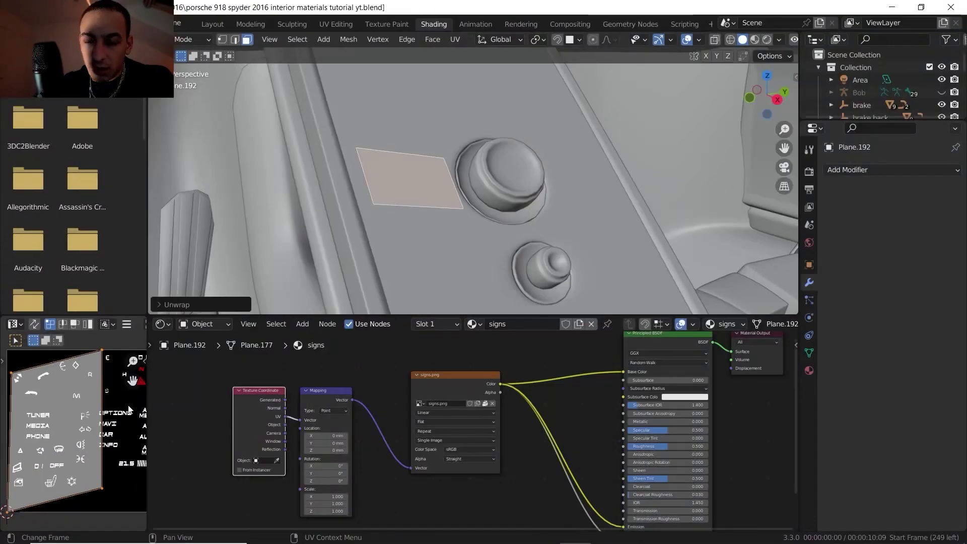
key(r)
click(91, 518)
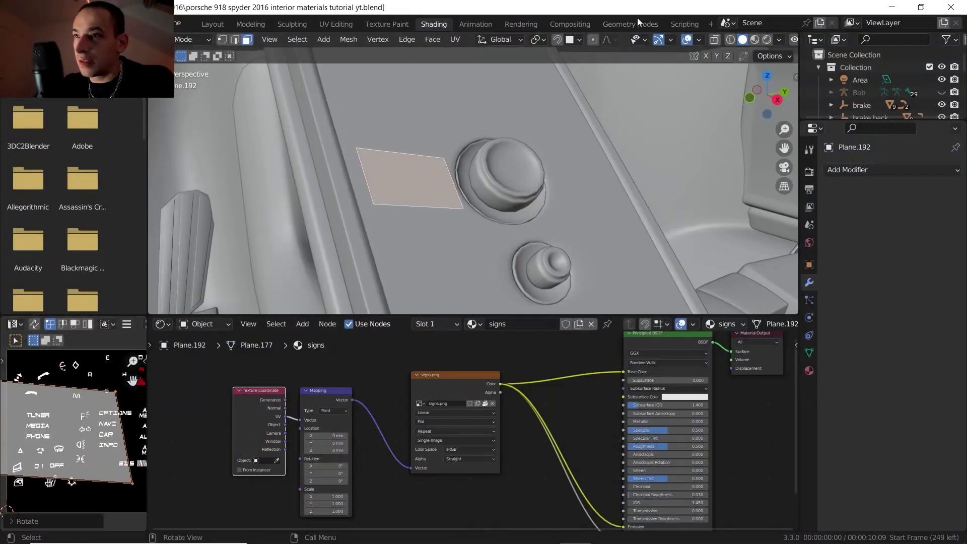
click(755, 40)
scroll(109, 415, up, 3)
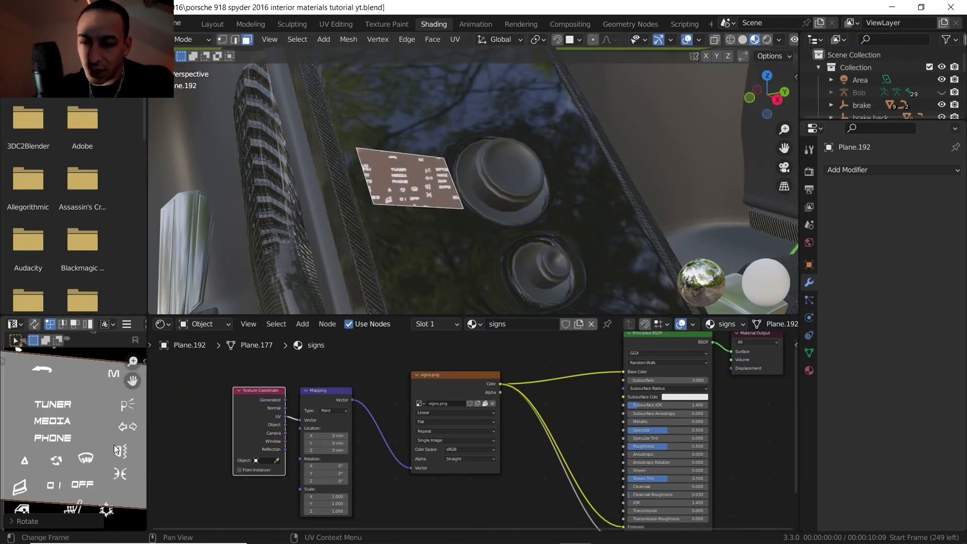
Scale the label's UVs to about 0.2 and move them over the TUNER text in signs.png.
key(s)
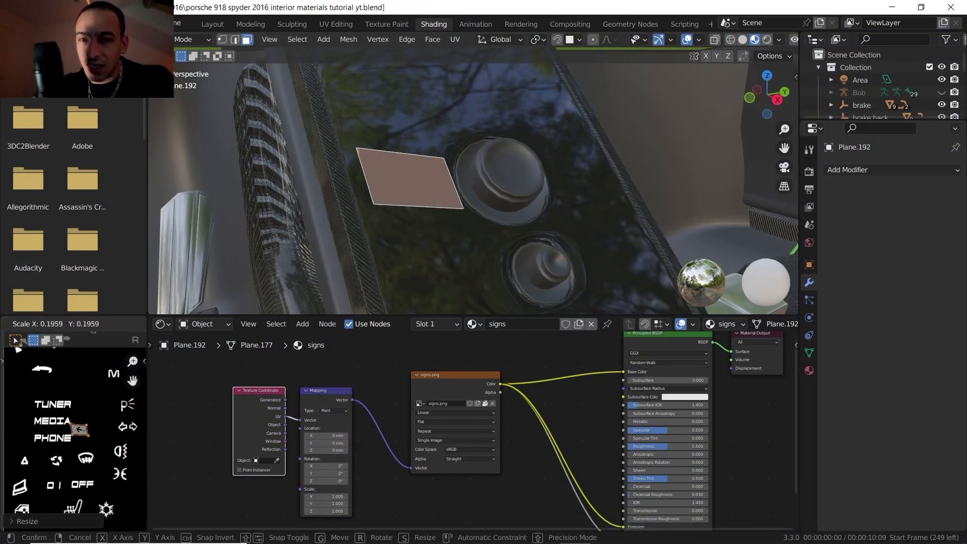
click(98, 432)
key(g)
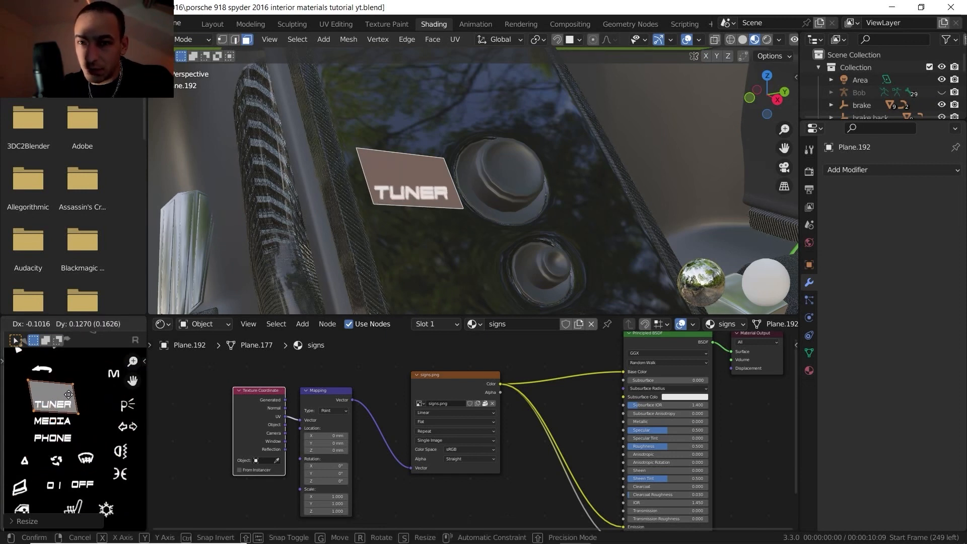
click(70, 396)
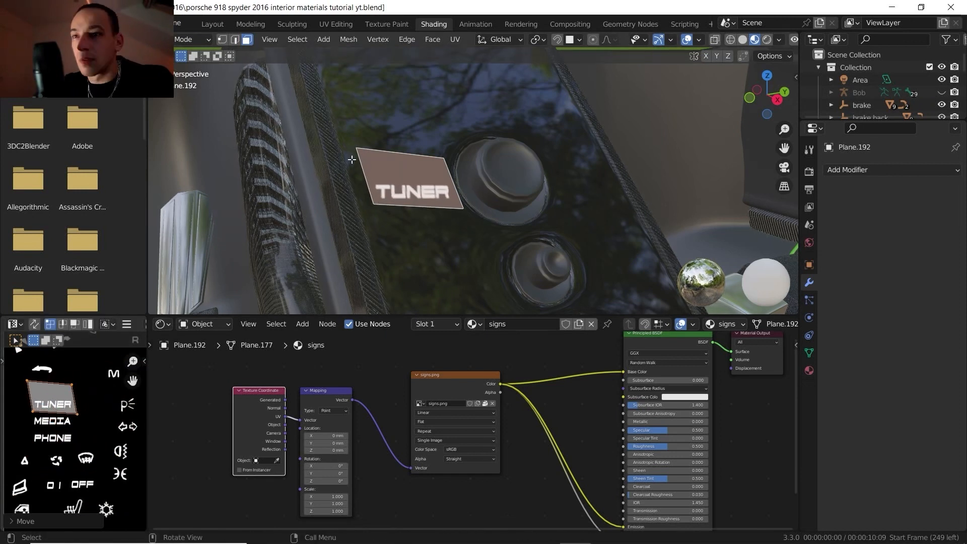
Slide the upper edge of the label piece down close to the TUNER text.
key(2)
click(384, 151)
key(g)
key(g)
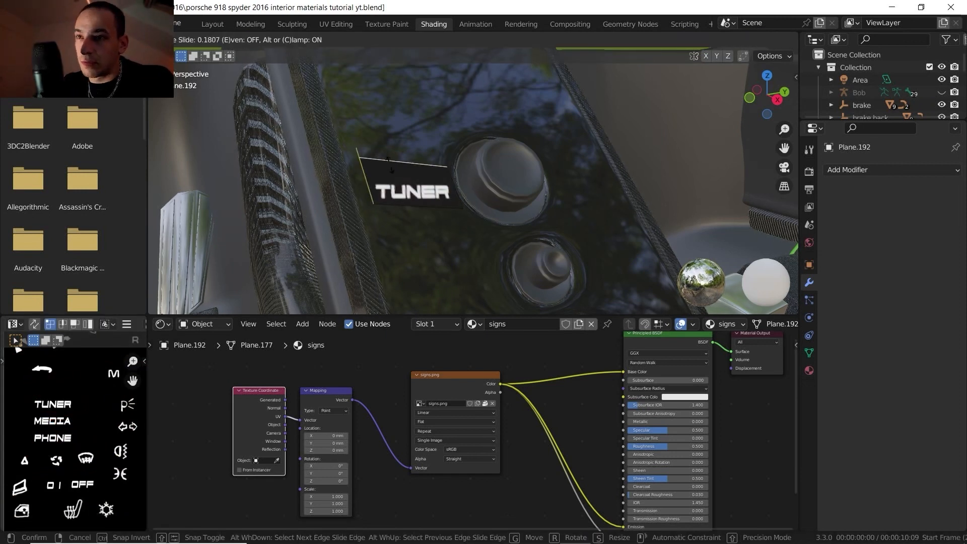
click(415, 156)
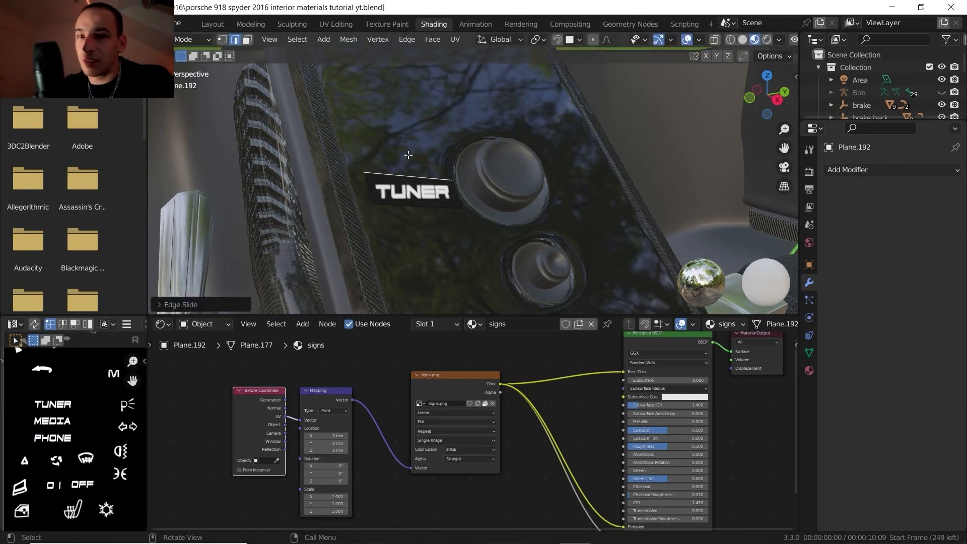
Turn off snapping and move the label piece's edge beside the large knob upward to tilt the label, leaving Edit Mode.
middle_drag(420, 190, 463, 202)
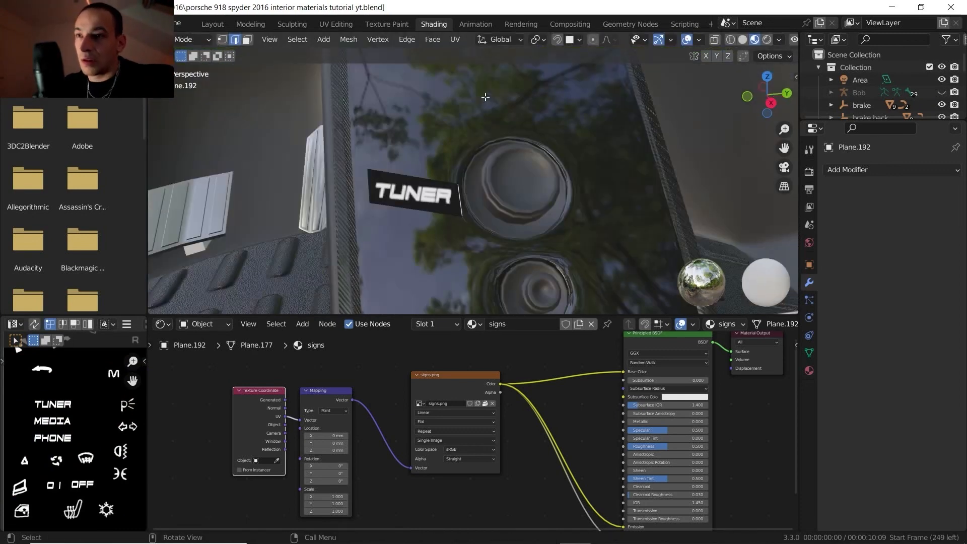
key(shift+Tab)
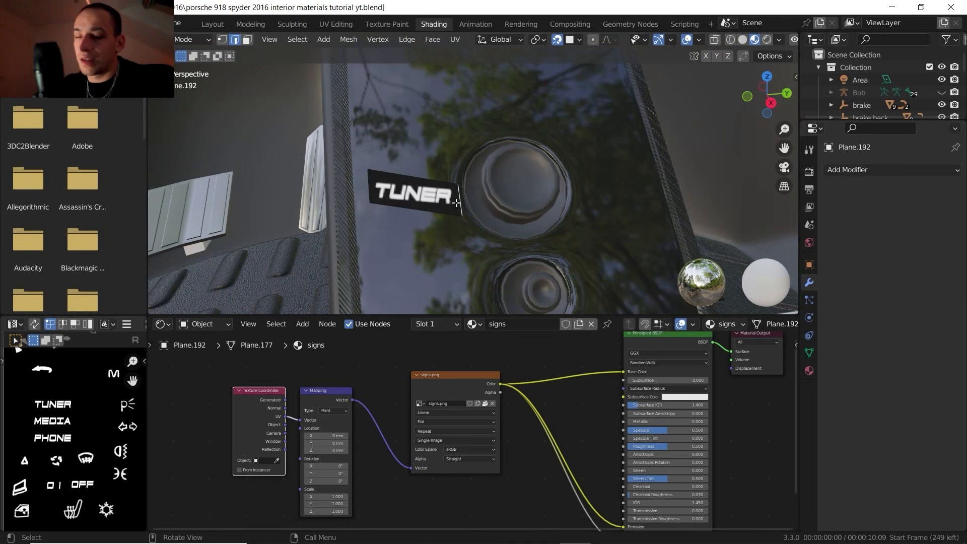
key(g)
click(446, 178)
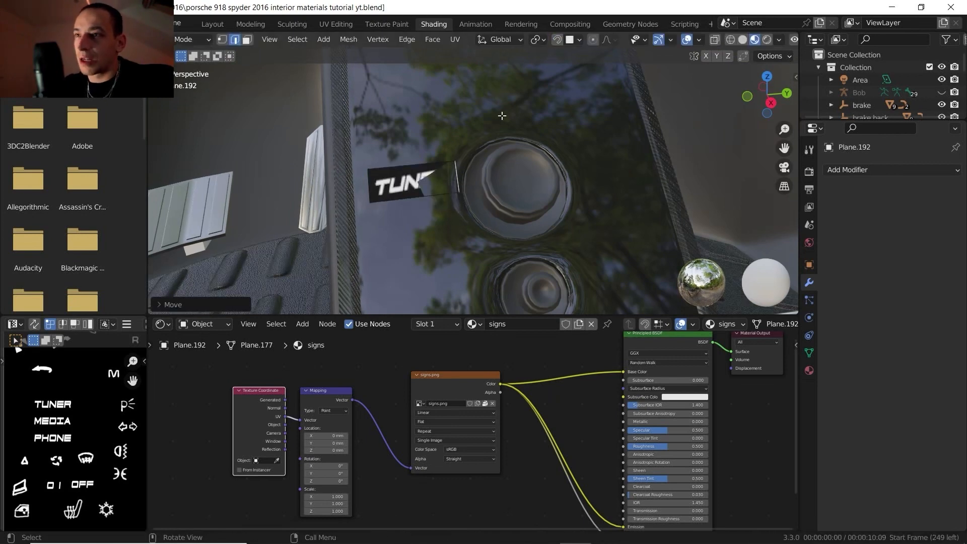
middle_drag(503, 115, 533, 157)
key(Tab)
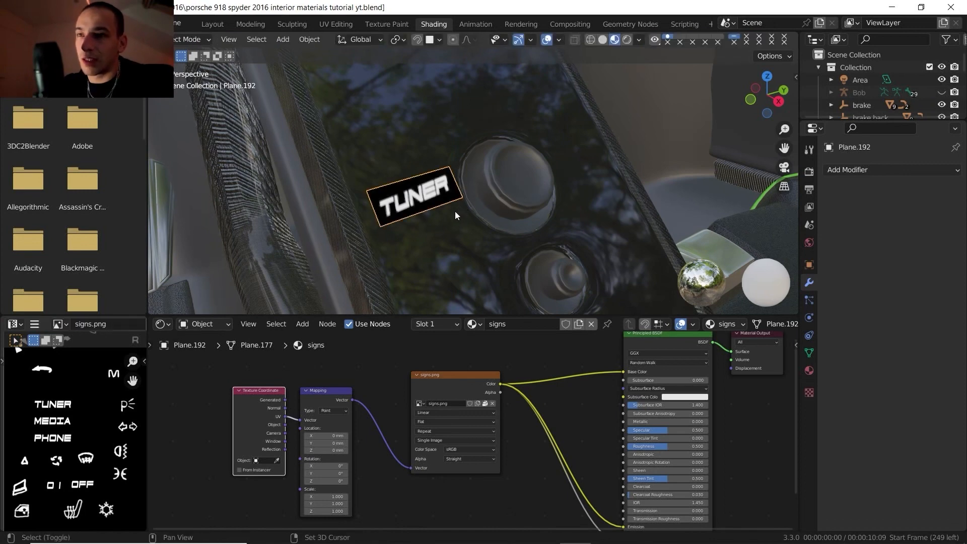
Rotate the label's UVs by about -6 degrees around the TUNER text and return to Object Mode.
key(Tab)
scroll(83, 403, up, 3)
scroll(105, 420, up, 1)
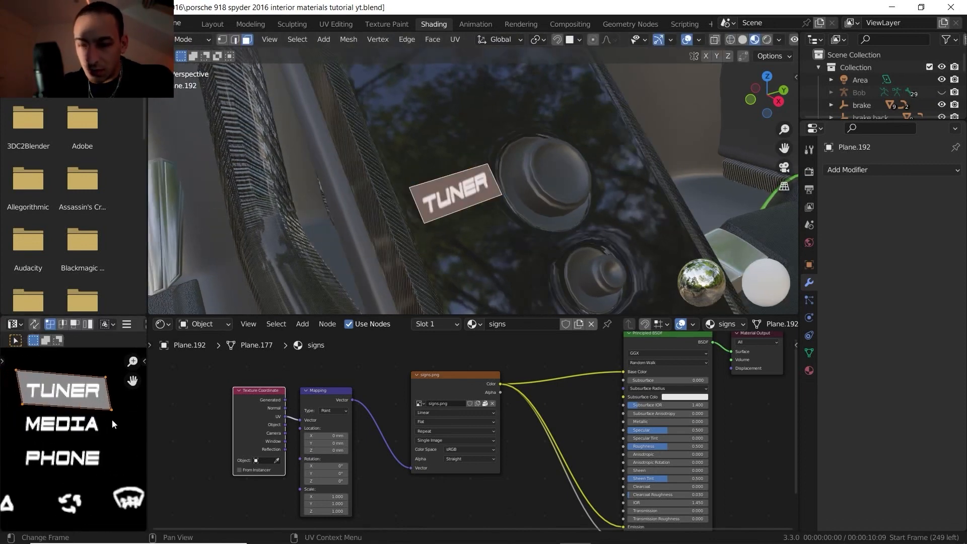
key(r)
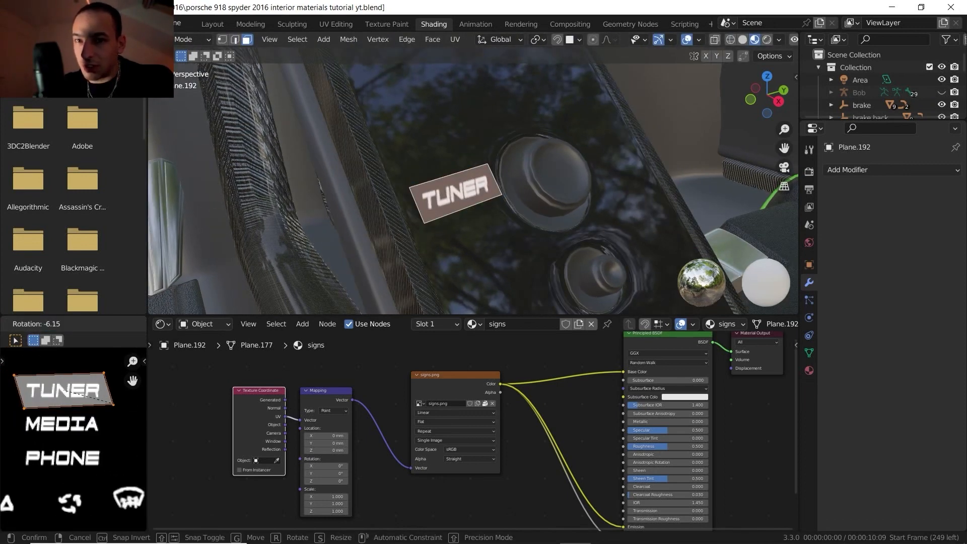
click(111, 404)
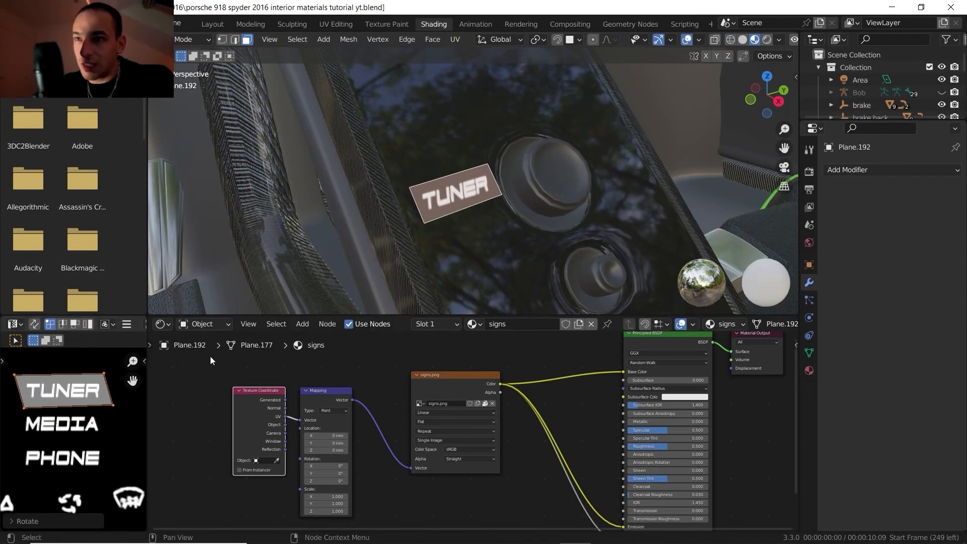
scroll(435, 201, down, 3)
shift+middle_drag(434, 202, 413, 196)
key(Tab)
Examine the TUNER label on the centre console in rendered shading from several angles and distances.
scroll(435, 191, down, 3)
scroll(407, 206, up, 6)
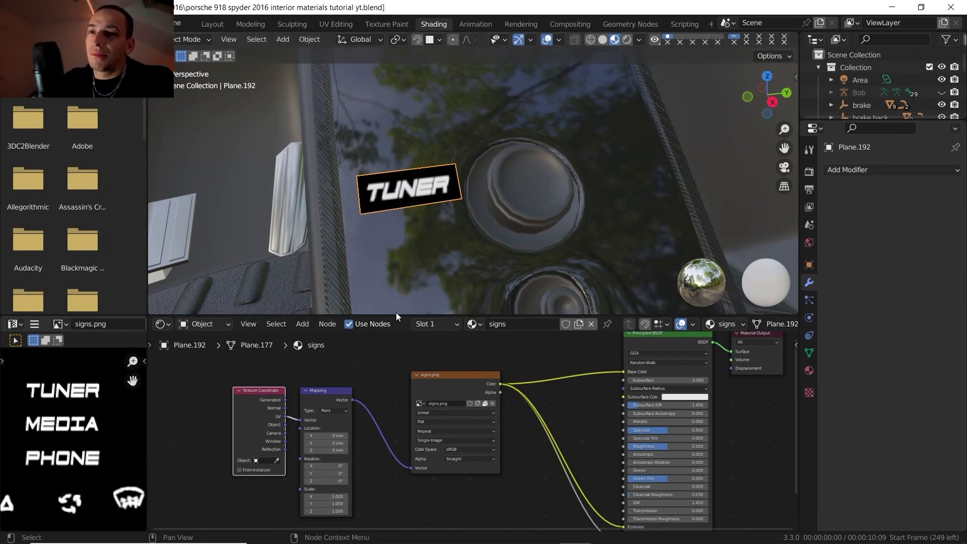
click(627, 40)
middle_drag(525, 136, 460, 158)
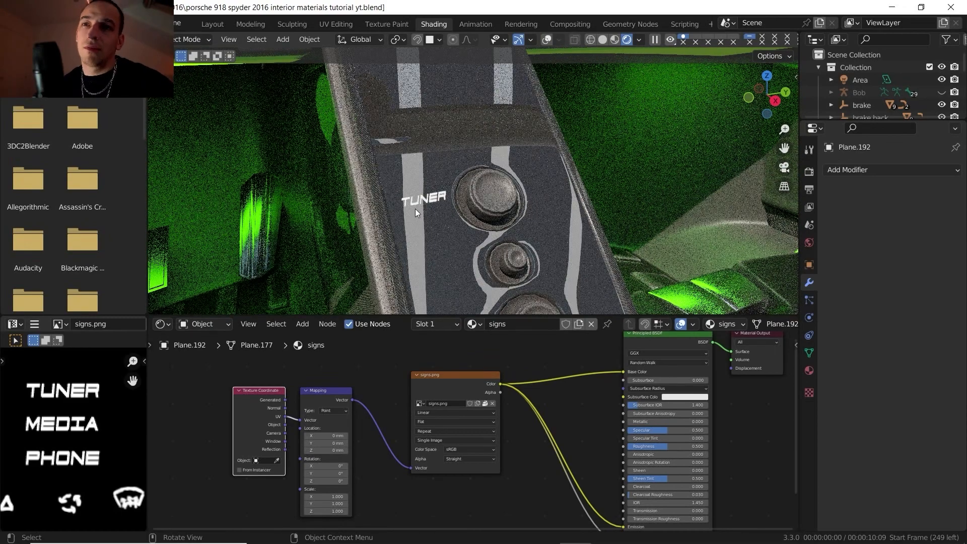
middle_drag(415, 209, 422, 209)
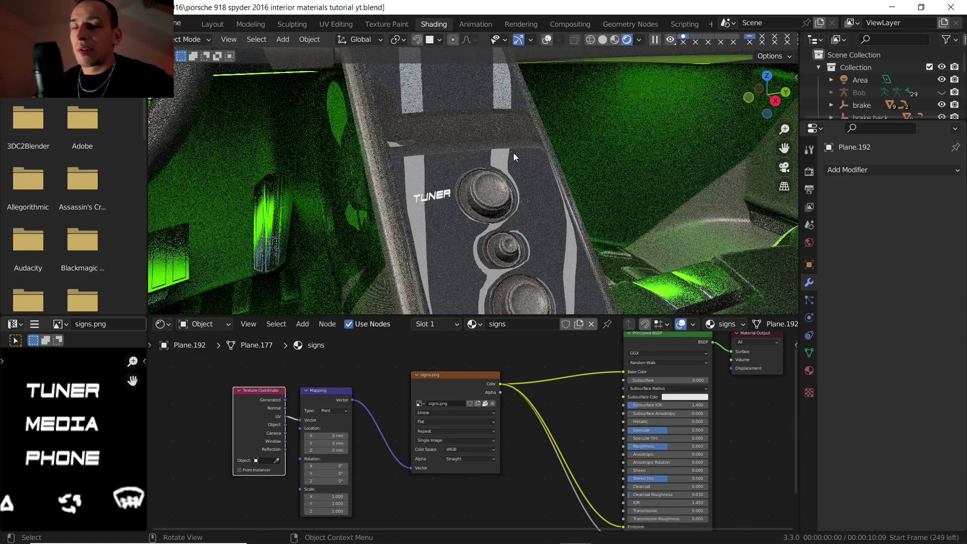
middle_drag(511, 143, 498, 183)
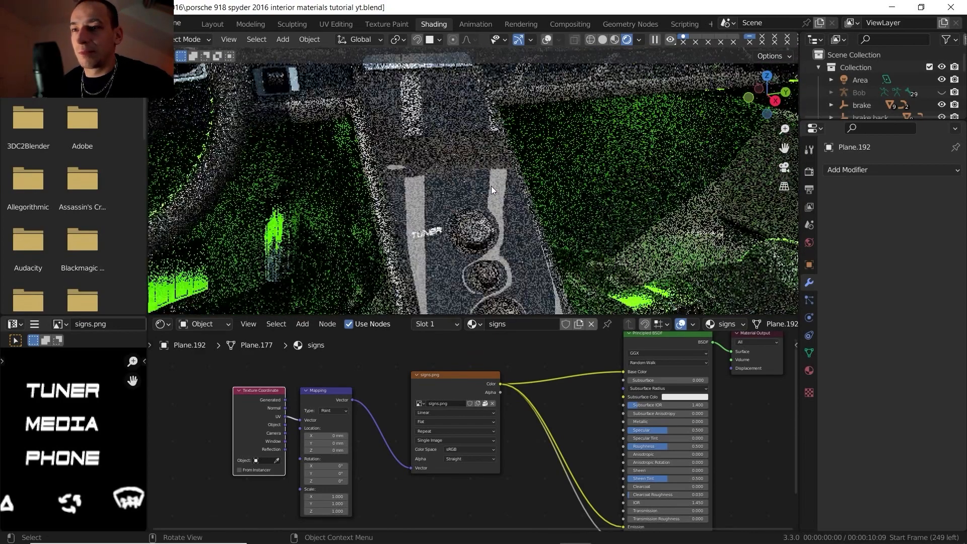
scroll(491, 186, up, 2)
scroll(108, 427, down, 2)
scroll(95, 429, up, 4)
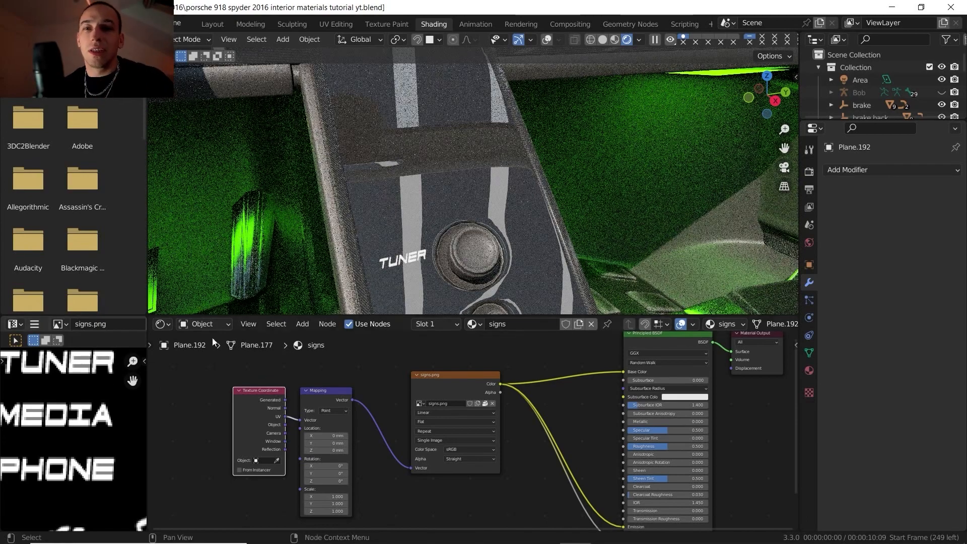
shift+middle_drag(467, 147, 459, 184)
scroll(464, 176, down, 2)
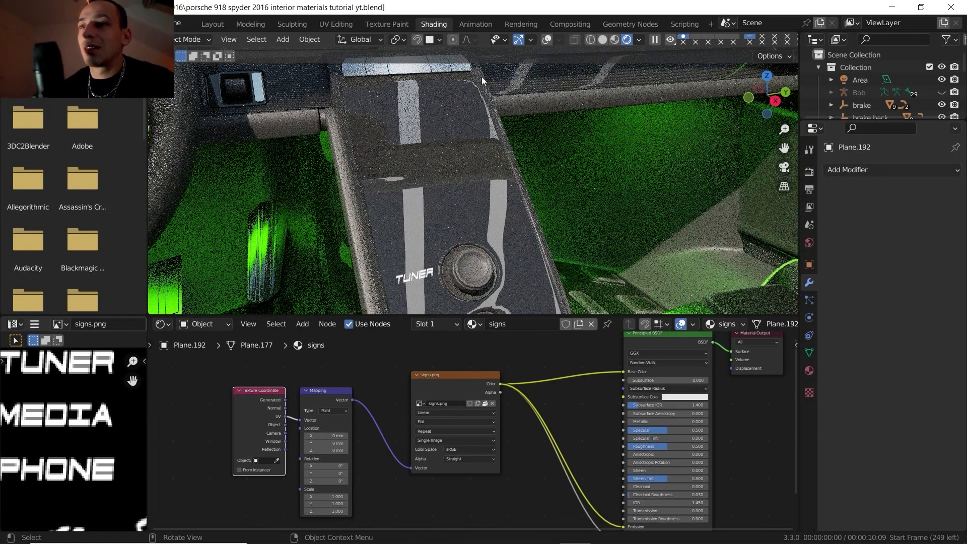
Return to material preview and open the shiny plastic console panel in Edit Mode with the overlays shown.
click(616, 39)
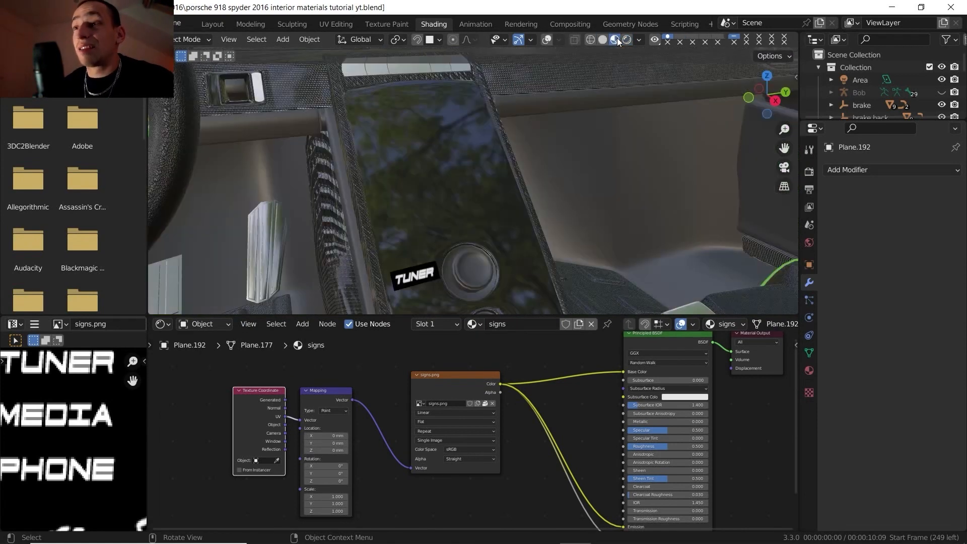
click(489, 164)
key(Tab)
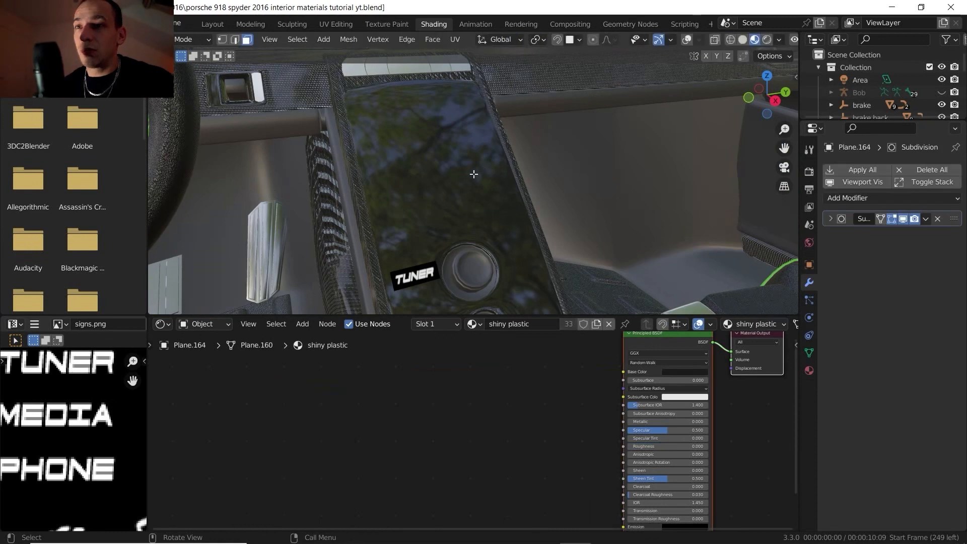
click(686, 40)
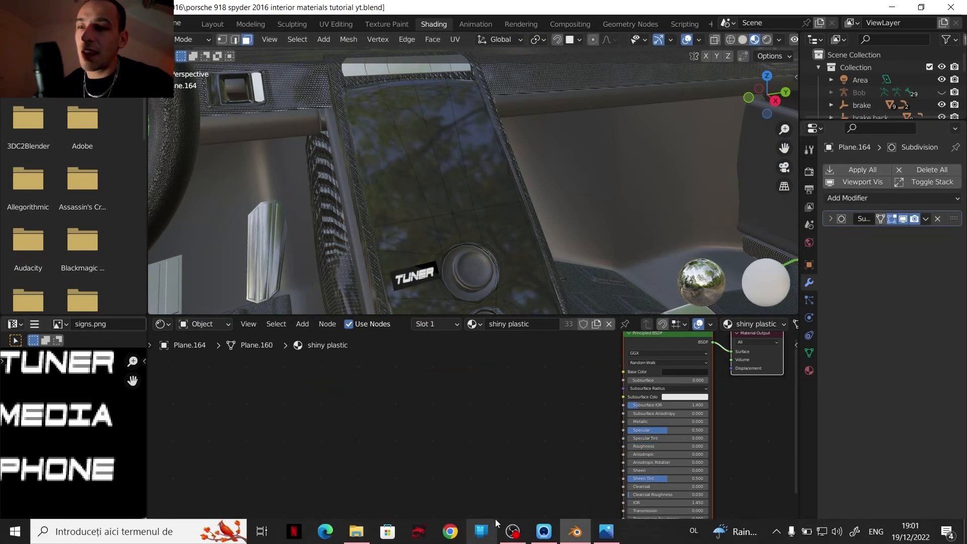
Assign a new material in a second slot to the console panel's screen faces above the large knob, including the narrow border faces.
shift+click(412, 220)
shift+click(414, 223)
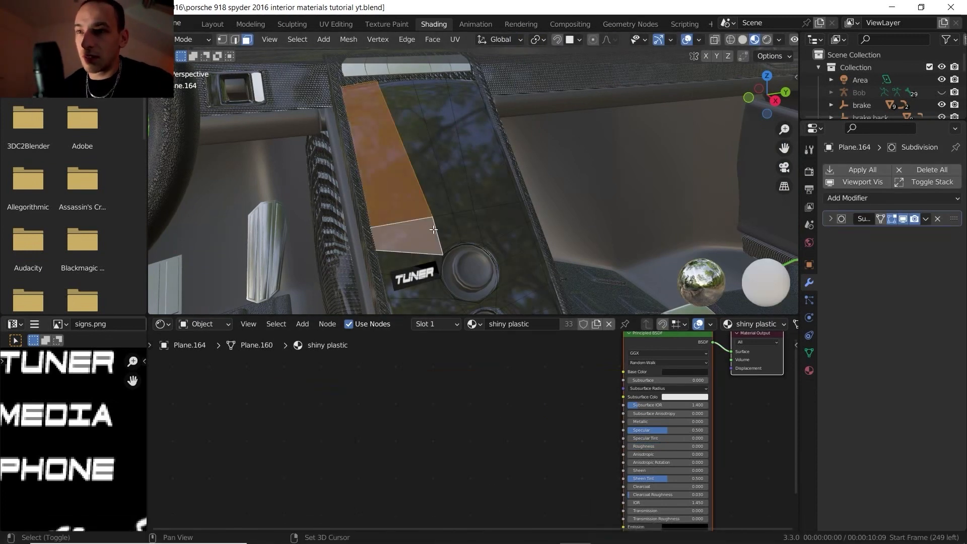
shift+click(445, 231)
shift+click(437, 196)
shift+click(472, 220)
shift+click(463, 199)
shift+click(493, 188)
shift+click(522, 217)
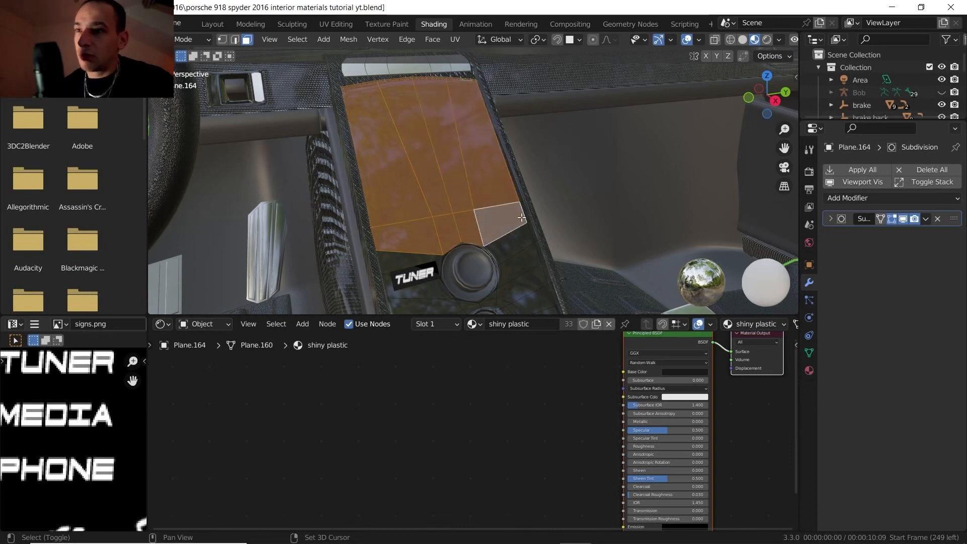
shift+click(524, 216)
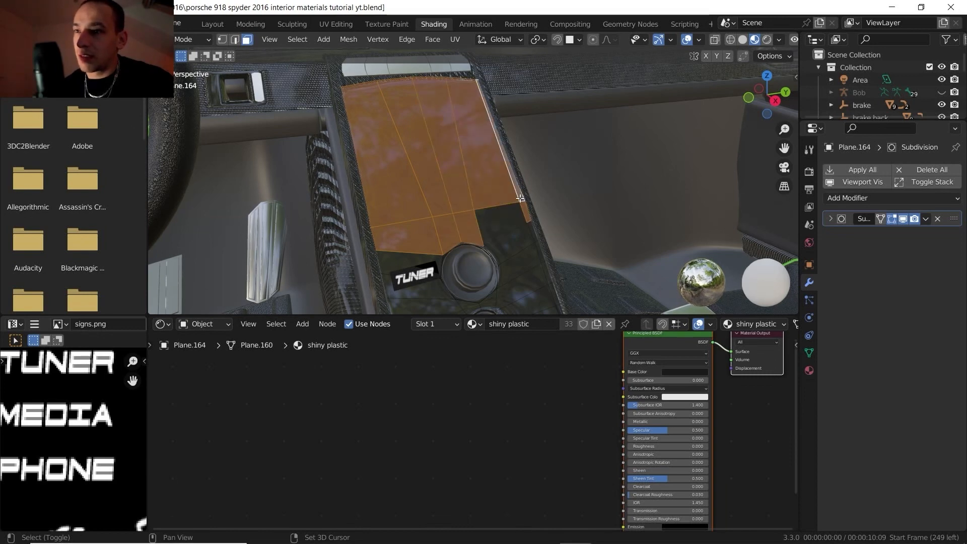
shift+click(504, 222)
middle_drag(504, 221, 418, 232)
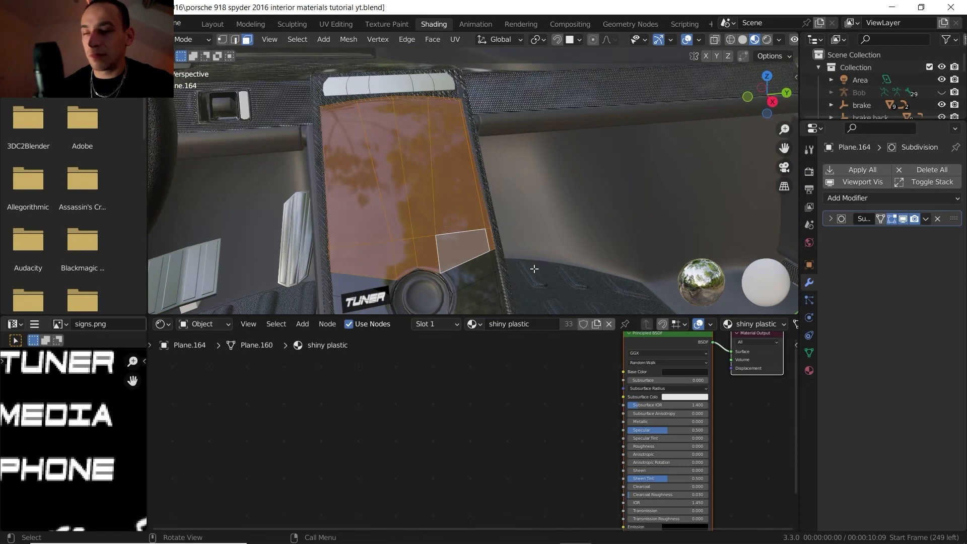
click(809, 370)
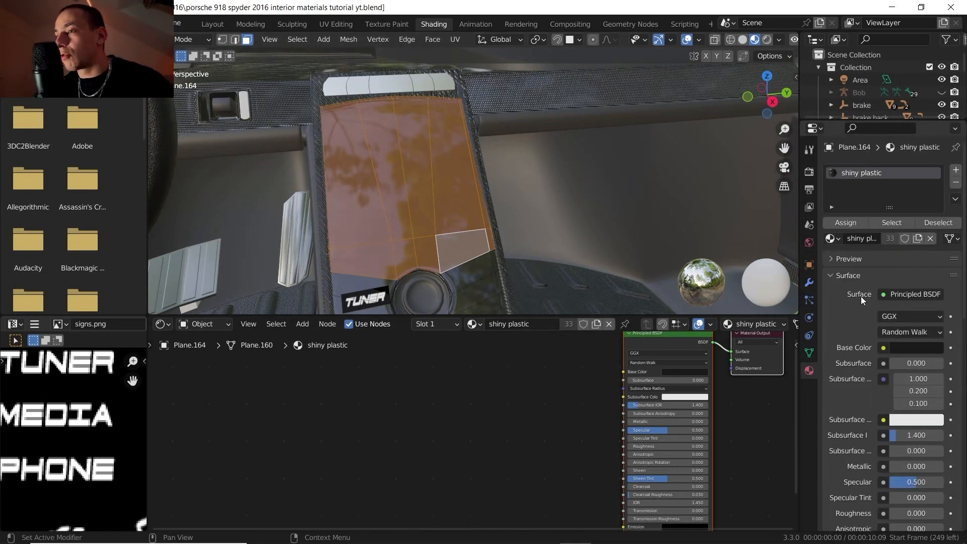
click(956, 171)
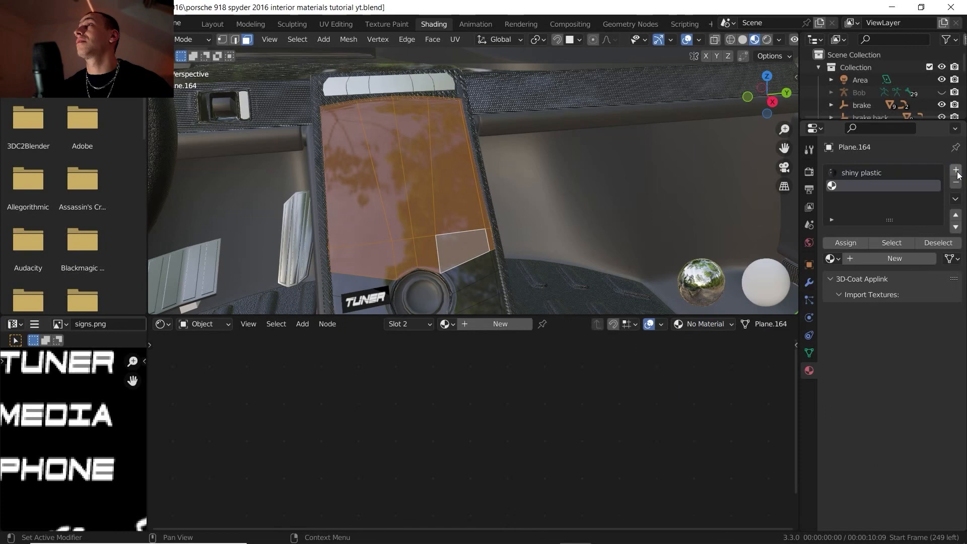
click(838, 242)
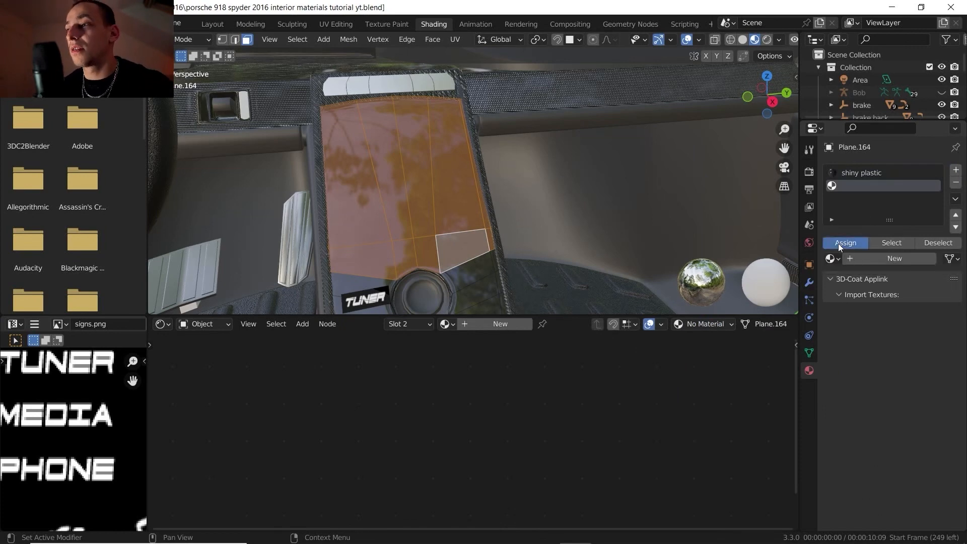
click(851, 257)
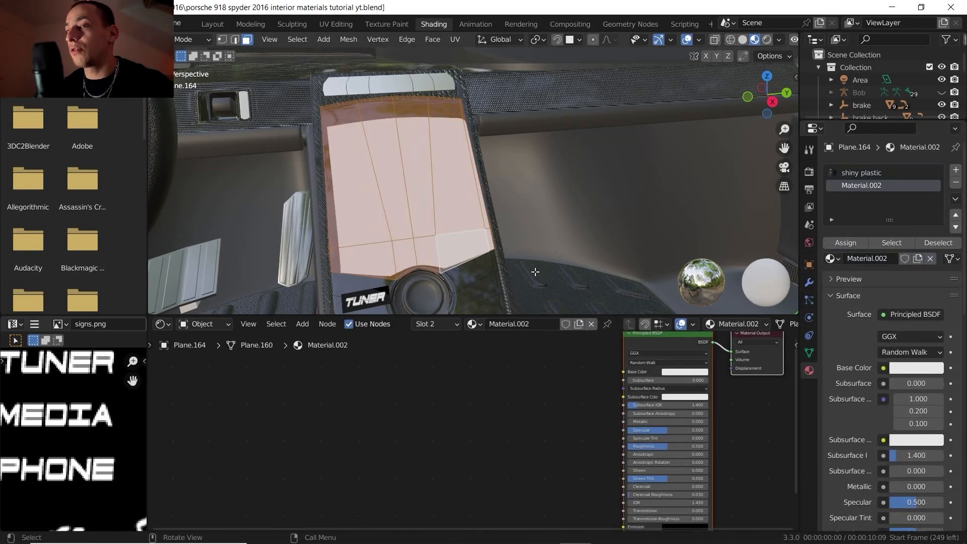
Rename the console panel's new material to "screen".
click(534, 323)
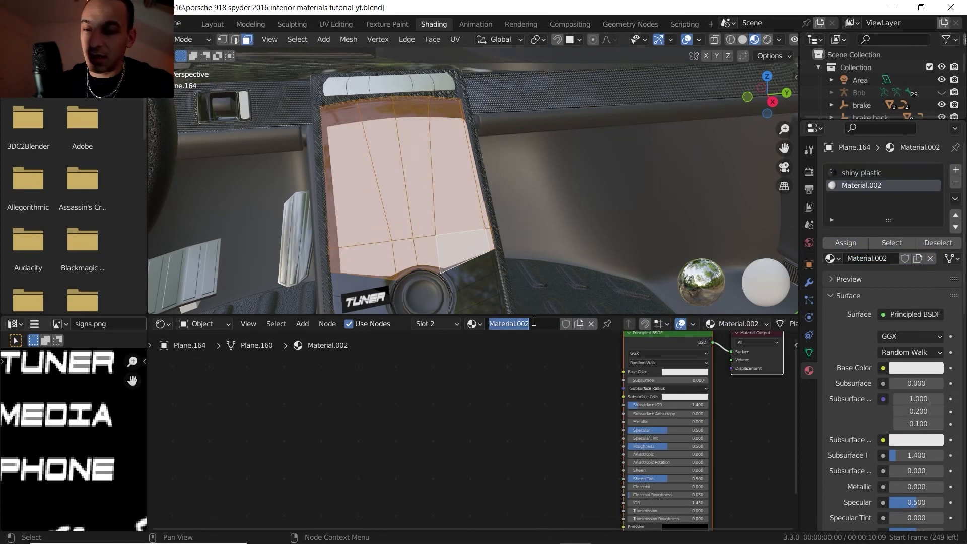
text(s)
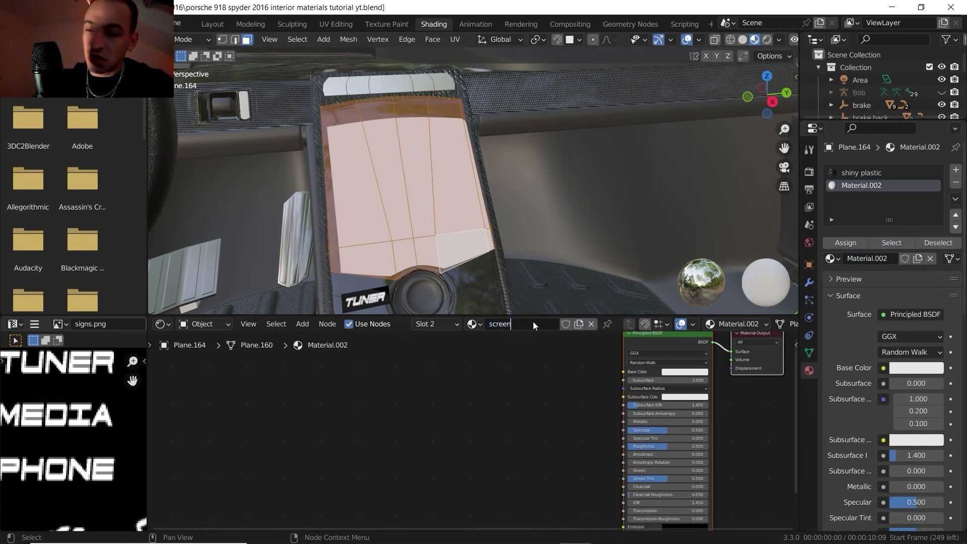
text(creen)
key(Return)
scroll(495, 387, down, 1)
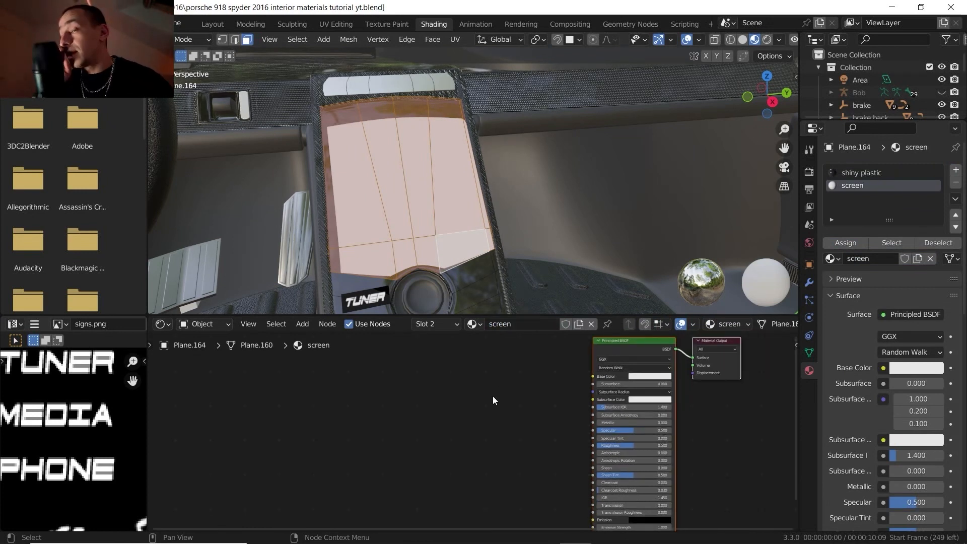
Add an Image Texture node to the screen material and load ecran.png from the textures folder.
key(shift+a)
mouse_move(474, 401)
click(544, 299)
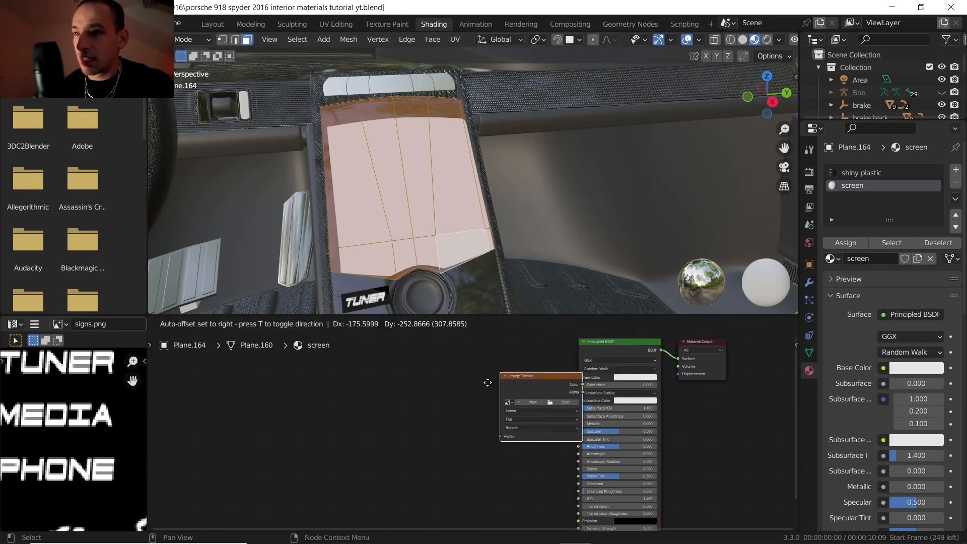
click(425, 397)
click(513, 419)
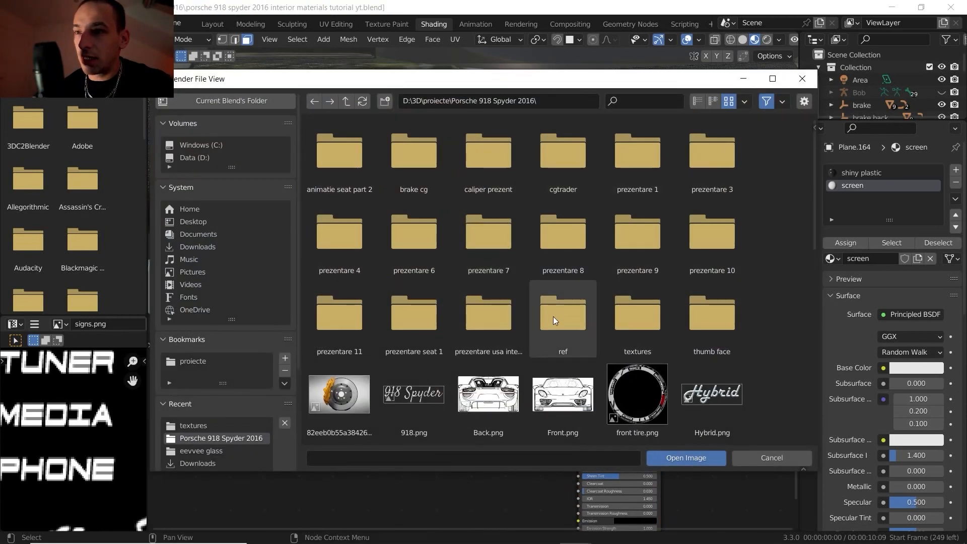
double_click(646, 333)
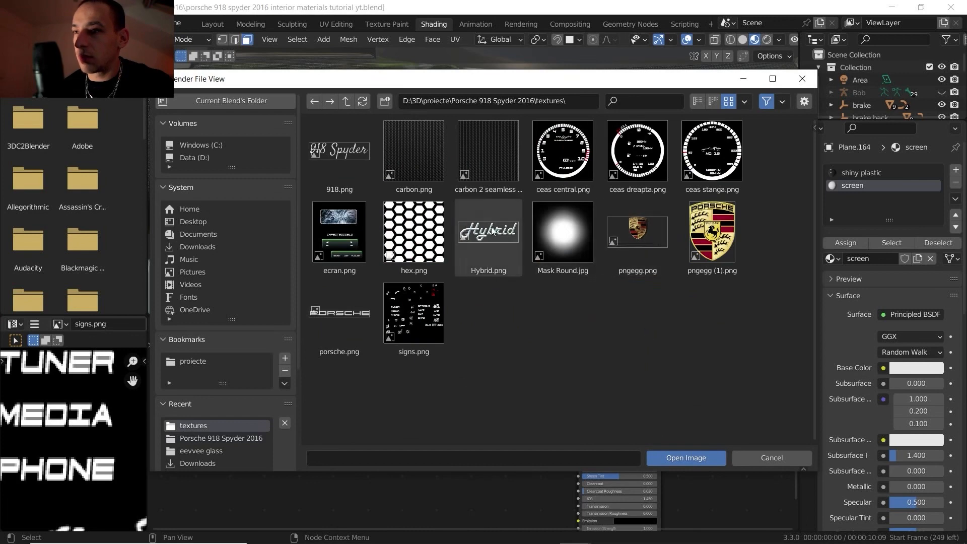
click(339, 233)
click(686, 458)
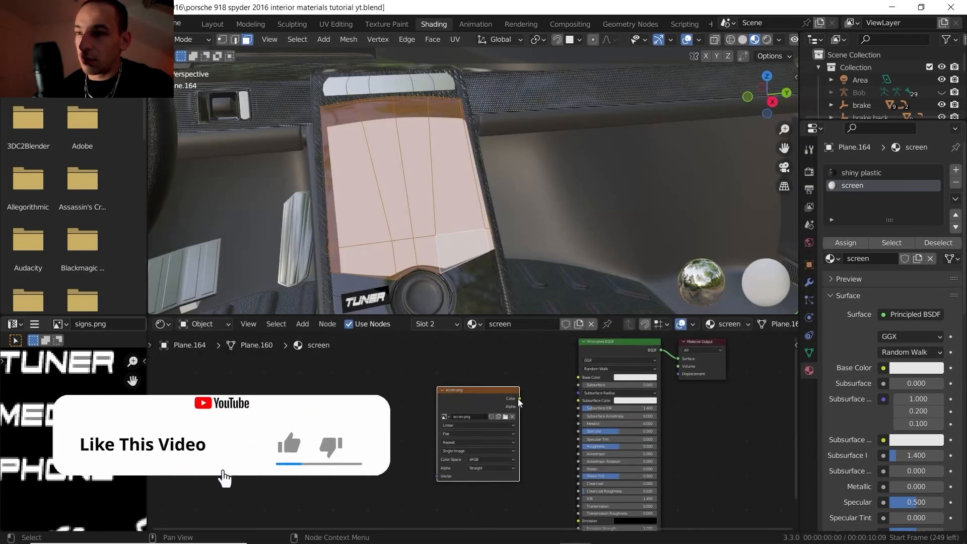
Feed the ecran.png colour into the Base Color and add Texture Coordinate and Mapping nodes to the image.
drag(520, 399, 579, 378)
middle_drag(573, 383, 591, 380)
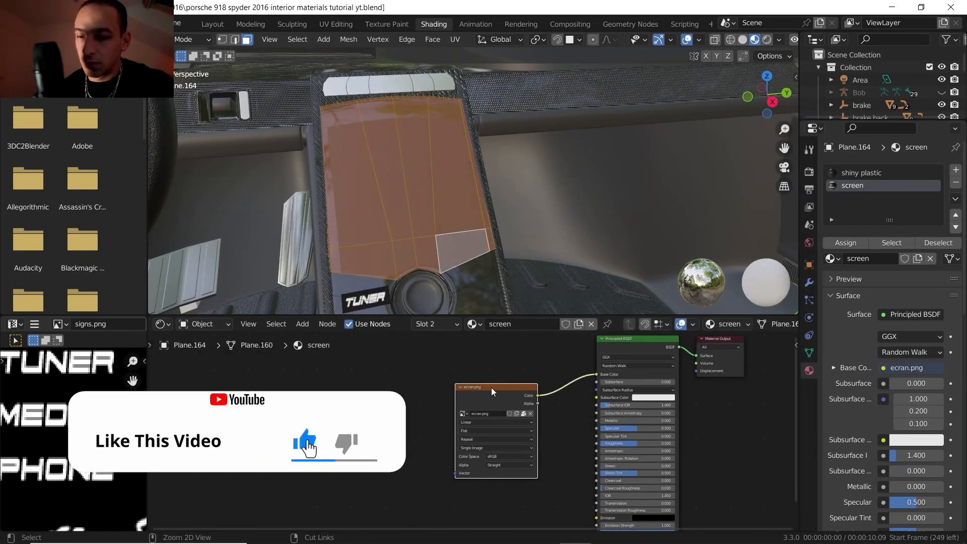
key(ctrl+t)
scroll(493, 386, up, 1)
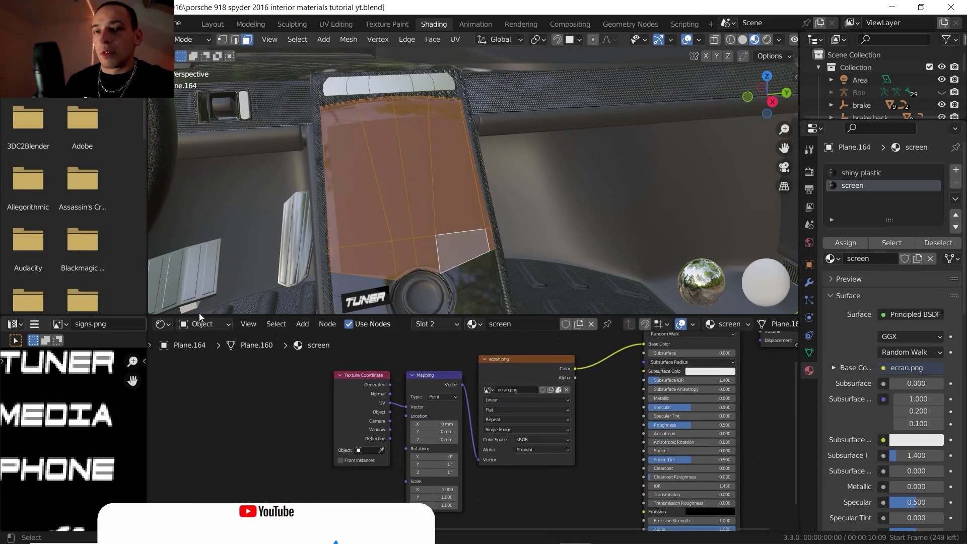
Unwrap the screen faces and move and rotate their UVs until the ecran.png graphics stand upright.
click(448, 44)
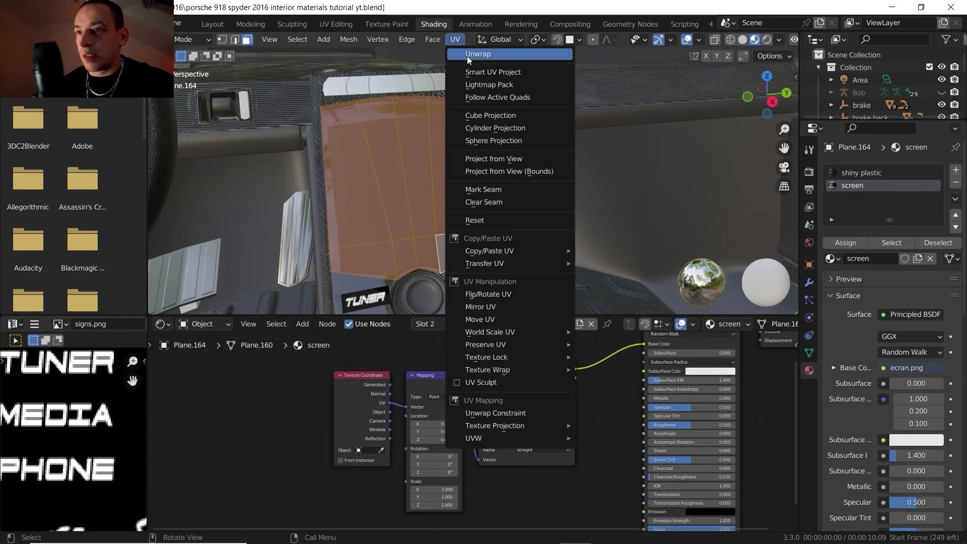
click(477, 60)
scroll(62, 442, down, 4)
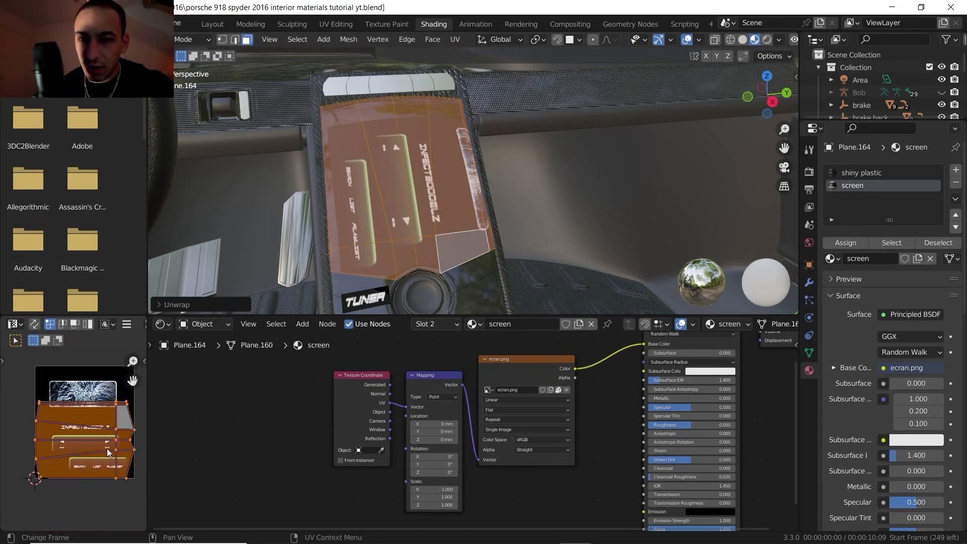
key(g)
click(110, 429)
key(r)
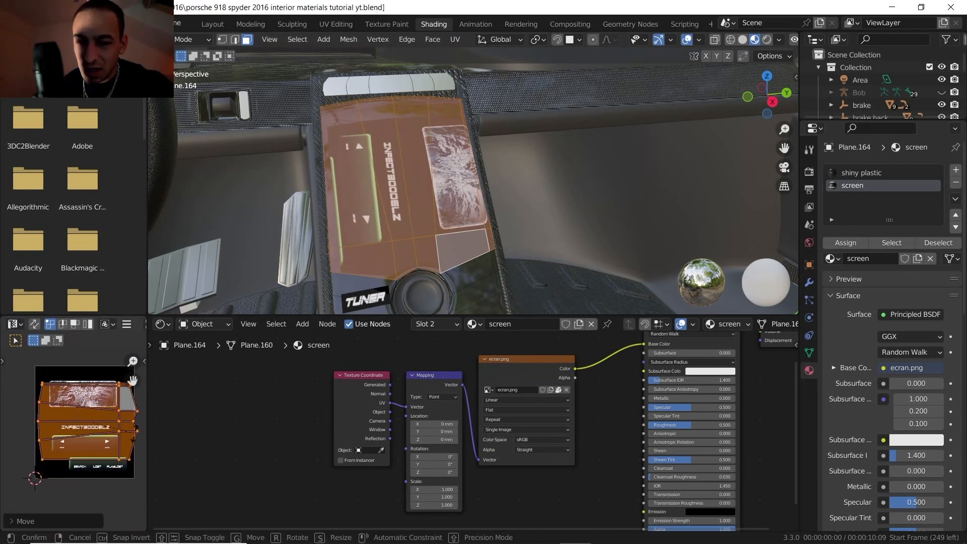
key(Return)
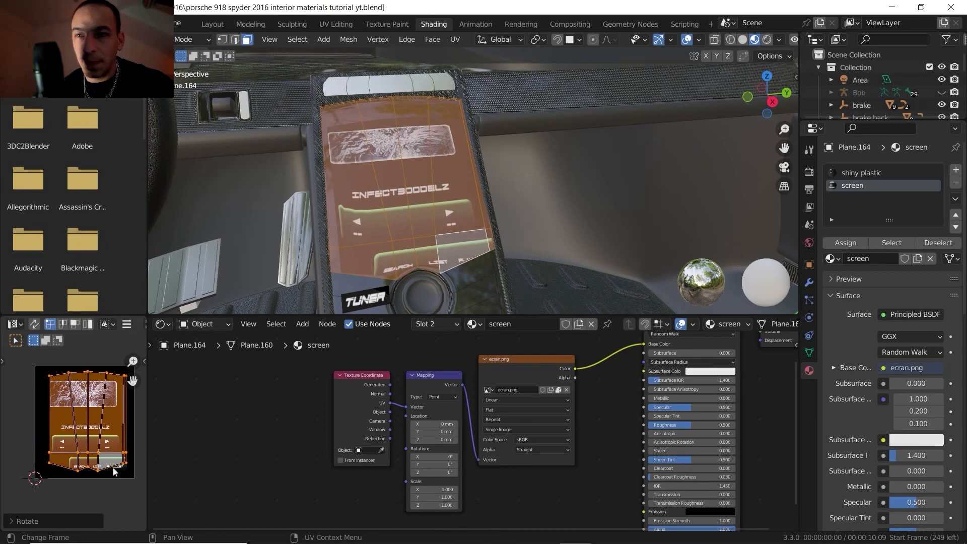
Enlarge the screen's UV island and shift it slightly to fit the whole ecran.png layout within the panel faces.
key(s)
click(126, 449)
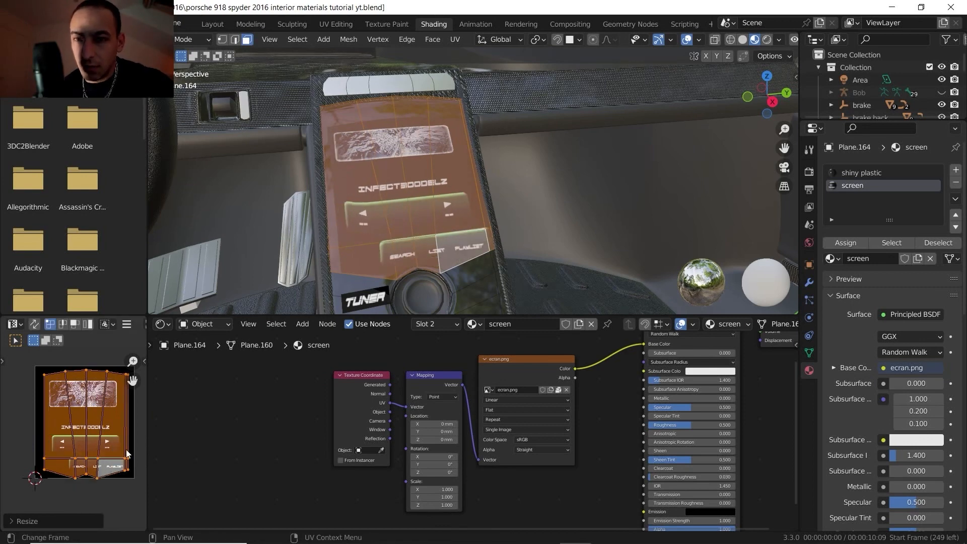
key(g)
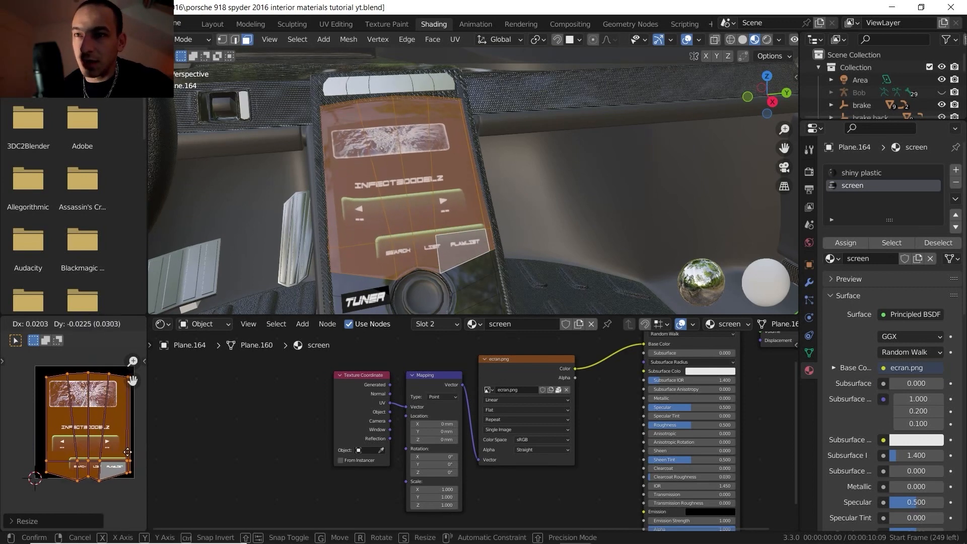
click(129, 456)
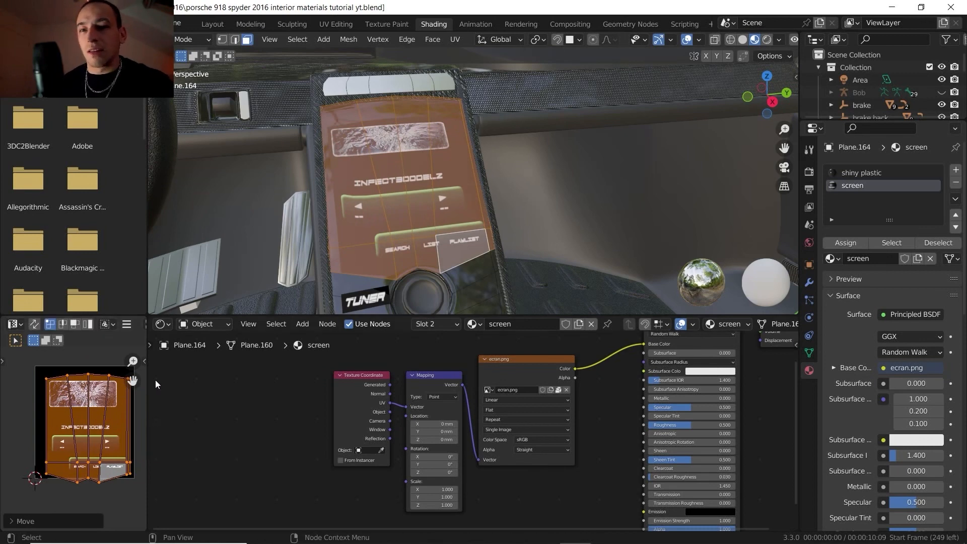
Move the UV island's lower-left side vertex up about 0.04 along Y and add a horizontal loop cut across the screen.
scroll(47, 483, up, 4)
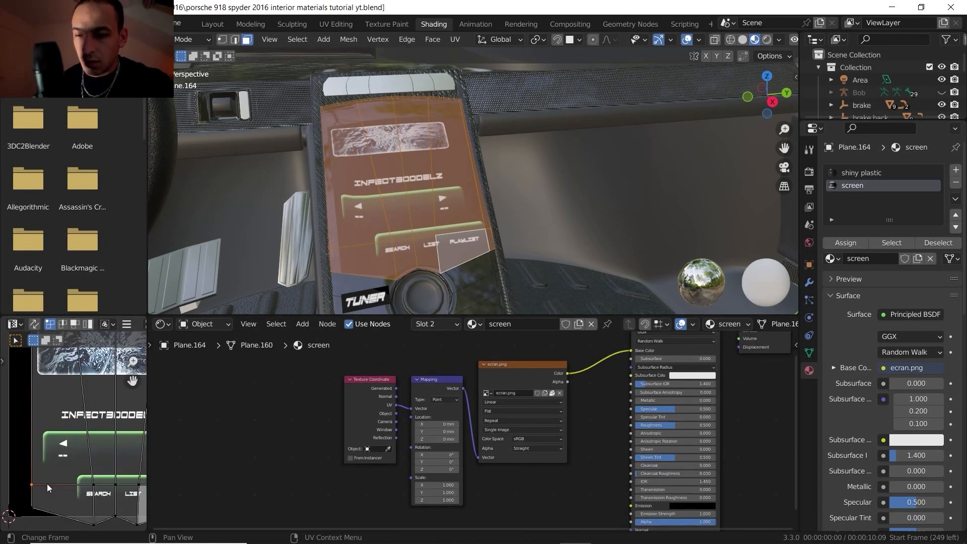
click(47, 484)
key(g)
key(x)
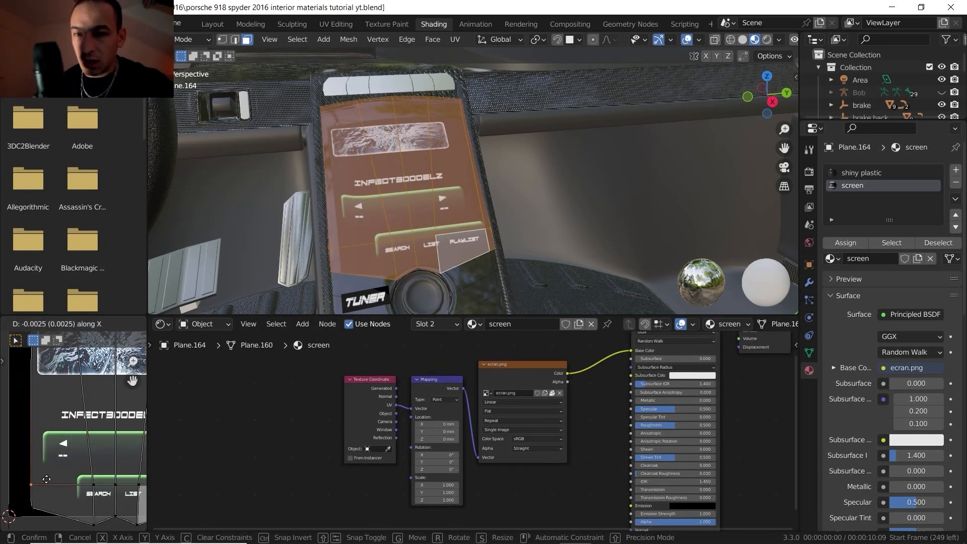
key(y)
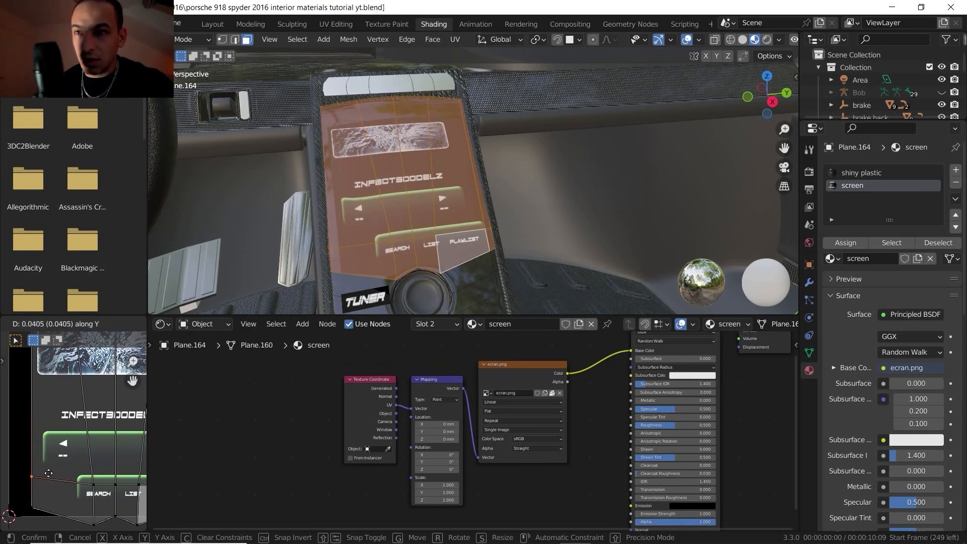
click(47, 474)
scroll(82, 427, down, 2)
click(46, 364)
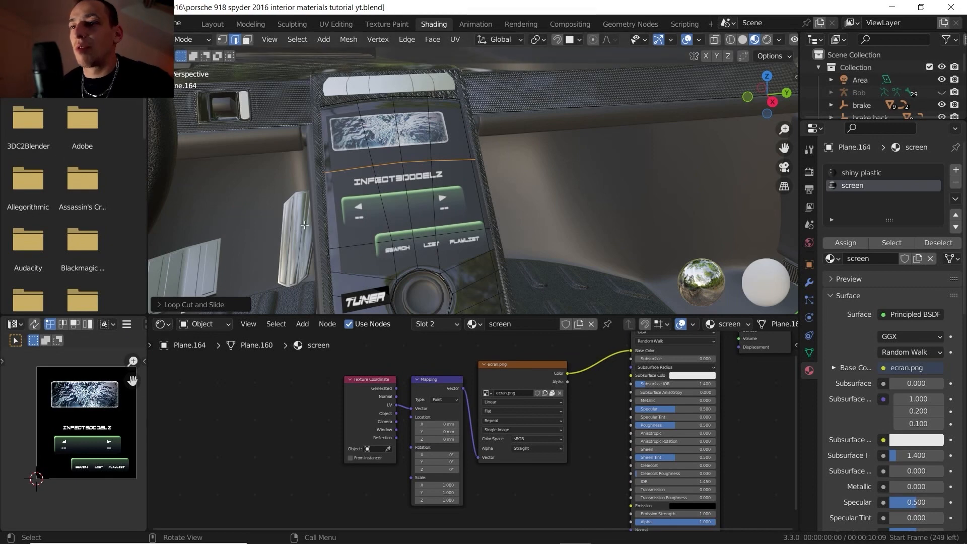
Return to Object Mode and set the screen material's Roughness to 0.
middle_drag(364, 204, 335, 201)
scroll(574, 421, down, 2)
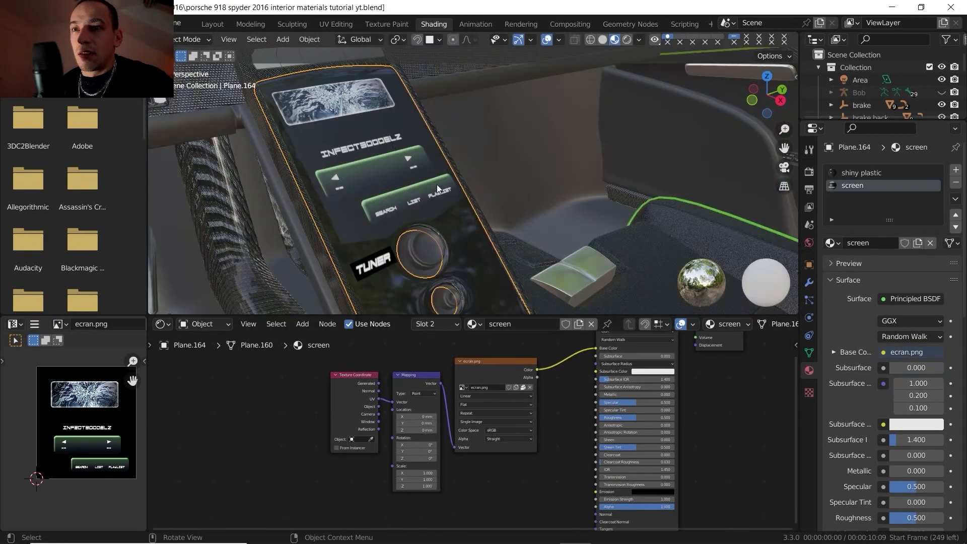
scroll(438, 189, up, 1)
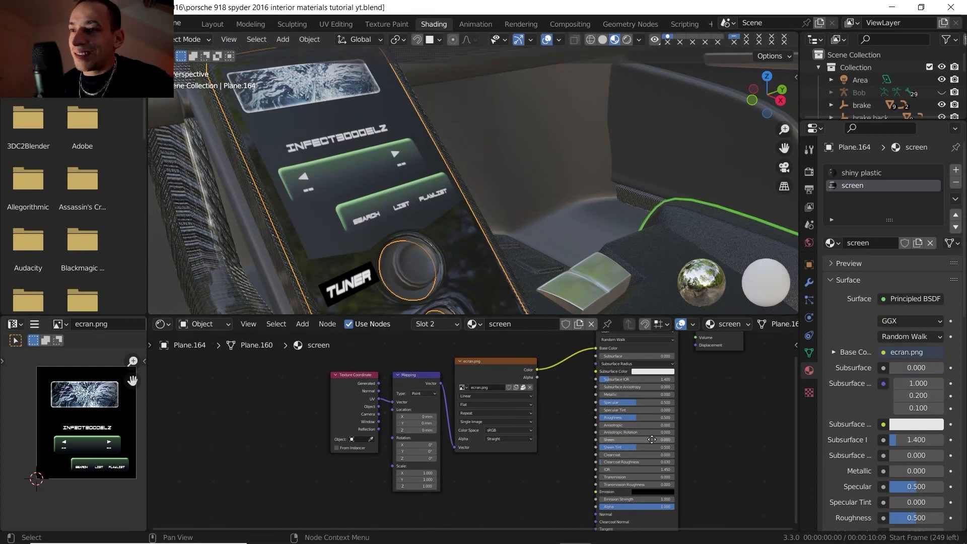
middle_drag(652, 441, 620, 430)
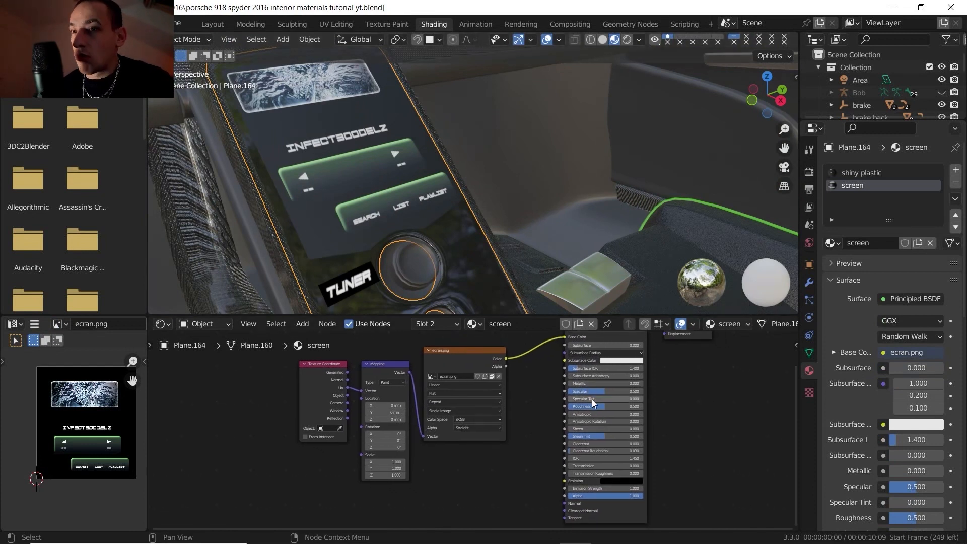
key(BackSpace)
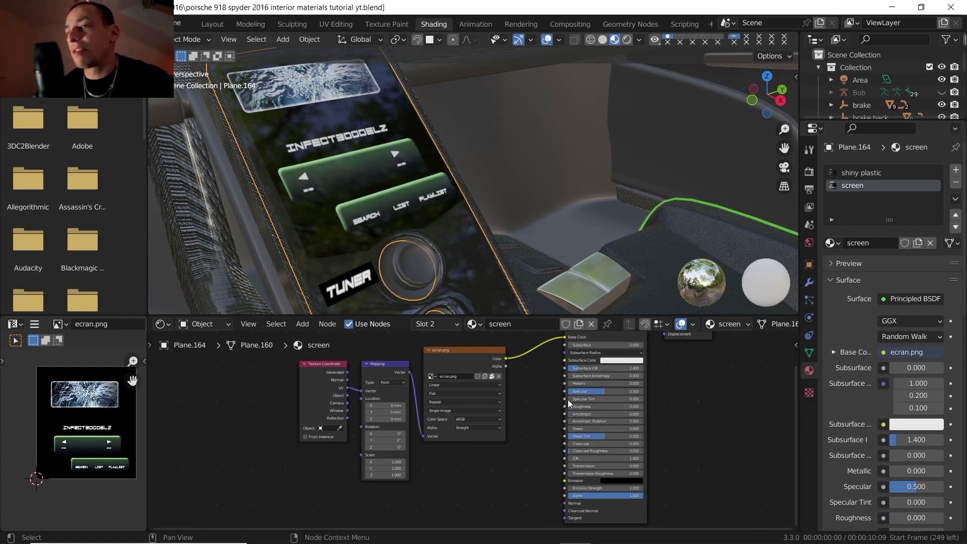
Connect the ecran.png colour to the Emission input of the screen material as well.
middle_drag(535, 432, 524, 424)
scroll(530, 429, down, 1)
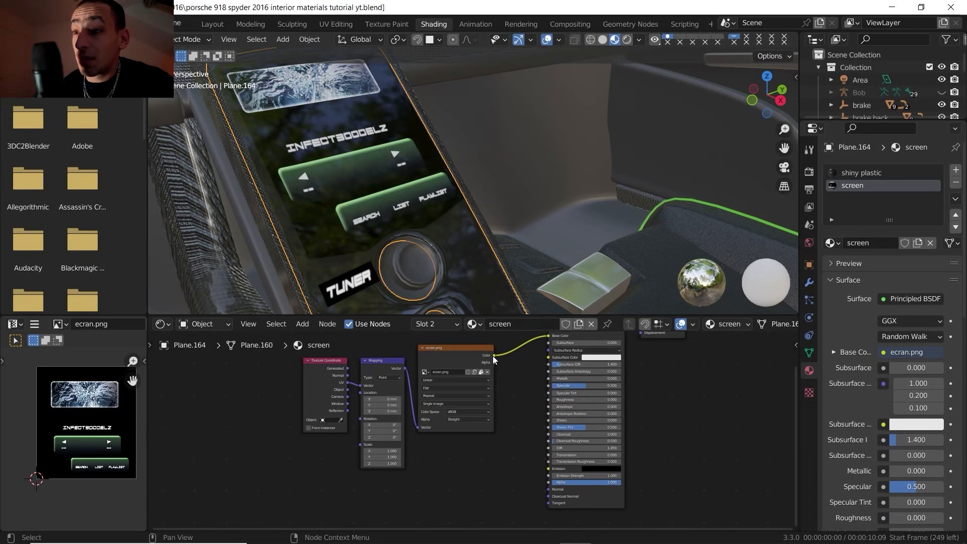
drag(494, 355, 546, 468)
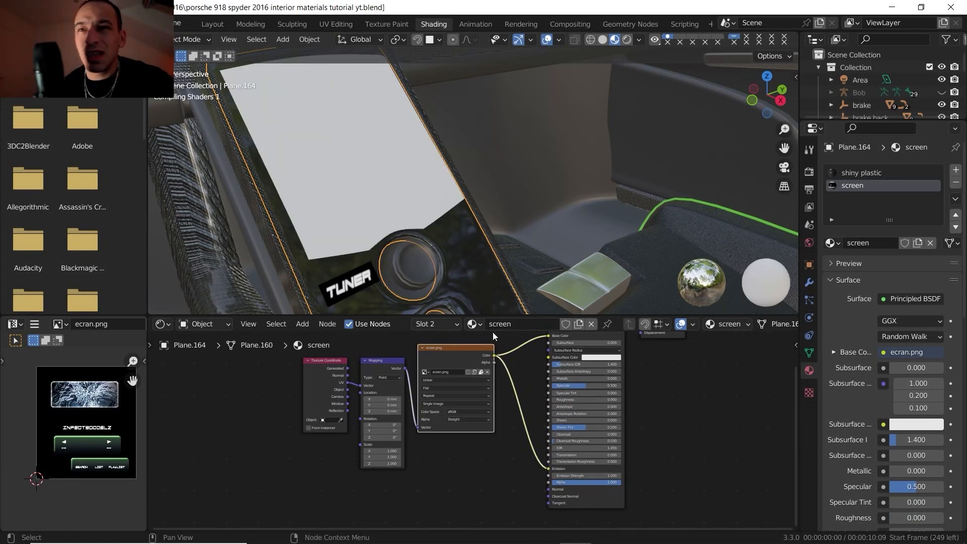
middle_drag(486, 235, 488, 228)
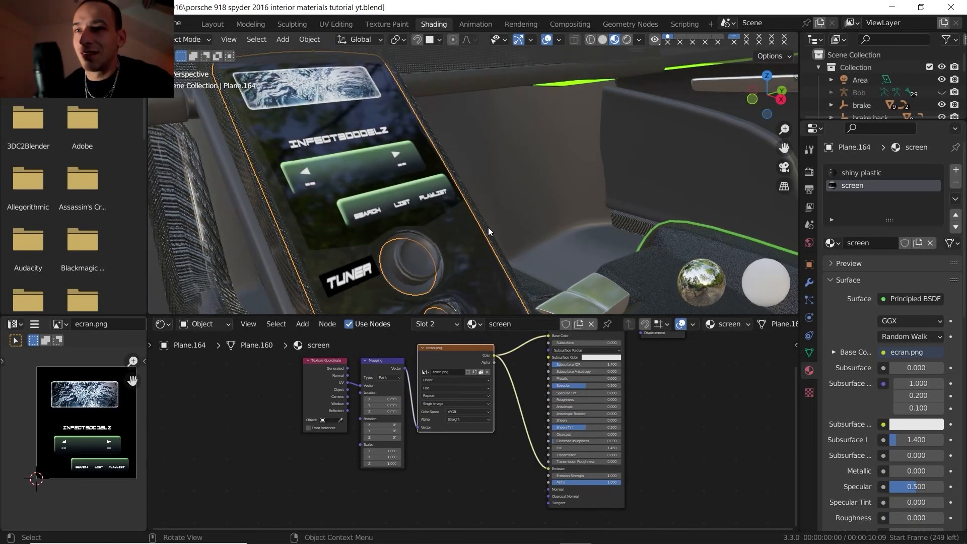
Set the shiny plastic material's Base Color to black and return to the screen material slot.
click(436, 323)
click(413, 351)
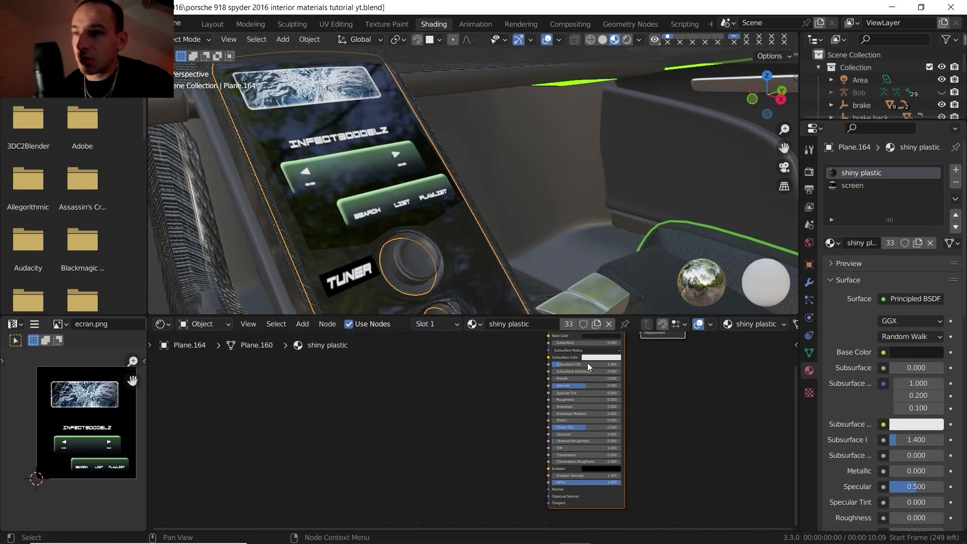
middle_drag(588, 363, 583, 378)
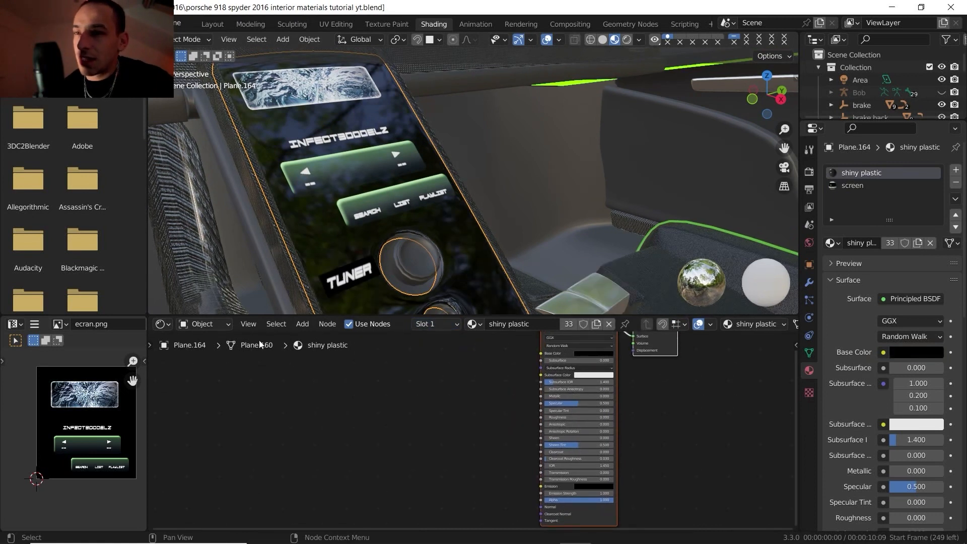
click(443, 324)
click(398, 363)
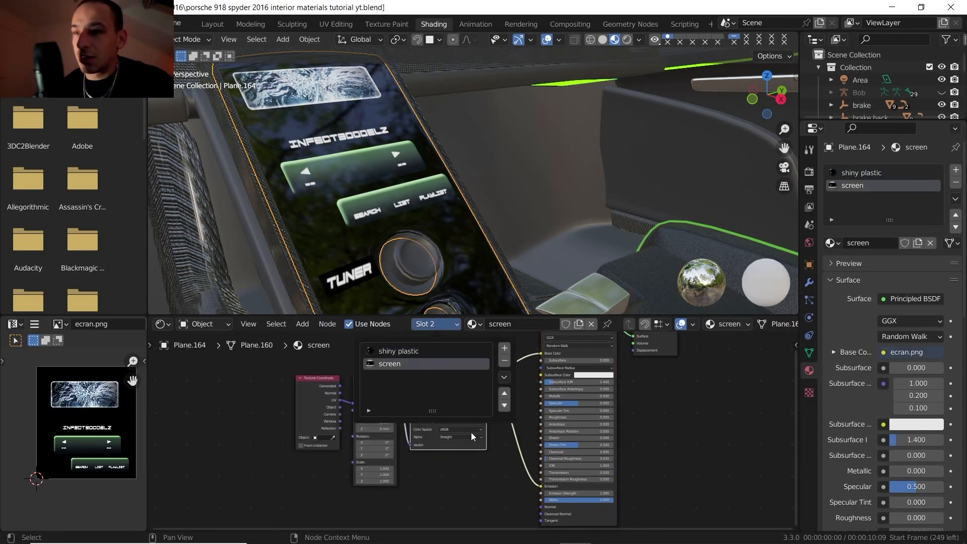
View the console with its glowing screen in rendered shading.
middle_drag(387, 441, 364, 448)
scroll(364, 448, down, 1)
mouse_move(454, 272)
middle_down()
mouse_move(465, 180)
mouse_move(443, 262)
middle_up()
scroll(461, 213, down, 2)
click(627, 39)
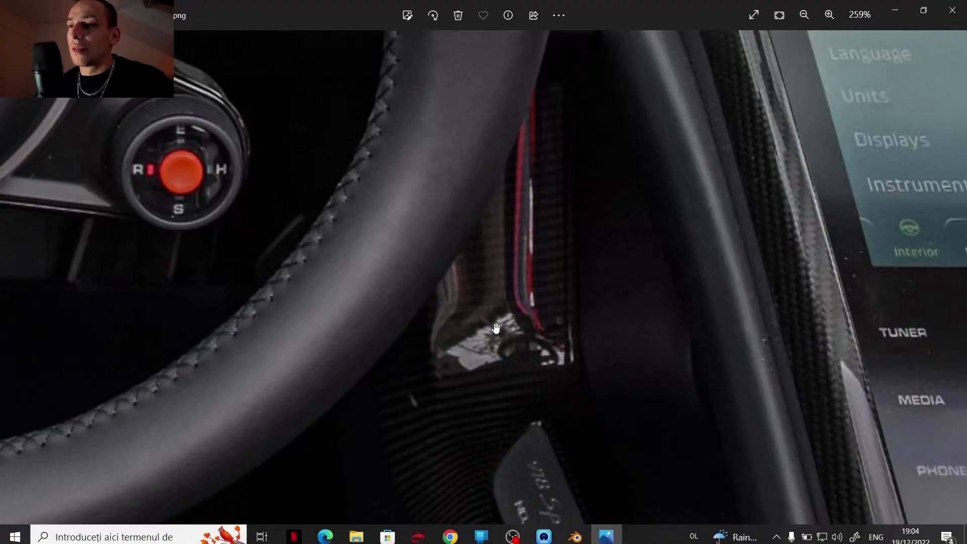
Switch to the Photos viewer, examine the steering wheel's buttons, knobs and trim in the reference photo, and advance to another interior photo.
scroll(360, 261, down, 5)
scroll(360, 261, up, 6)
drag(360, 261, 322, 154)
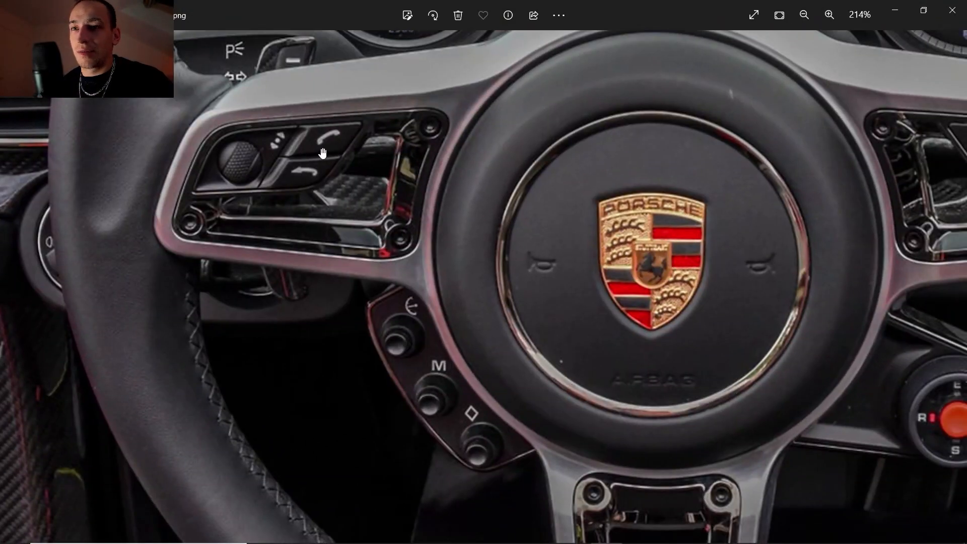
scroll(313, 130, up, 1)
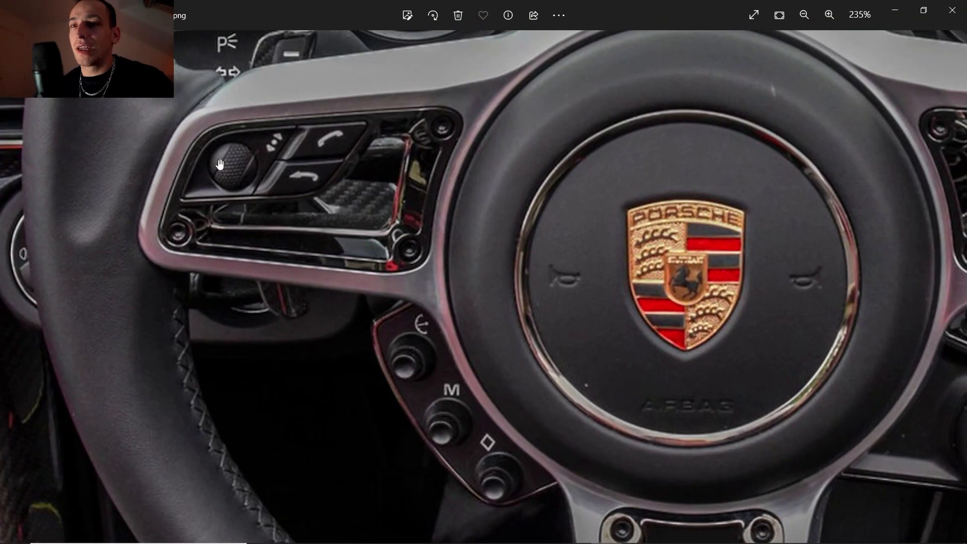
mouse_move(475, 398)
mouse_down()
mouse_move(423, 348)
mouse_move(244, 271)
mouse_up()
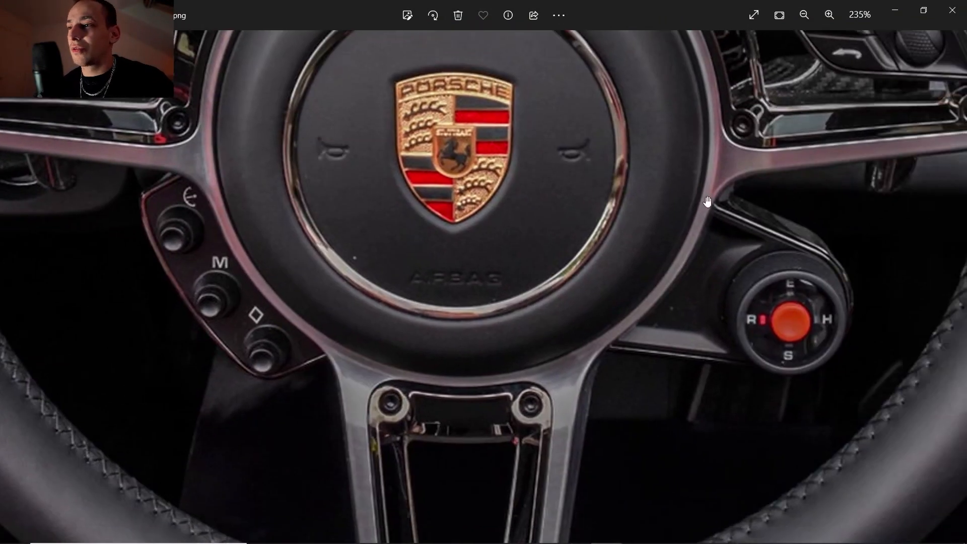
drag(708, 205, 485, 176)
scroll(655, 197, down, 10)
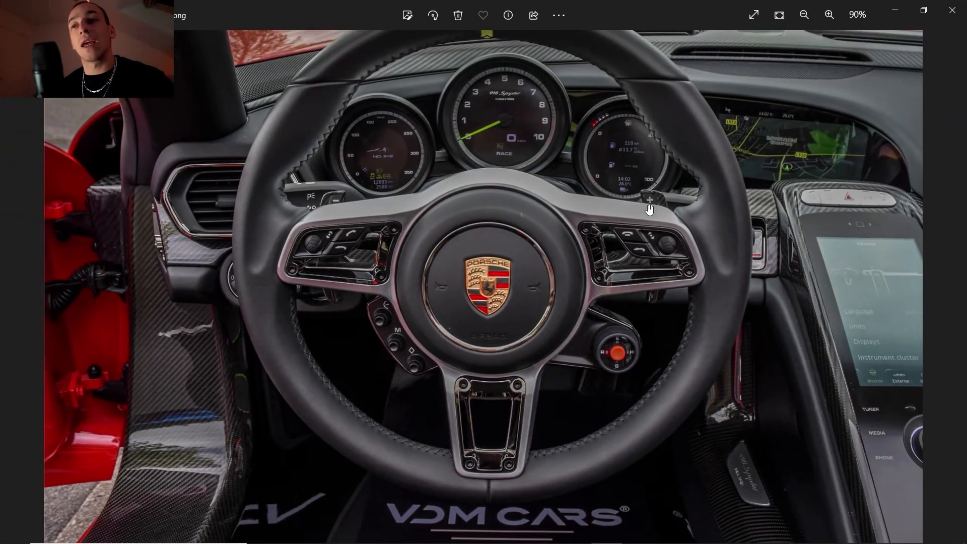
scroll(854, 194, up, 5)
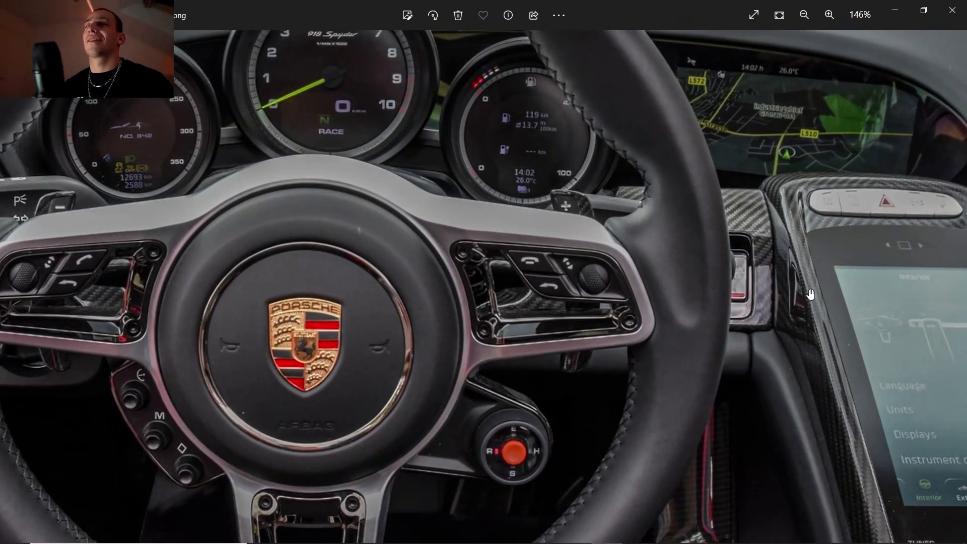
scroll(799, 300, down, 4)
scroll(798, 301, down, 2)
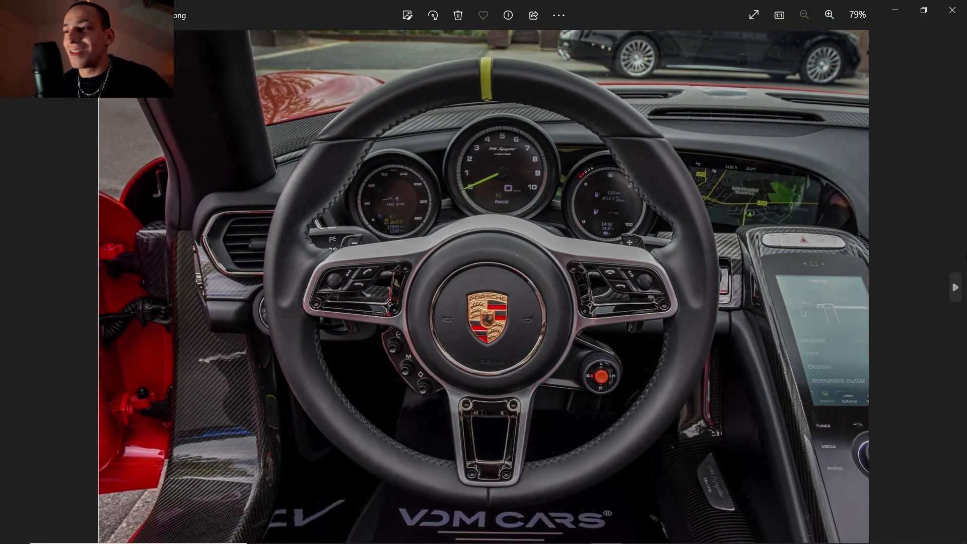
click(955, 283)
click(956, 284)
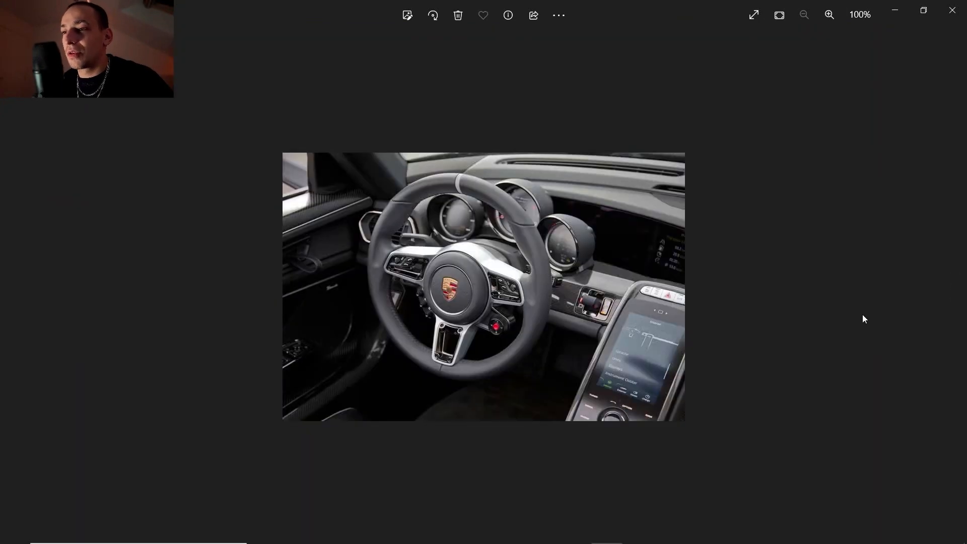
Browse the interior reference photos and examine the steering wheel and centre console close up.
click(953, 282)
click(954, 282)
click(15, 290)
scroll(562, 320, up, 3)
scroll(562, 321, up, 2)
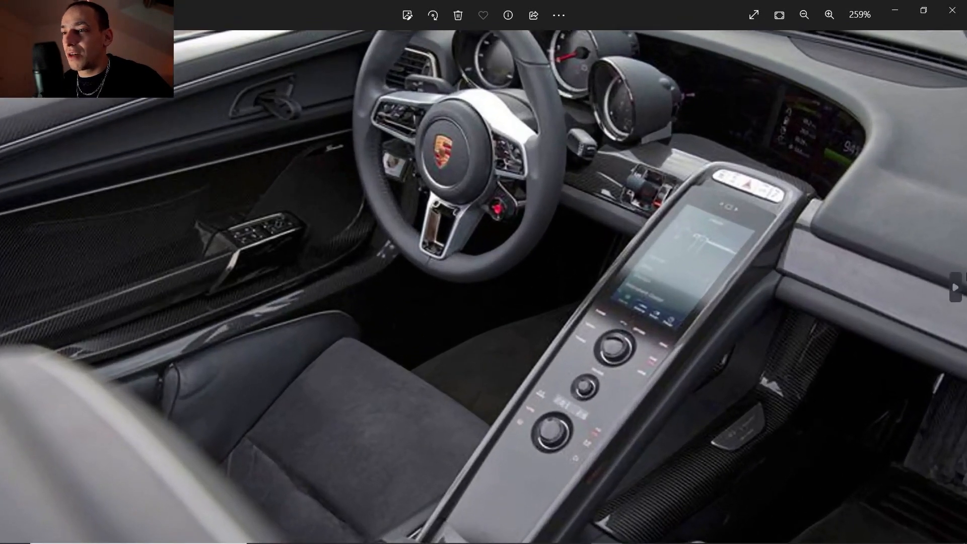
click(955, 283)
click(11, 288)
click(11, 288)
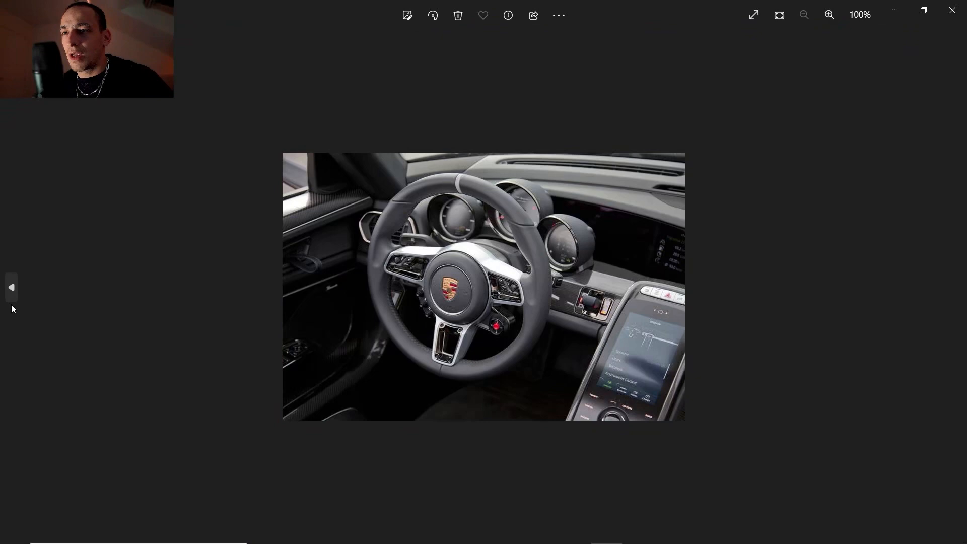
Examine the console's labels, knobs and metal edge trim in the dark close-up photo, and switch back to the console model in Blender.
click(942, 281)
click(942, 280)
scroll(787, 364, up, 5)
drag(787, 365, 613, 265)
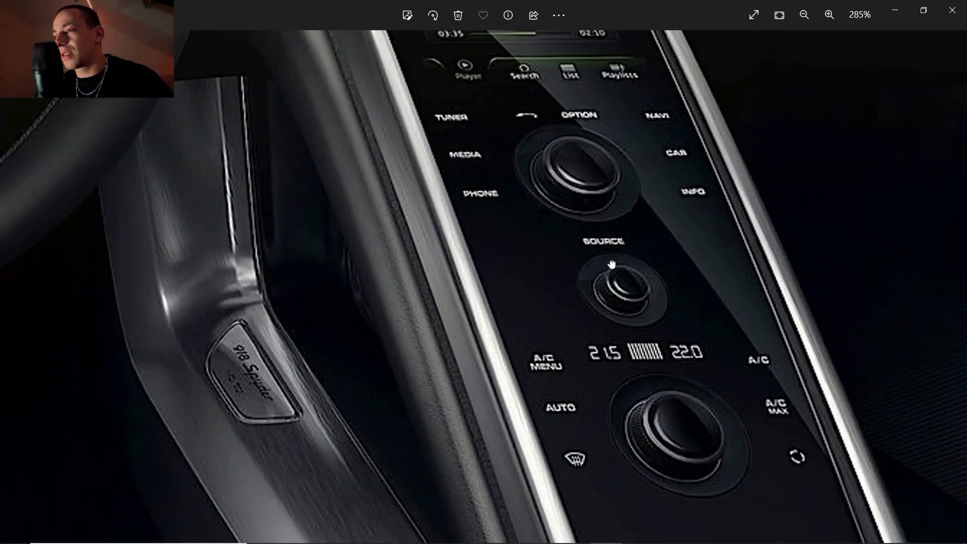
scroll(596, 135, down, 3)
scroll(592, 160, up, 4)
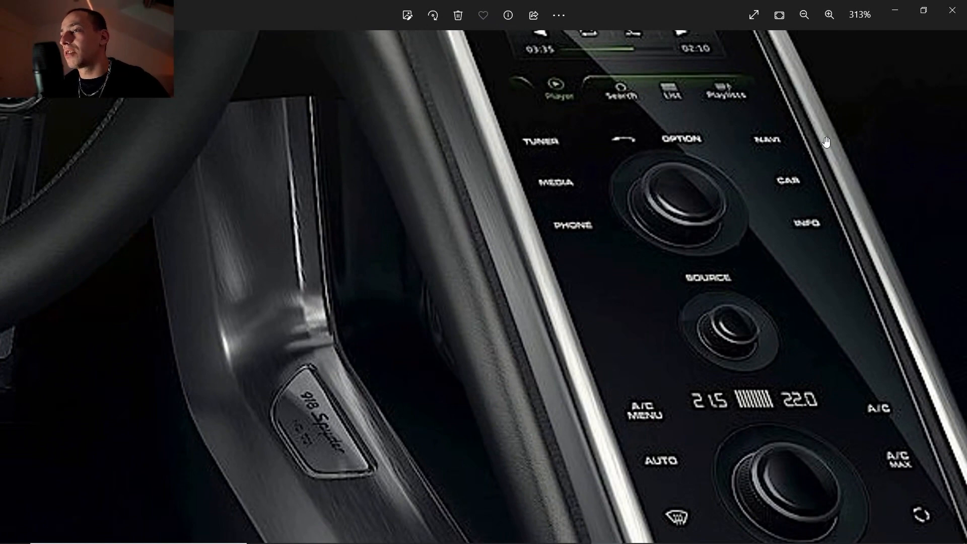
scroll(677, 309, down, 4)
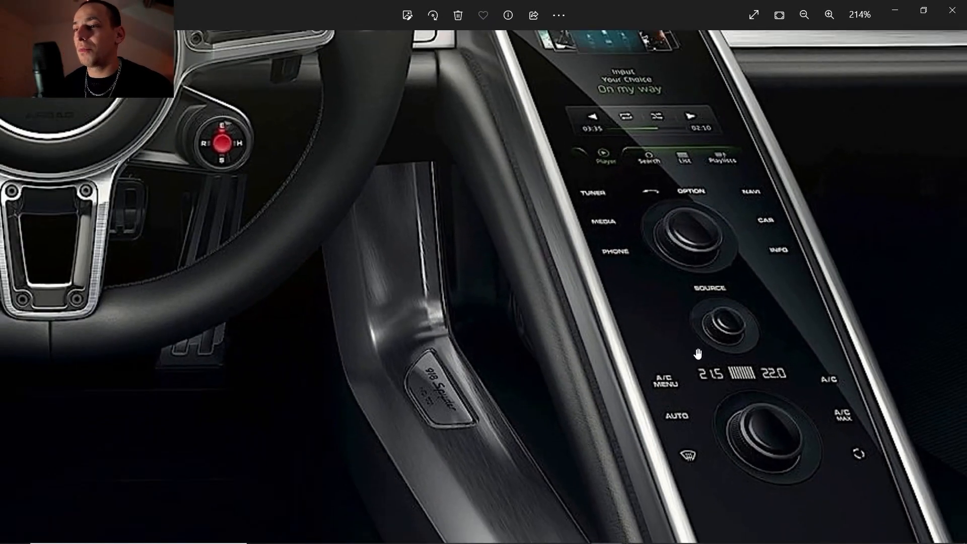
scroll(625, 264, up, 3)
scroll(662, 252, up, 3)
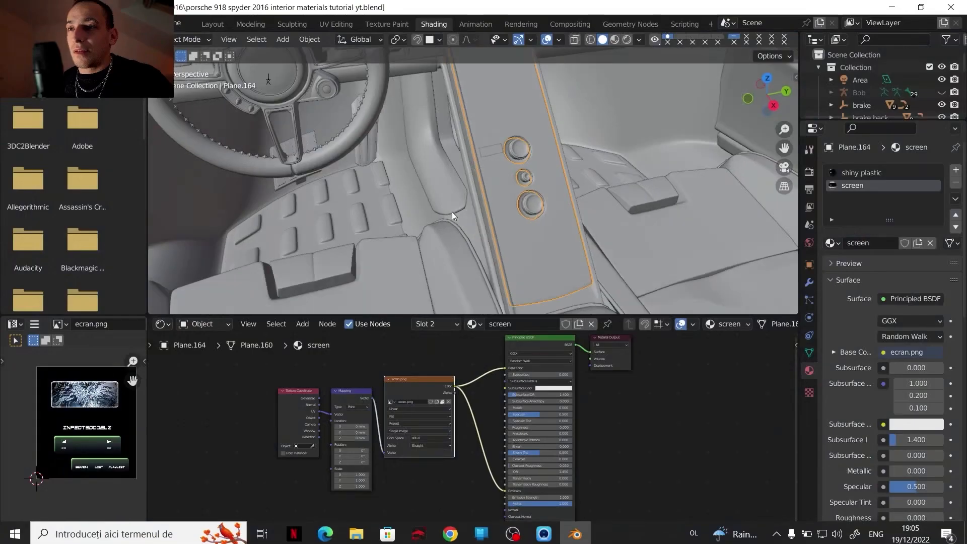
mouse_move(452, 212)
middle_down()
mouse_move(401, 243)
mouse_move(431, 207)
mouse_move(461, 241)
mouse_move(415, 131)
mouse_move(478, 178)
mouse_move(401, 151)
middle_up()
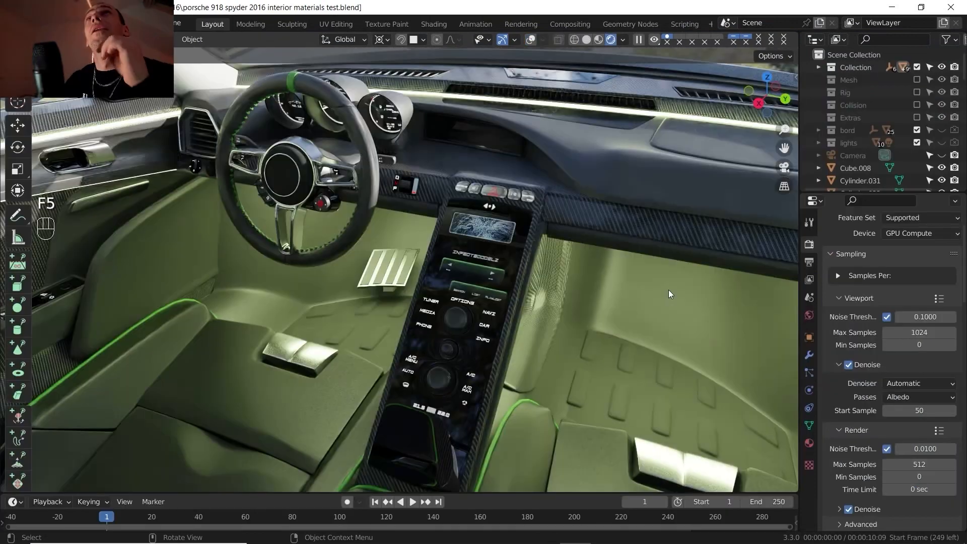